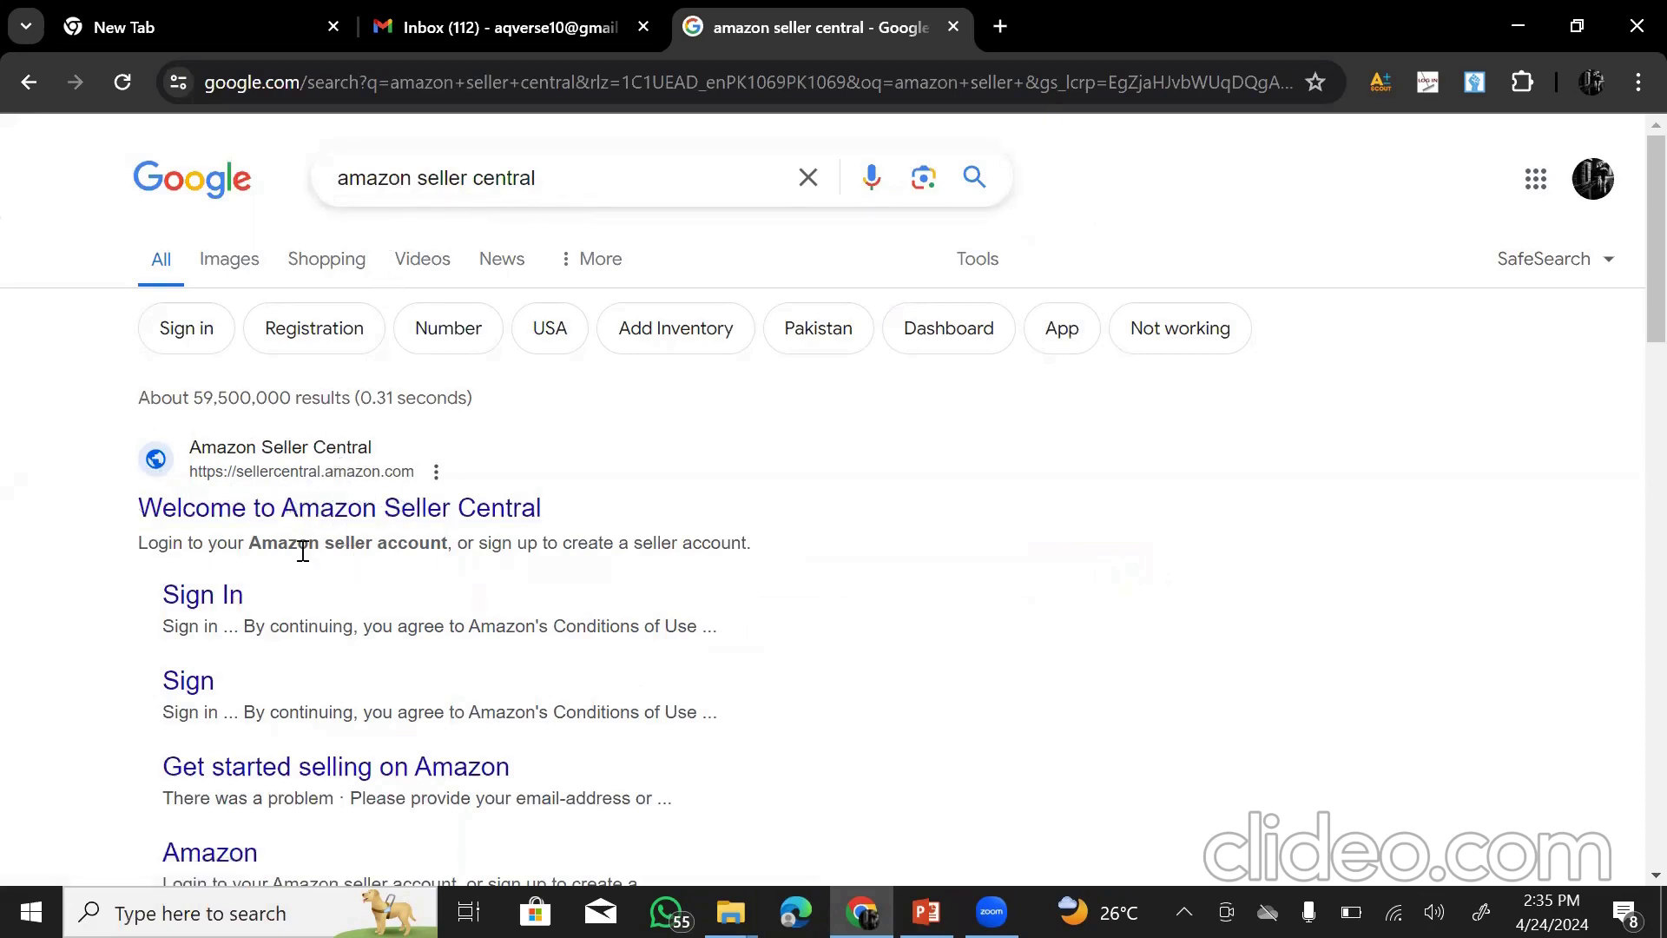
- Open the Seller Central search result in a new tab and switch to it
right_click(335, 509)
click(452, 535)
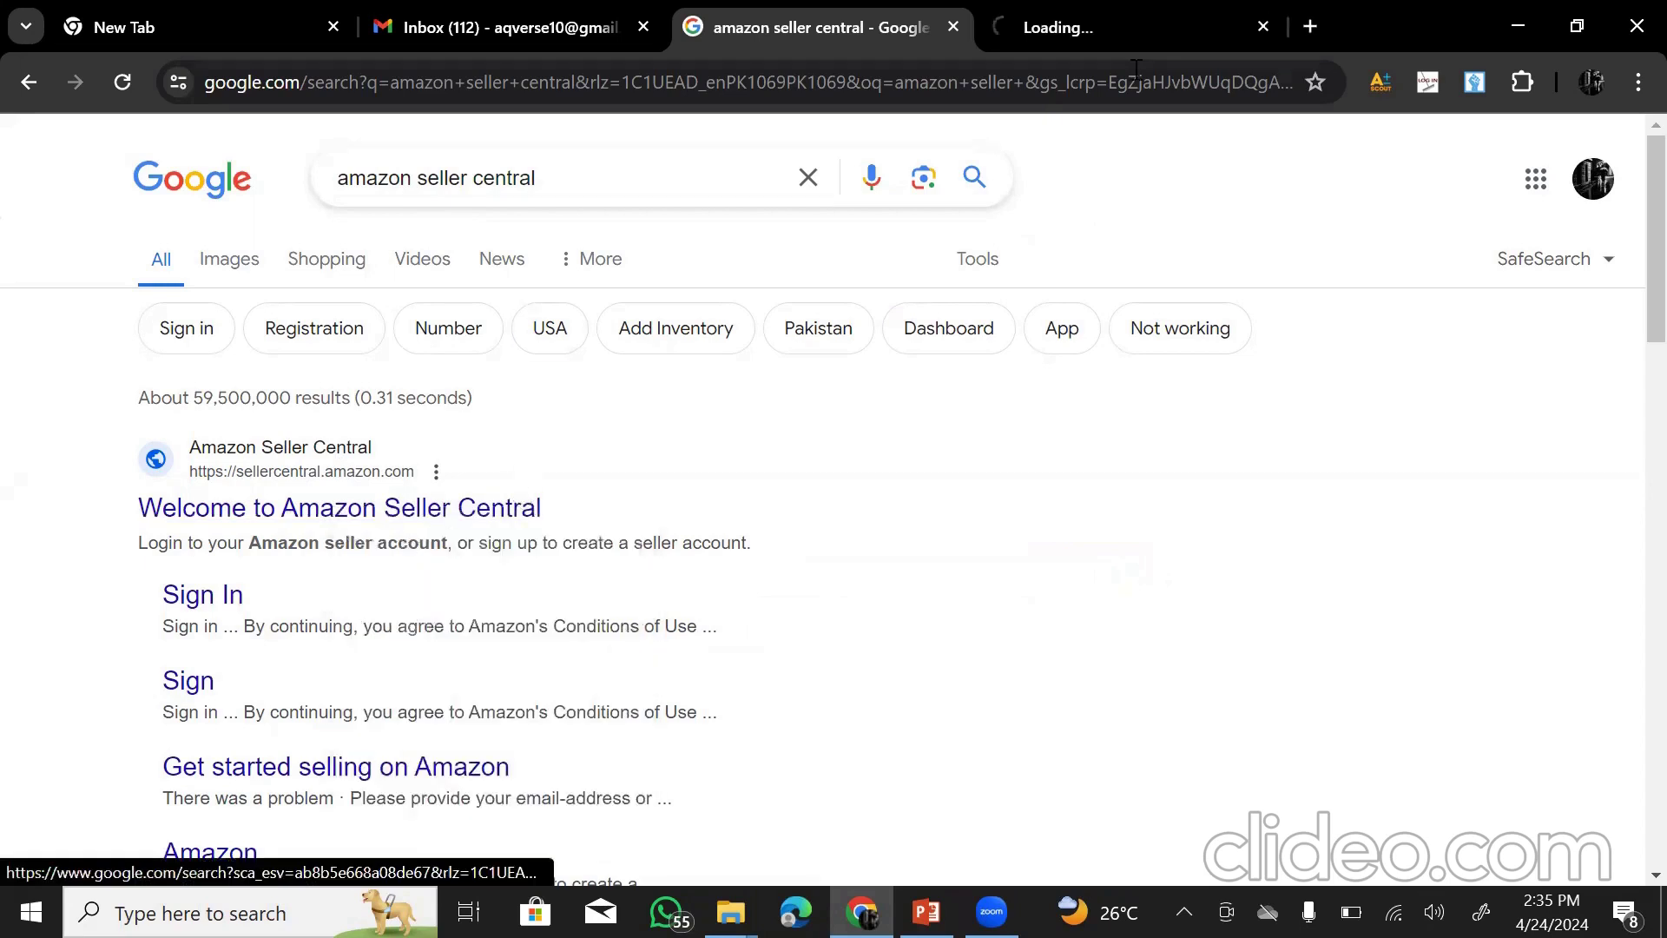
click(1152, 35)
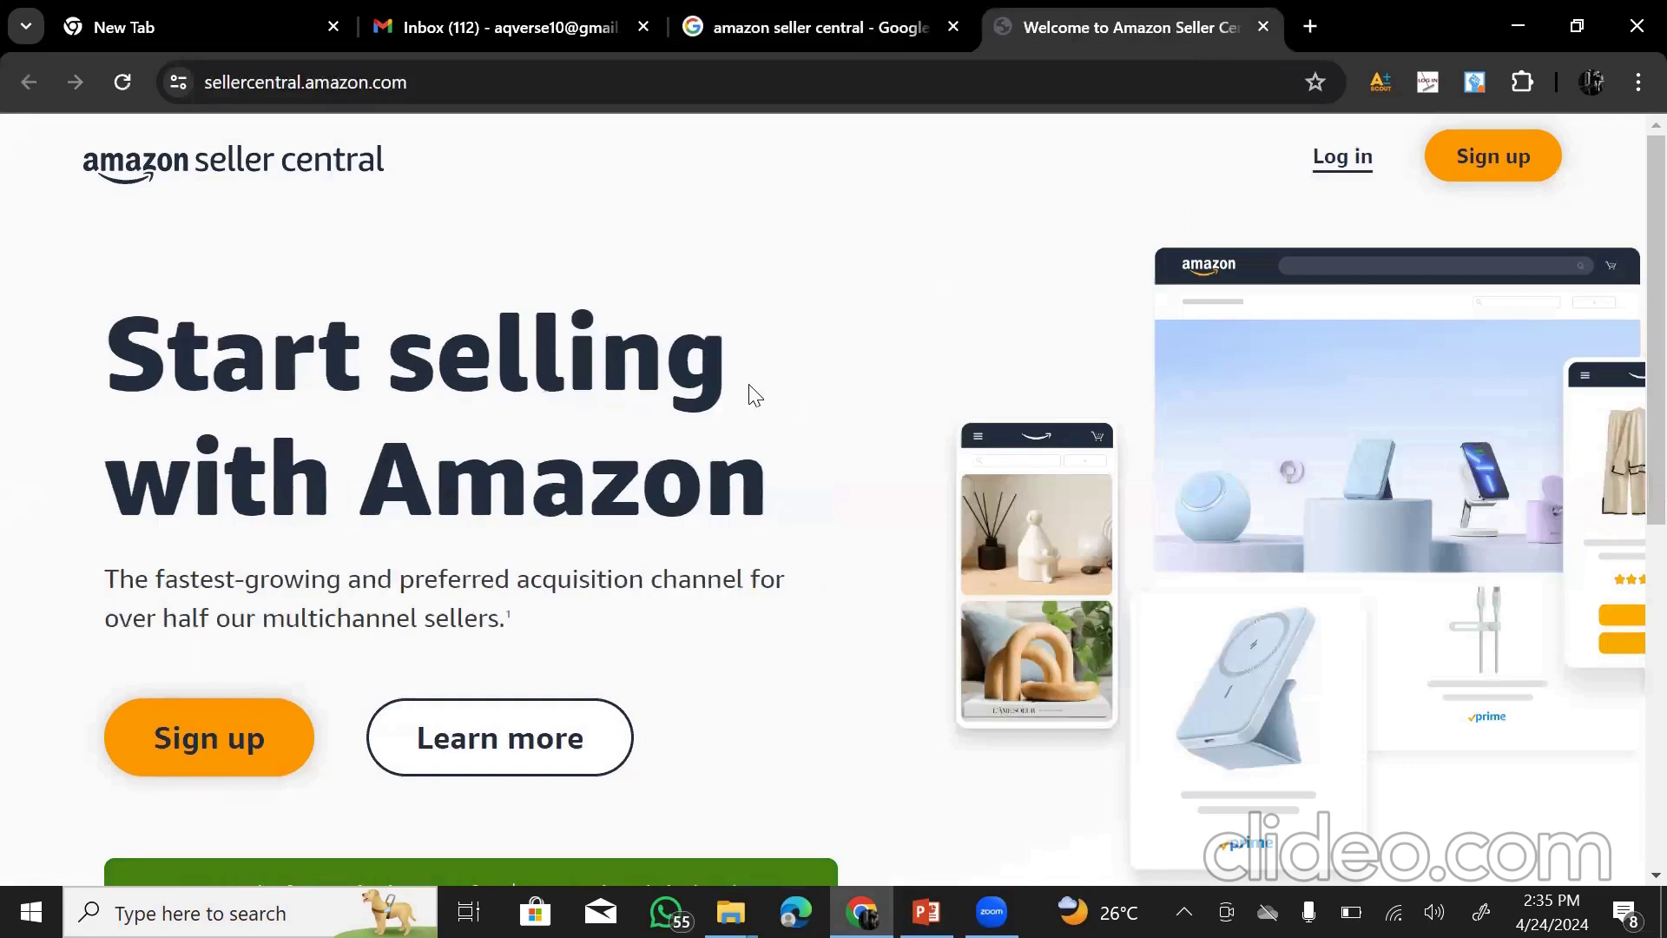
- Open the Learn more page in a new tab, then go to the selling-plans comparison
right_click(501, 747)
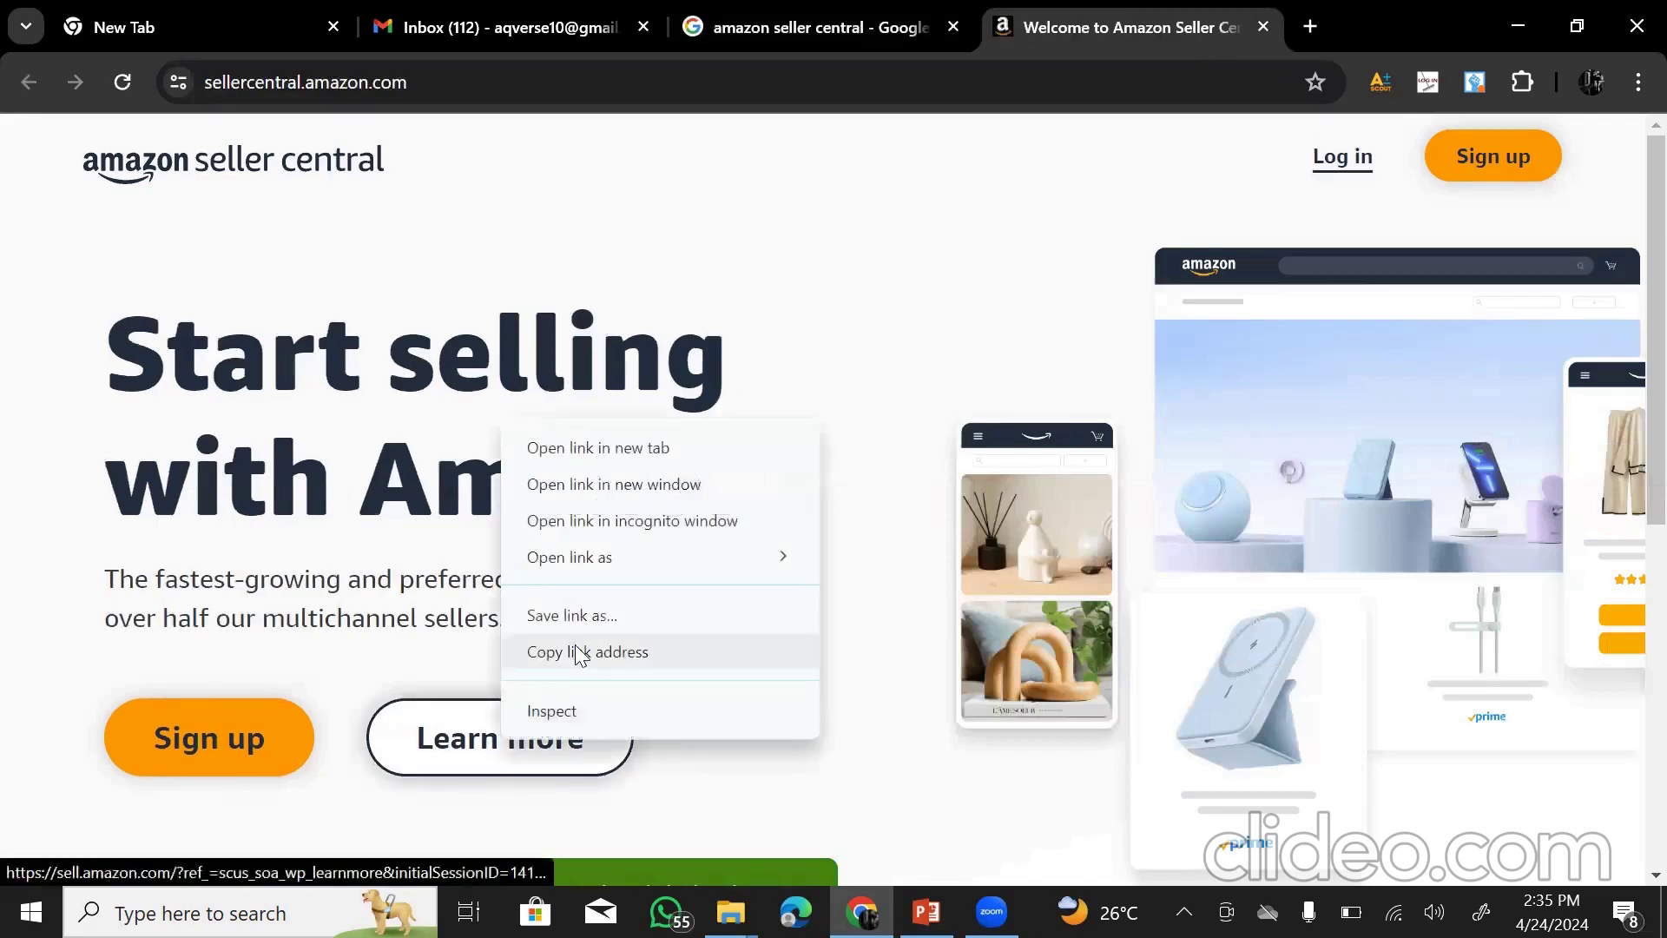
click(607, 446)
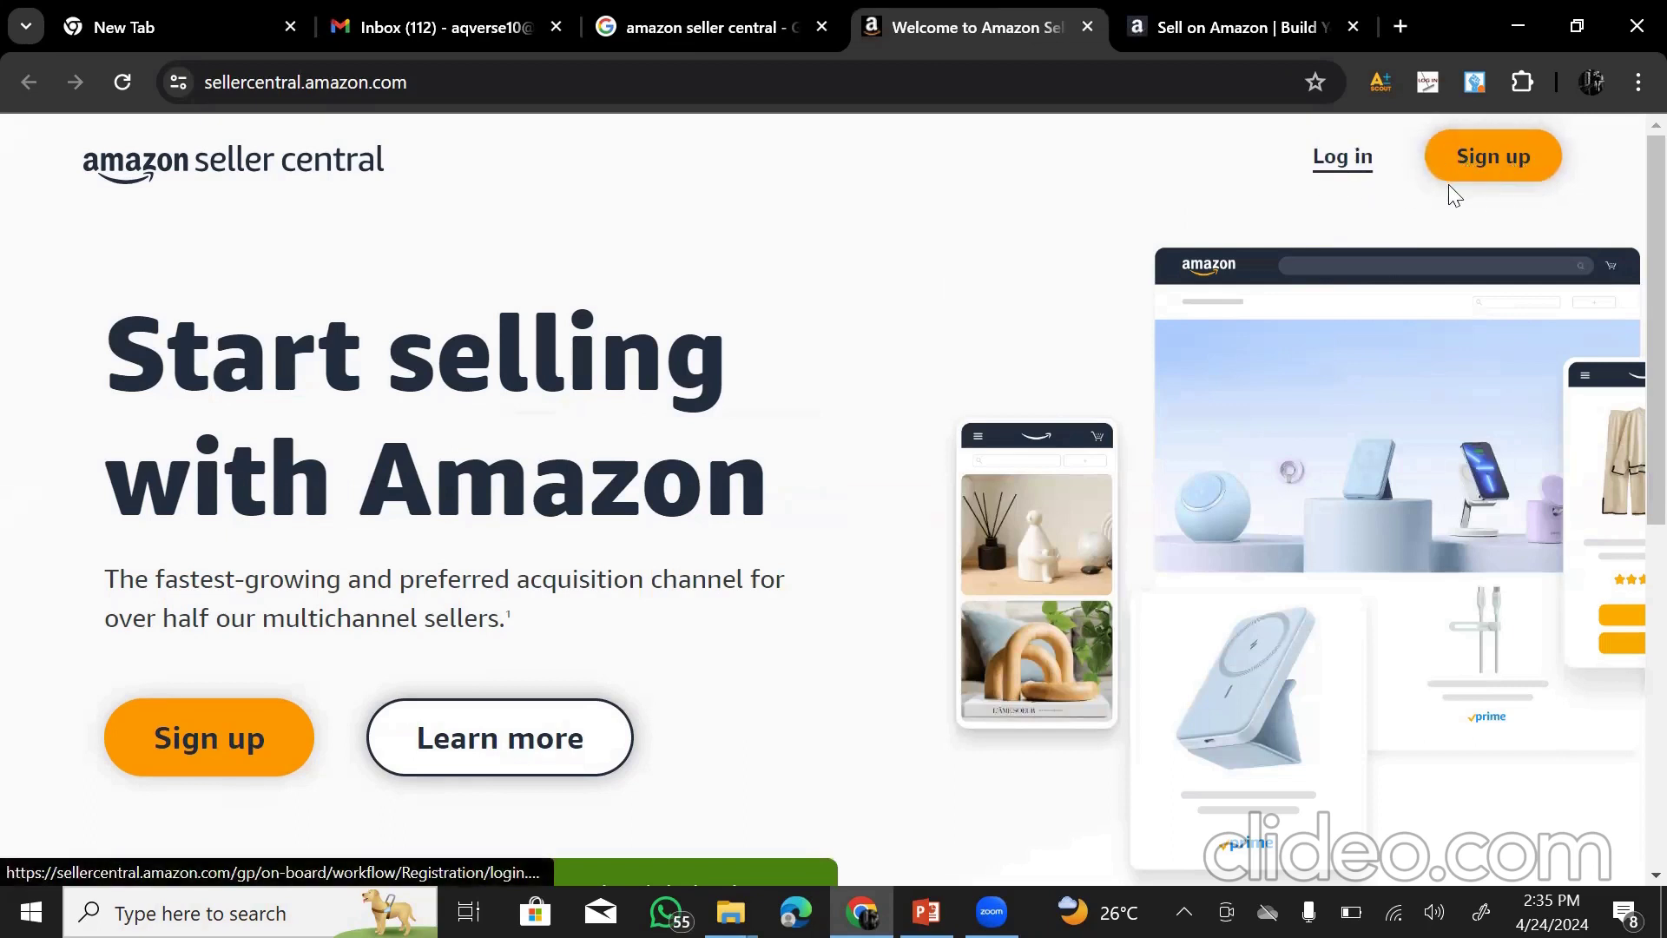
key(ctrl+Tab)
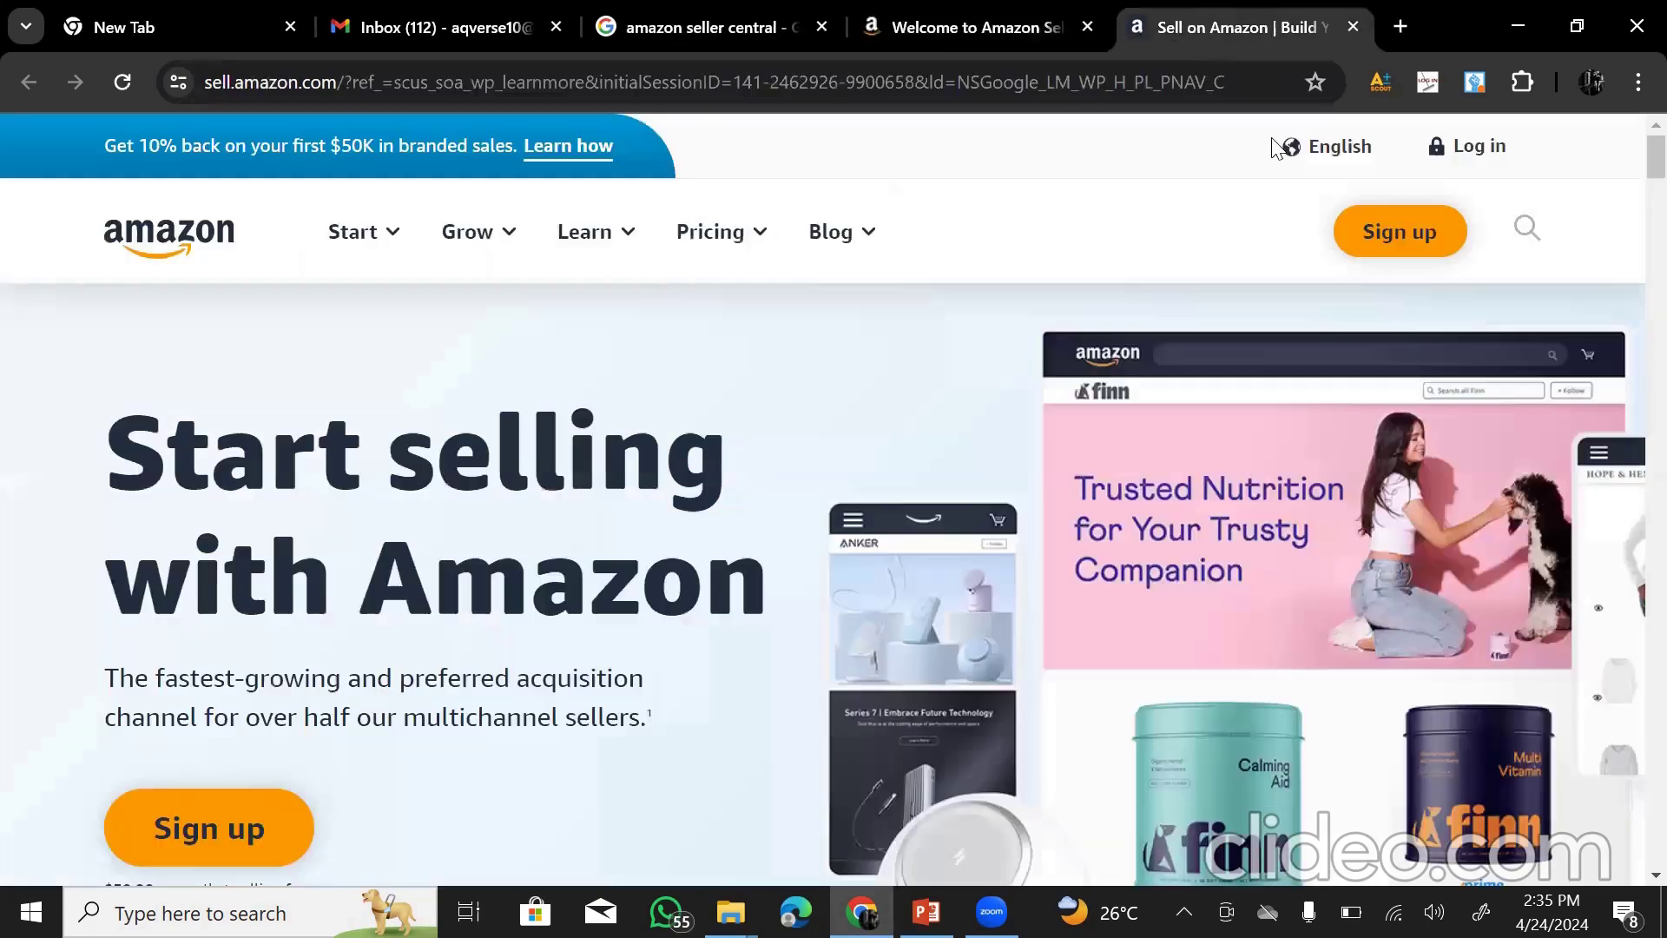
mouse_move(728, 232)
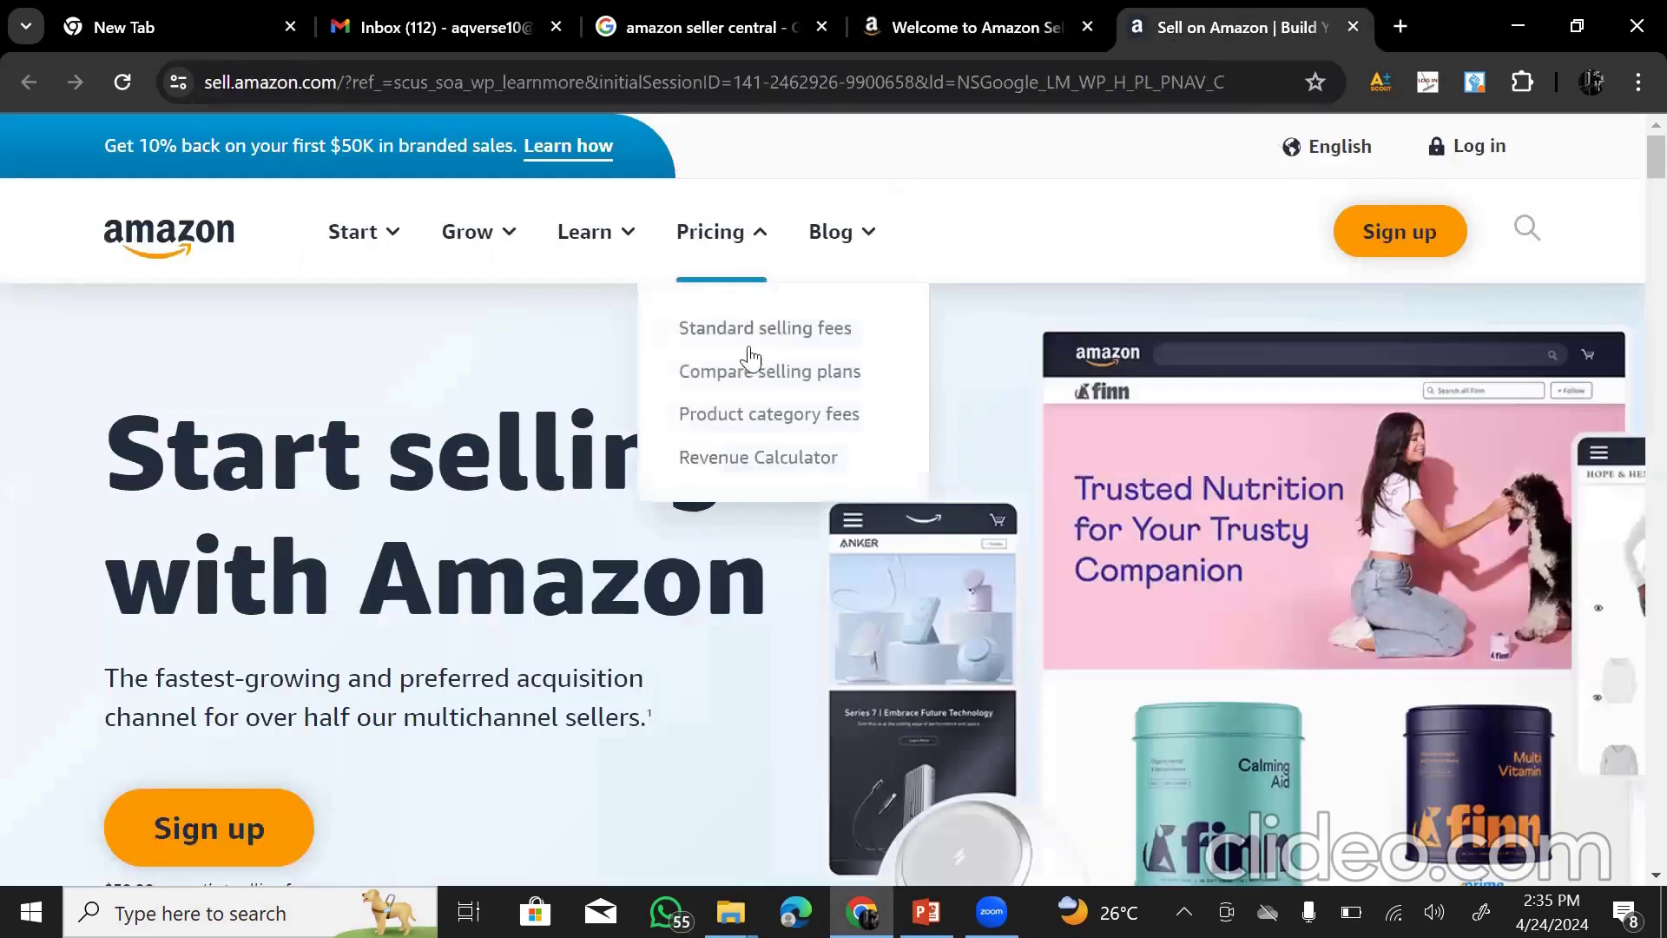
click(744, 380)
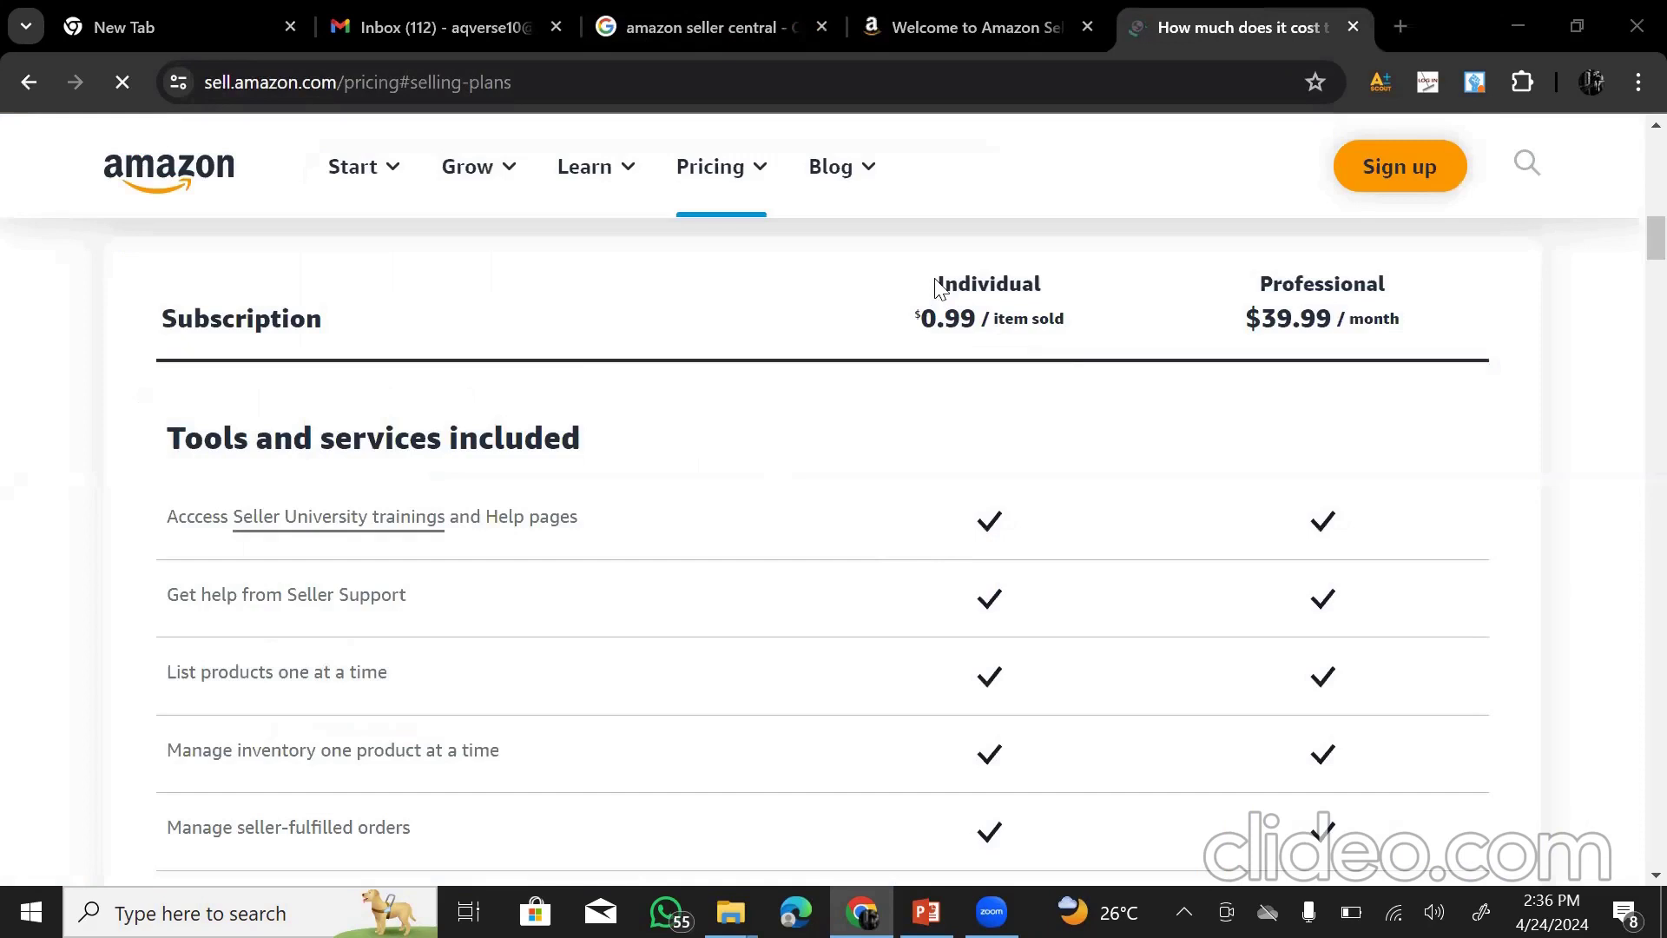
- Highlight the Individual $0.99 per item sold and Professional $39.99 / month plan prices
drag(936, 287, 1082, 338)
drag(1258, 283, 1436, 342)
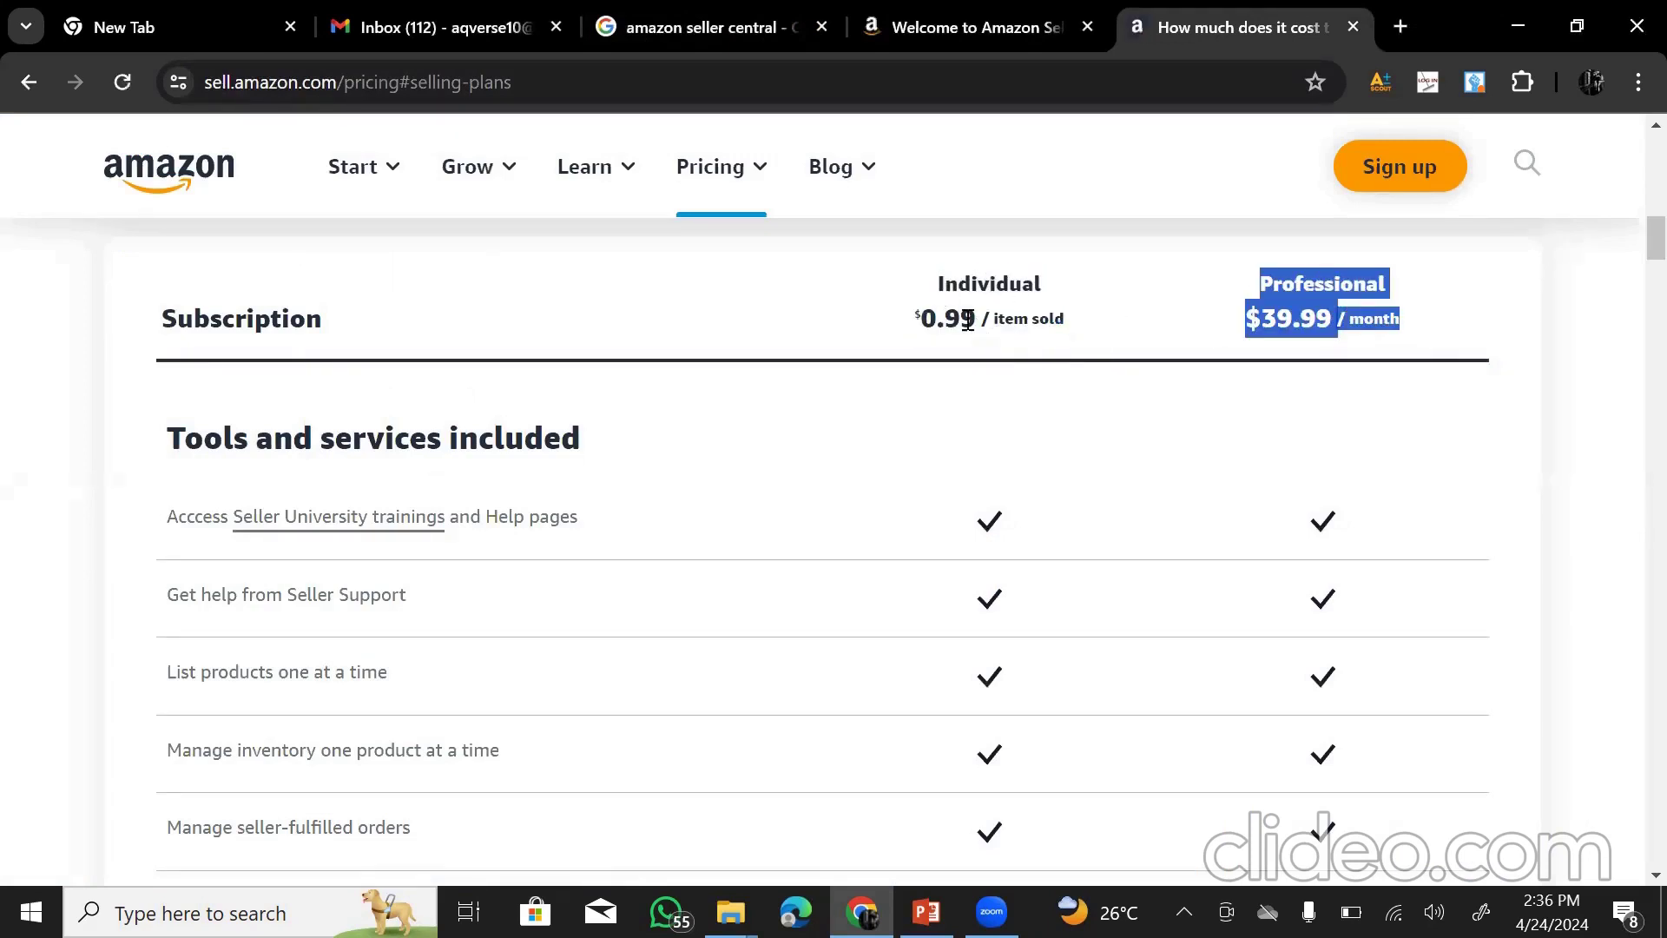
drag(994, 318, 1068, 330)
drag(918, 321, 972, 326)
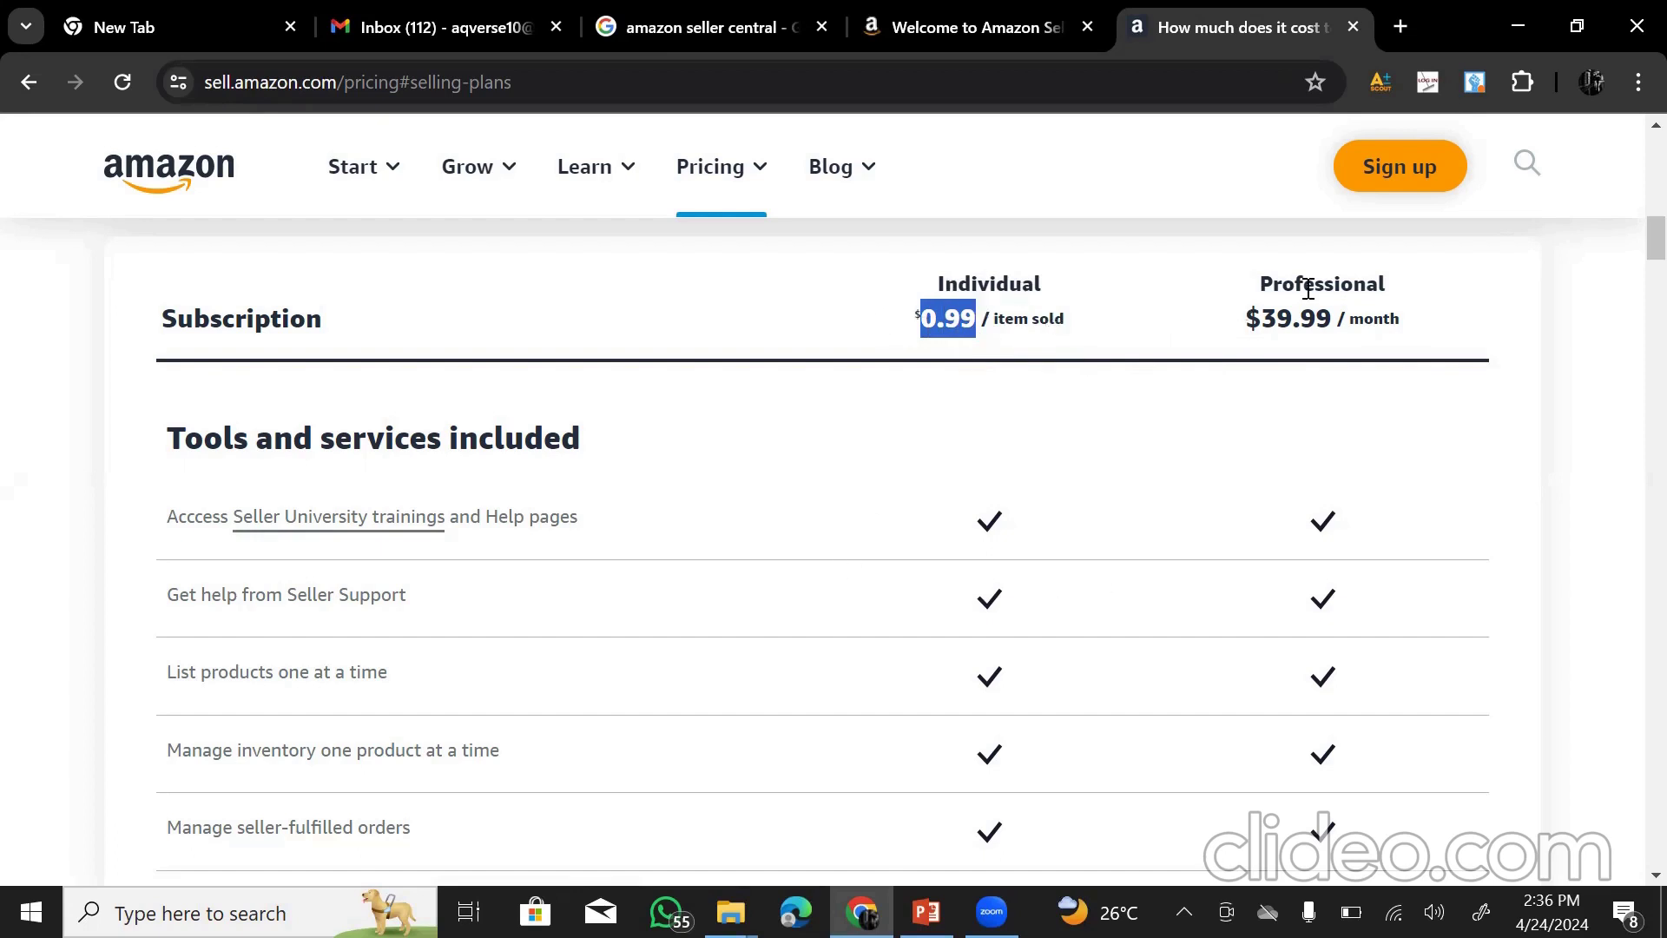
drag(1261, 282, 1389, 352)
- Scroll through the selling-plan feature comparison table
scroll(1282, 471, down, 1)
scroll(1288, 529, down, 15)
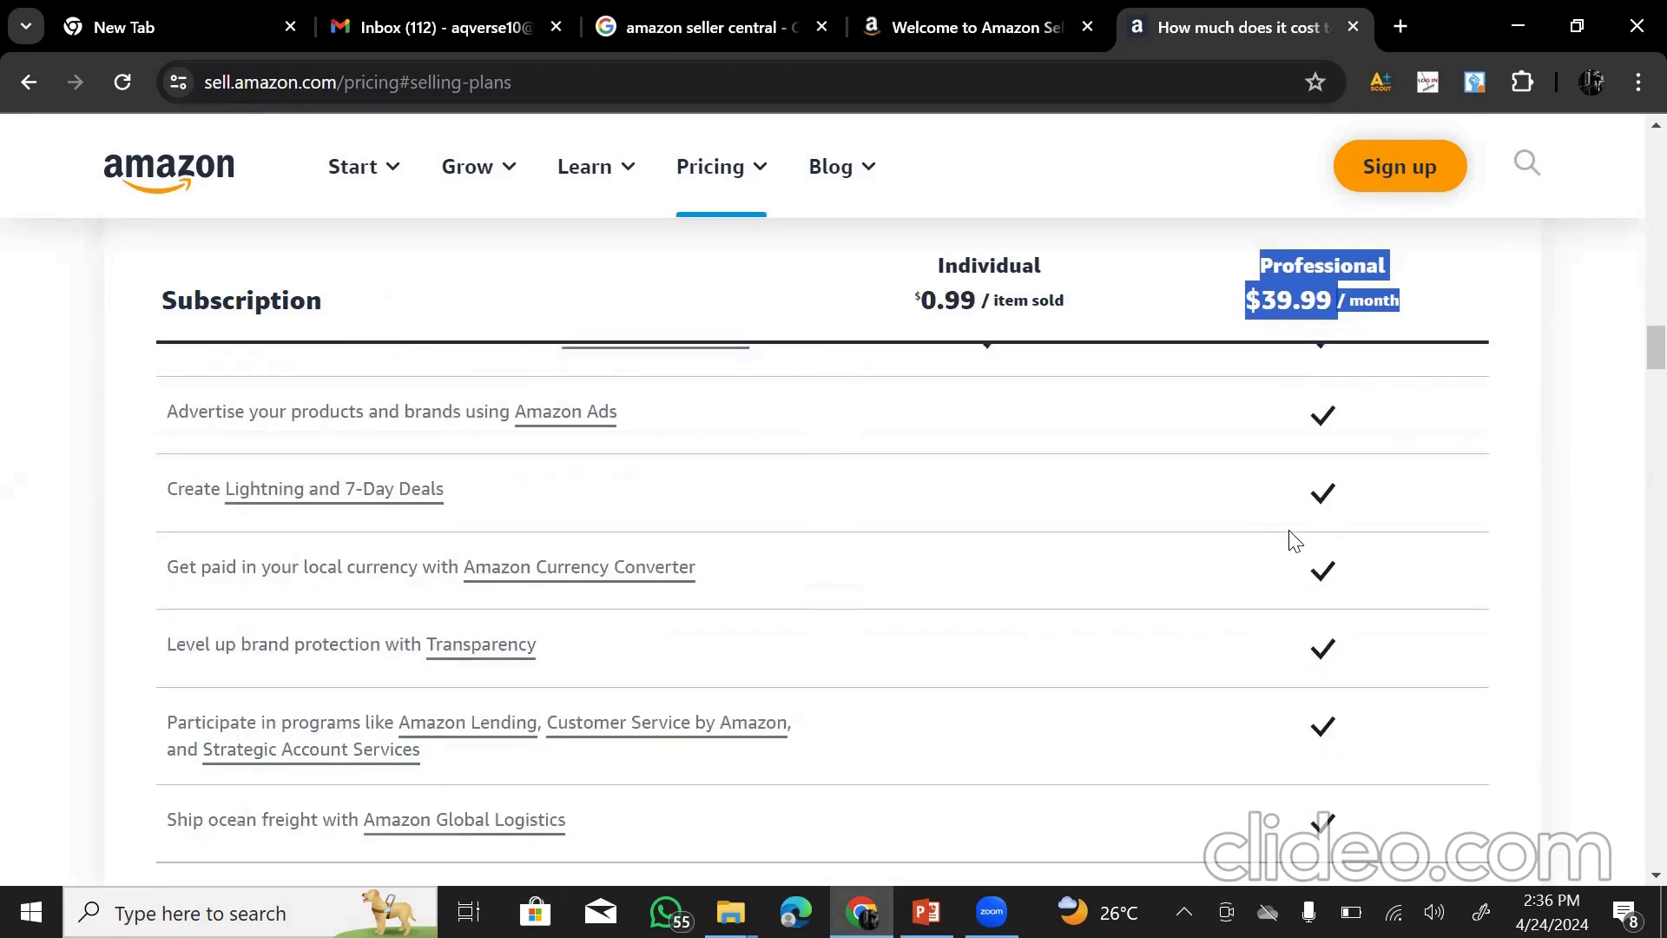
scroll(1175, 543, up, 6)
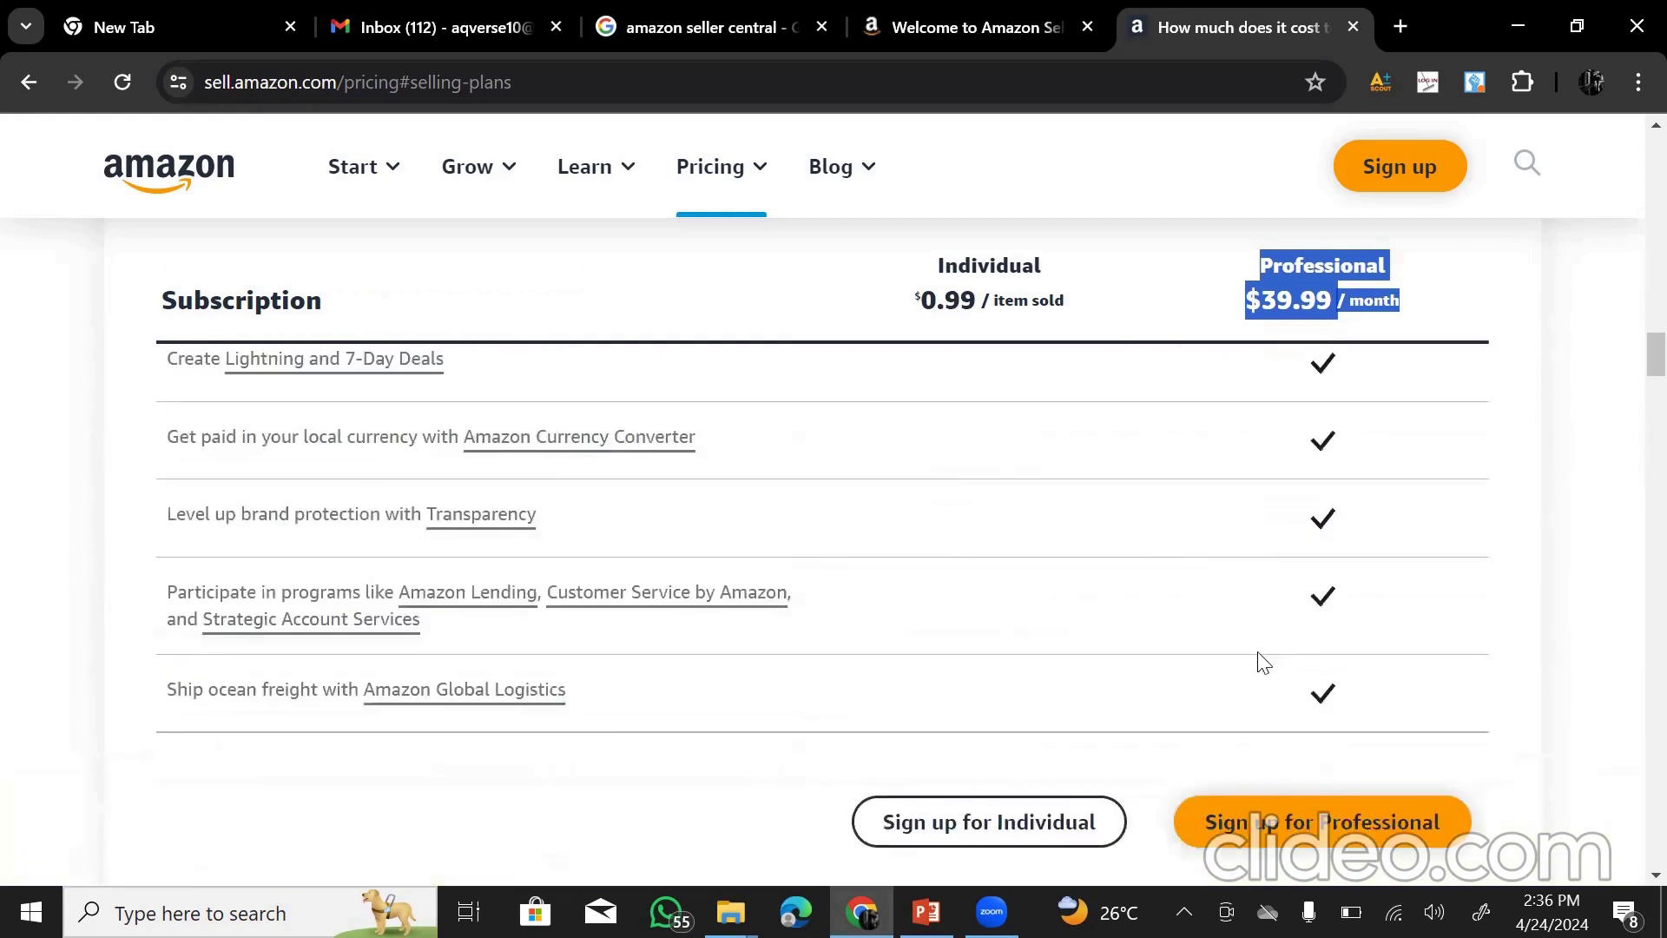
scroll(1255, 663, down, 3)
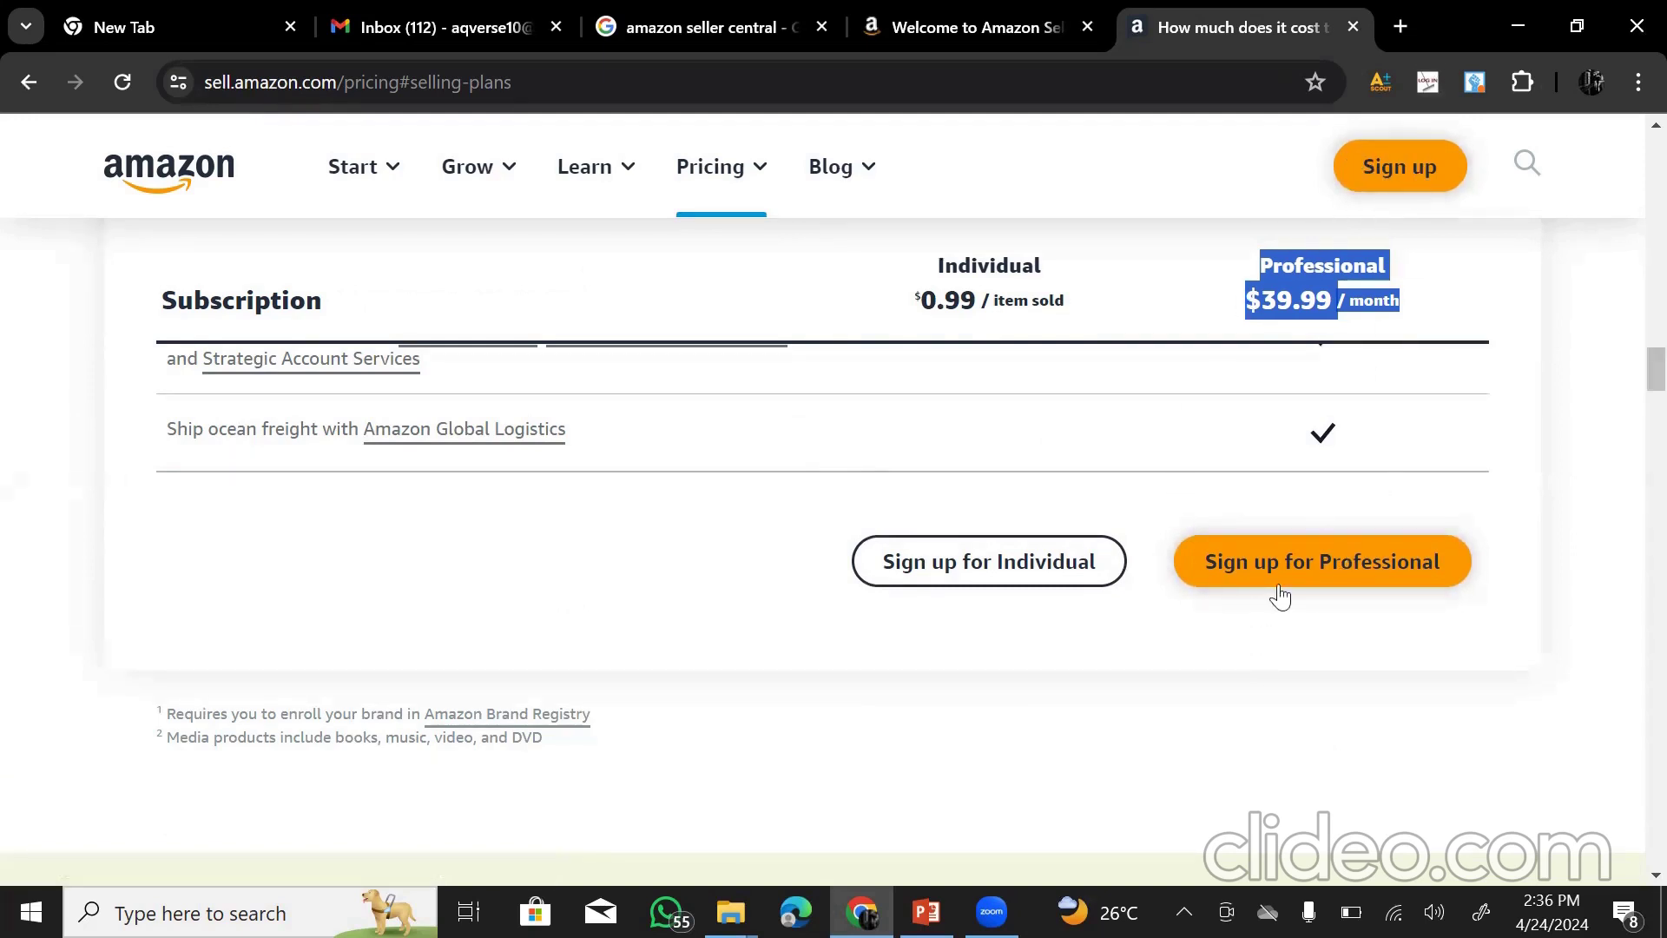
scroll(1282, 560, up, 15)
scroll(1265, 316, up, 15)
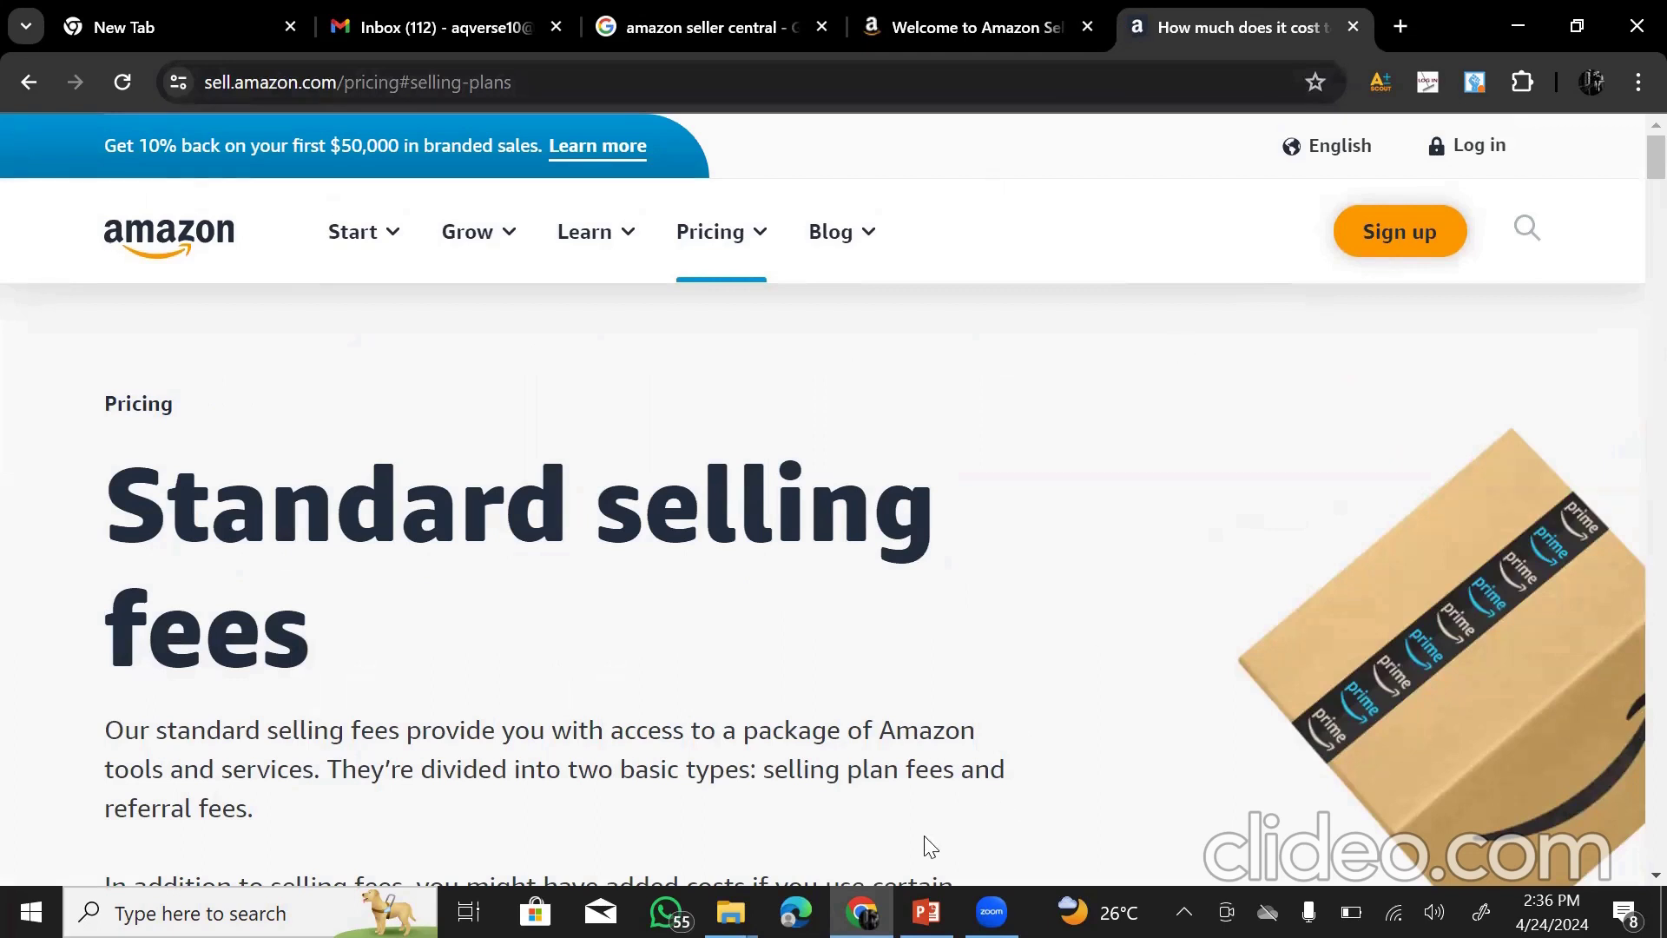
- Open a new tab and launch a Chrome Guest window from the profile menu
click(1399, 27)
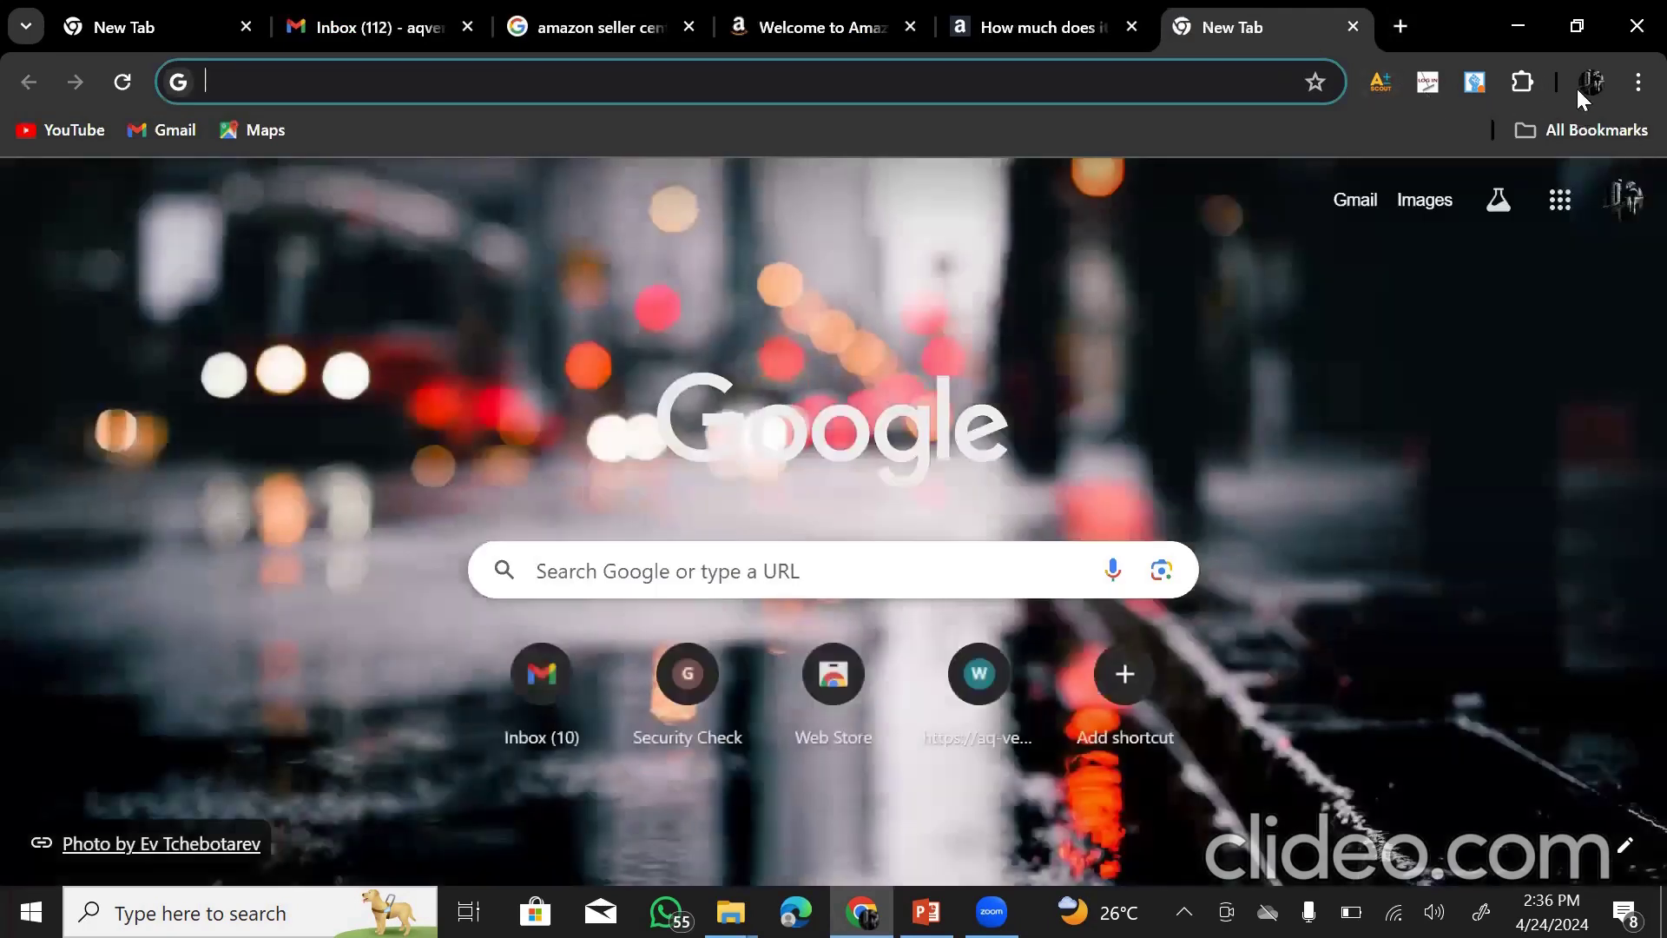
click(1580, 82)
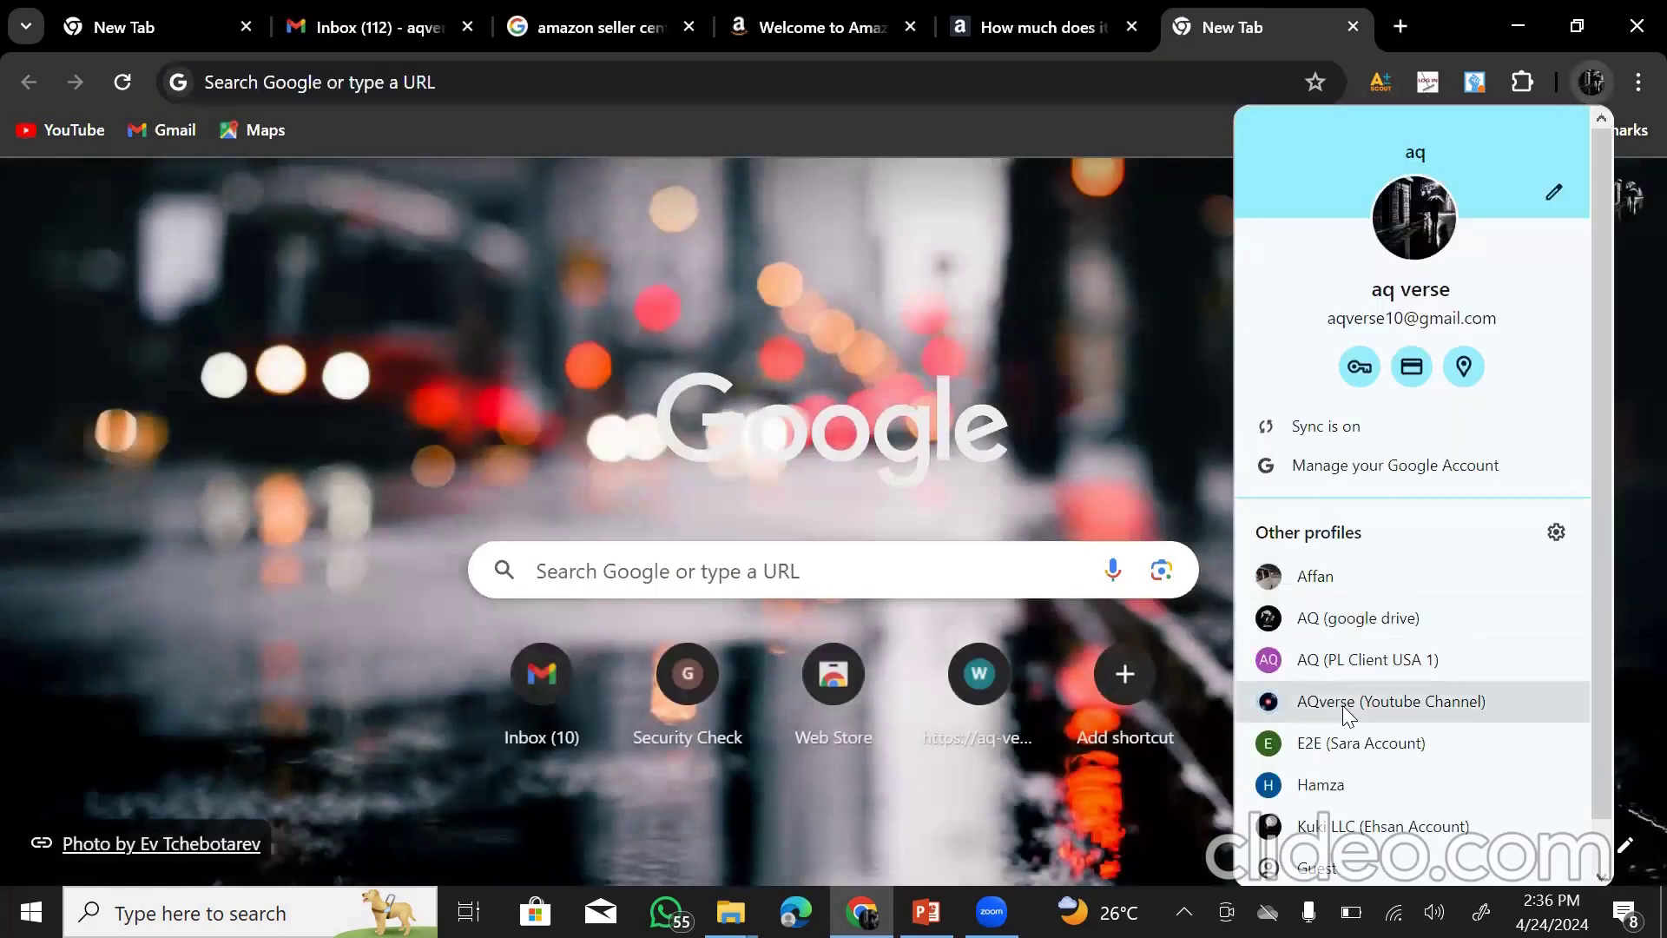
scroll(1349, 719, down, 1)
click(1317, 815)
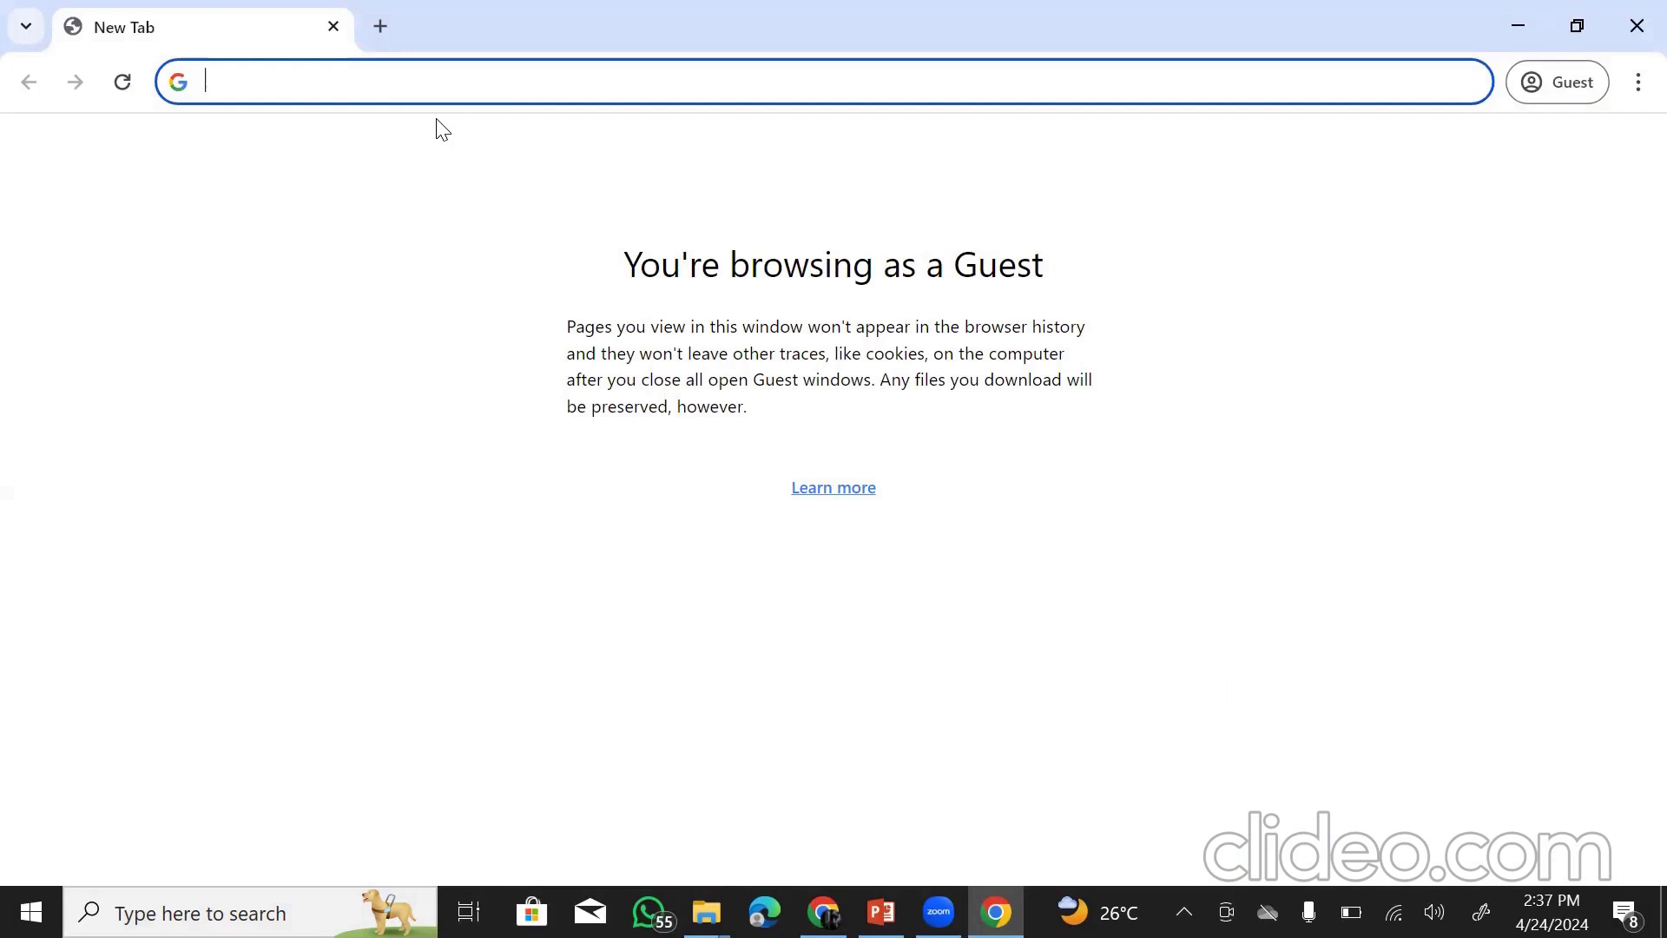
- Search 'amazon seller central' and open the Seller Central result in a new tab
text(amazo)
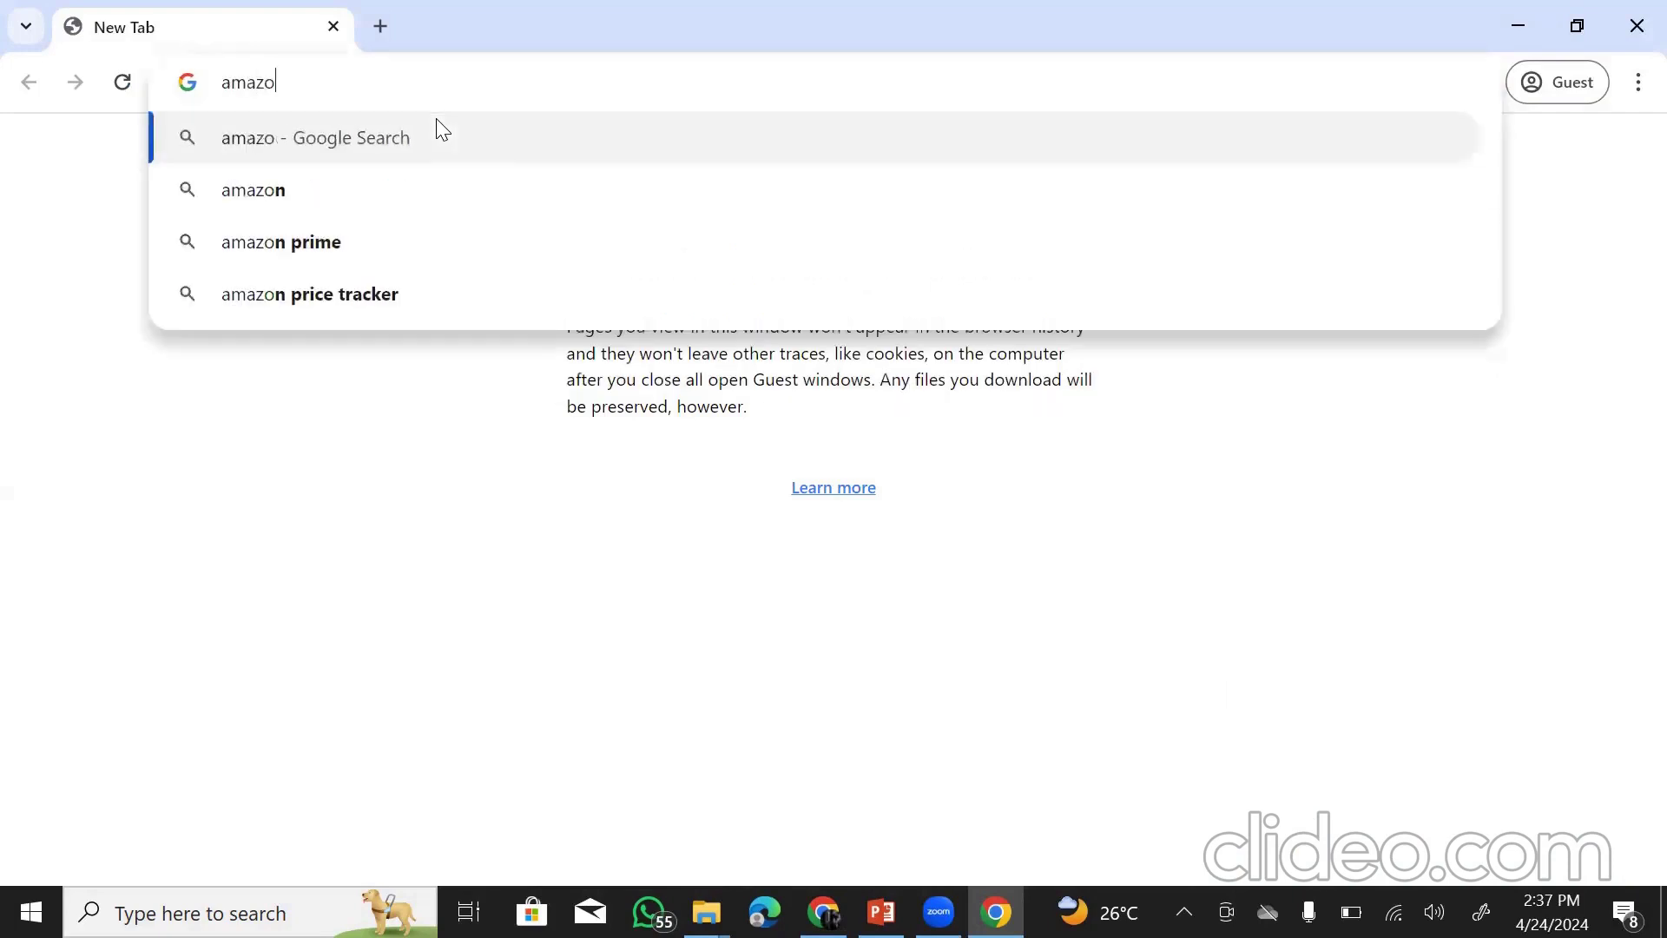
text(n seller )
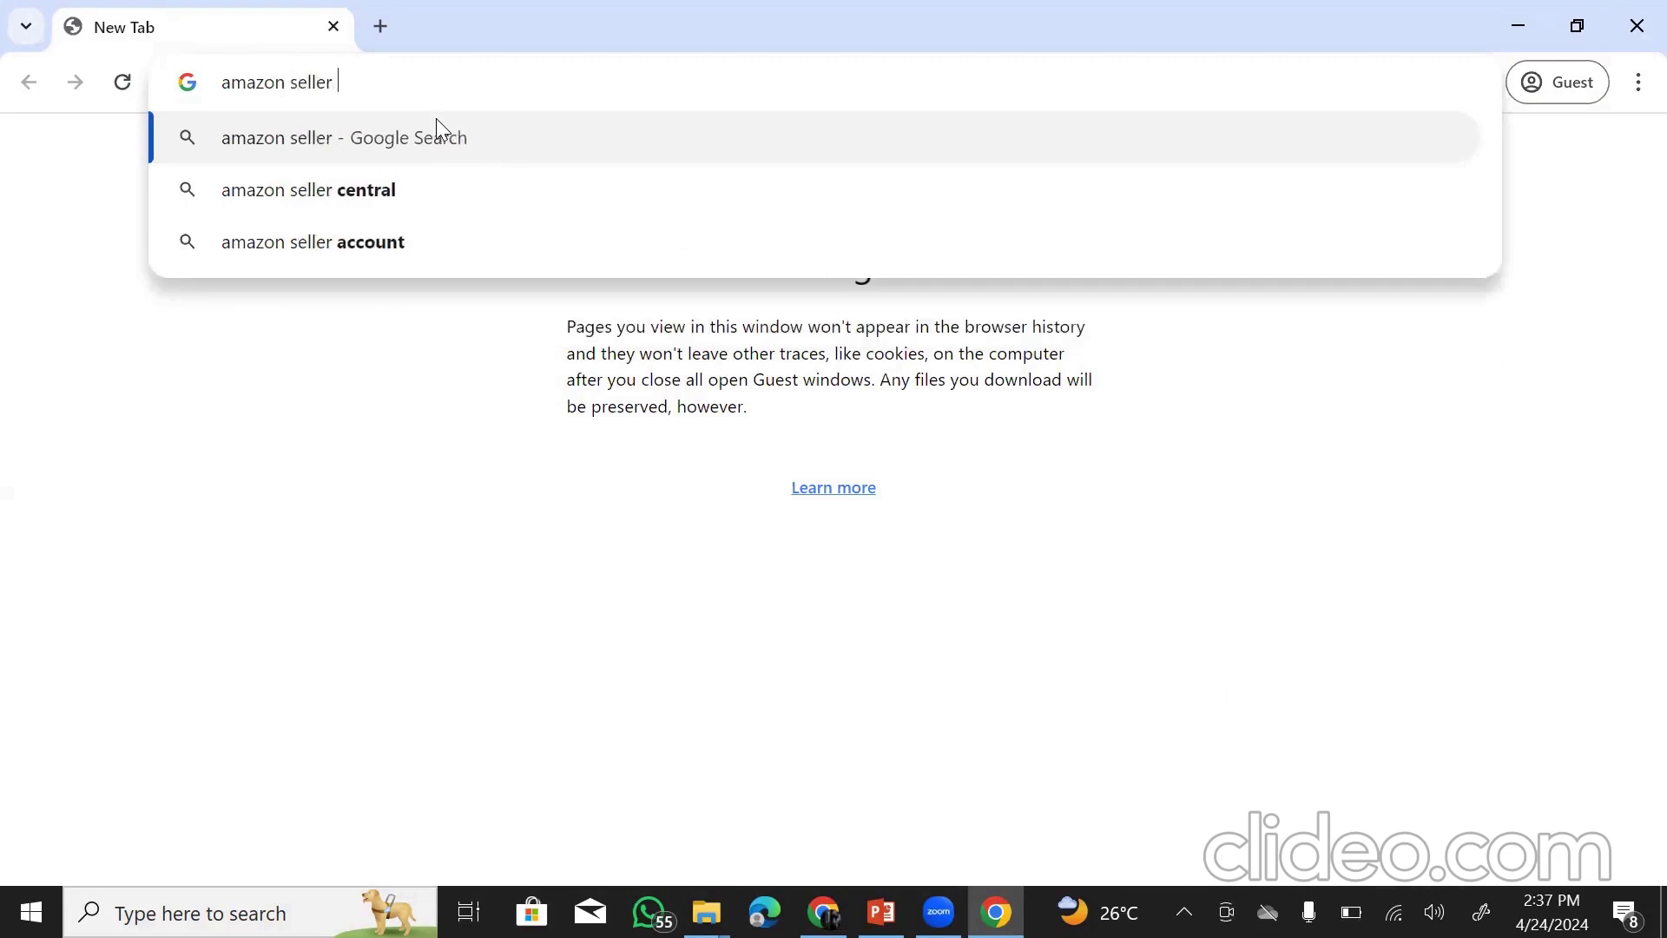
text(central)
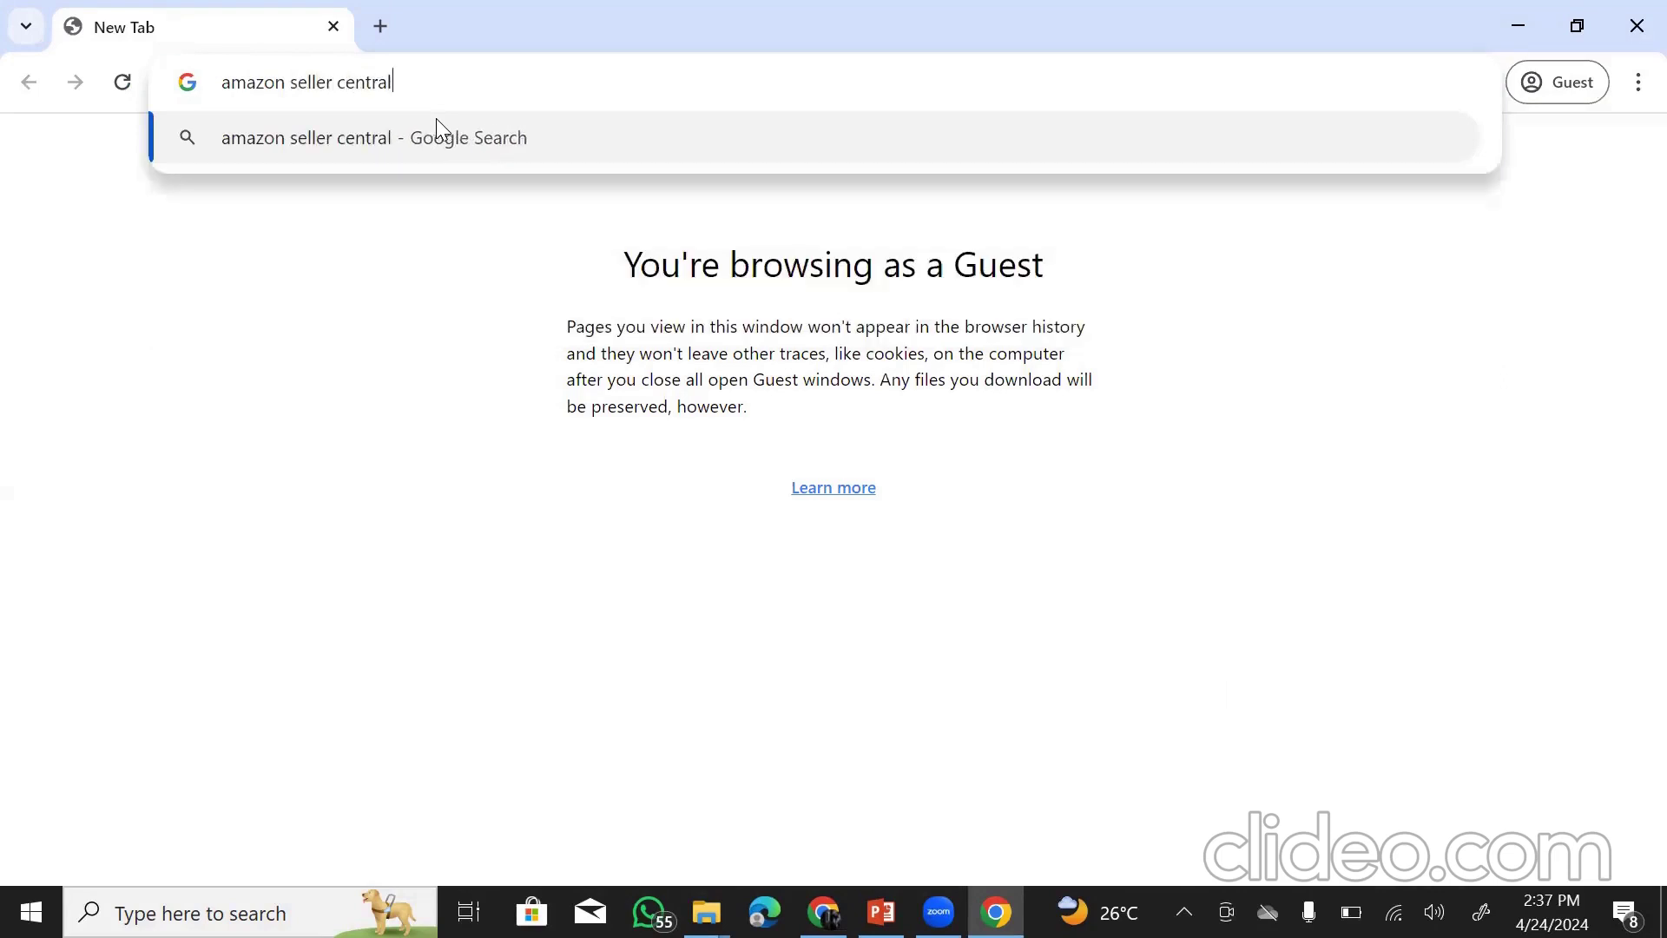
key(Return)
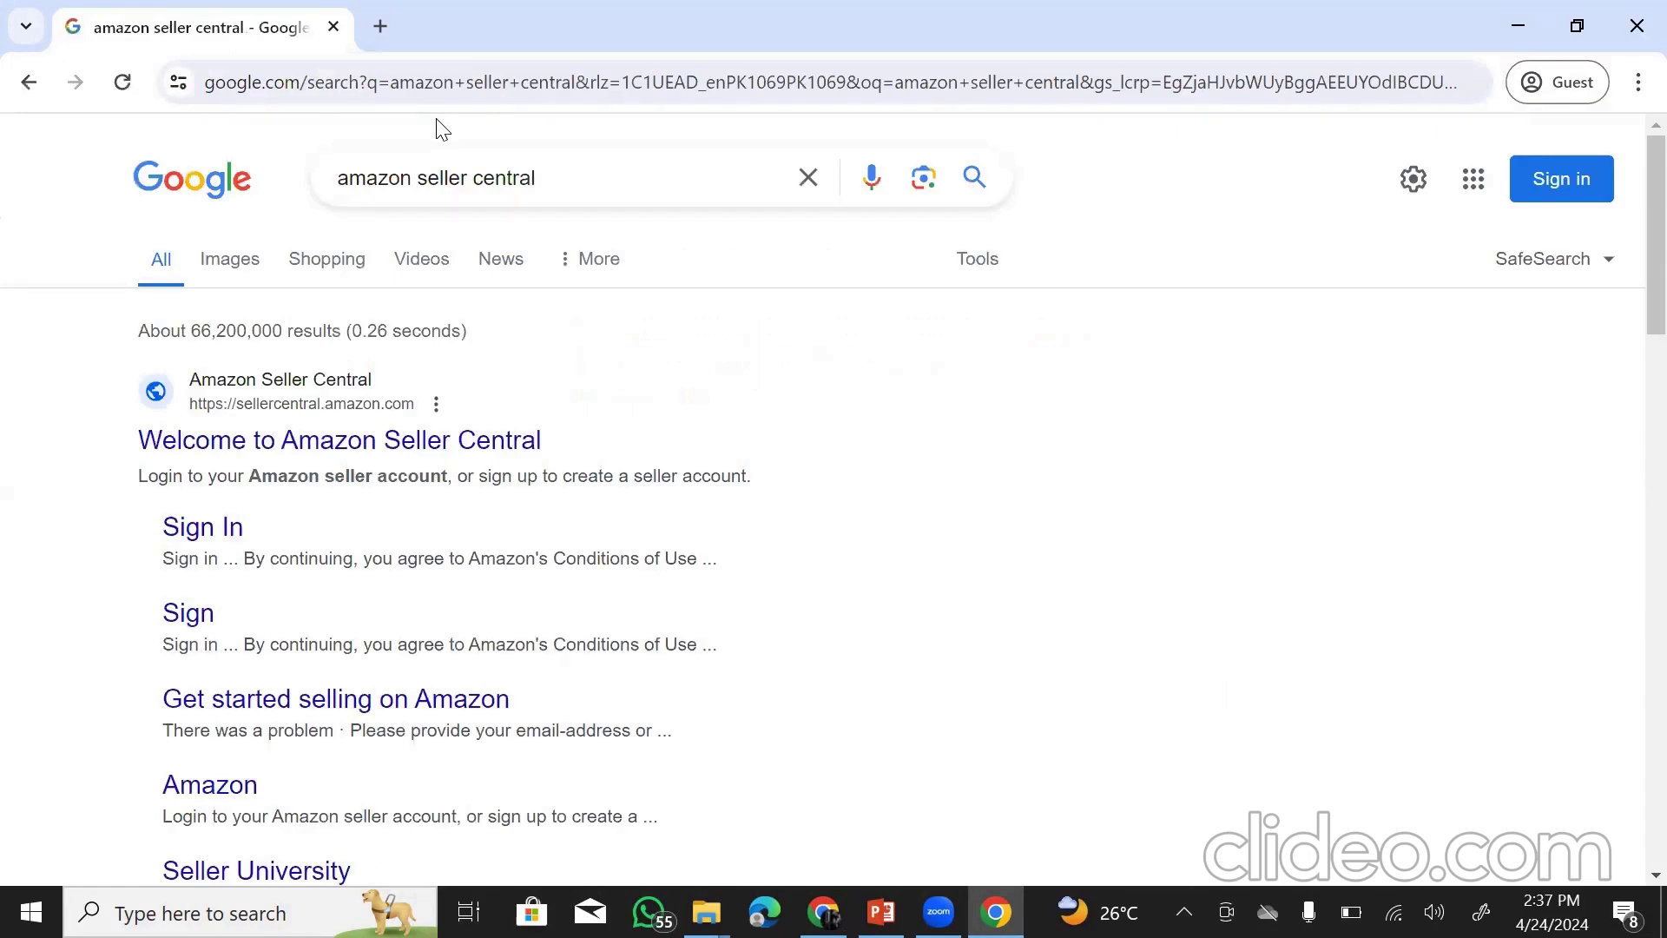
right_click(342, 444)
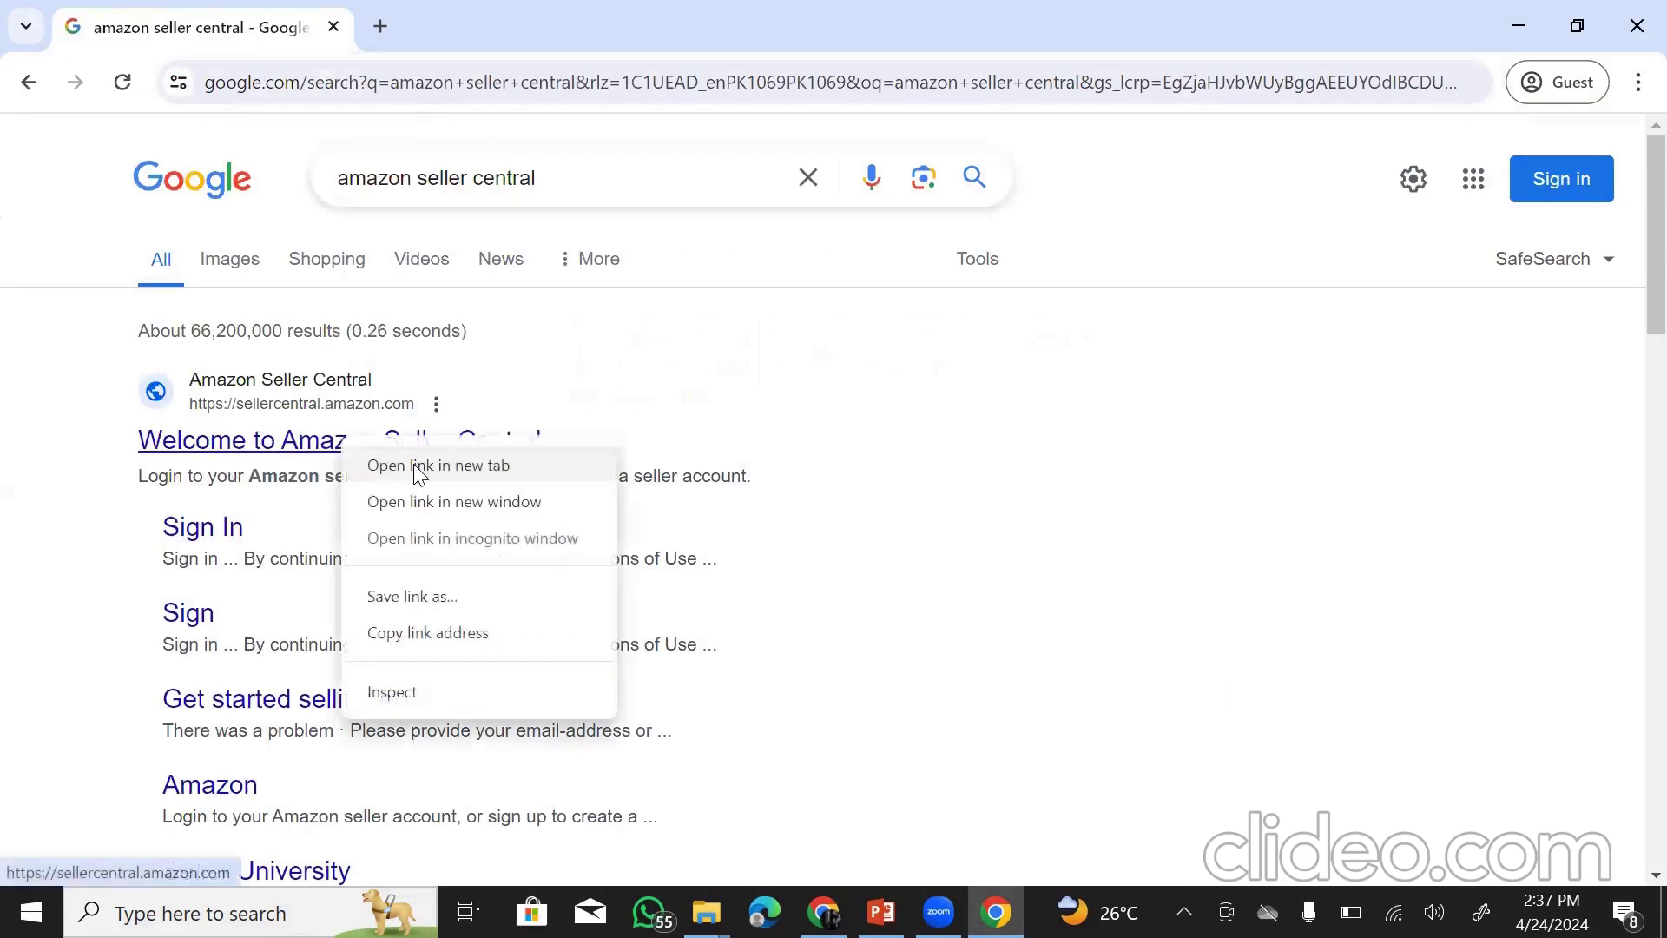
click(420, 467)
click(518, 26)
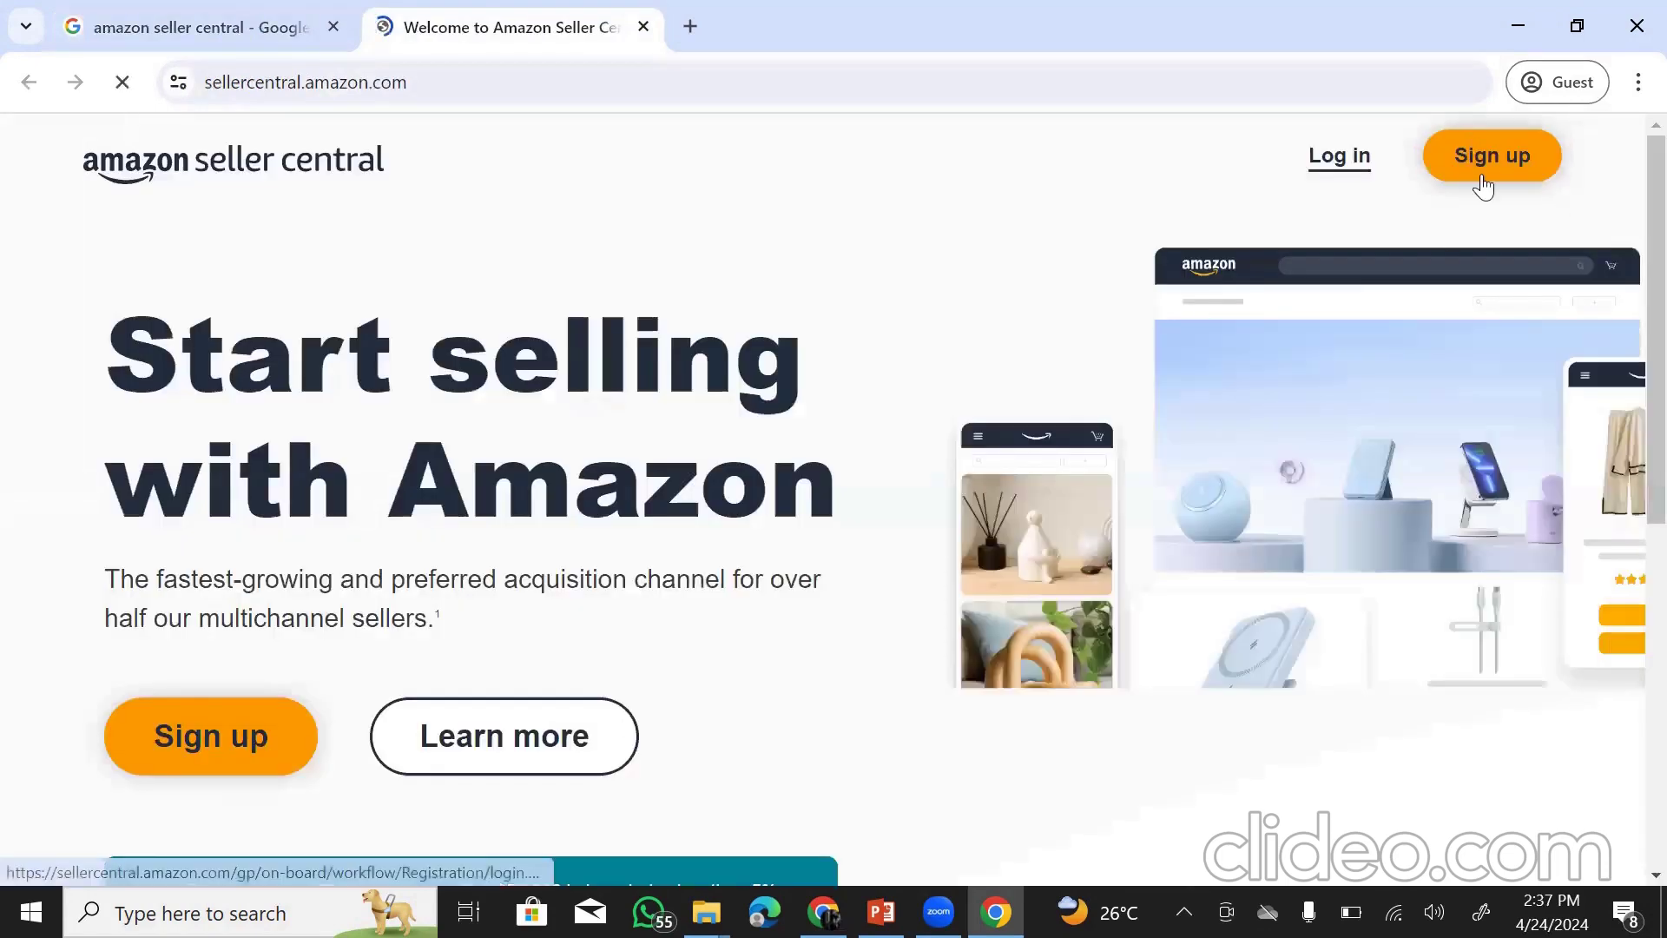
- Open the Sign up page in its own tab and switch to it
right_click(1486, 163)
click(1418, 184)
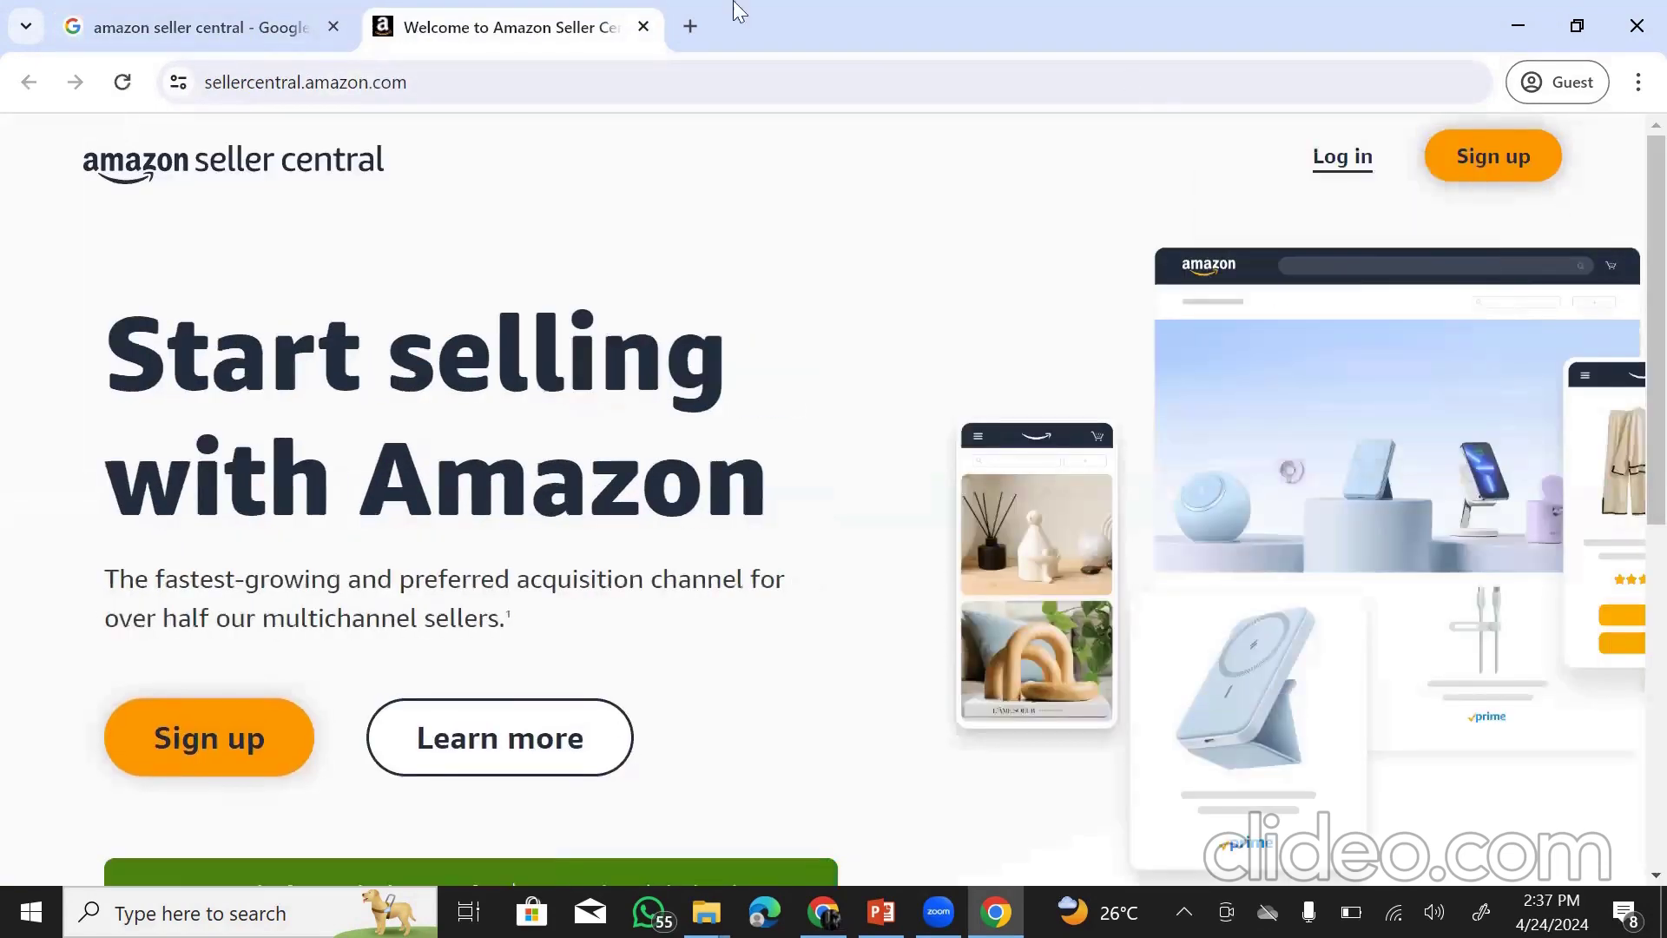
click(734, 21)
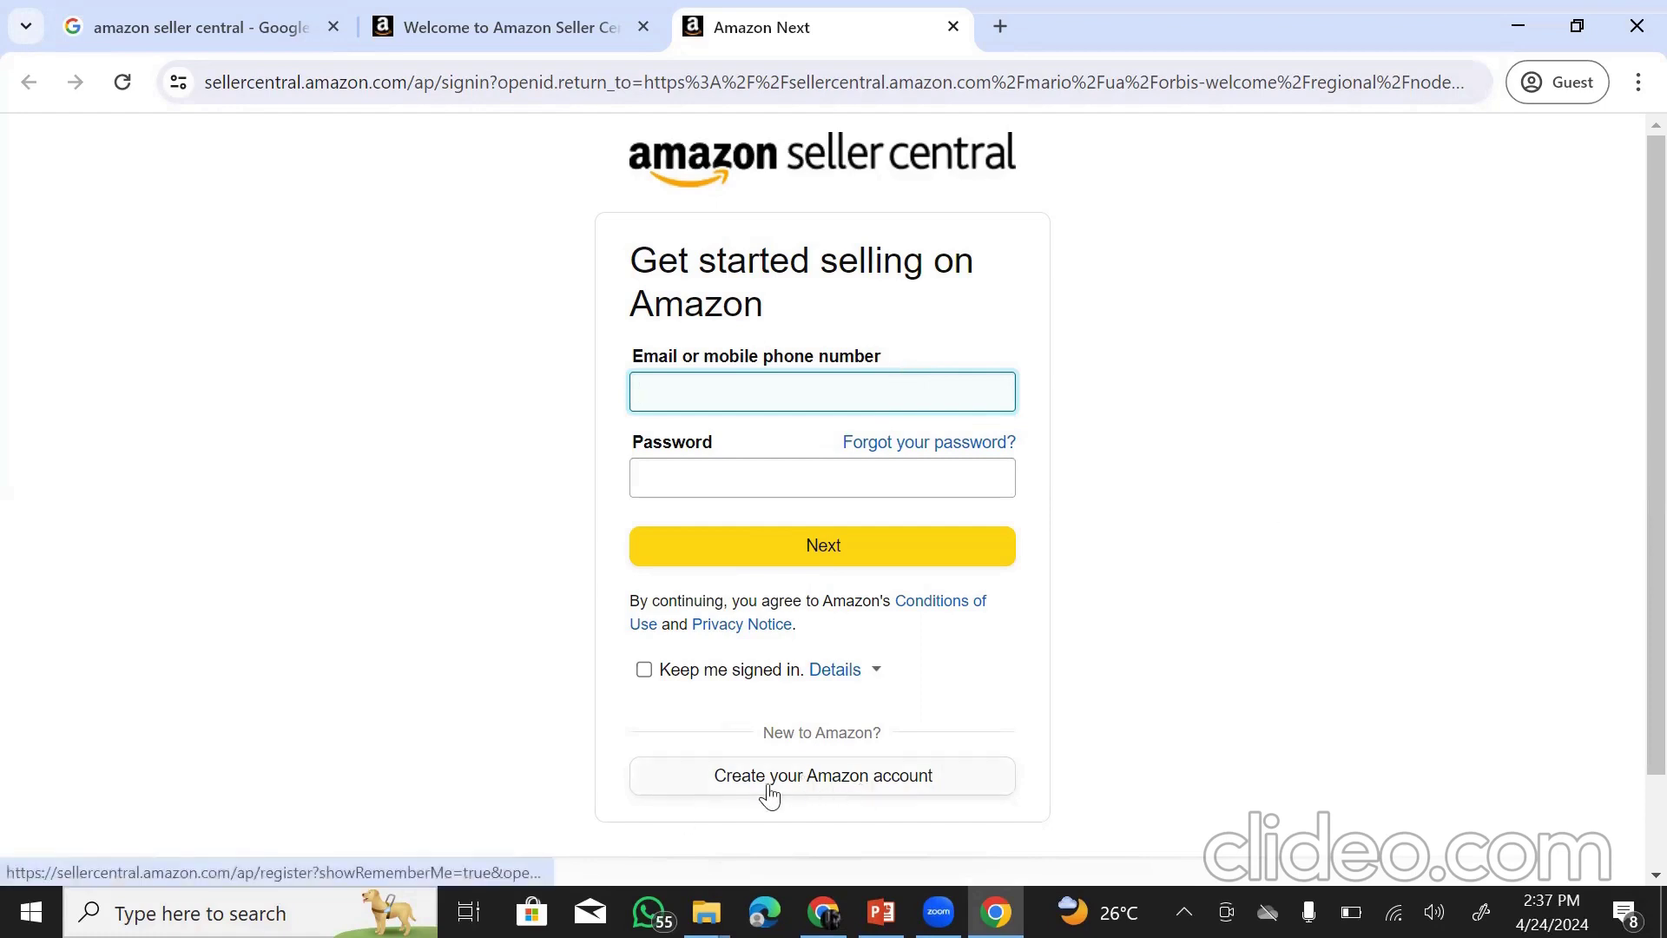
- Start creating a new Amazon account and focus the Your name field
click(875, 795)
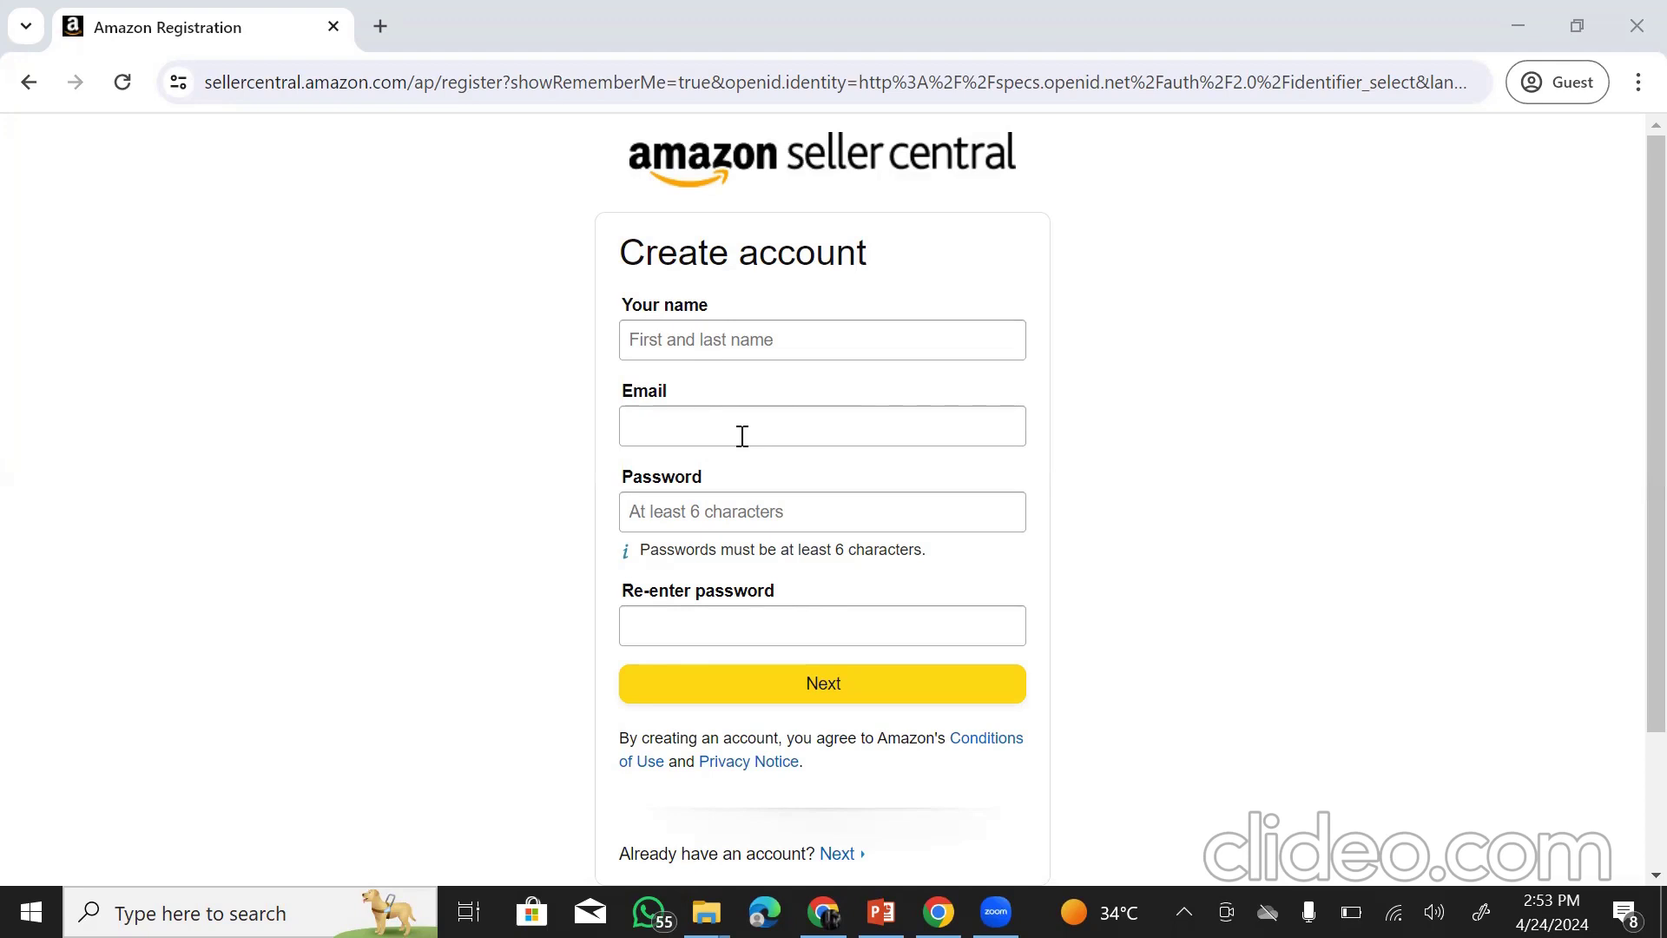
click(734, 345)
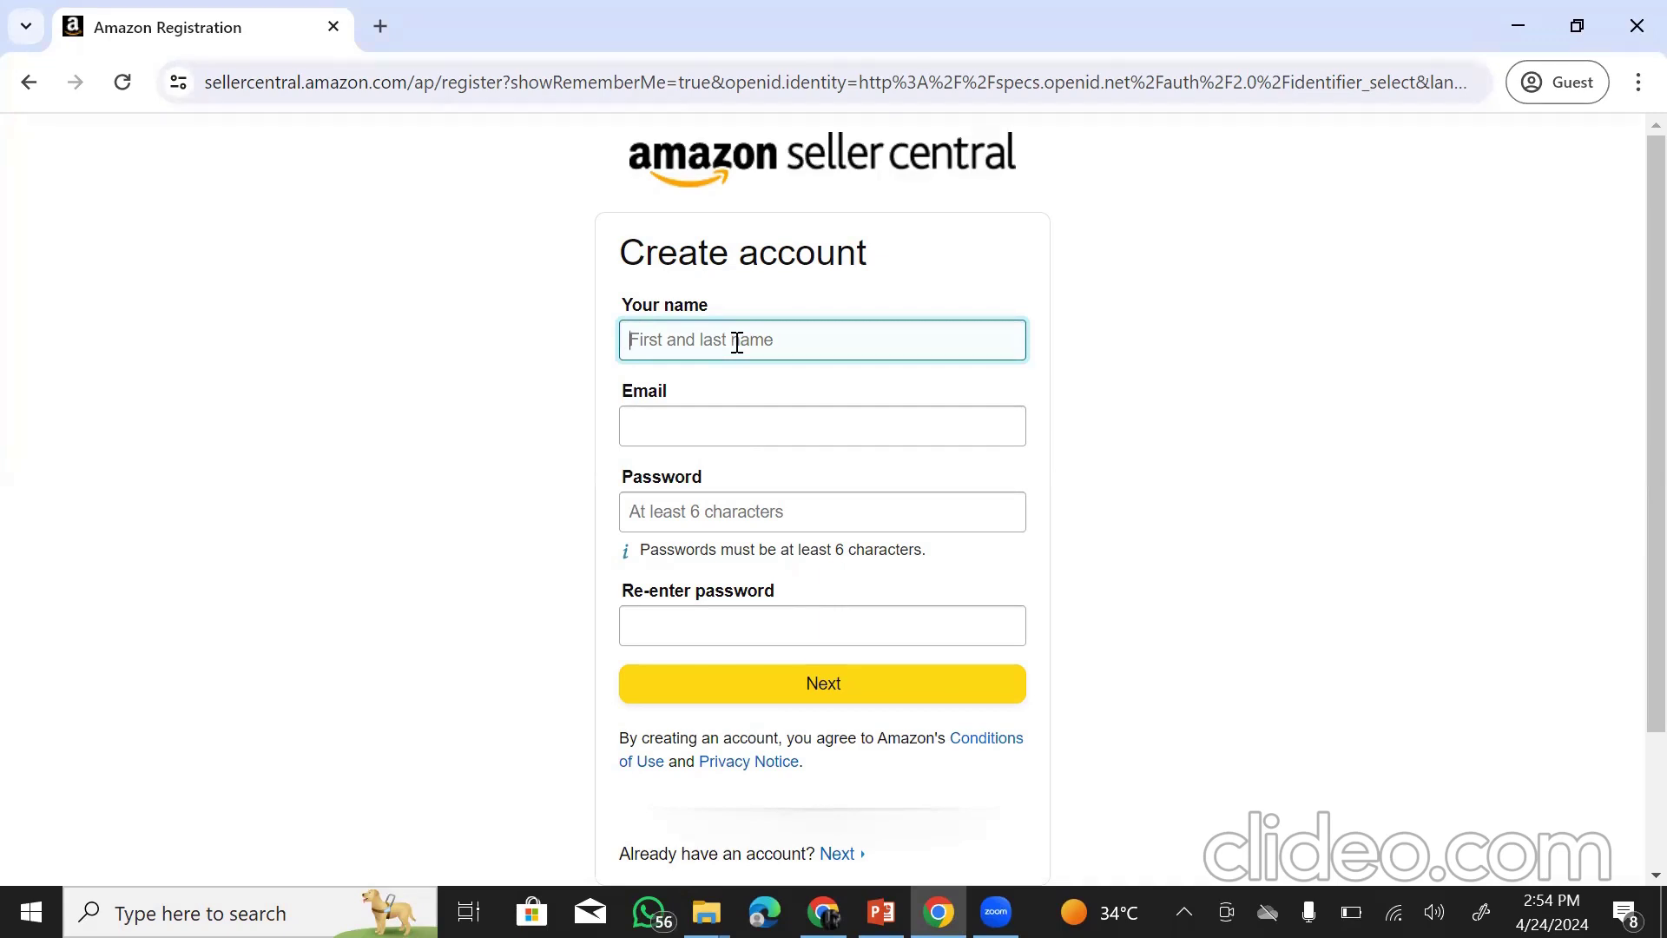
- Enter the account holder's name, correcting it once, and submit the Create account form
triple_click(704, 351)
key(BackSpace)
text(Muhamma)
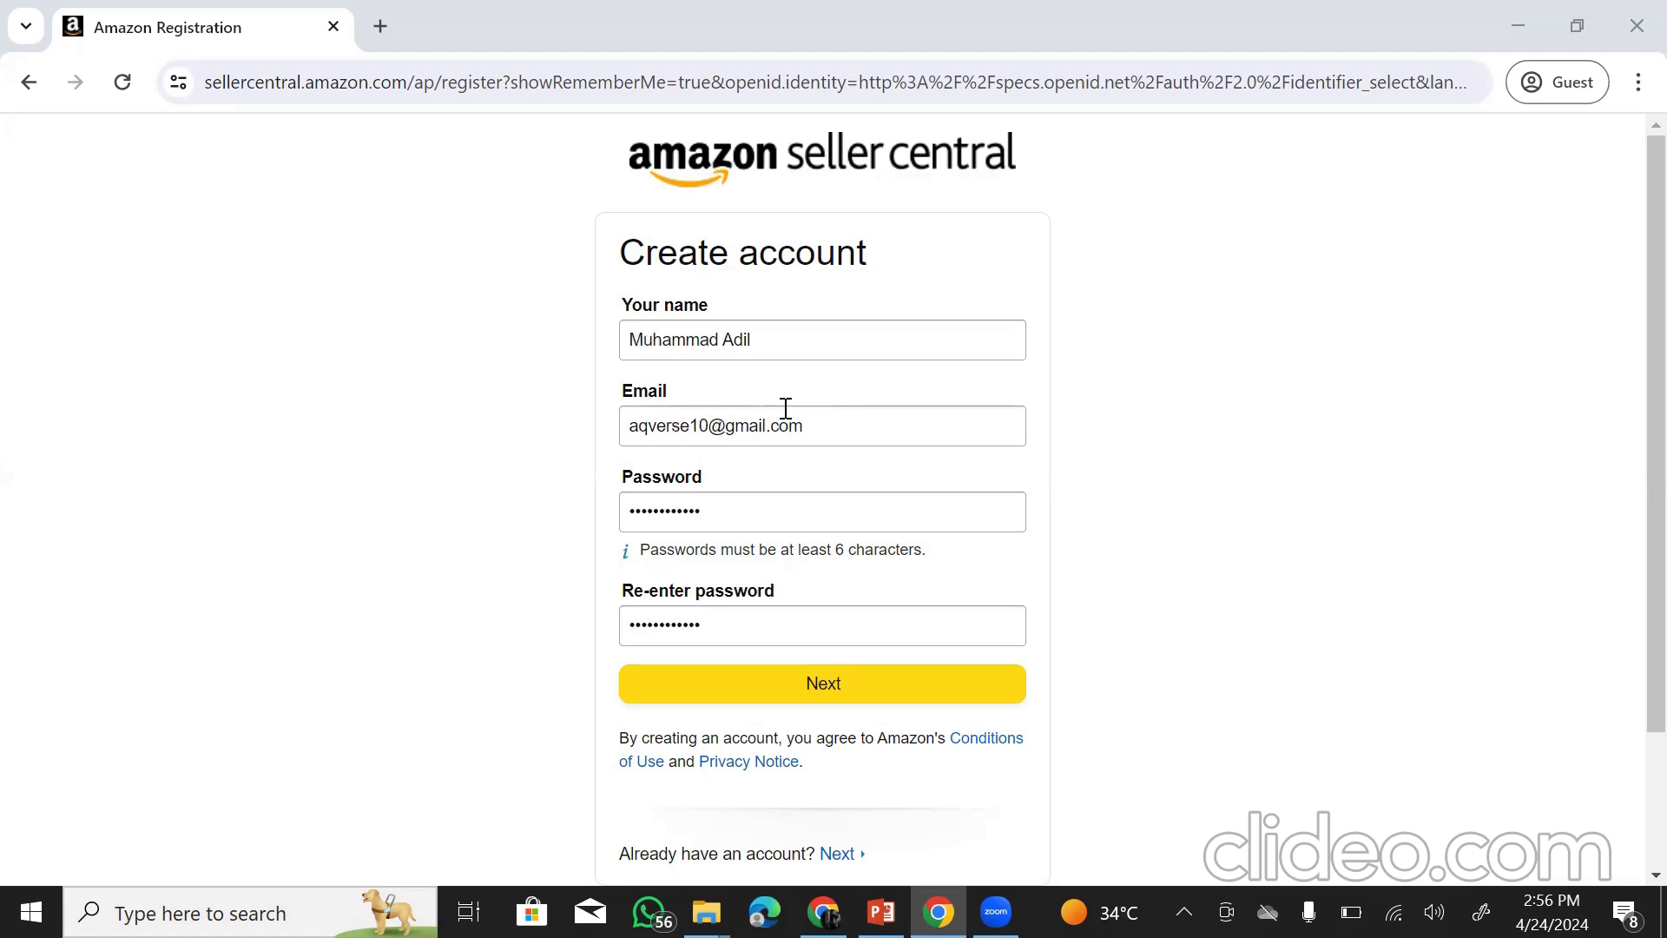
click(811, 683)
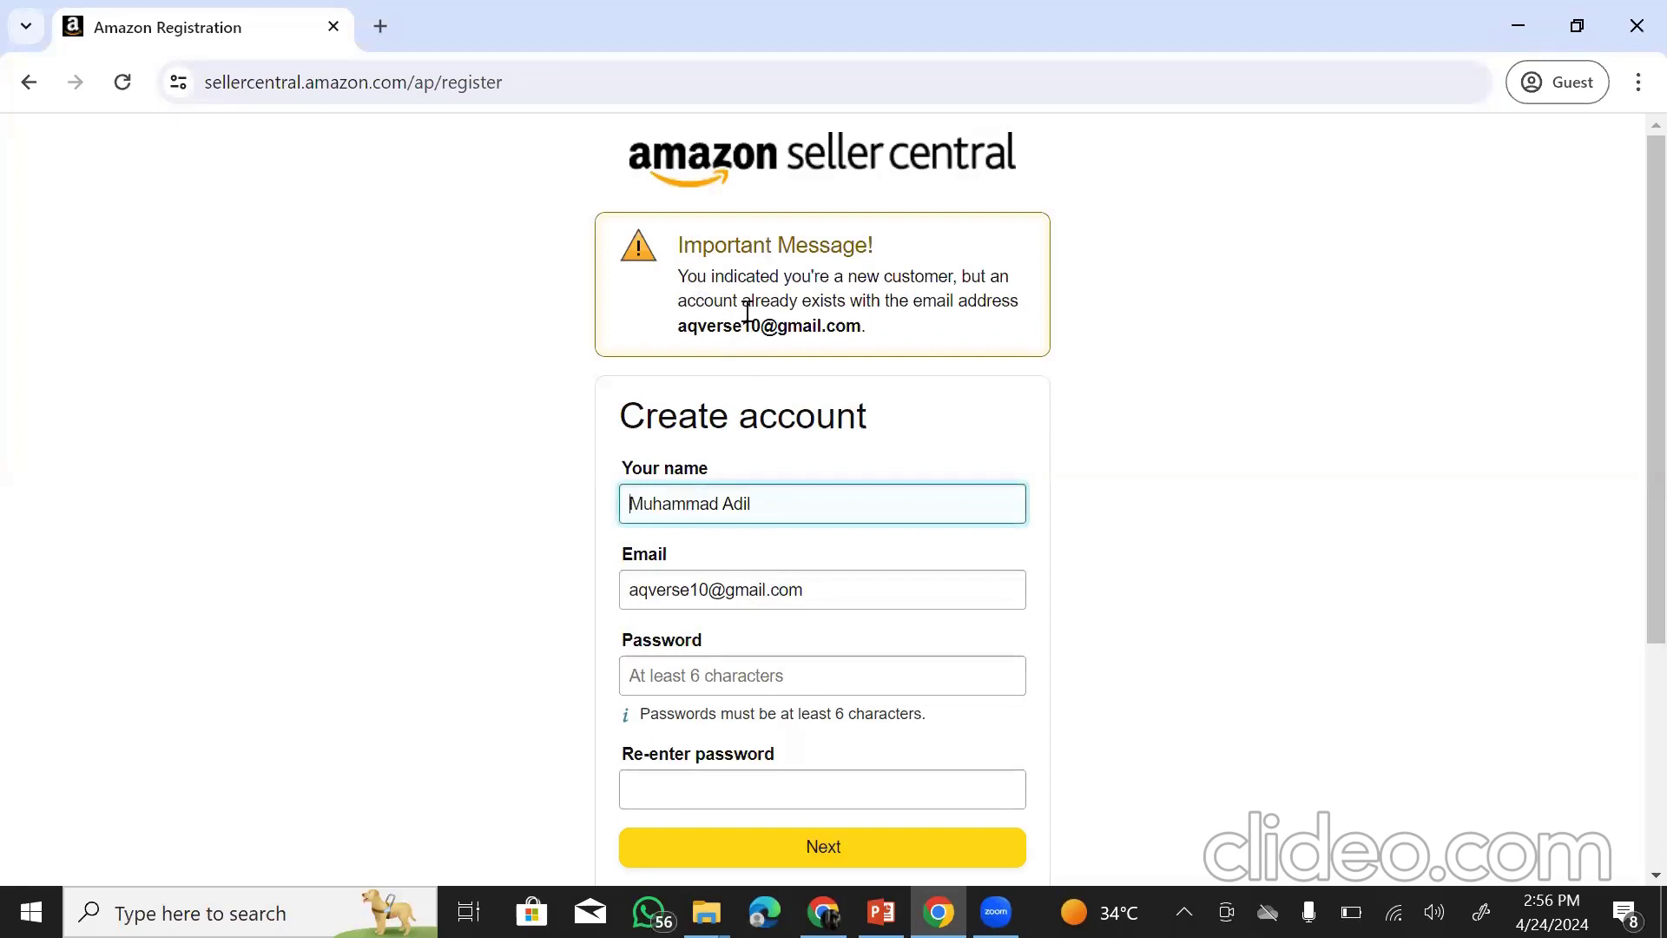
- Replace the name with a different account holder's full name and resubmit the form
drag(679, 326, 897, 335)
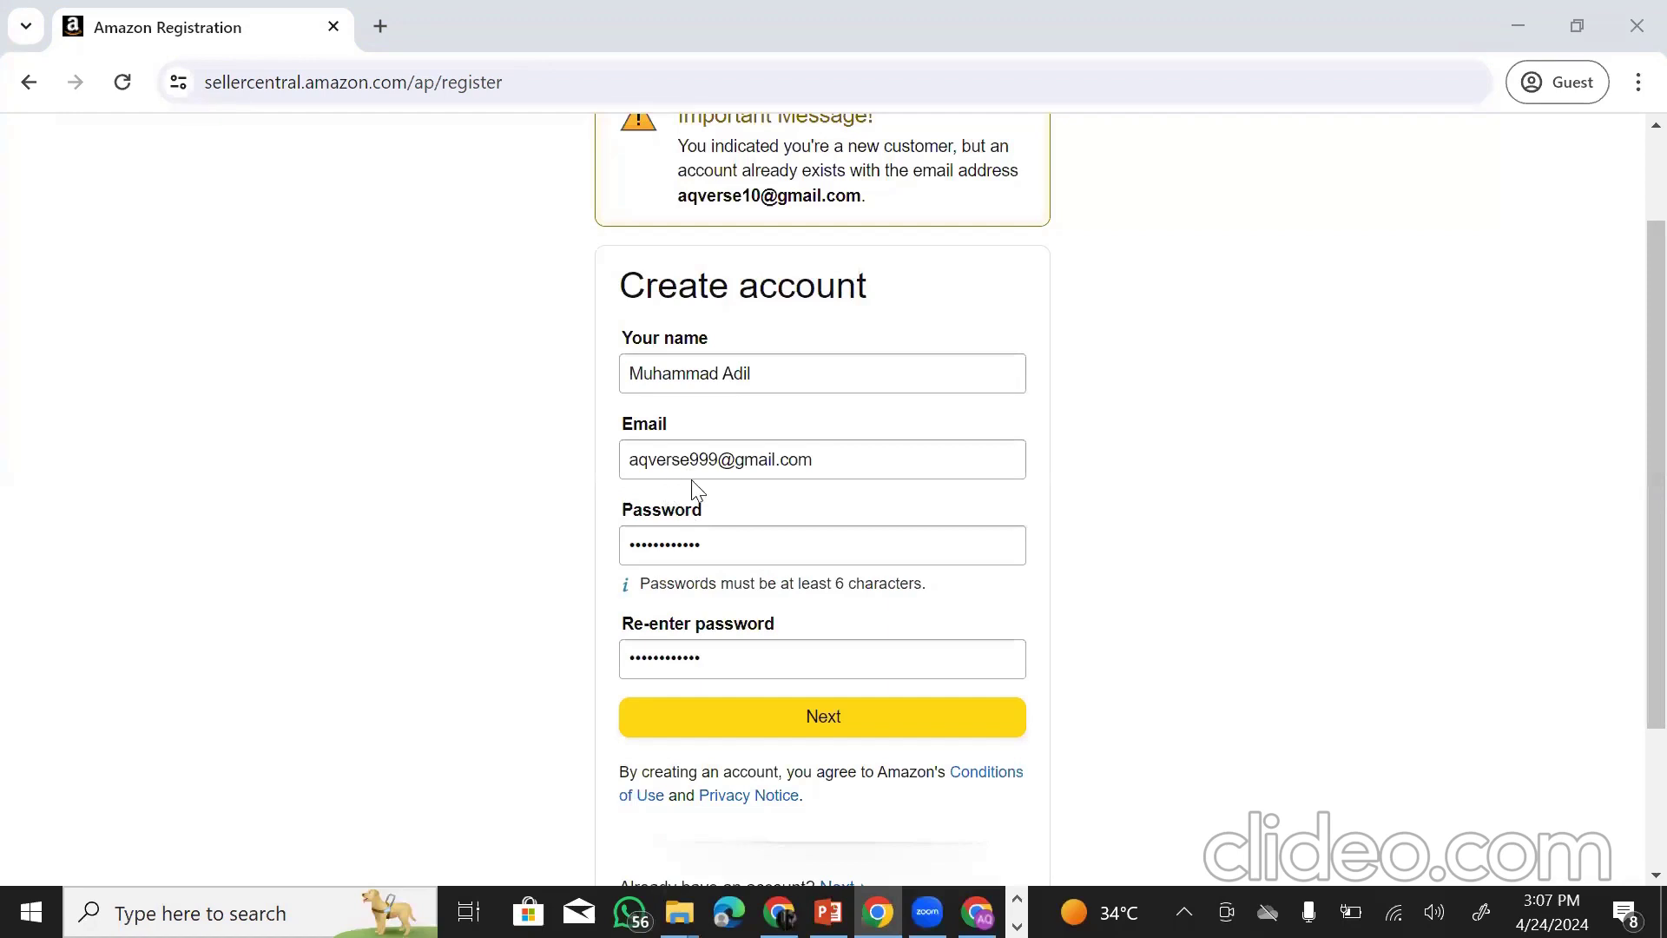
click(683, 373)
key(ctrl+a)
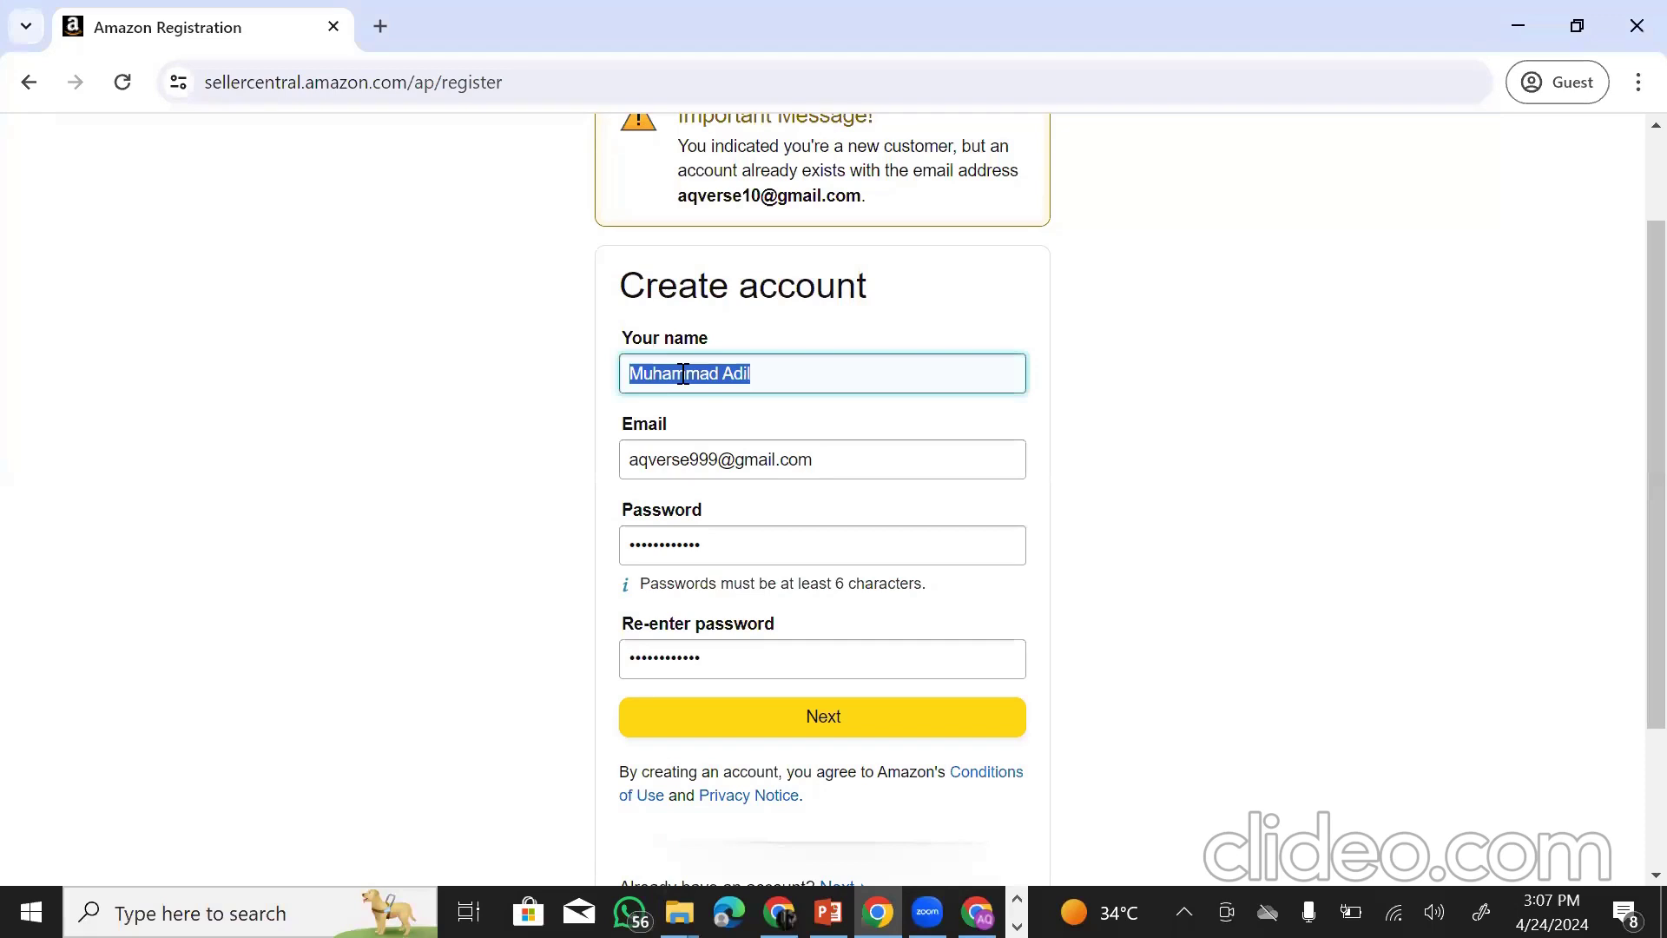
key(BackSpace)
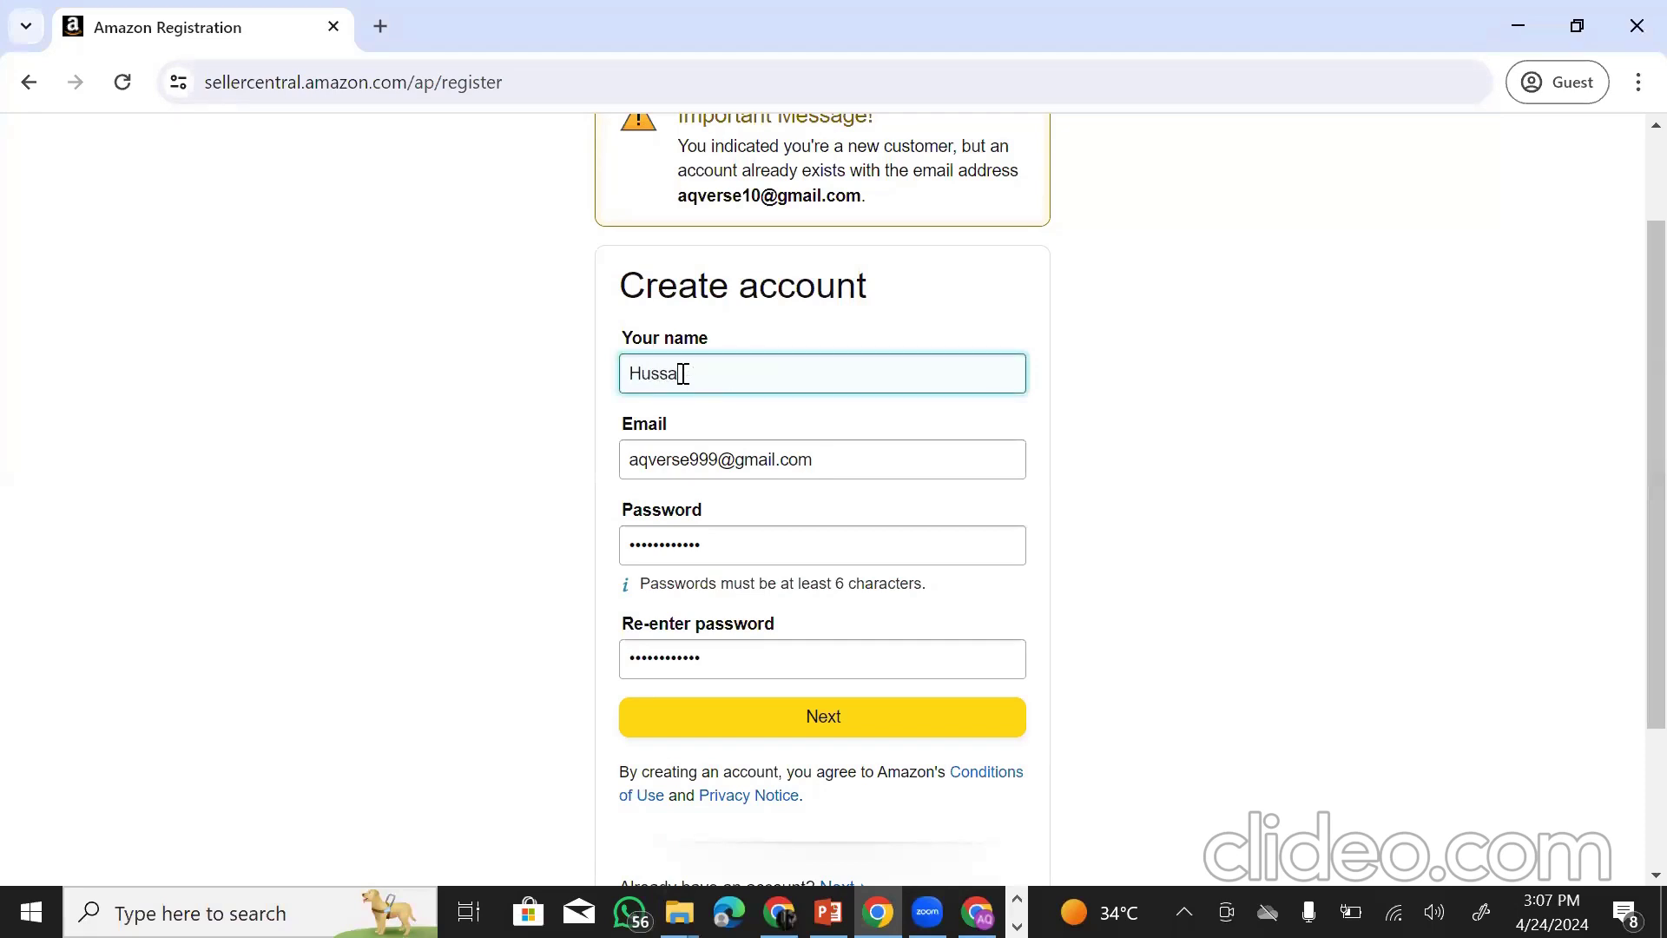
click(857, 724)
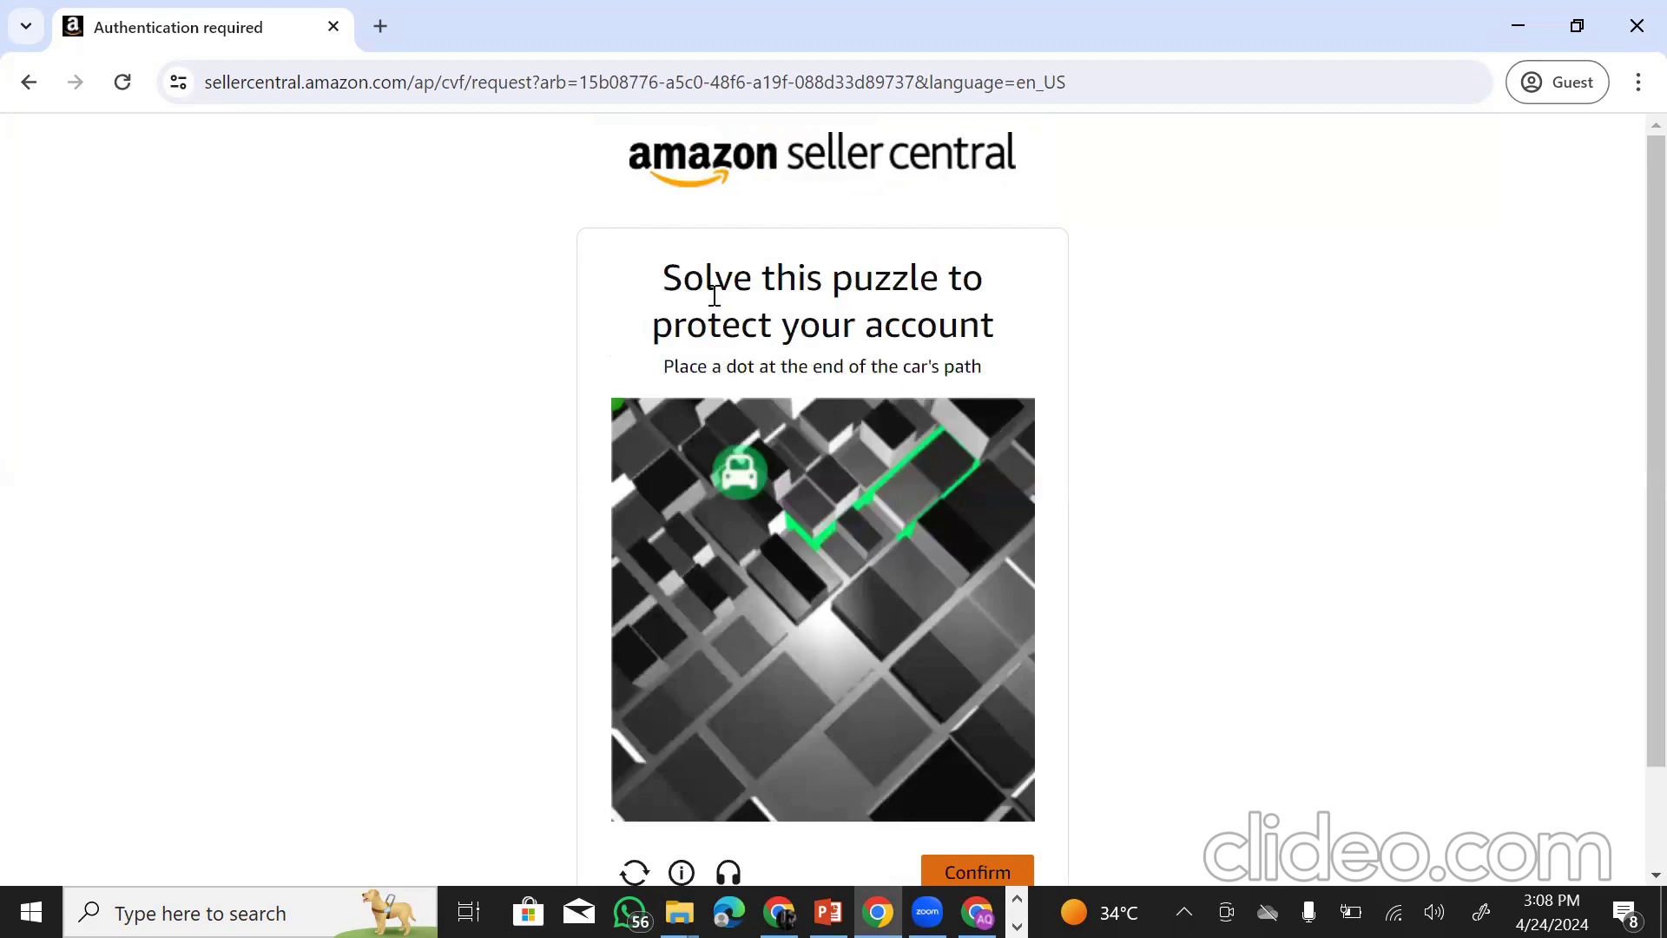
- Confirm the security puzzle answer to return to the Create account form
scroll(986, 506, down, 2)
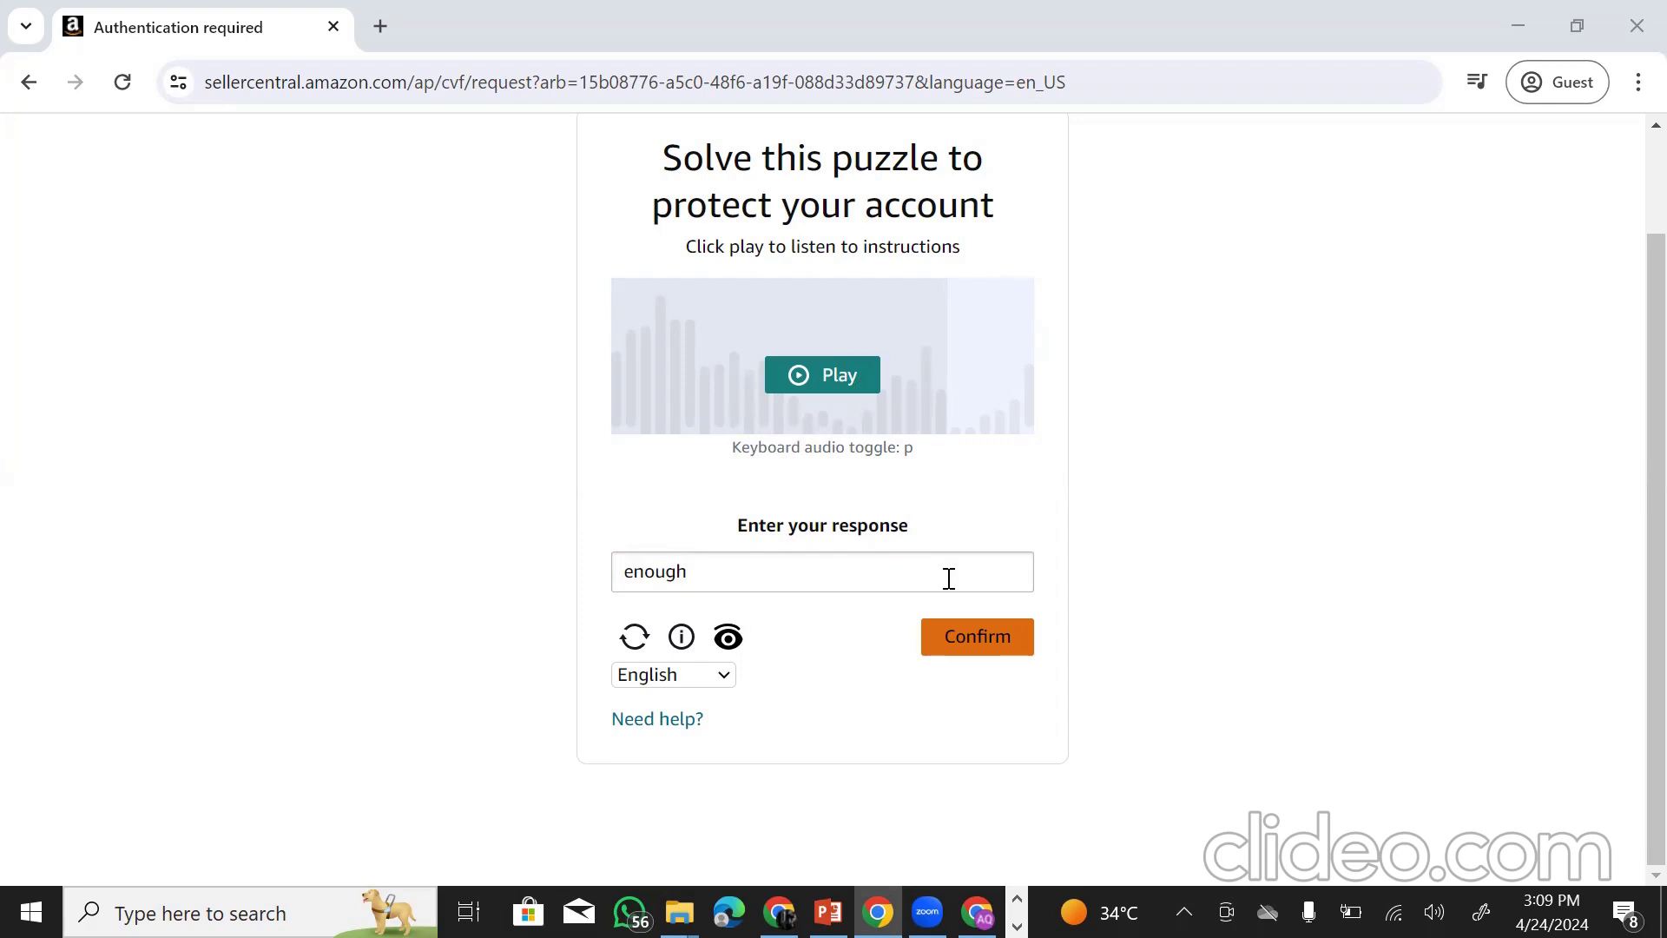
click(978, 641)
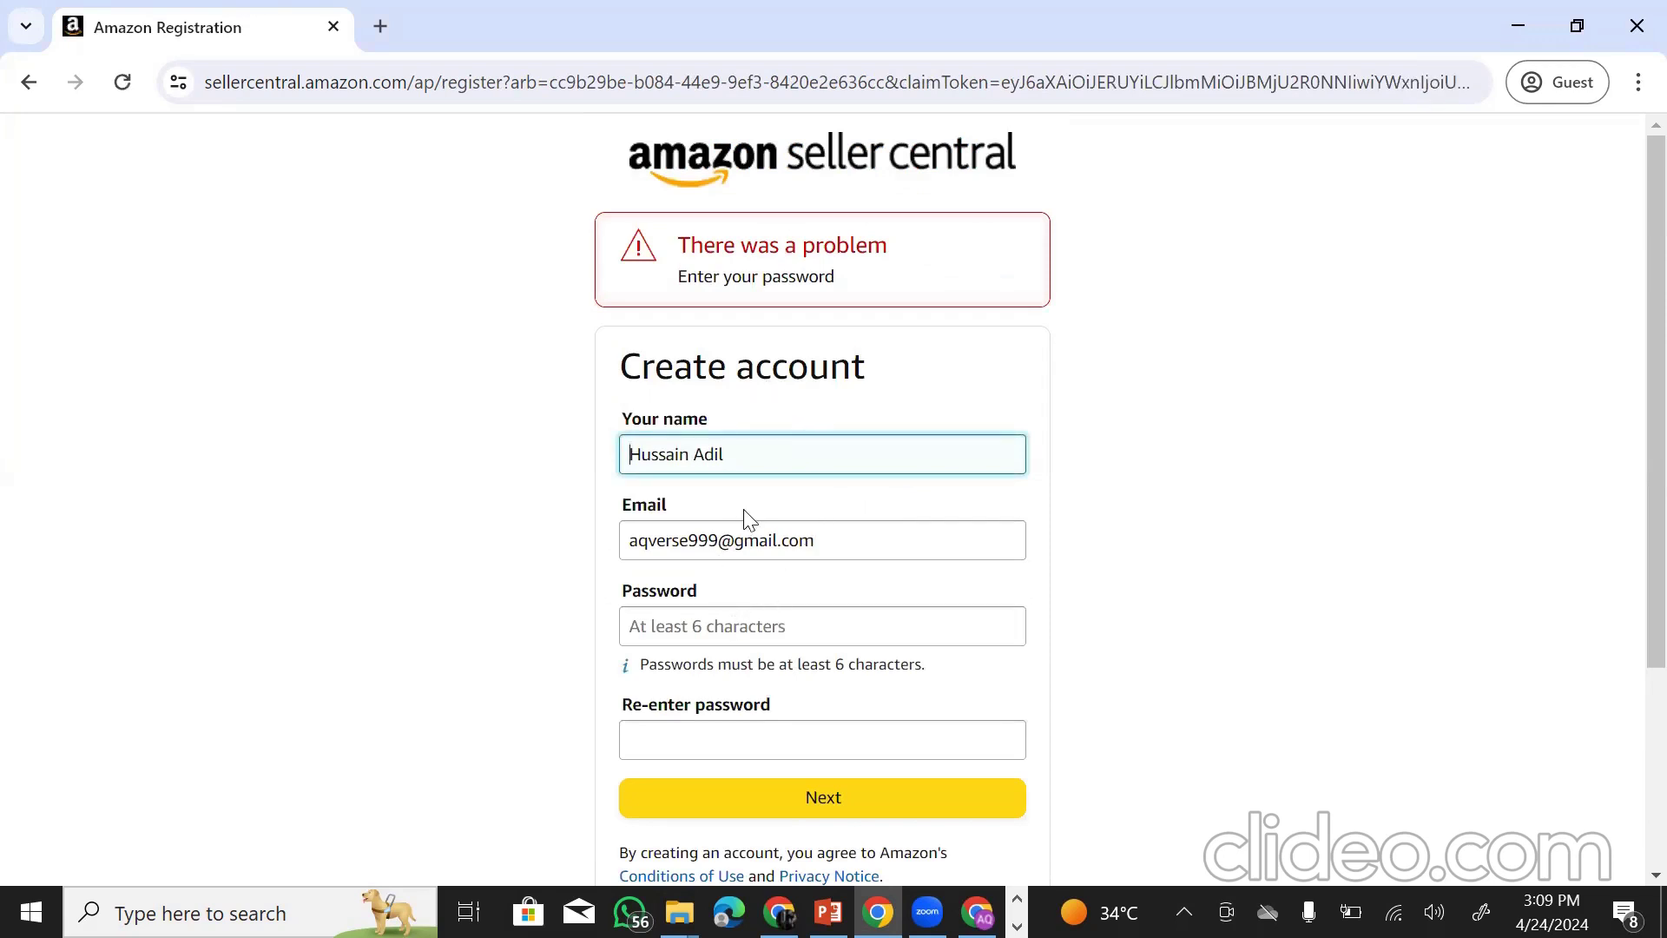
- Enter the account password in both the Password and Re-enter password fields
click(730, 625)
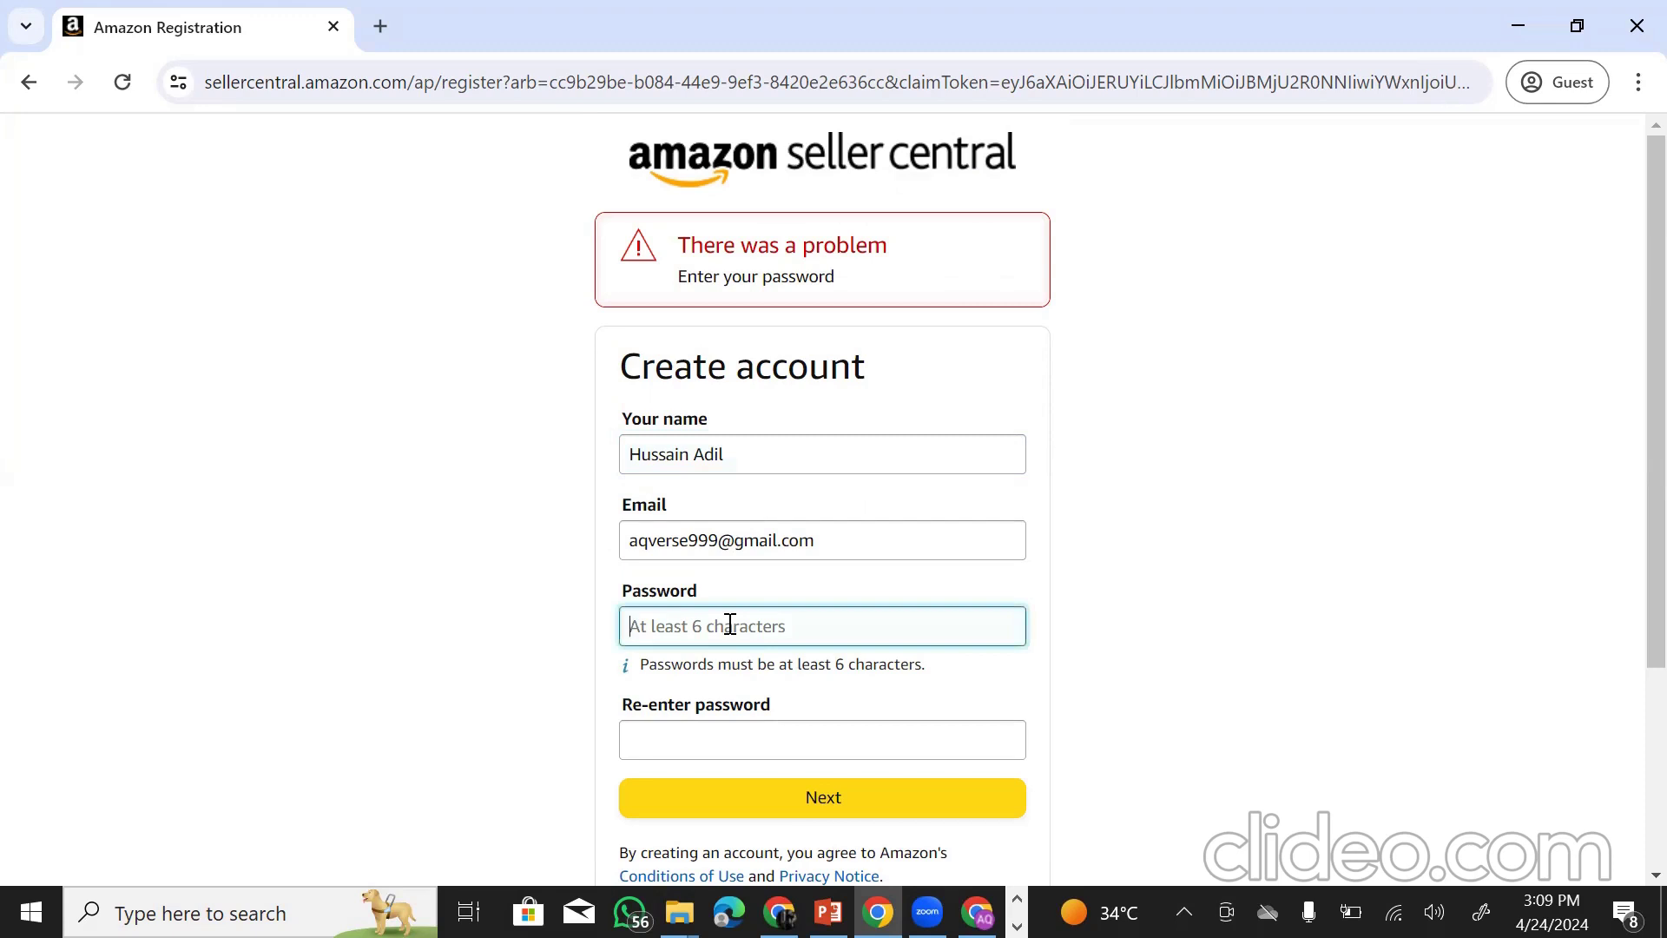
text(•)
click(734, 736)
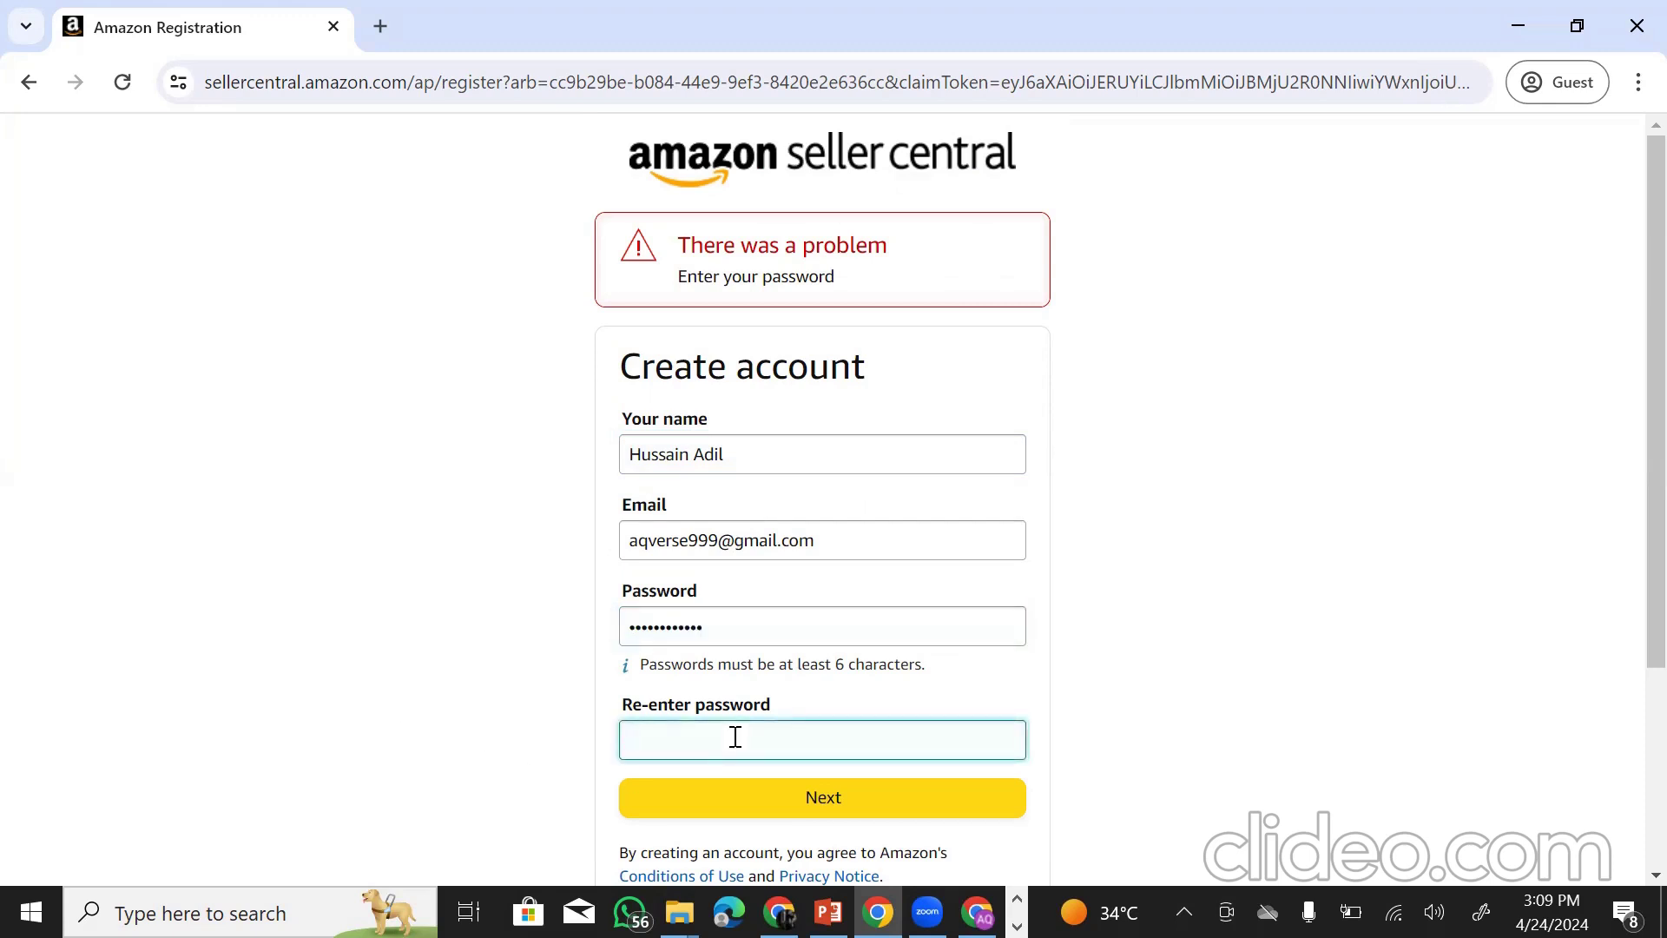
text(••••)
- Resubmit the form and solve the audio puzzle with the answer 'punishment'
click(773, 792)
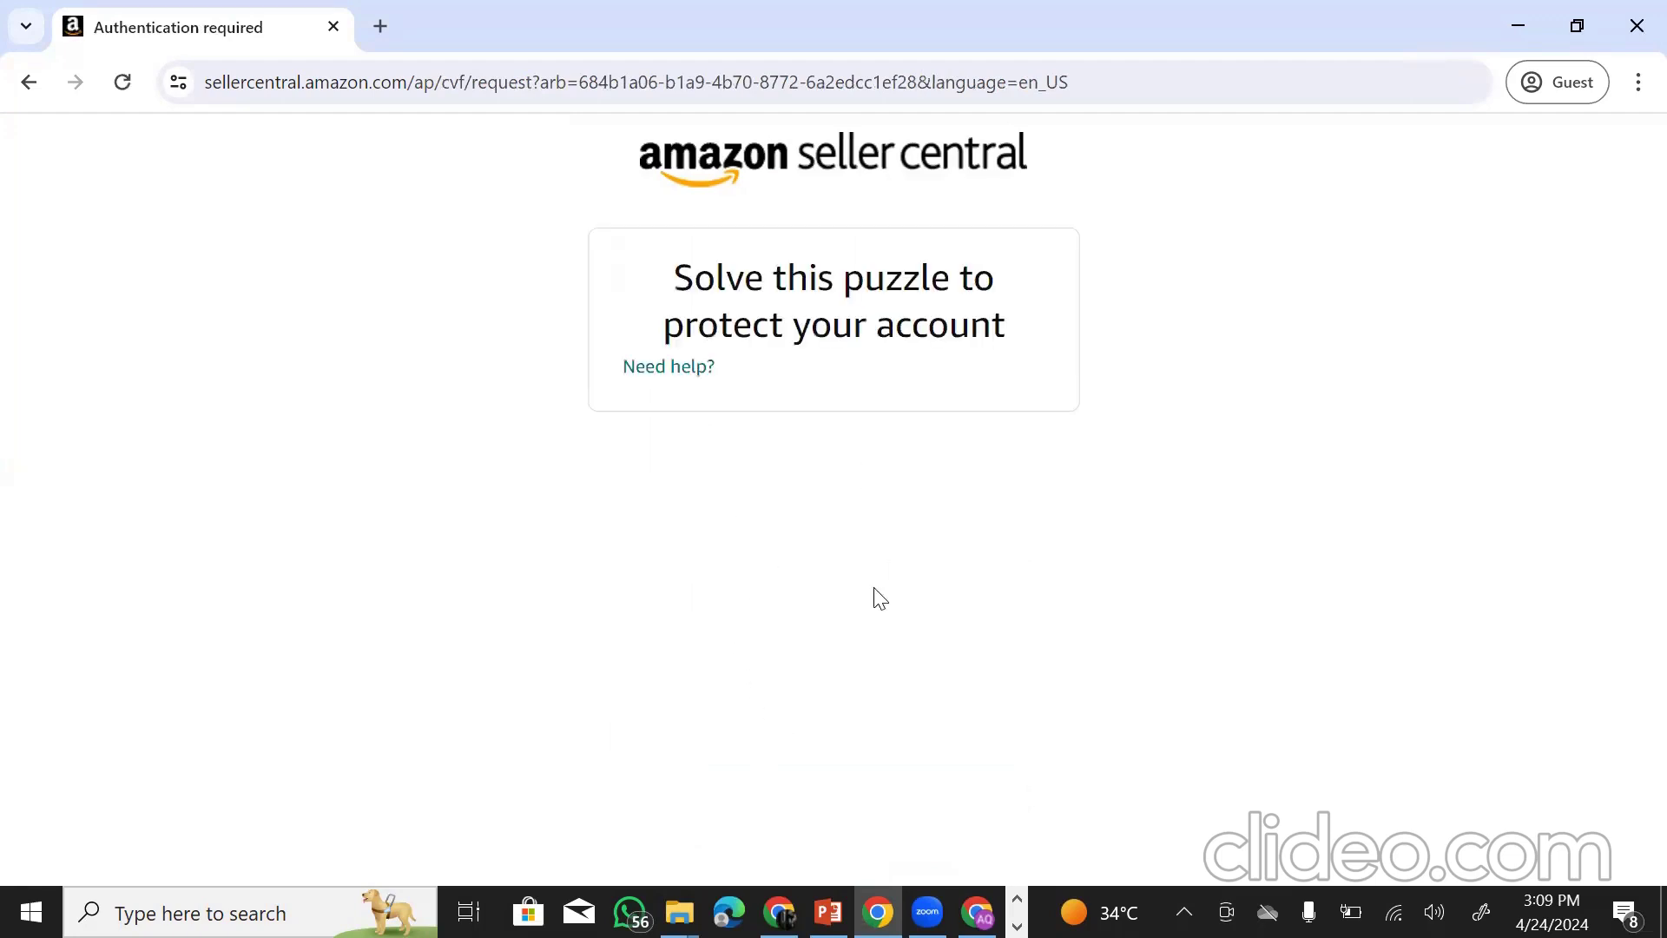
scroll(893, 712, down, 1)
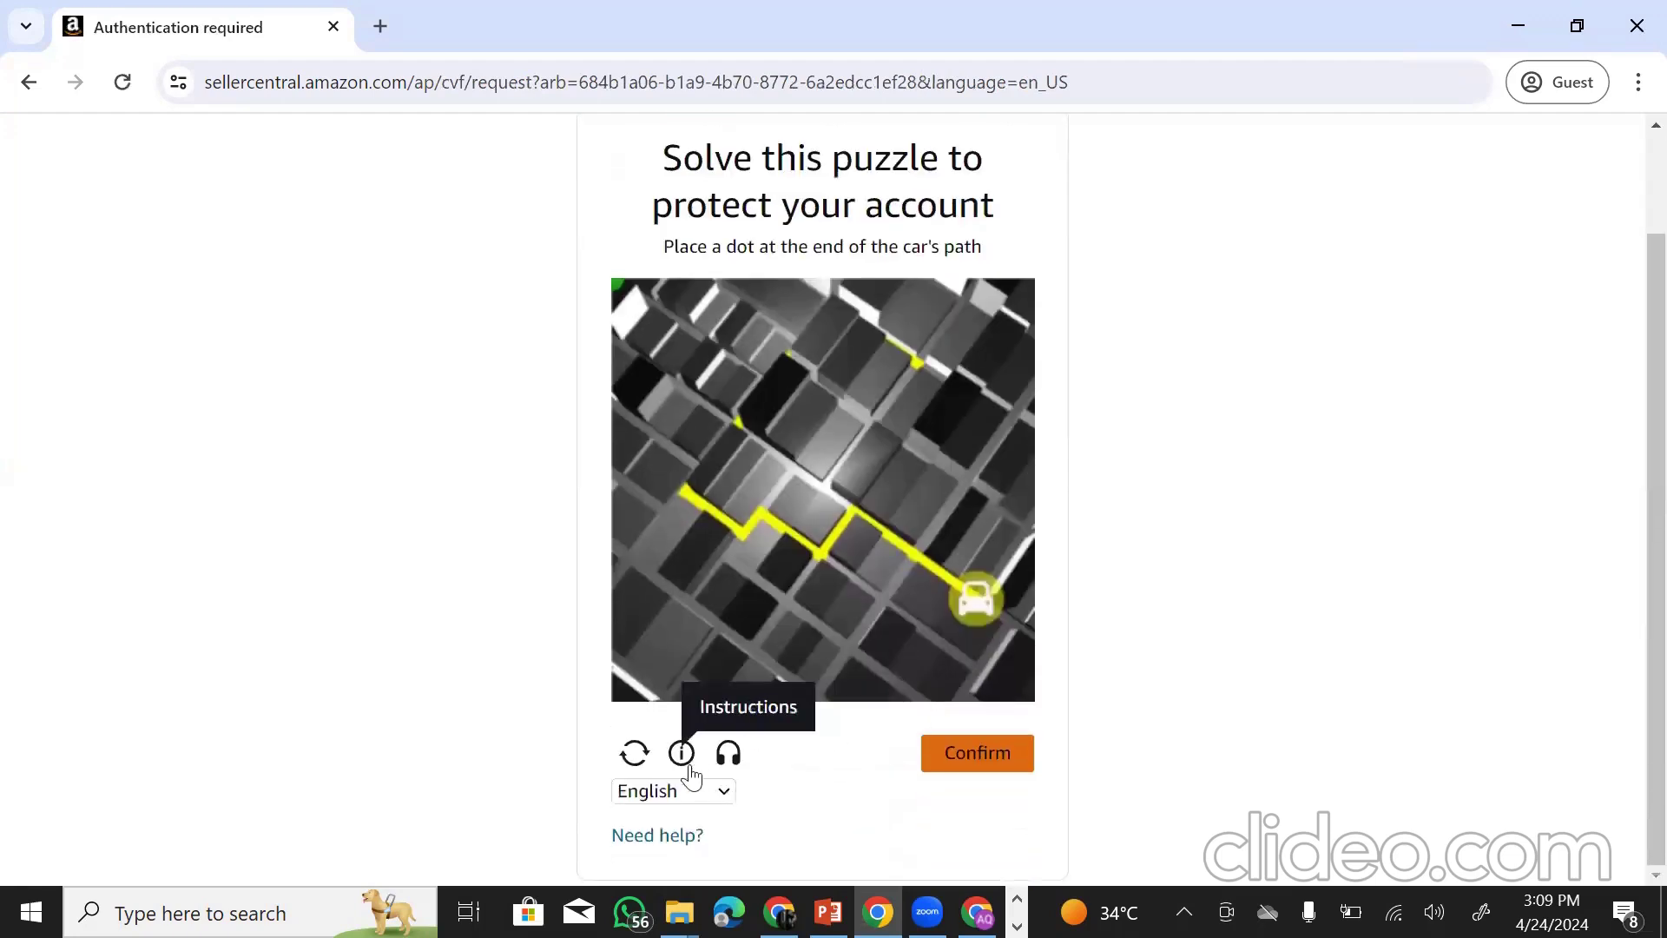
click(729, 756)
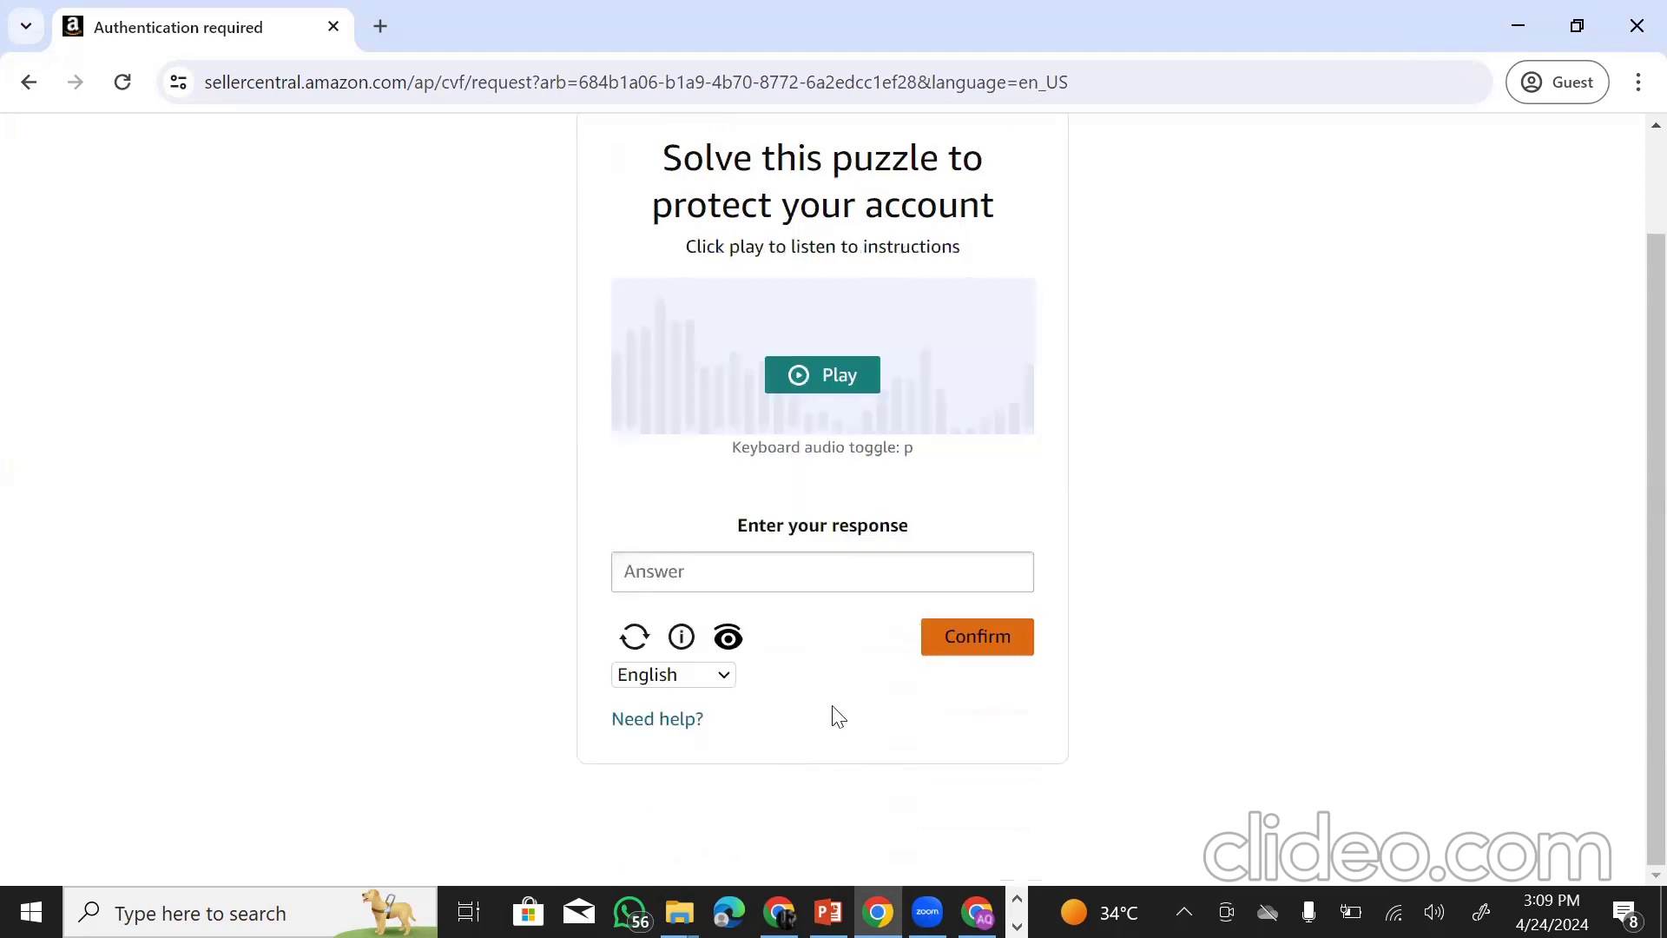
click(781, 393)
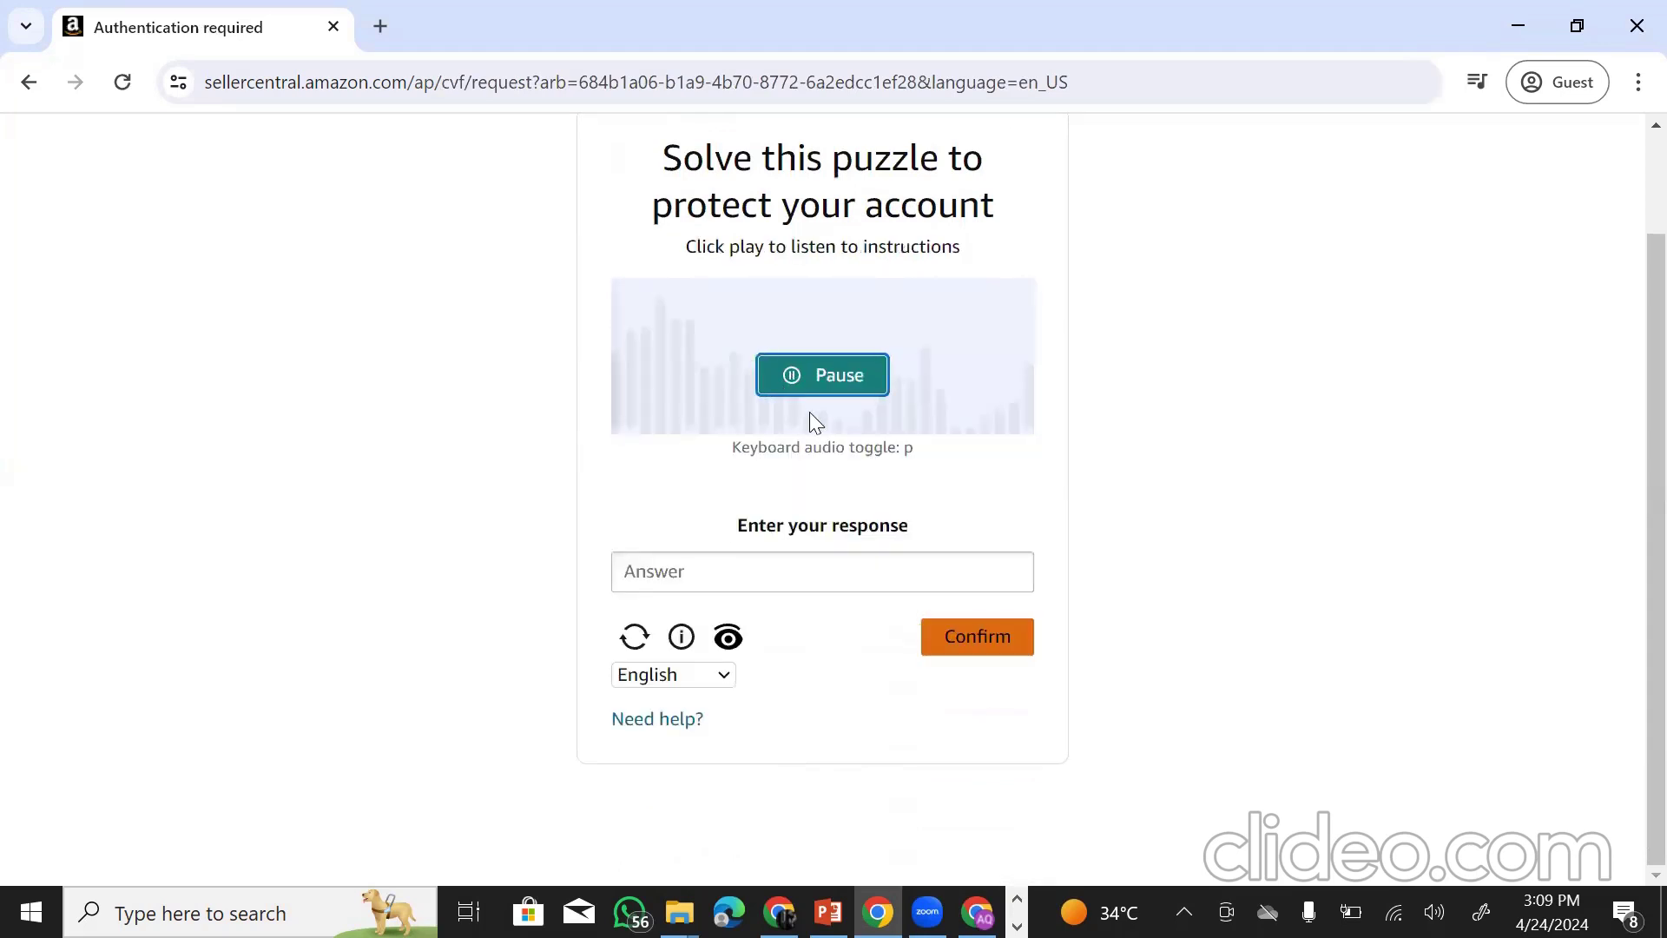
click(740, 582)
text(punishment)
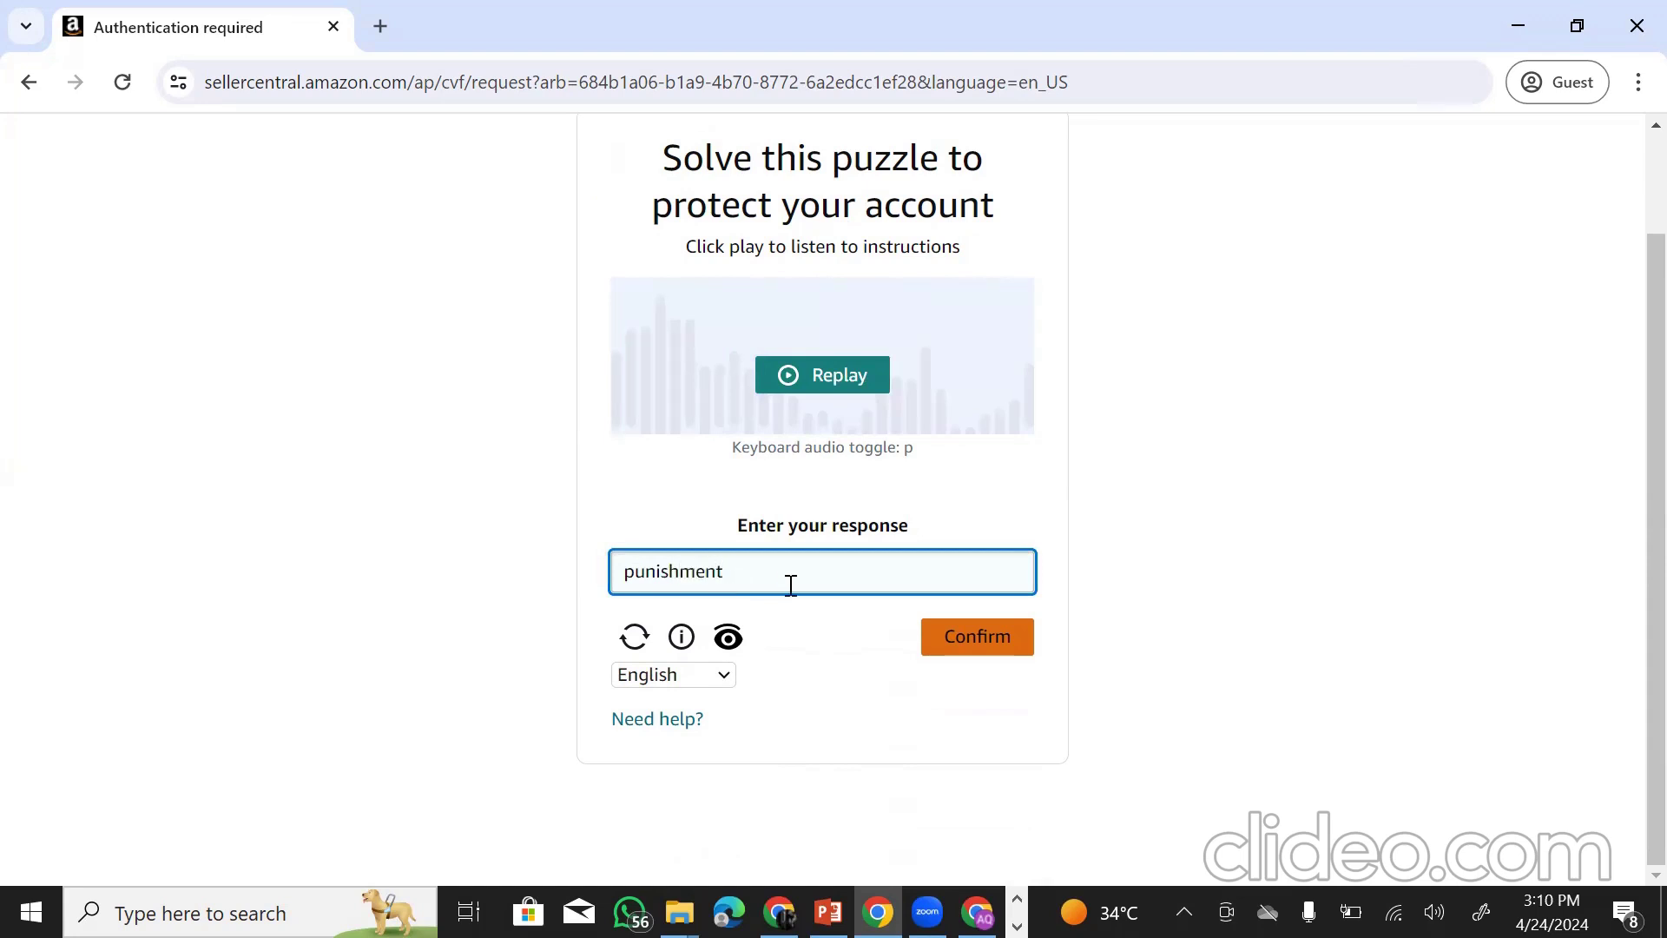
click(974, 639)
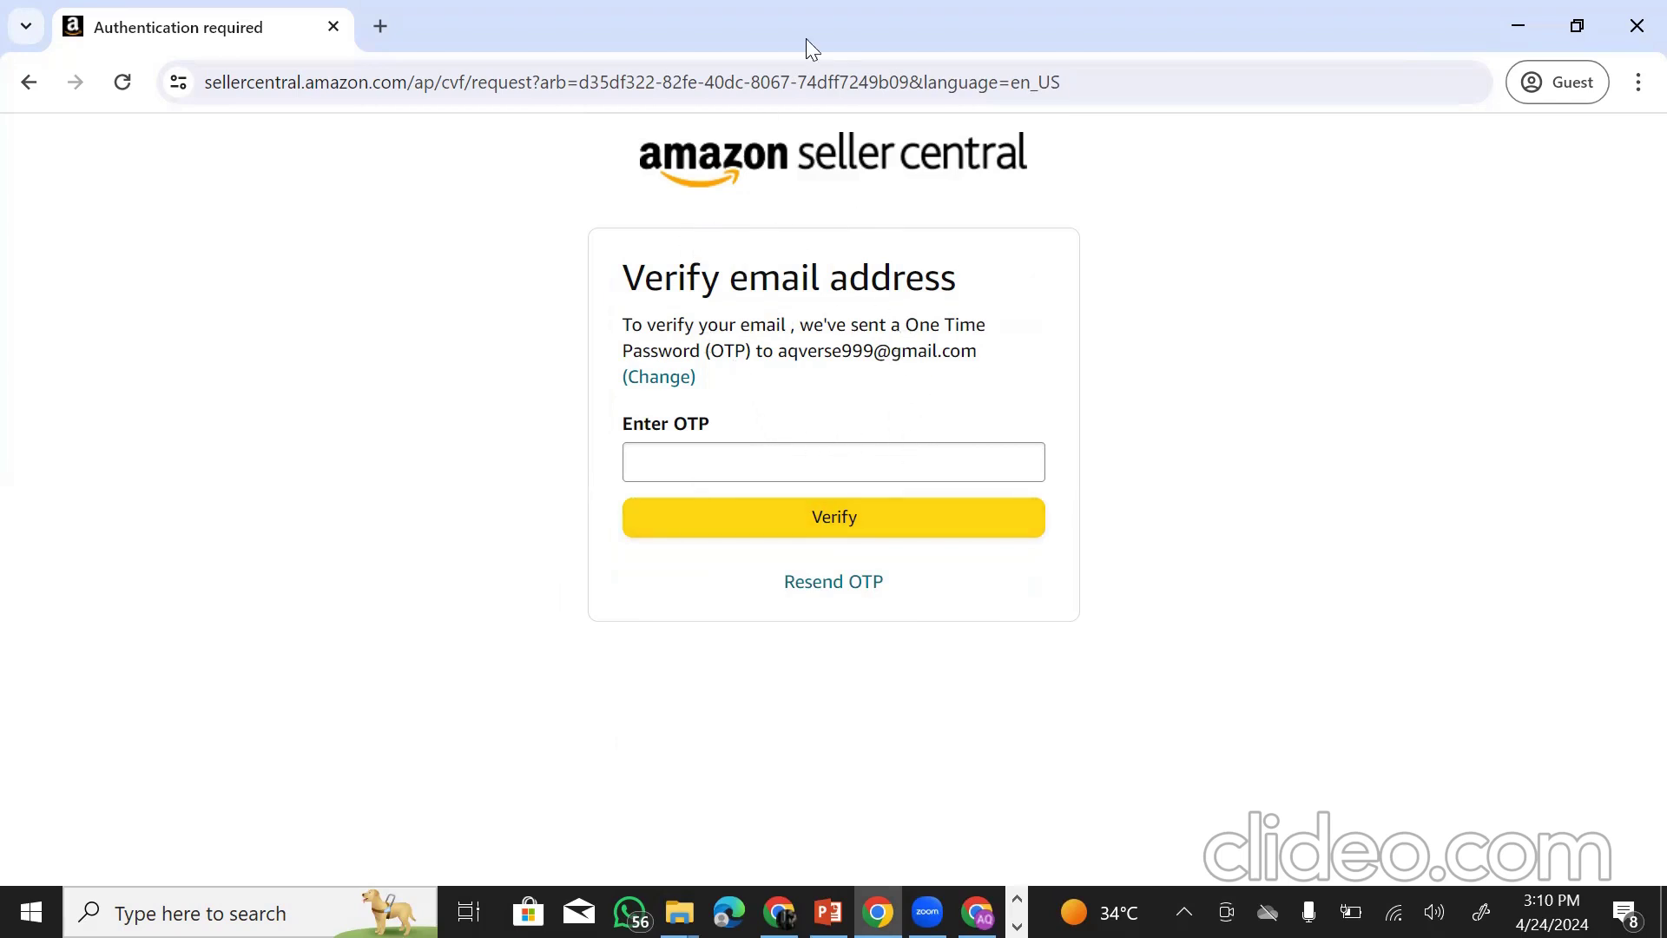
- Enter the one-time password from the email and verify it
click(1205, 42)
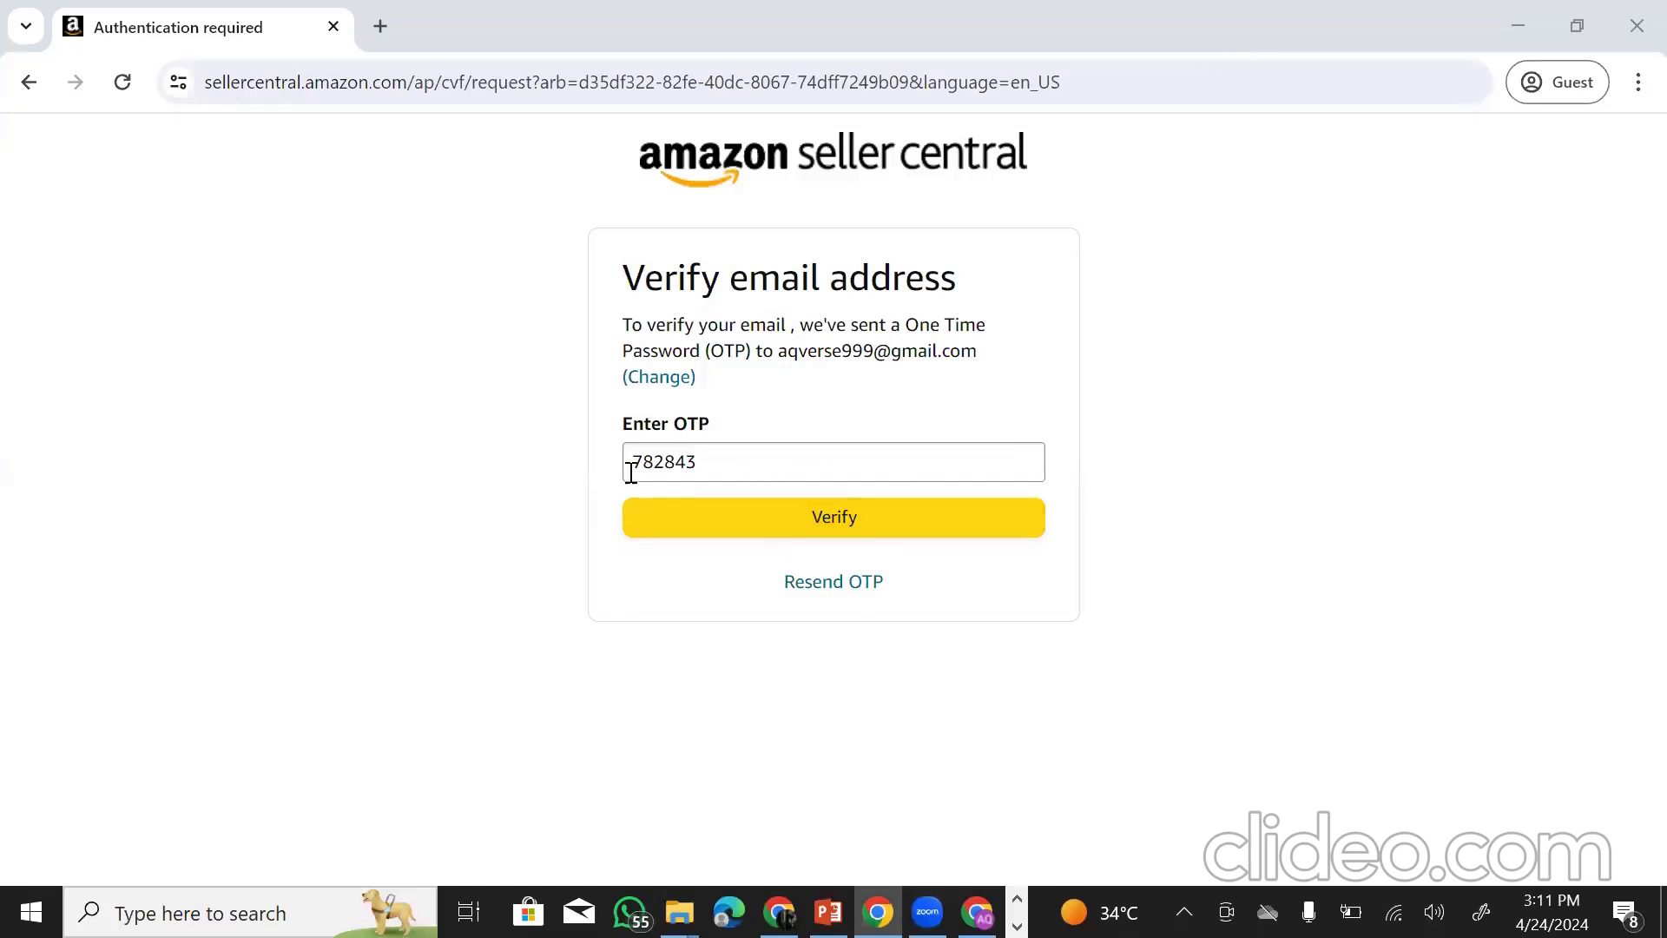
click(841, 519)
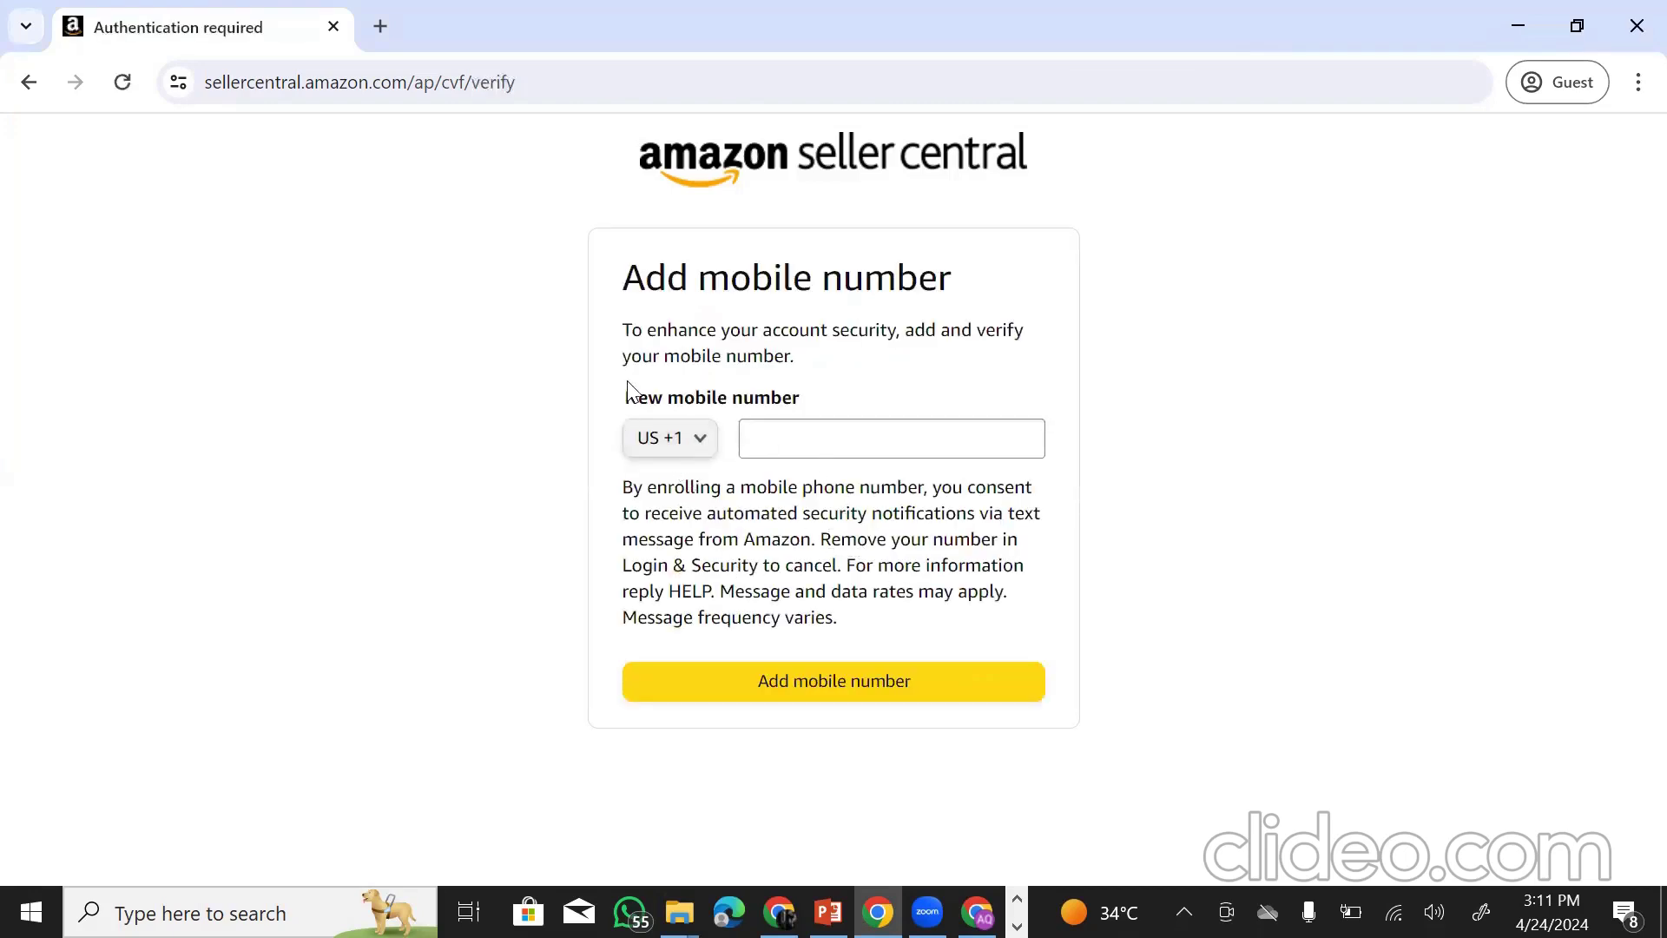
- Pick Pakistan +92 from the country code list, then reopen the list to change it
drag(636, 279, 978, 320)
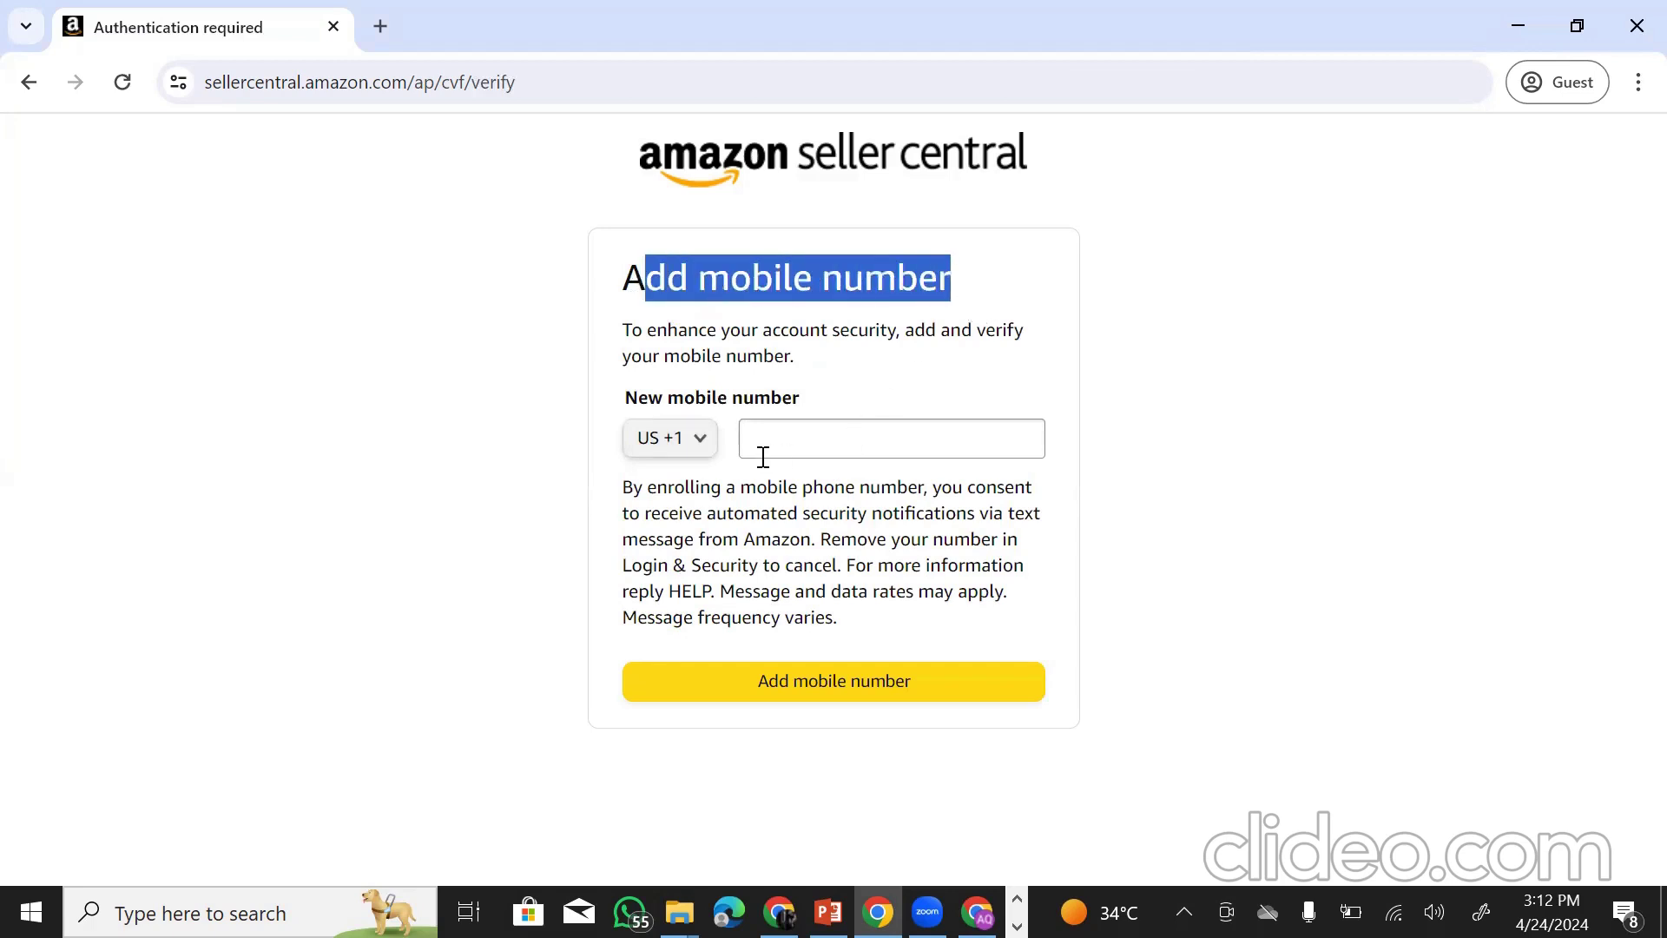
click(702, 453)
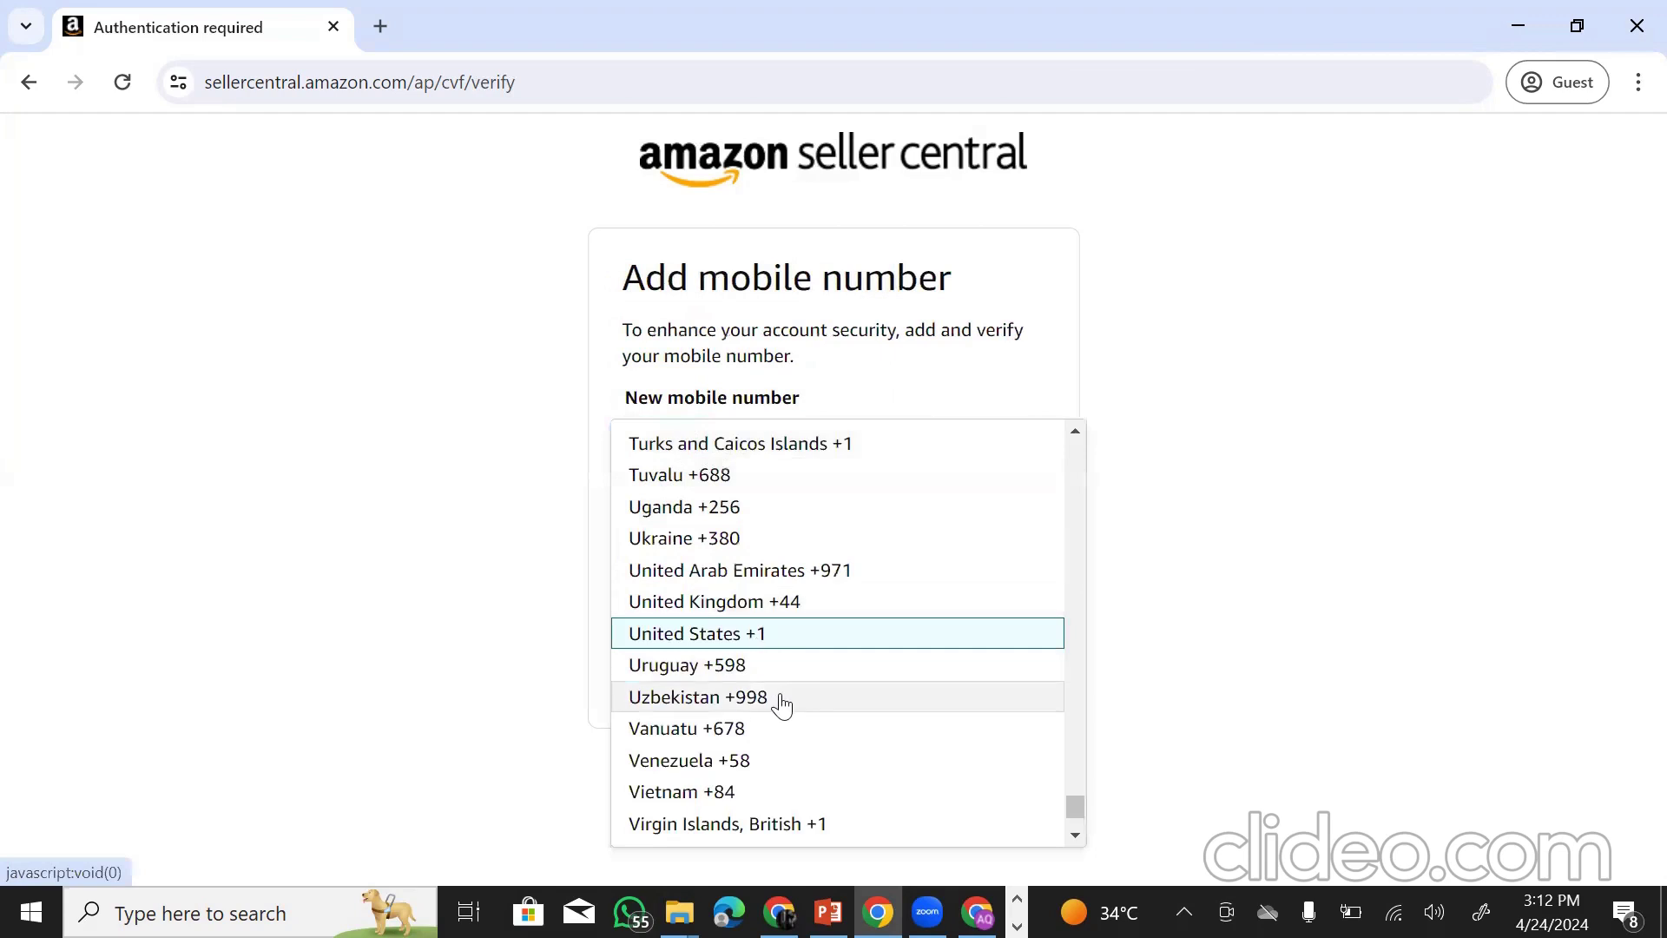
scroll(781, 704, down, 2)
scroll(782, 705, up, 20)
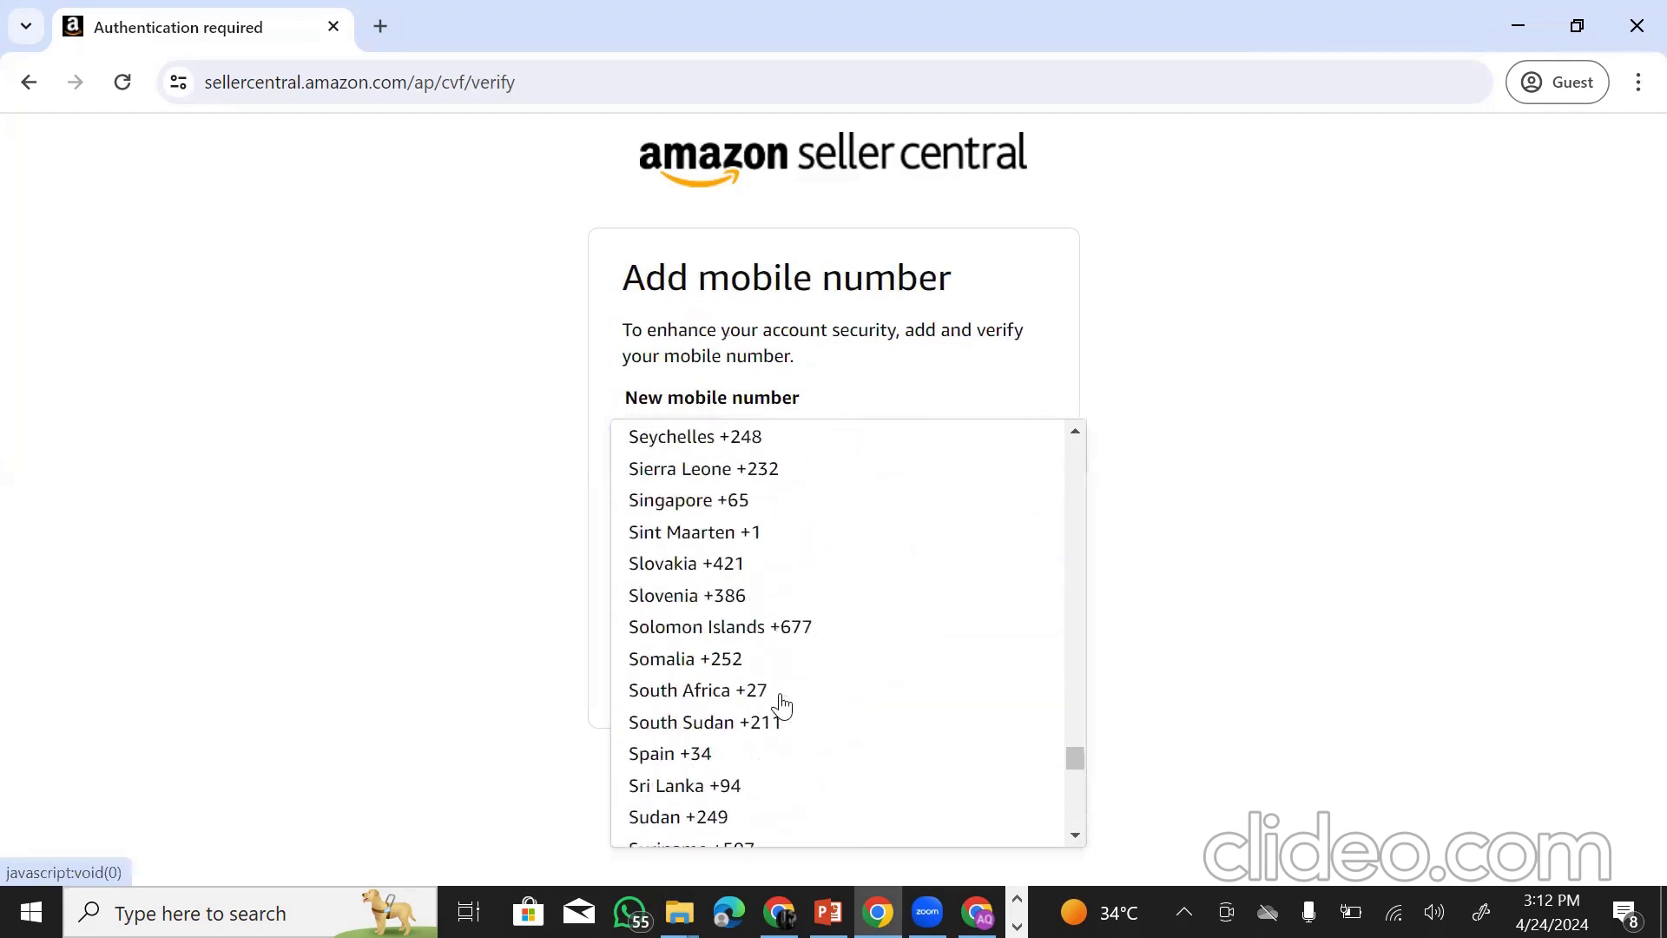
scroll(781, 705, up, 20)
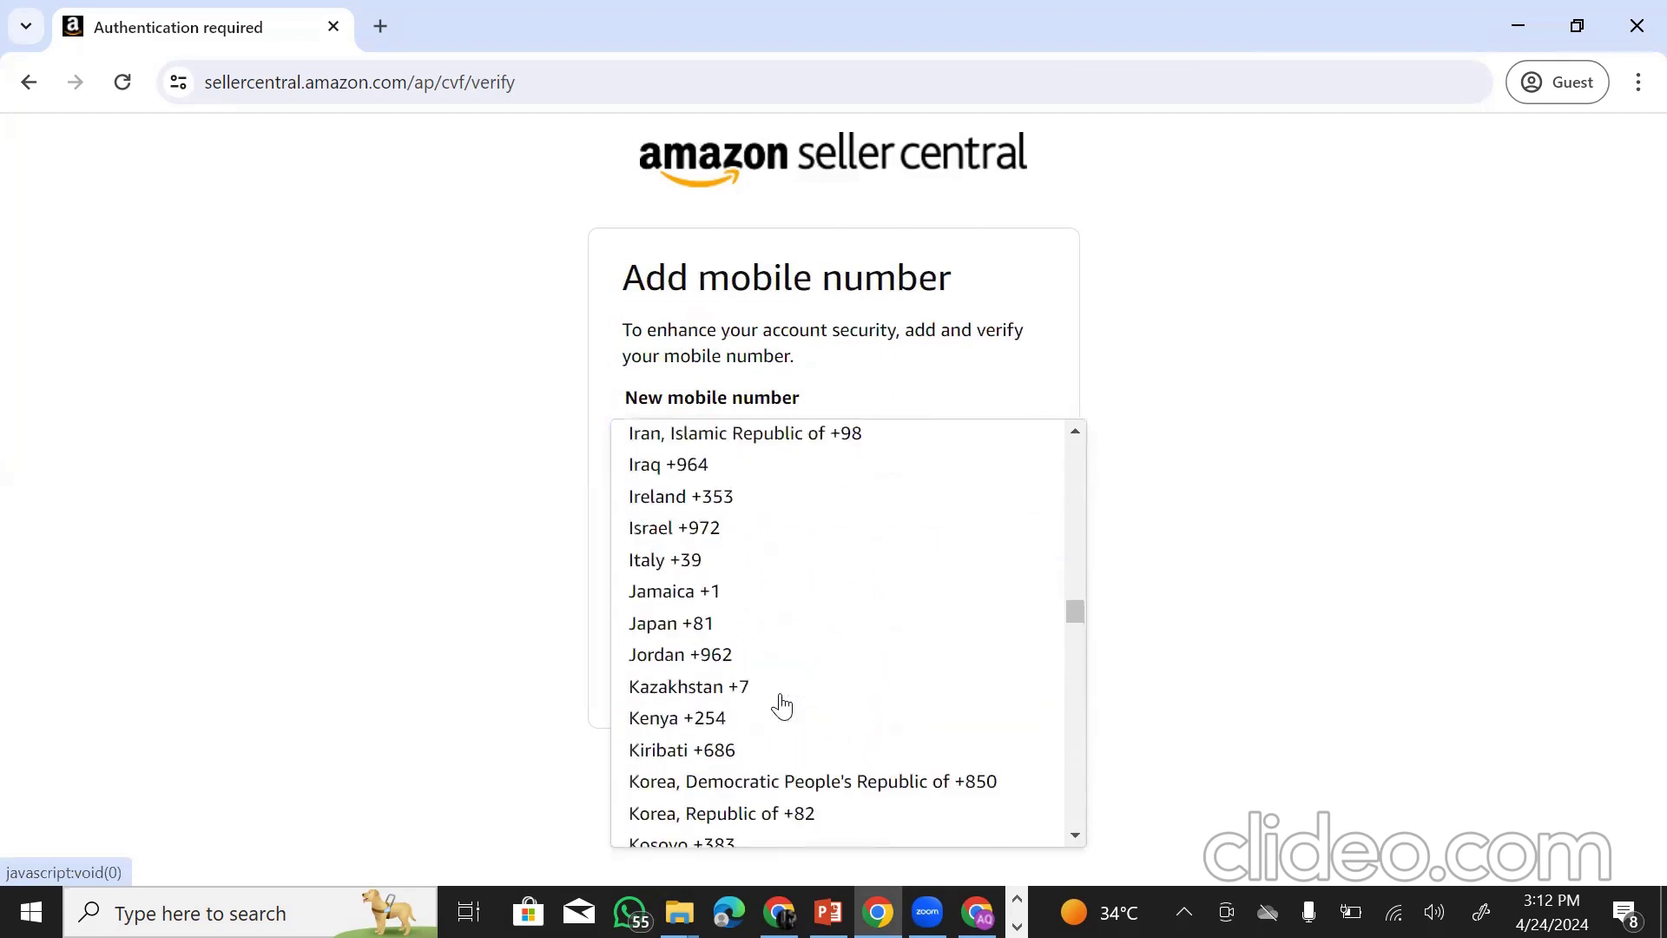
scroll(781, 705, down, 18)
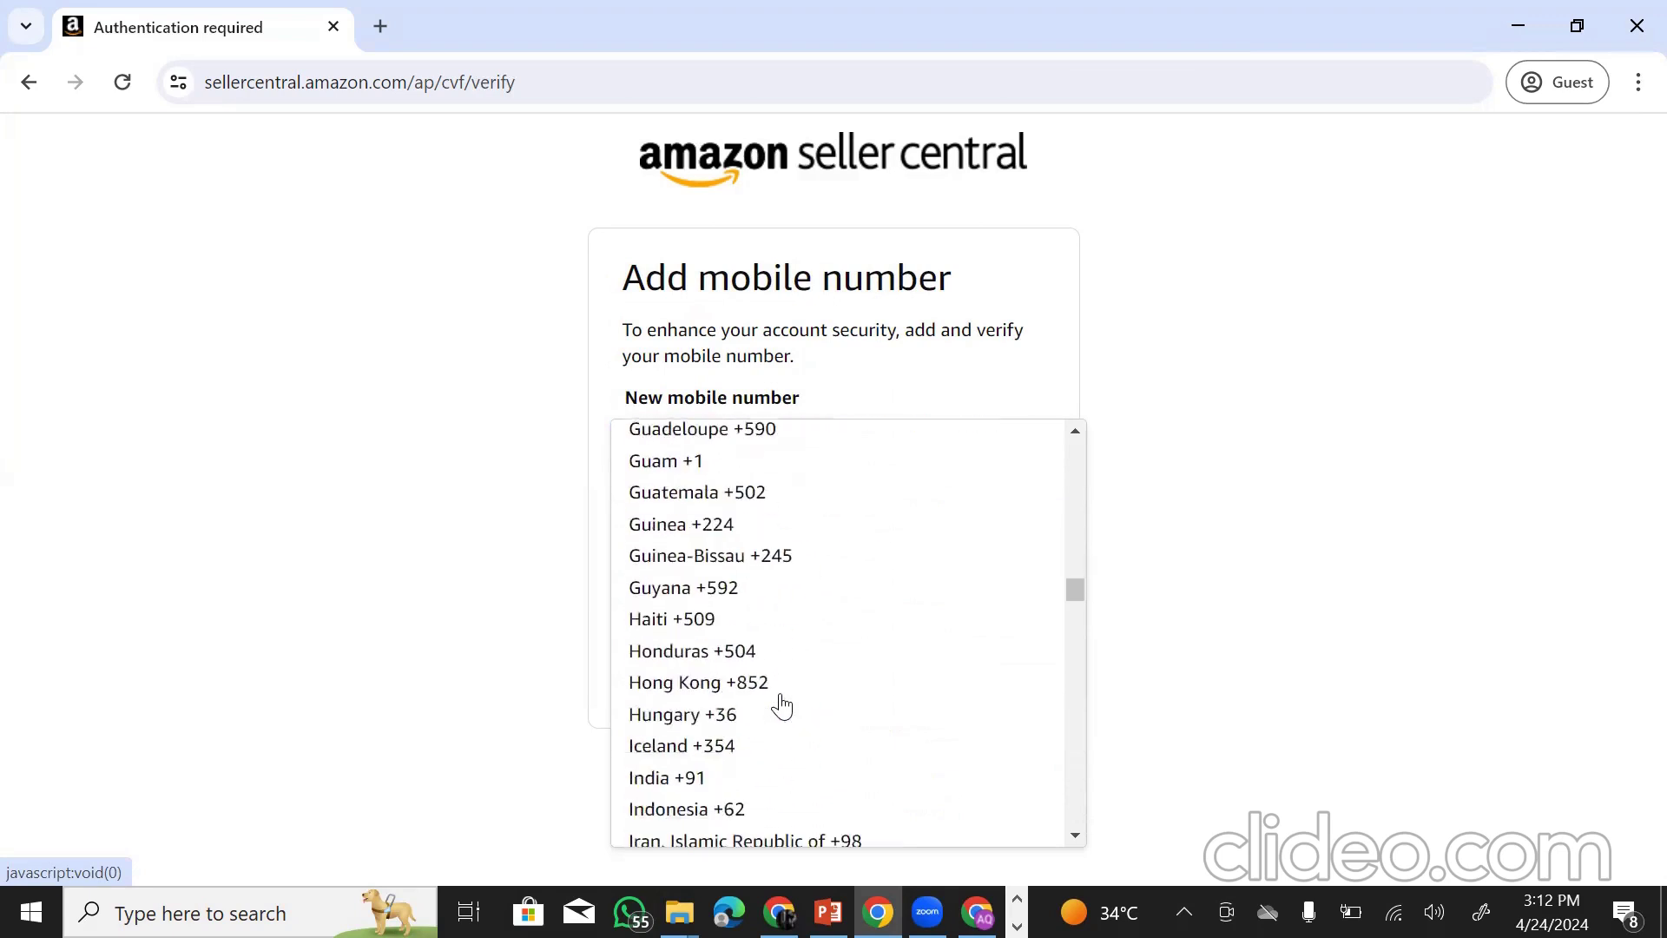
scroll(781, 705, up, 3)
scroll(782, 705, down, 18)
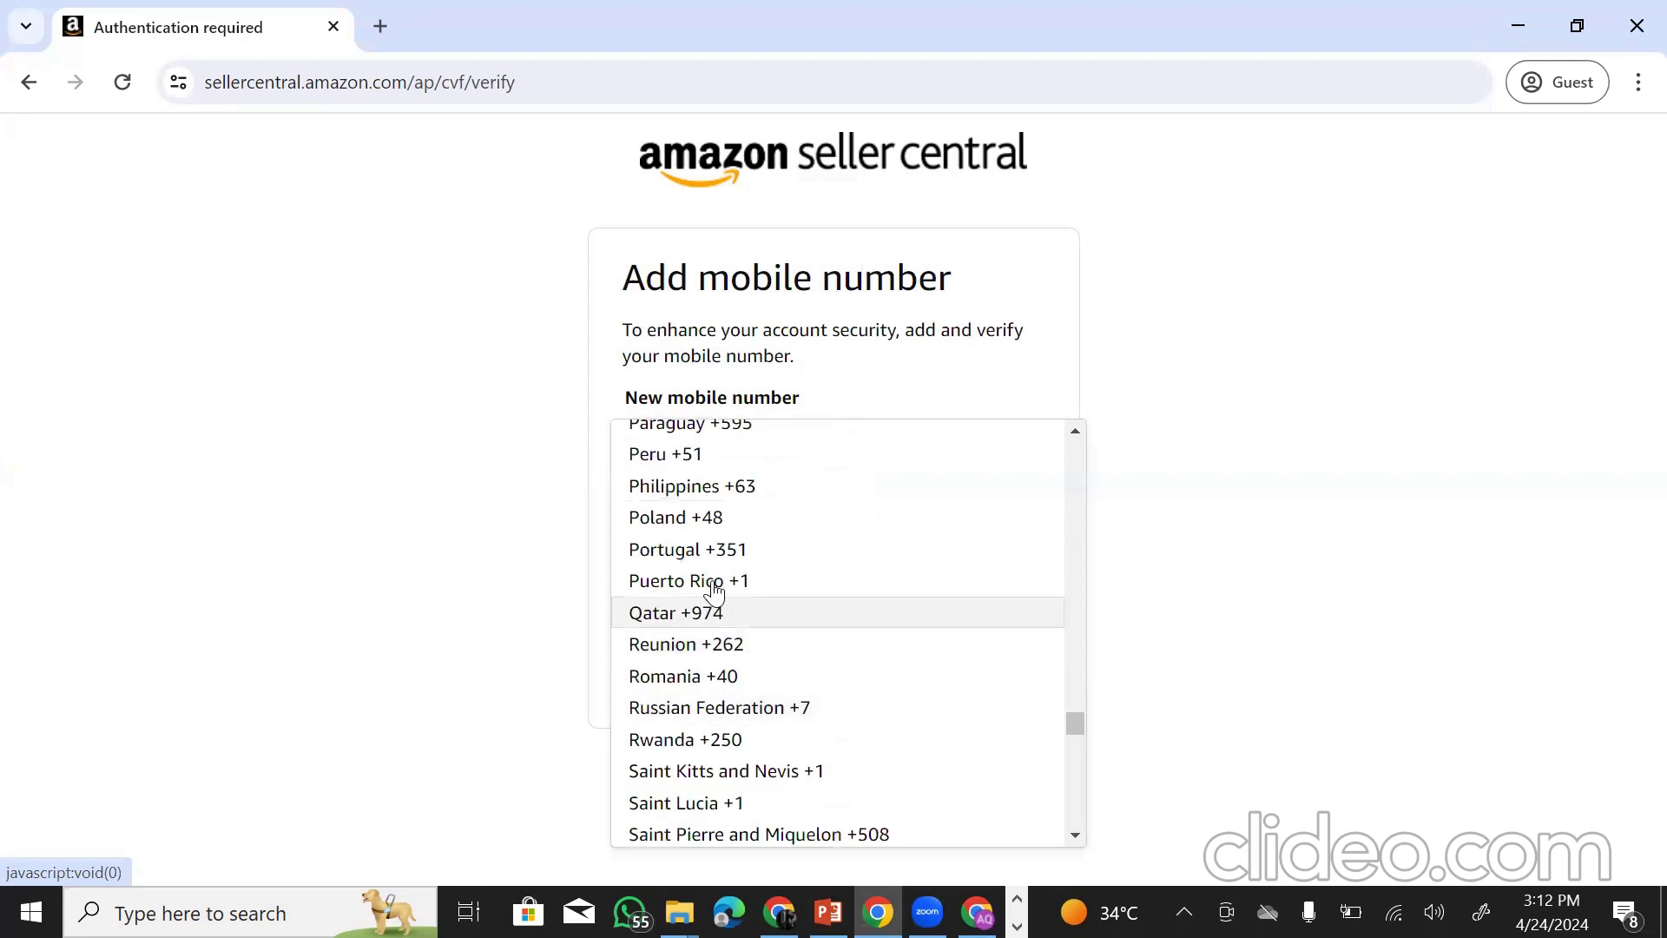
scroll(734, 530, up, 2)
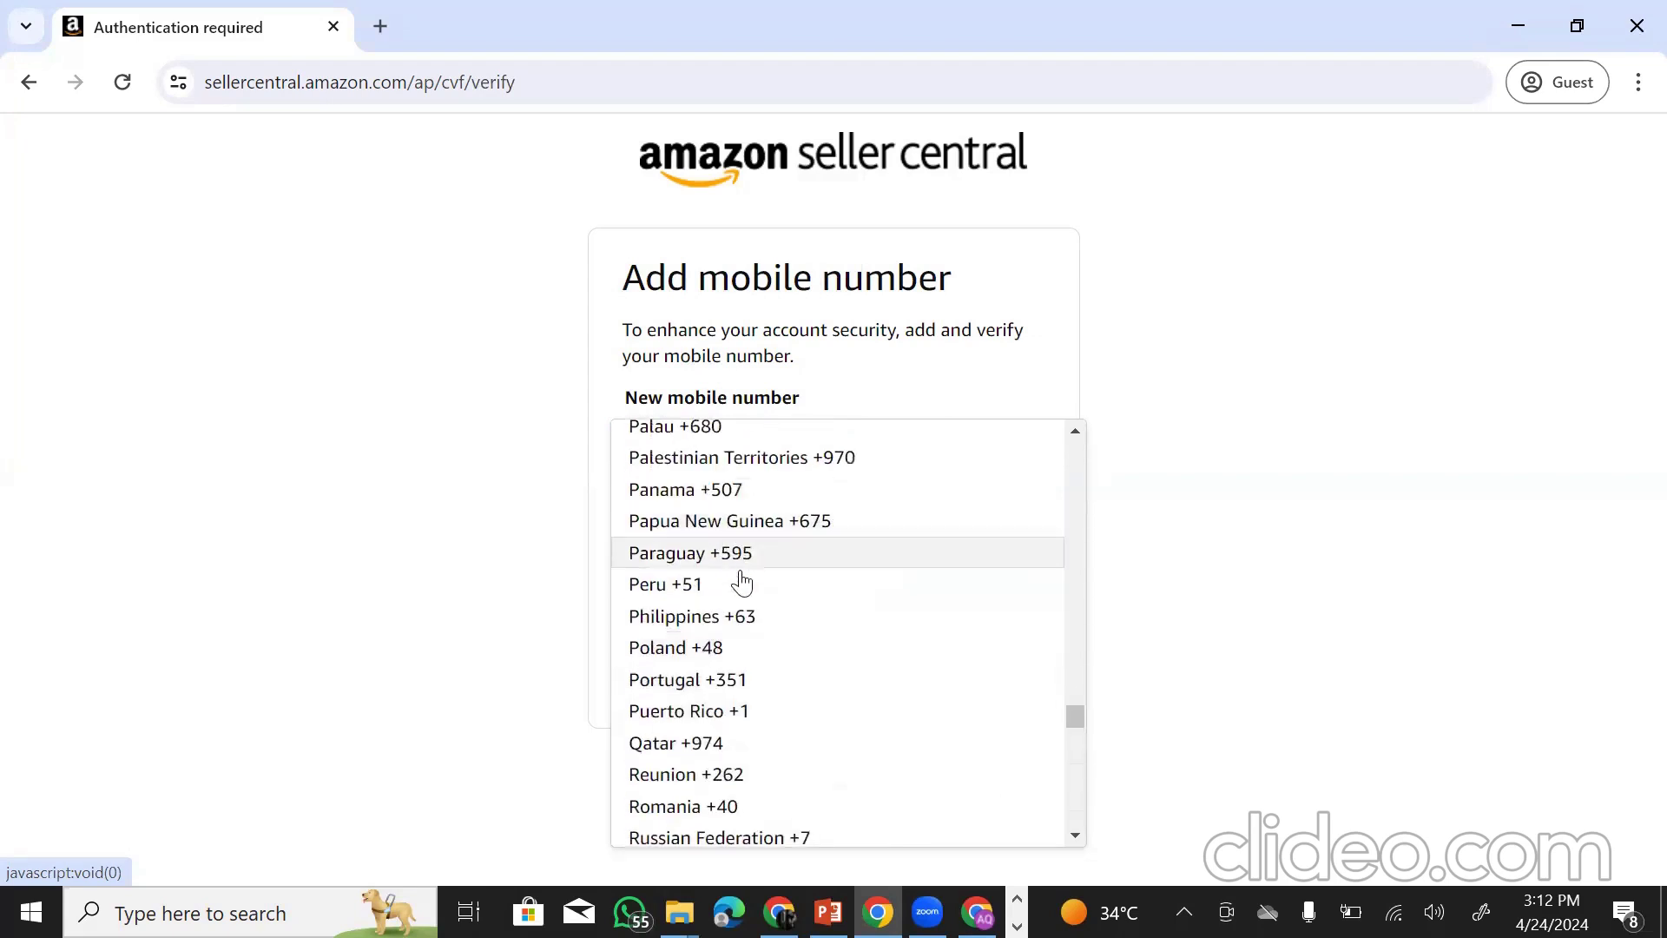
scroll(740, 586, up, 2)
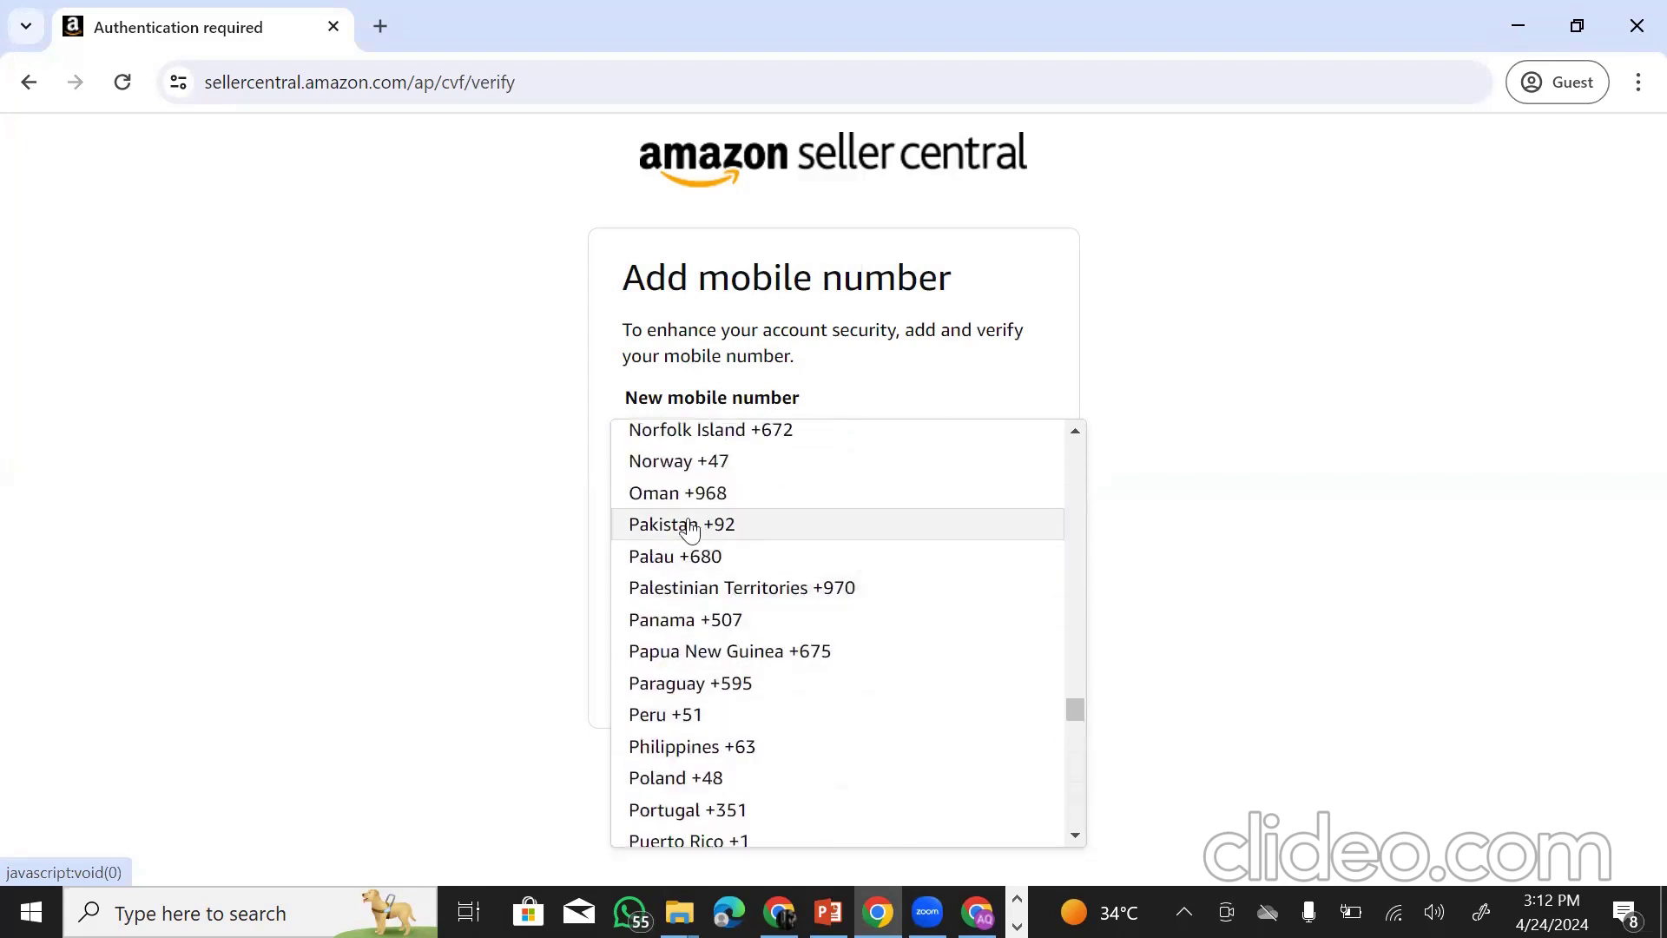
click(707, 525)
click(788, 444)
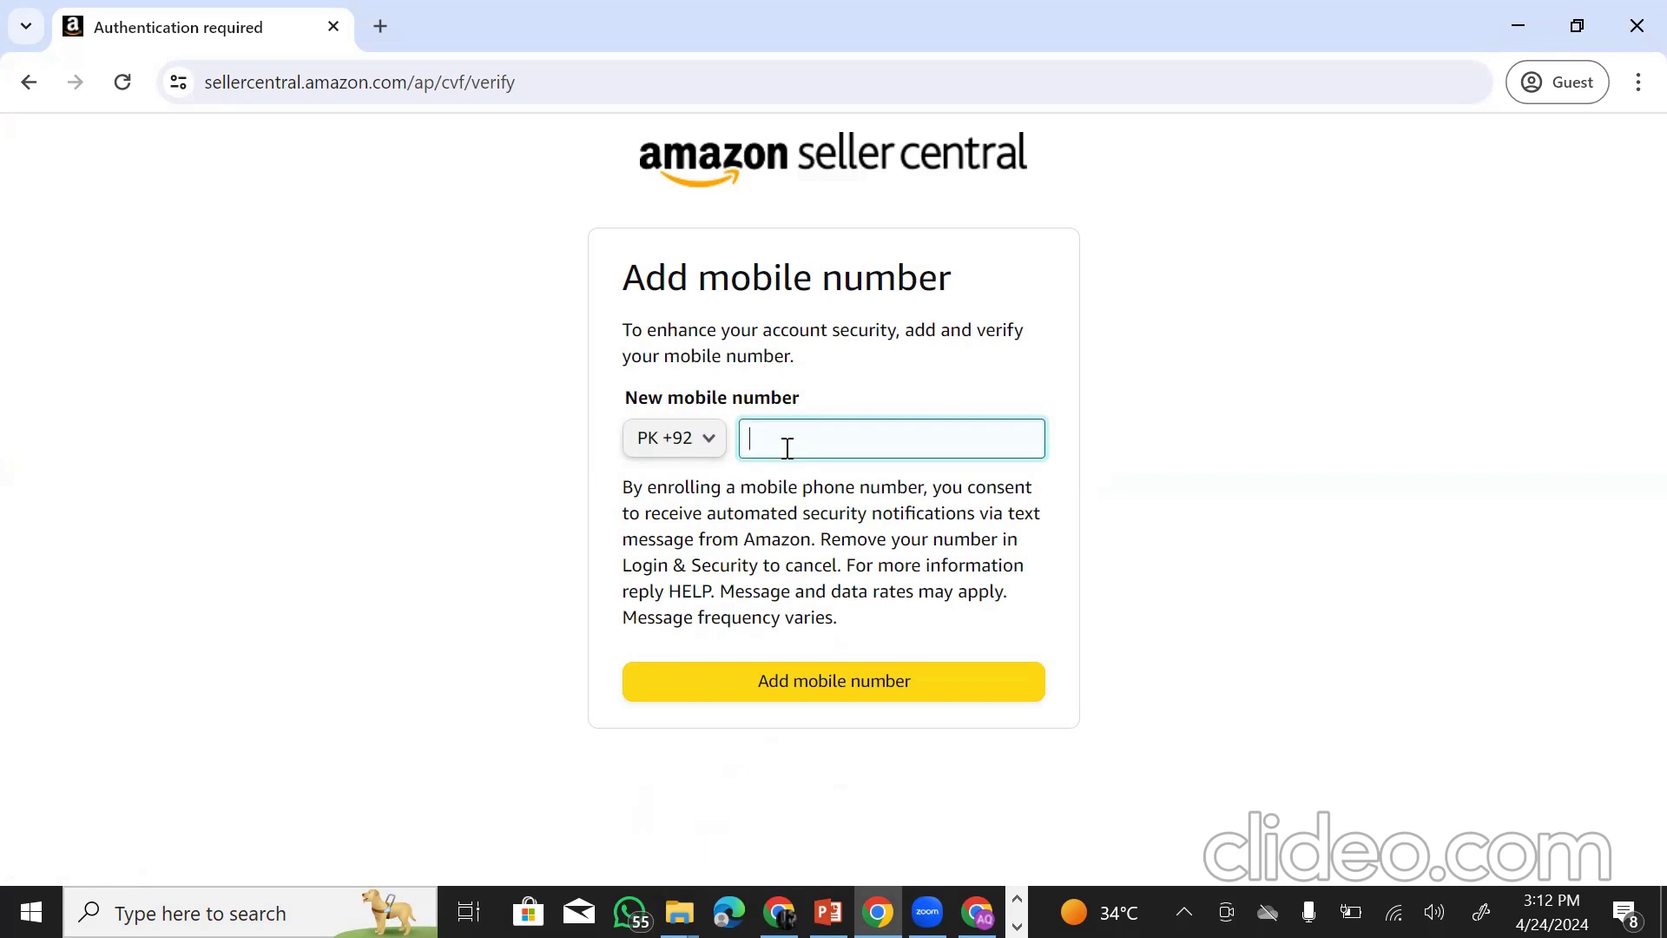
click(680, 439)
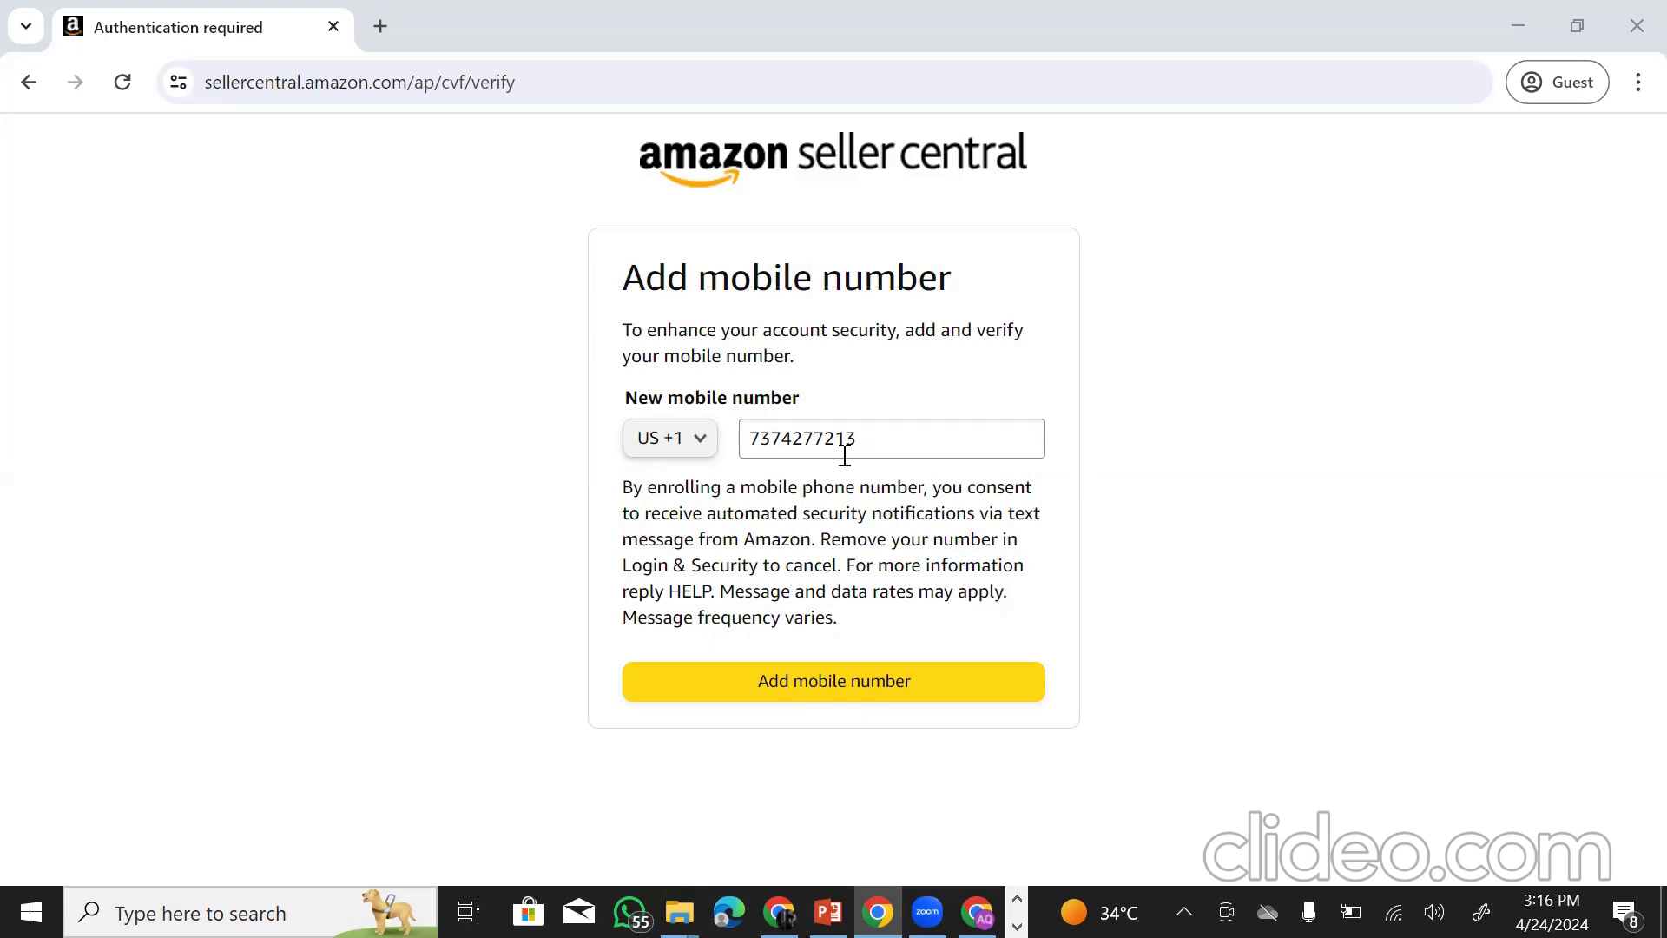
- Submit the US +1 mobile number and confirm the texted code to create the account
click(862, 681)
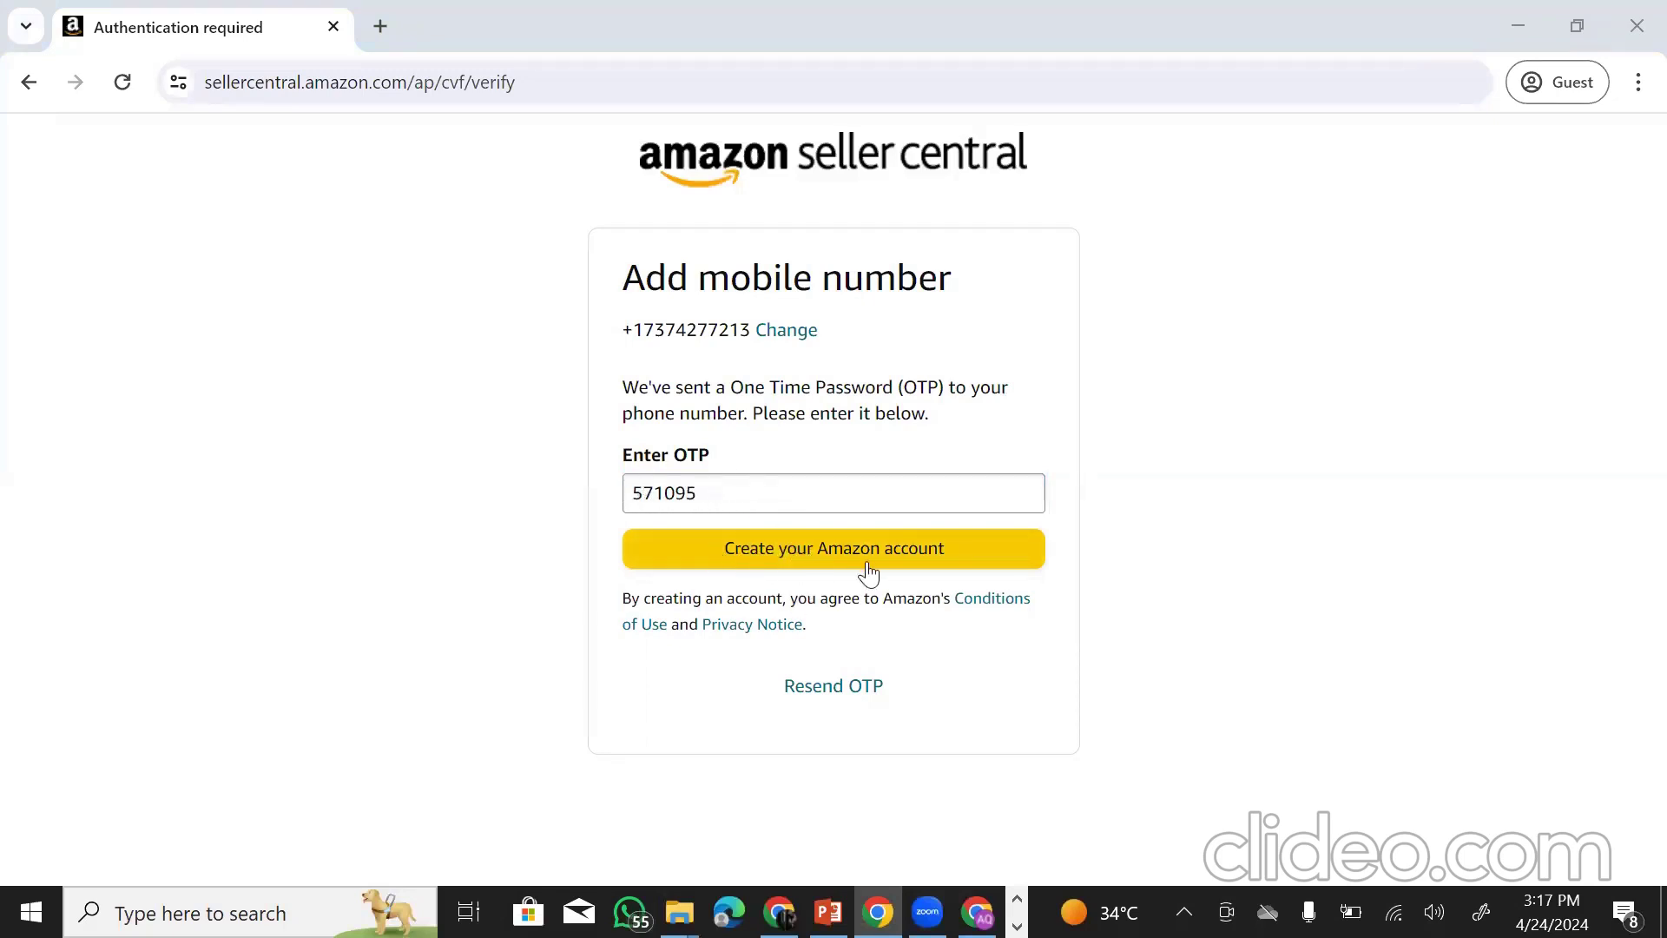
click(816, 560)
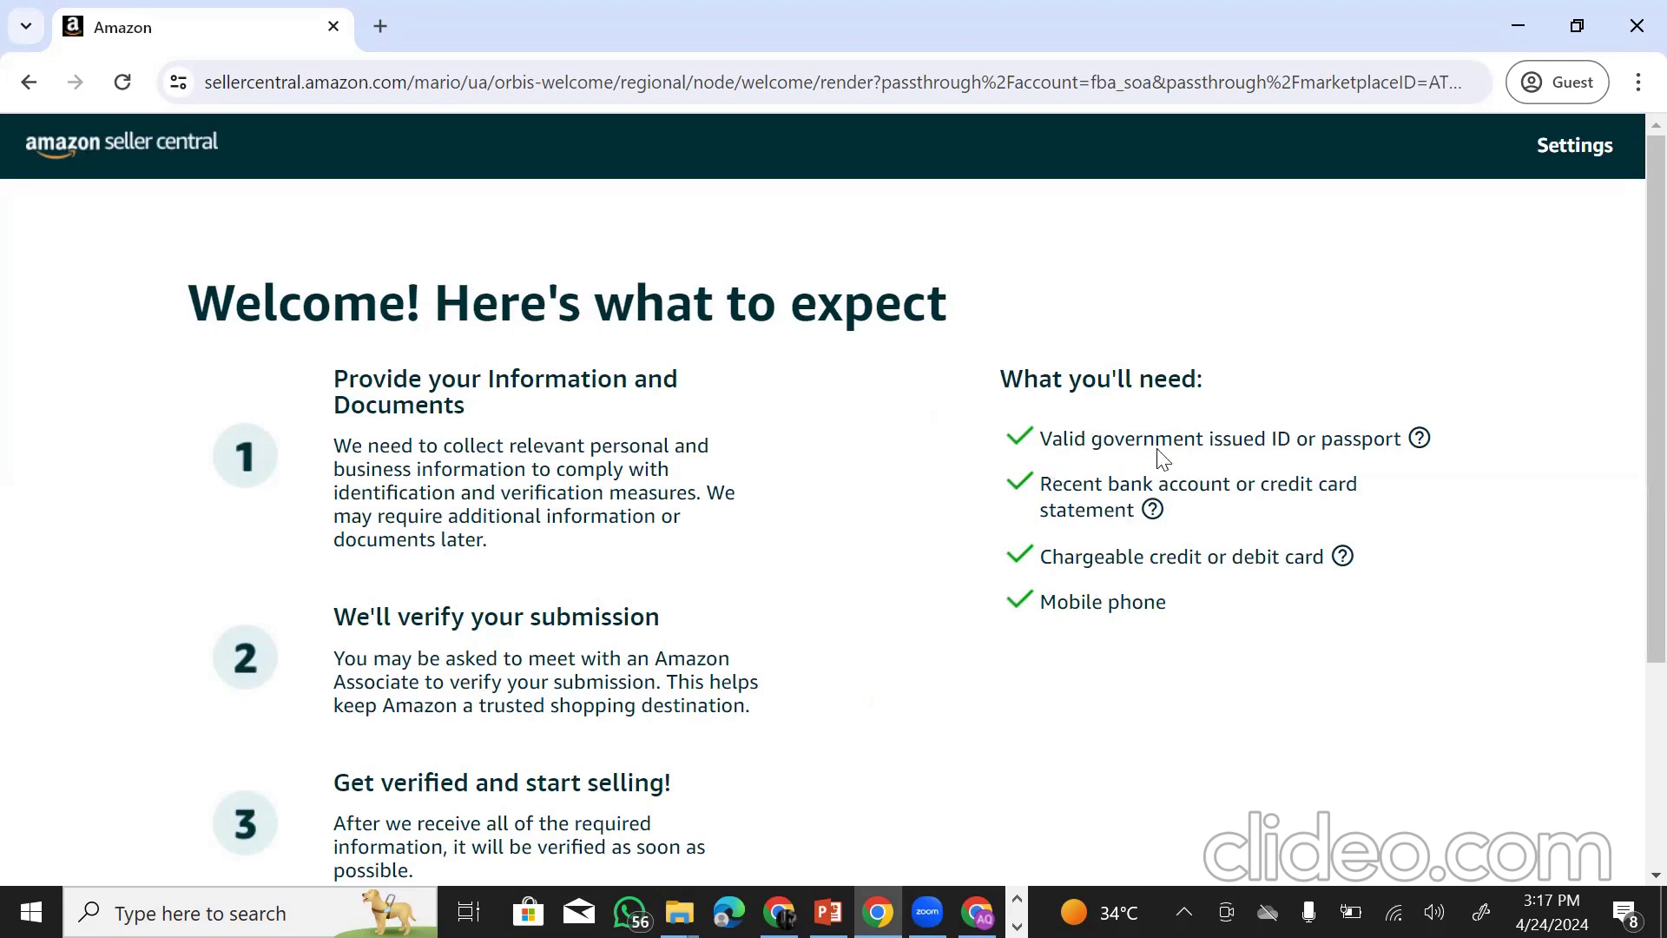
drag(1052, 441, 1387, 446)
drag(1063, 486, 1129, 510)
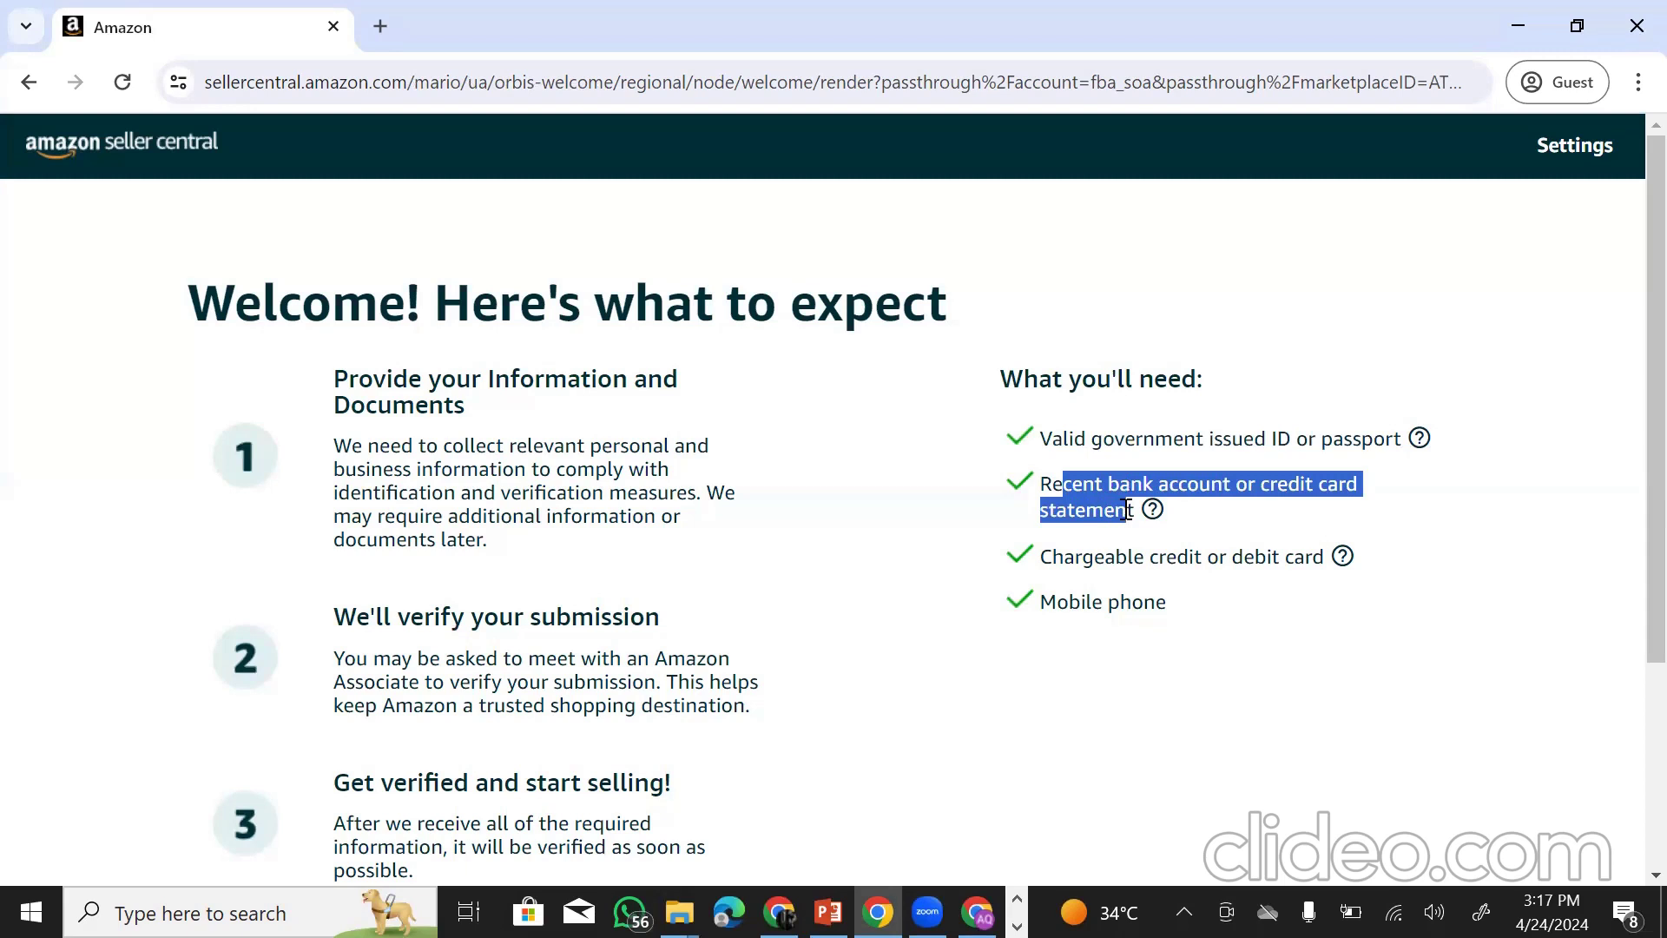
drag(1054, 558, 1324, 581)
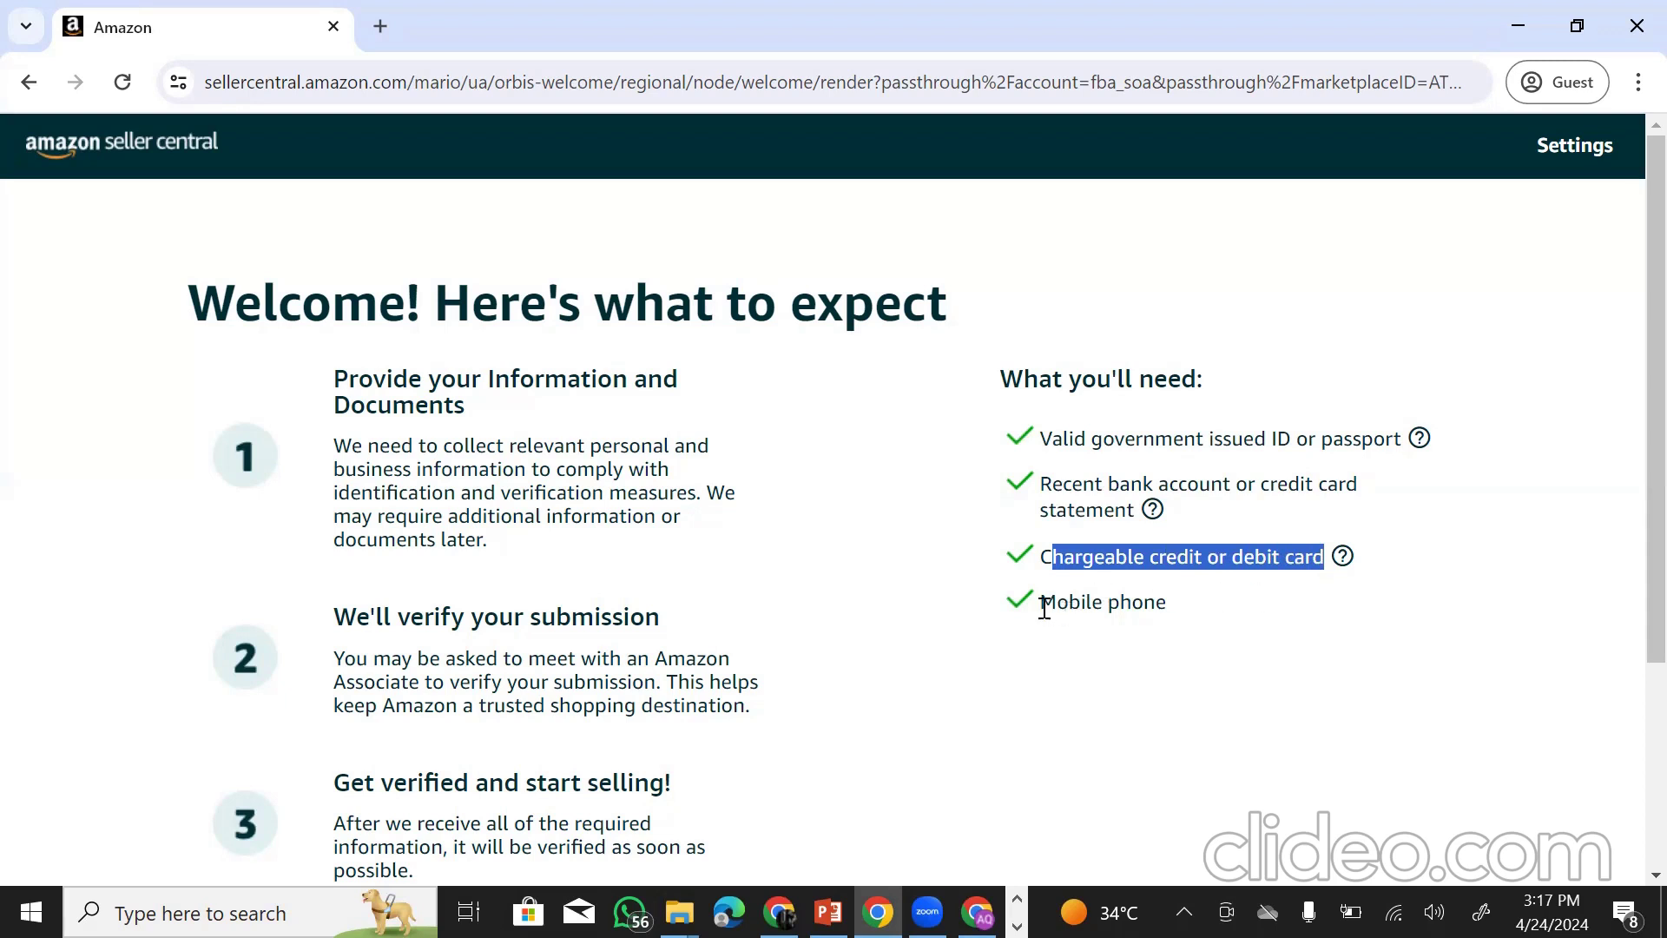
drag(1045, 607, 1195, 621)
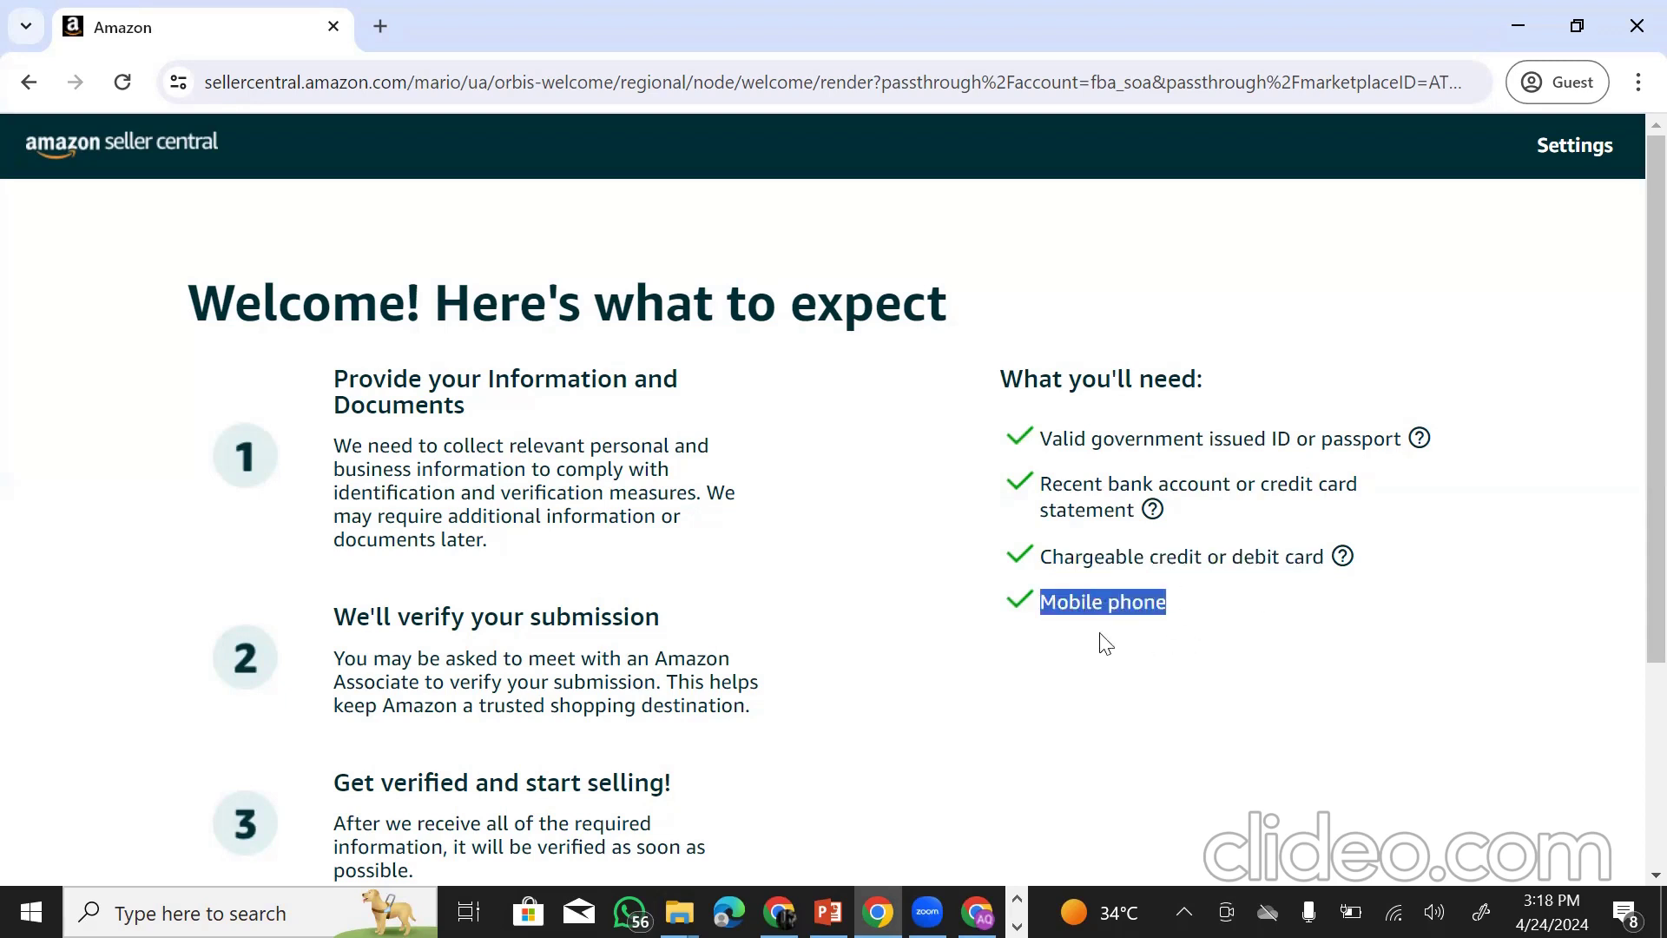
drag(1062, 438, 1286, 437)
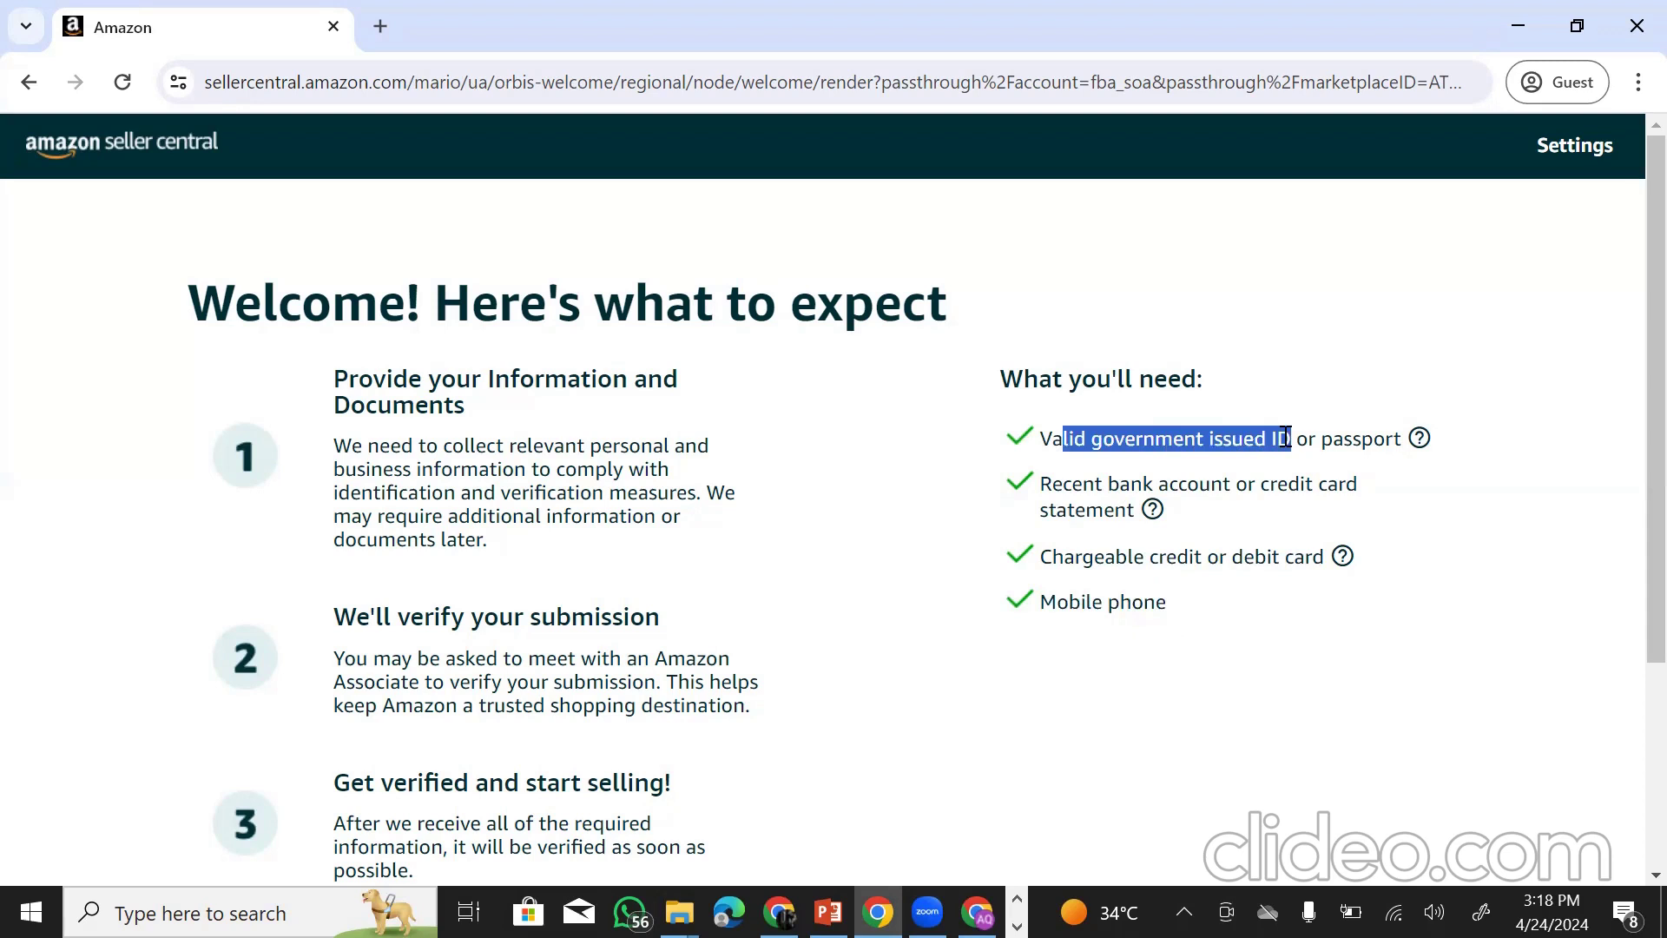
drag(1062, 487, 1120, 487)
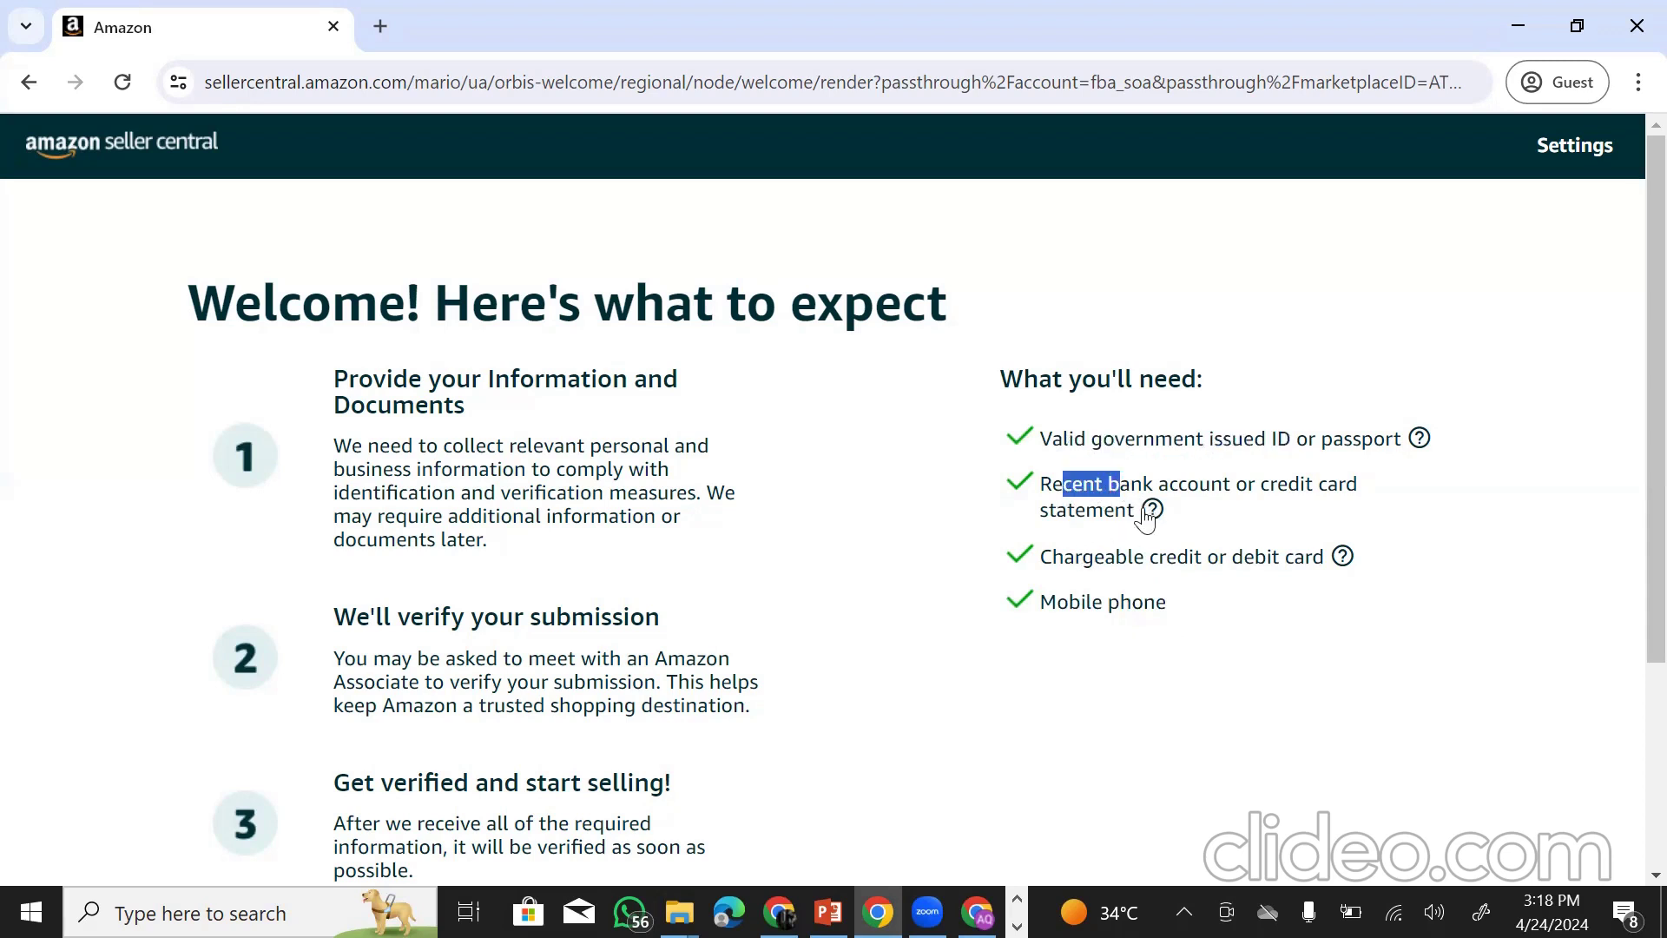
click(1152, 512)
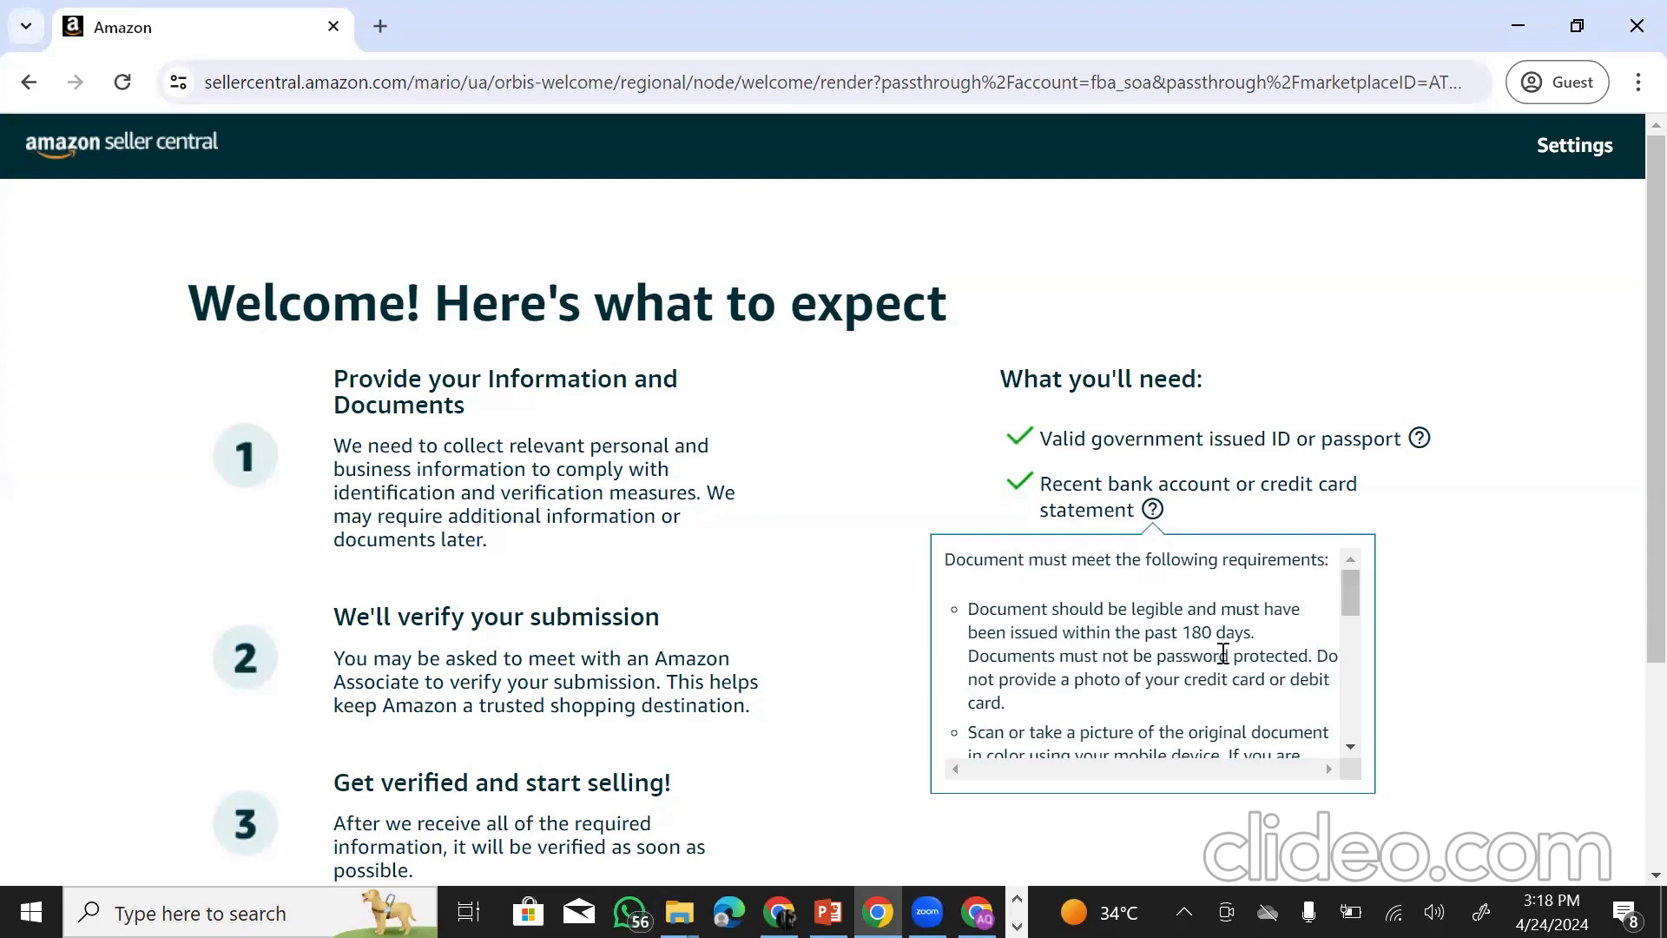
scroll(1219, 681, down, 3)
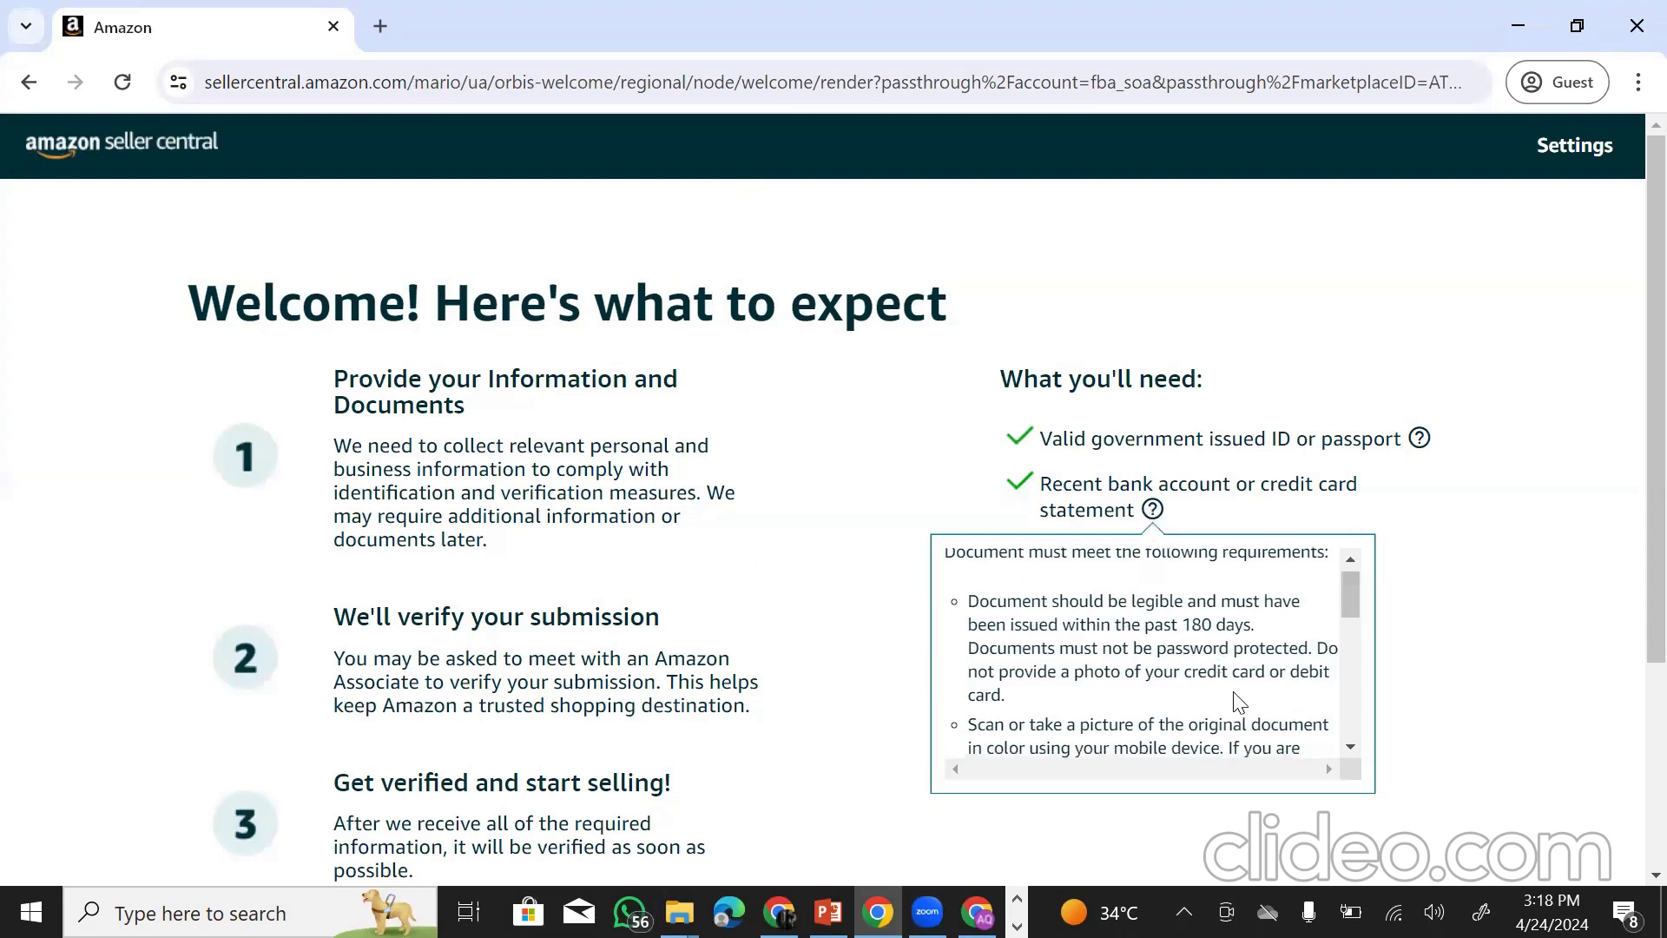
click(909, 538)
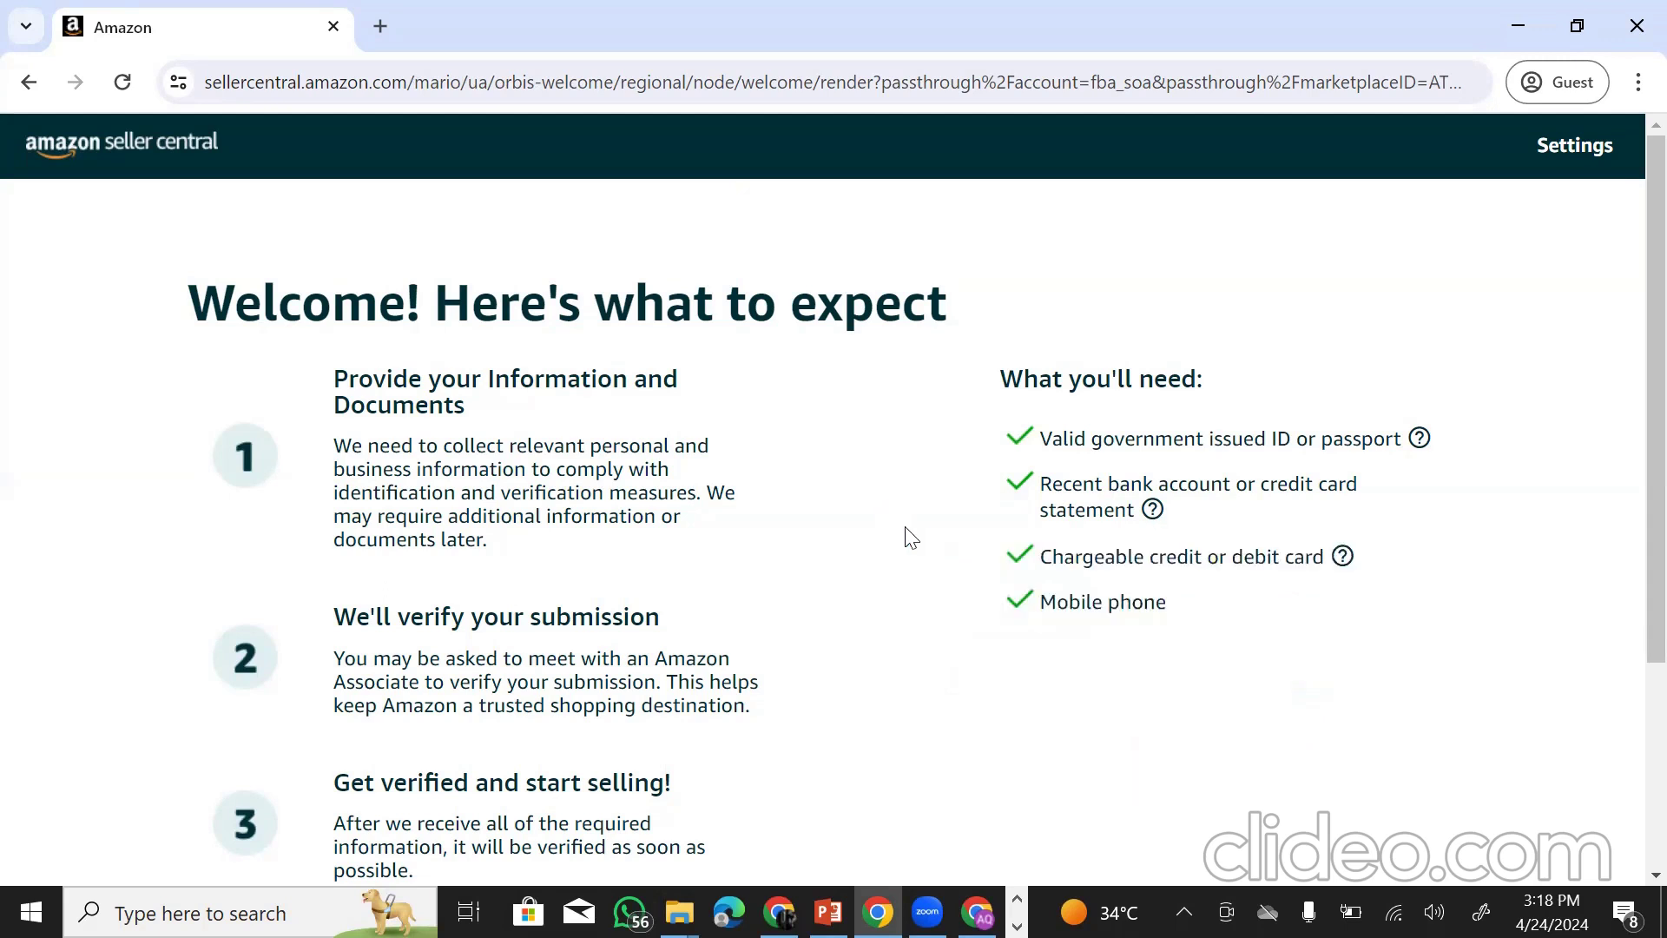
click(1152, 513)
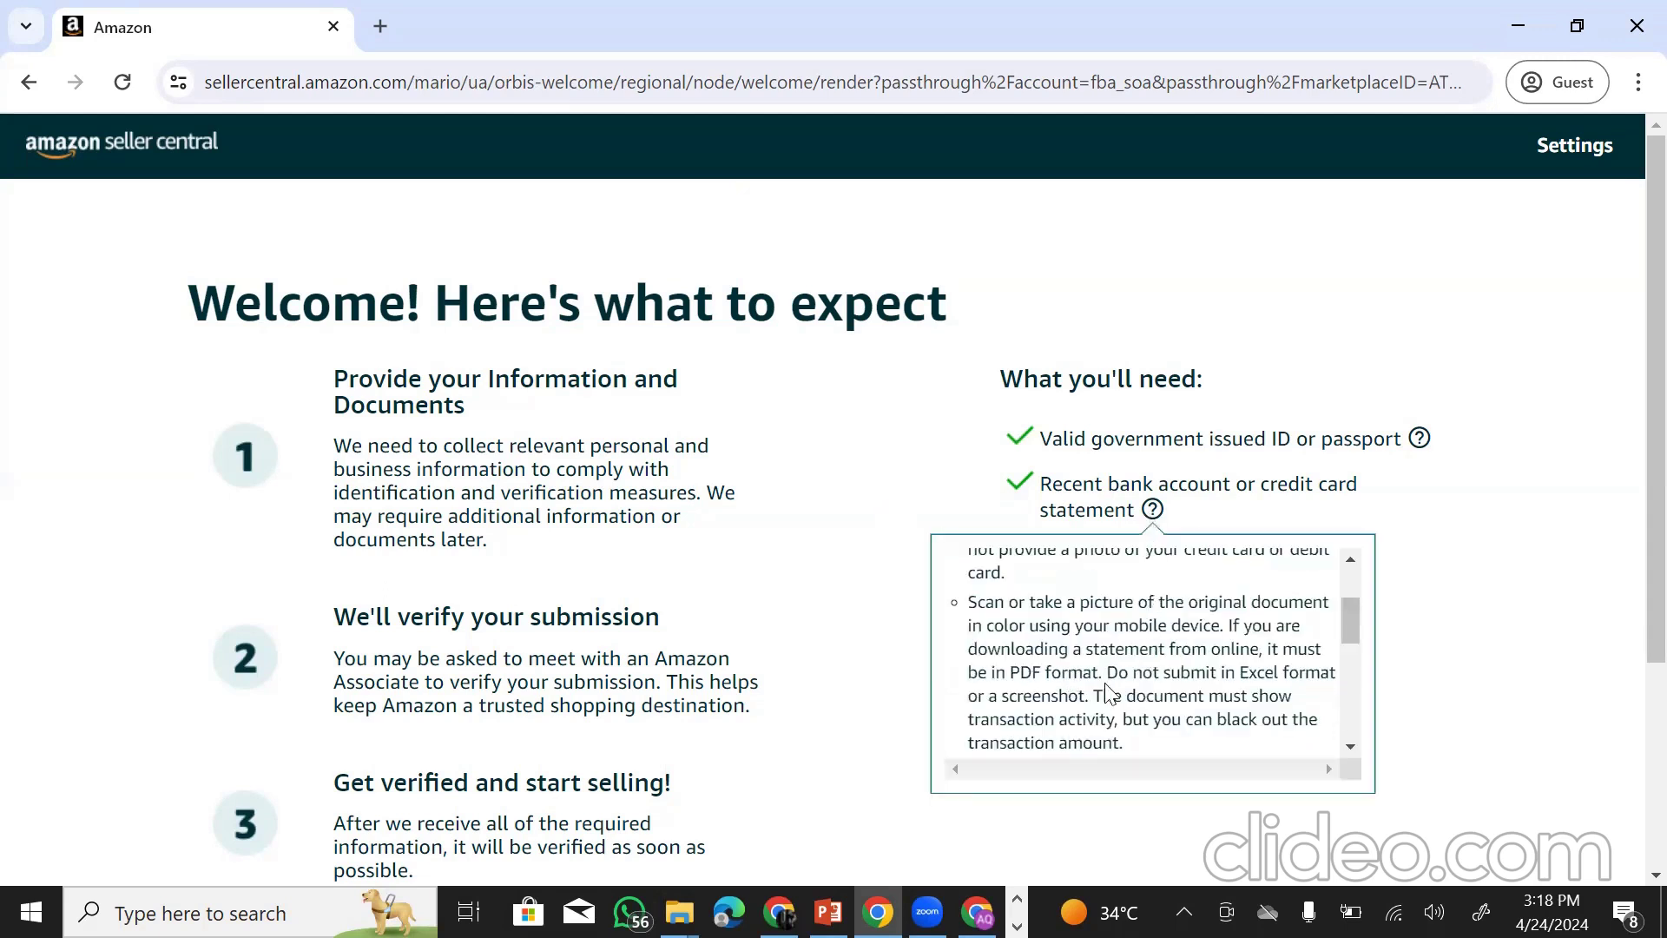
scroll(1159, 688, down, 3)
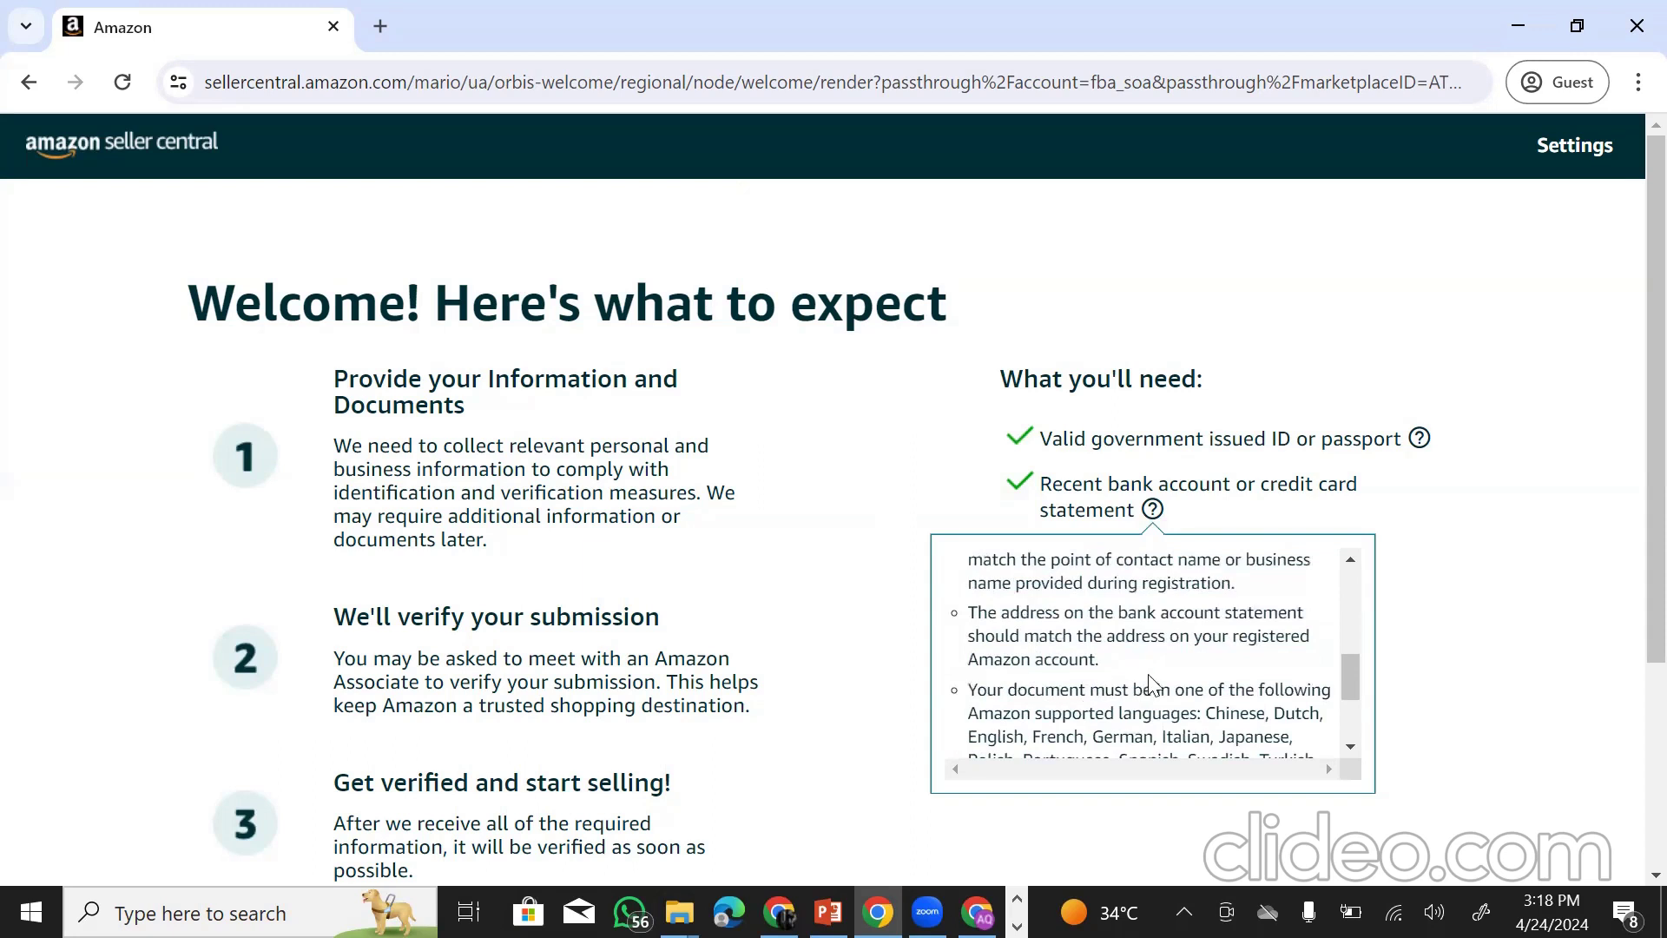
scroll(1155, 684, down, 2)
scroll(1137, 677, up, 3)
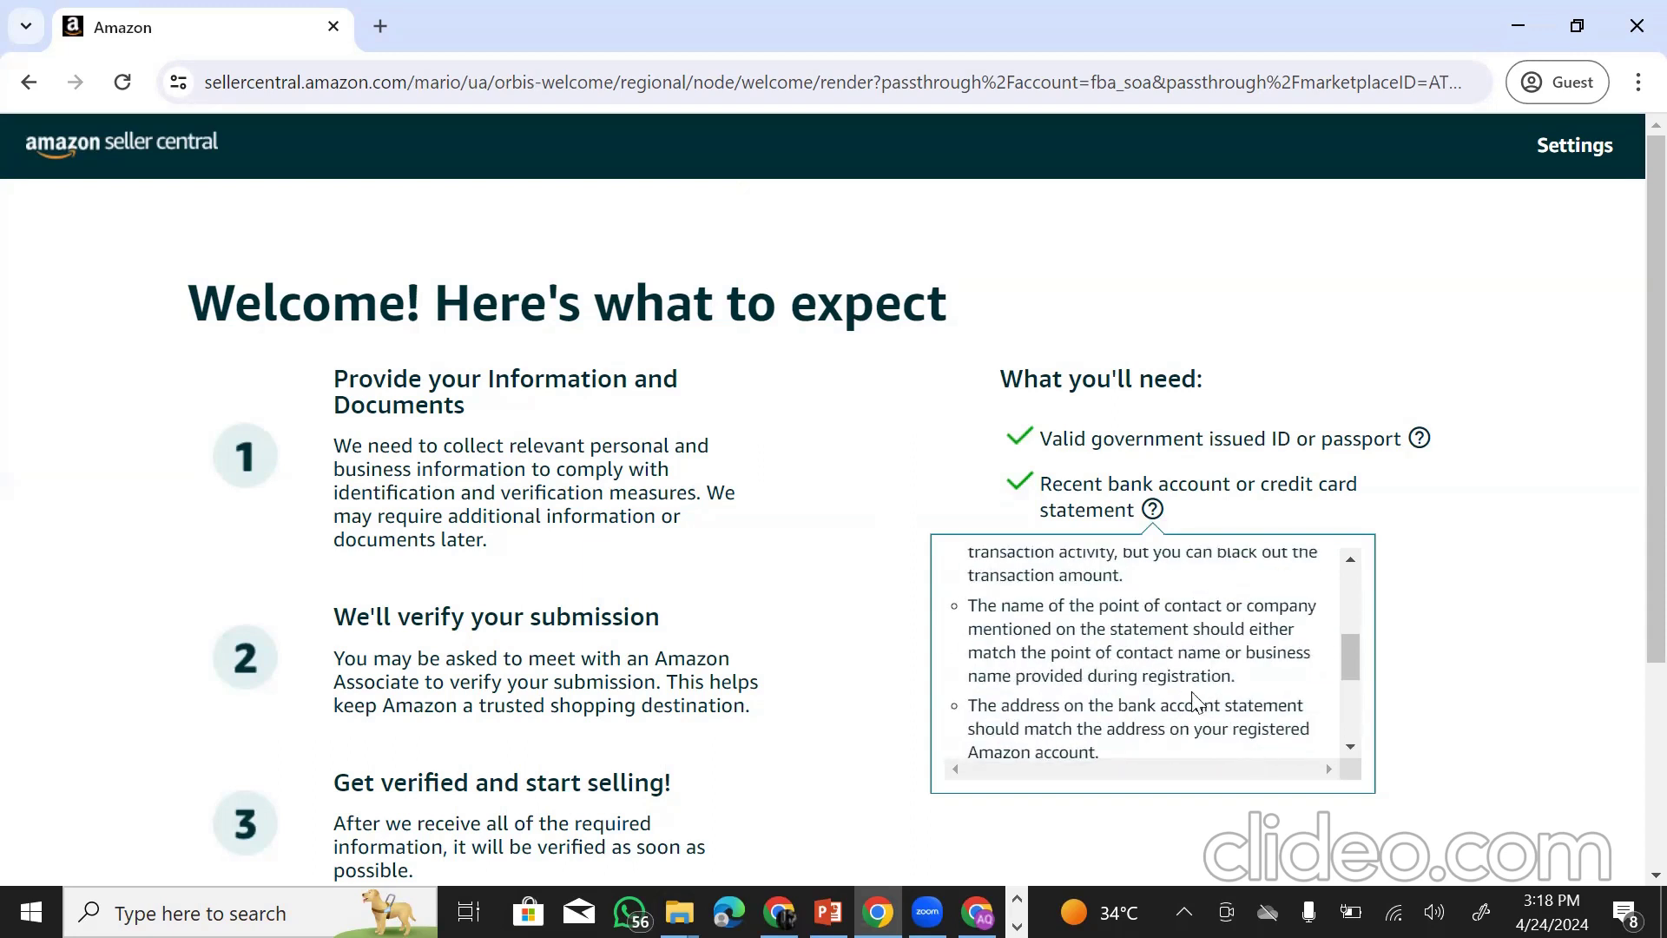
scroll(1158, 673, down, 2)
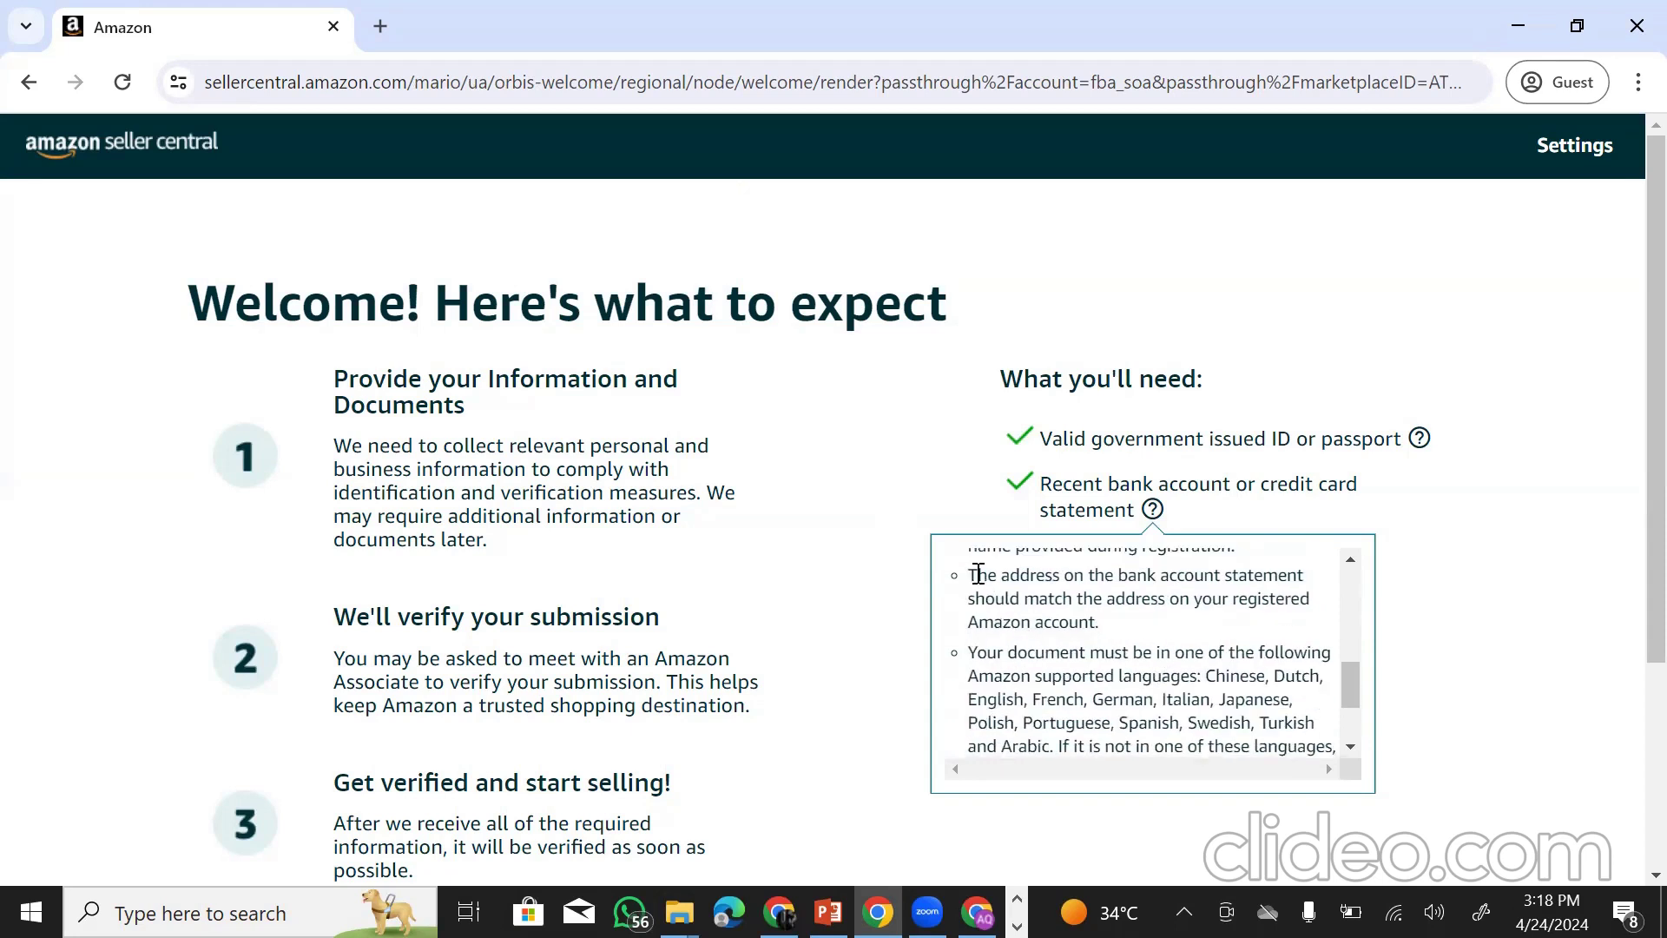
drag(967, 576, 1108, 625)
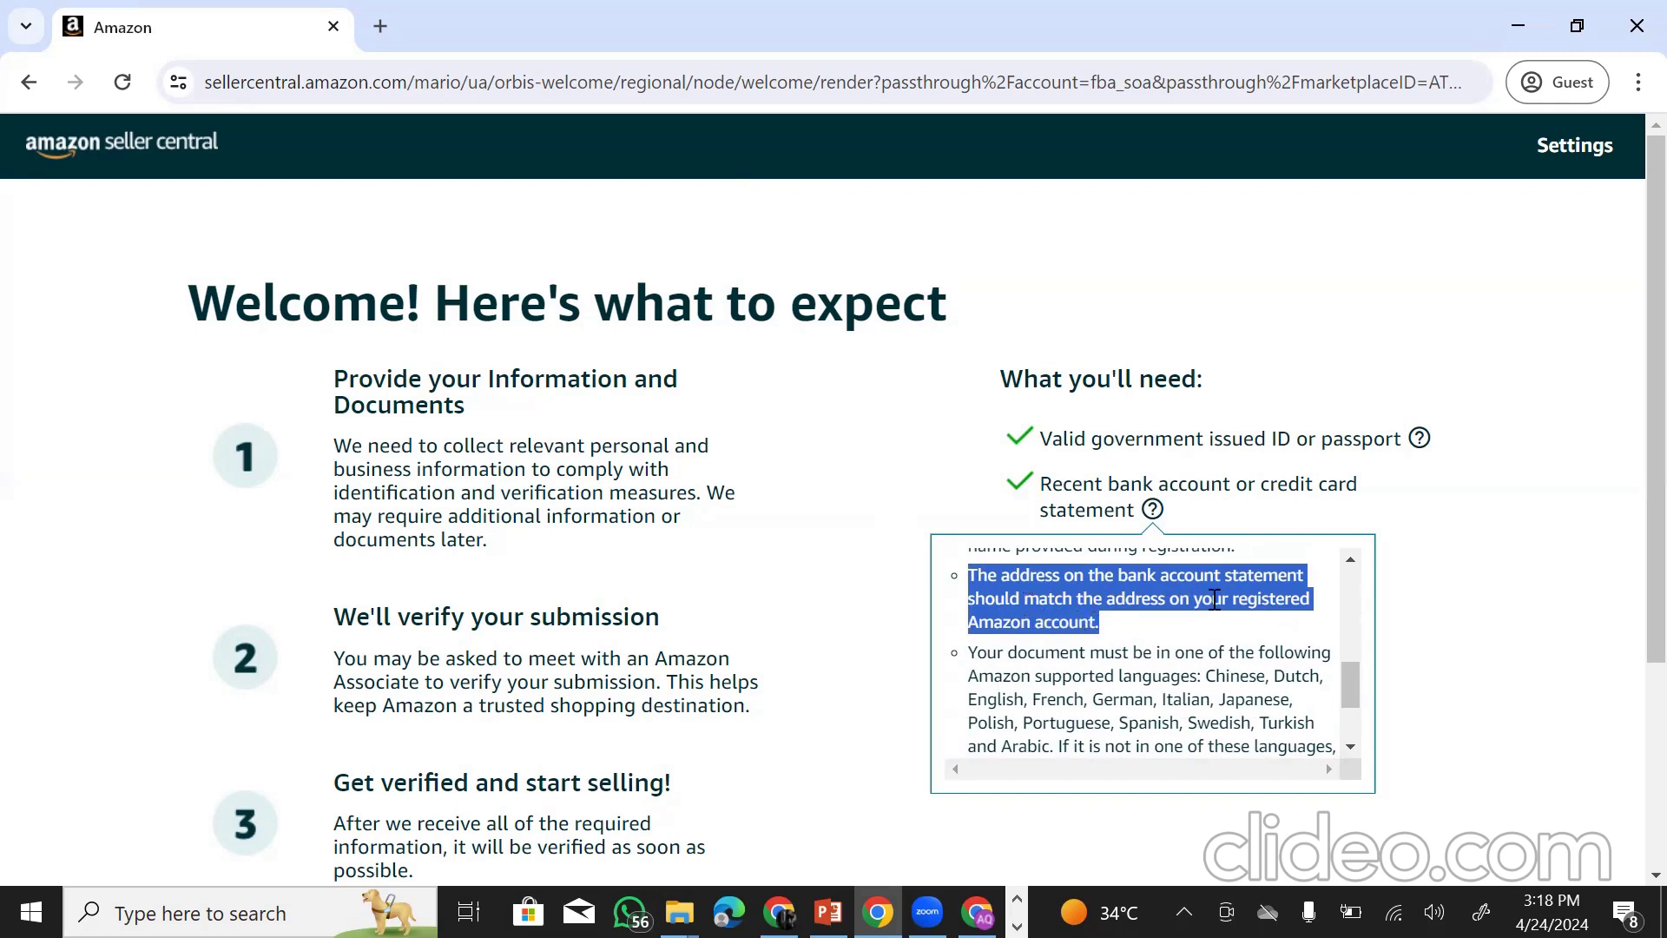
click(986, 622)
drag(970, 625, 1106, 632)
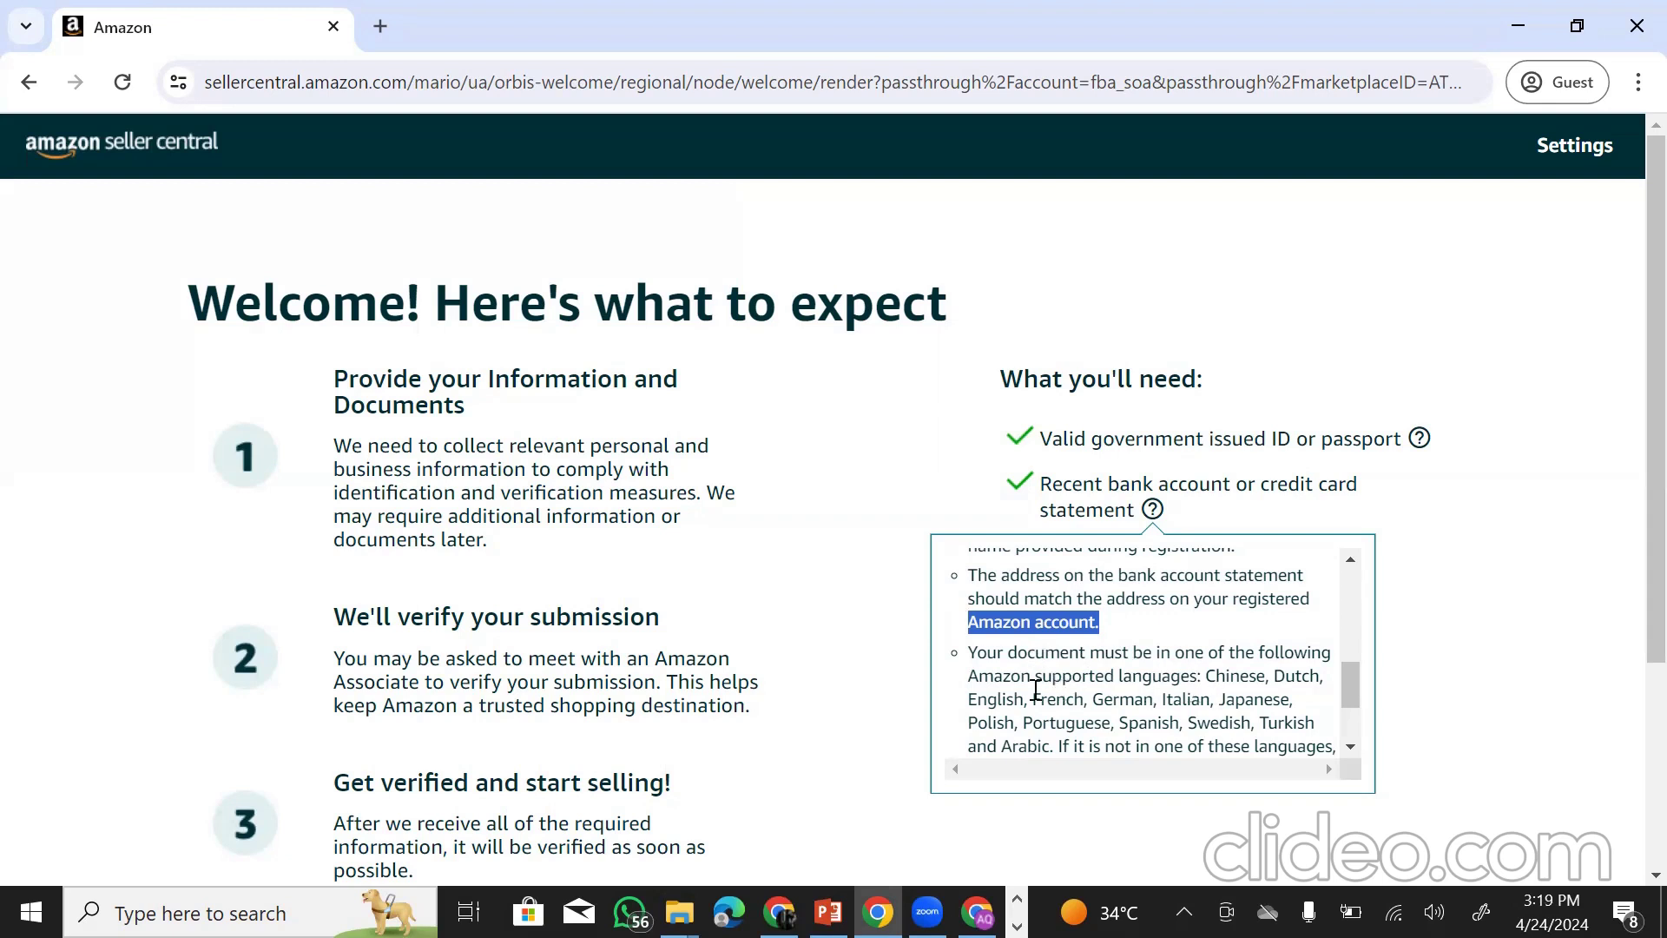
drag(976, 699, 1074, 702)
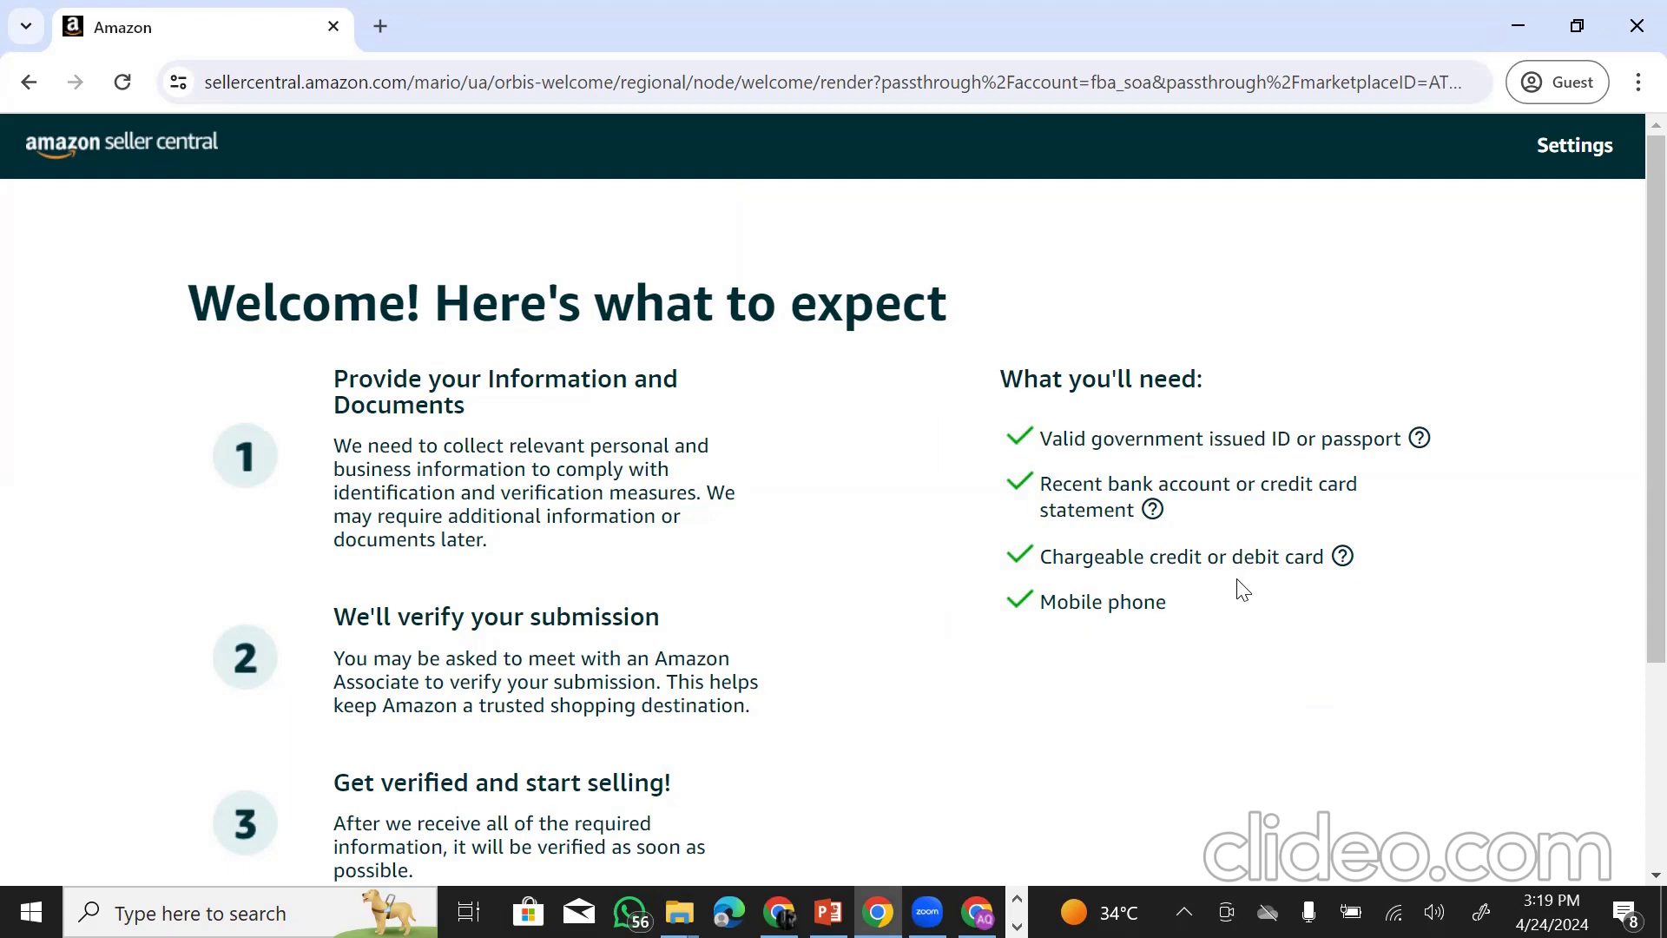
scroll(881, 685, down, 3)
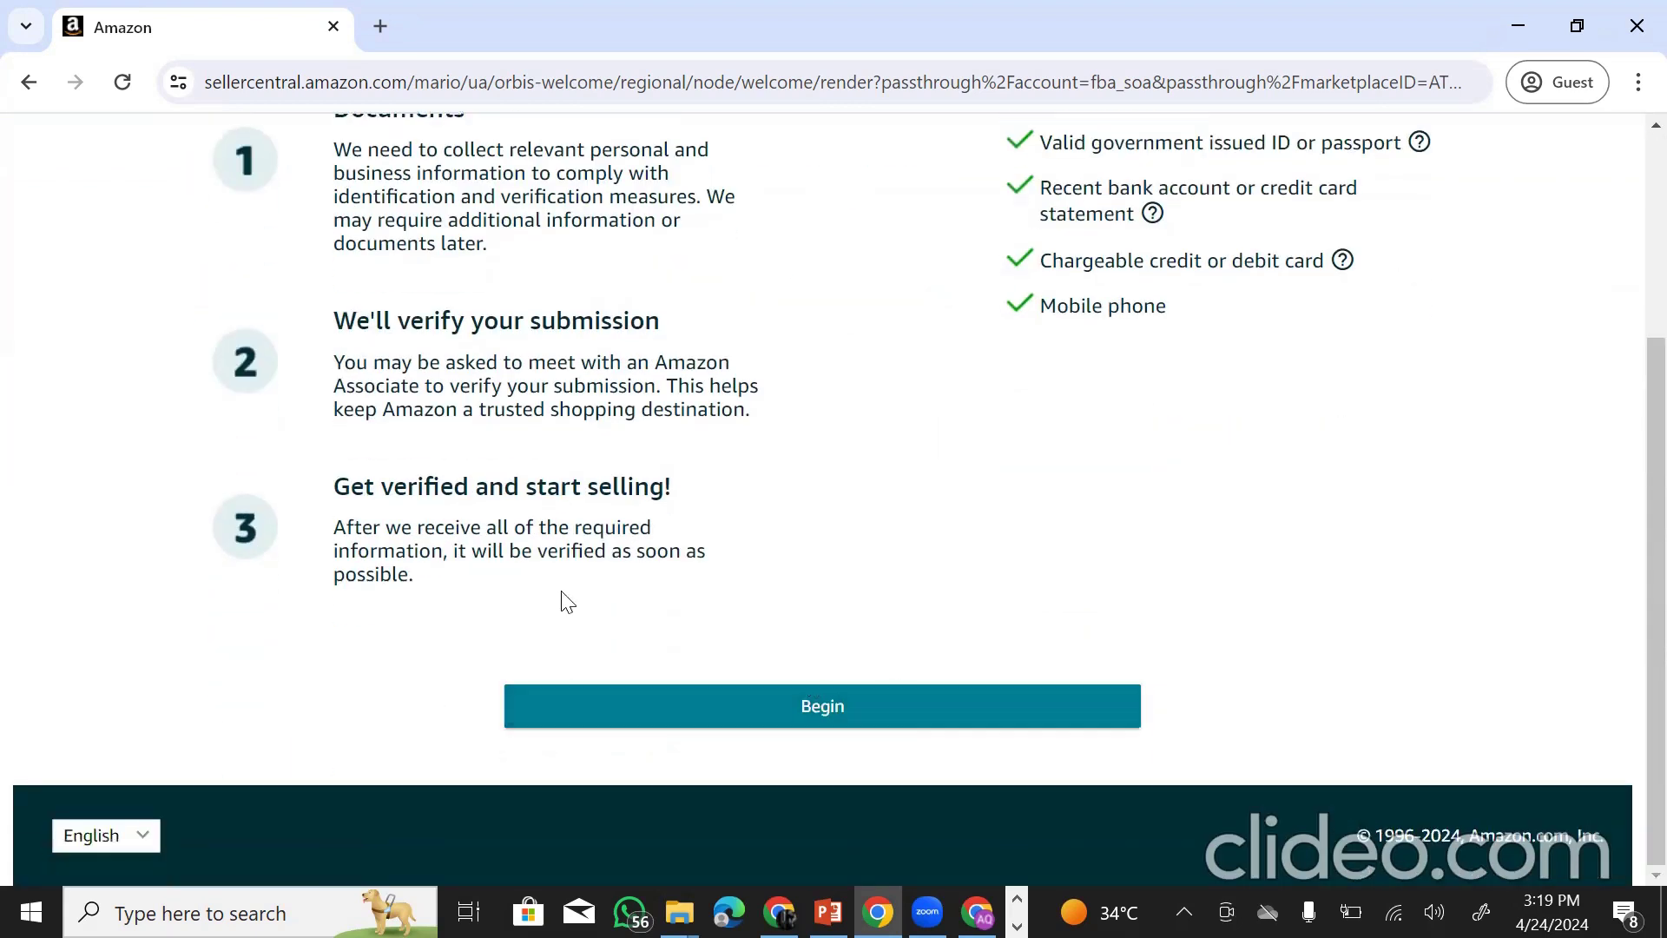
- Begin registration and choose Pakistan as the business location
click(763, 716)
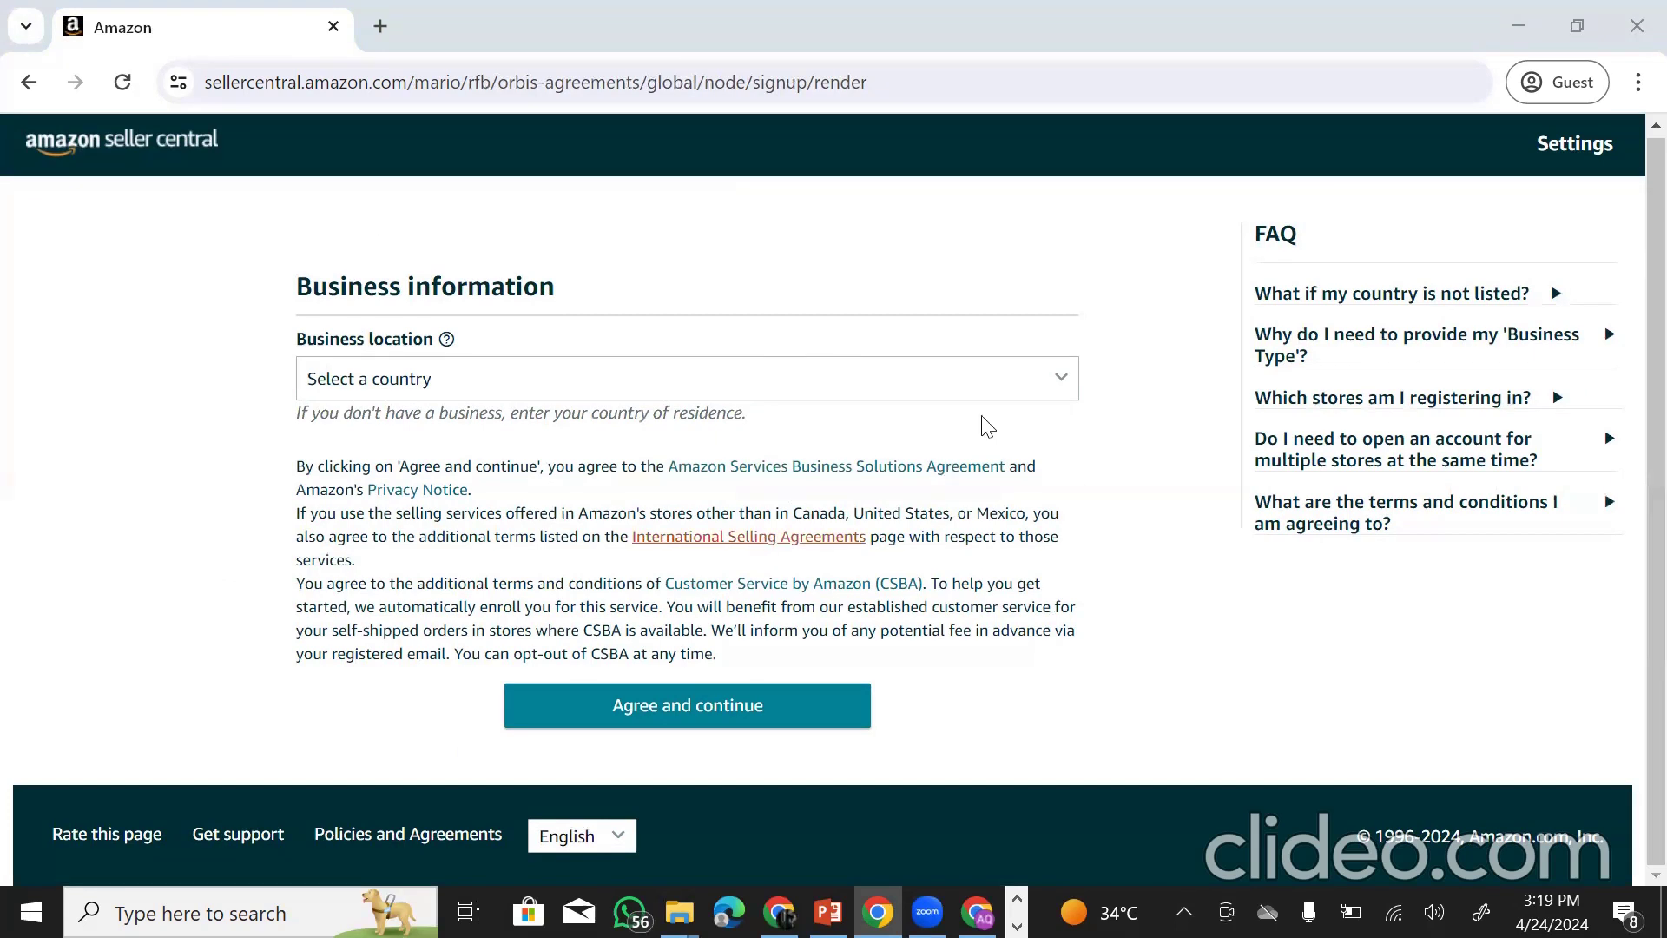
click(1031, 390)
scroll(677, 558, down, 20)
scroll(687, 717, down, 20)
scroll(509, 726, down, 20)
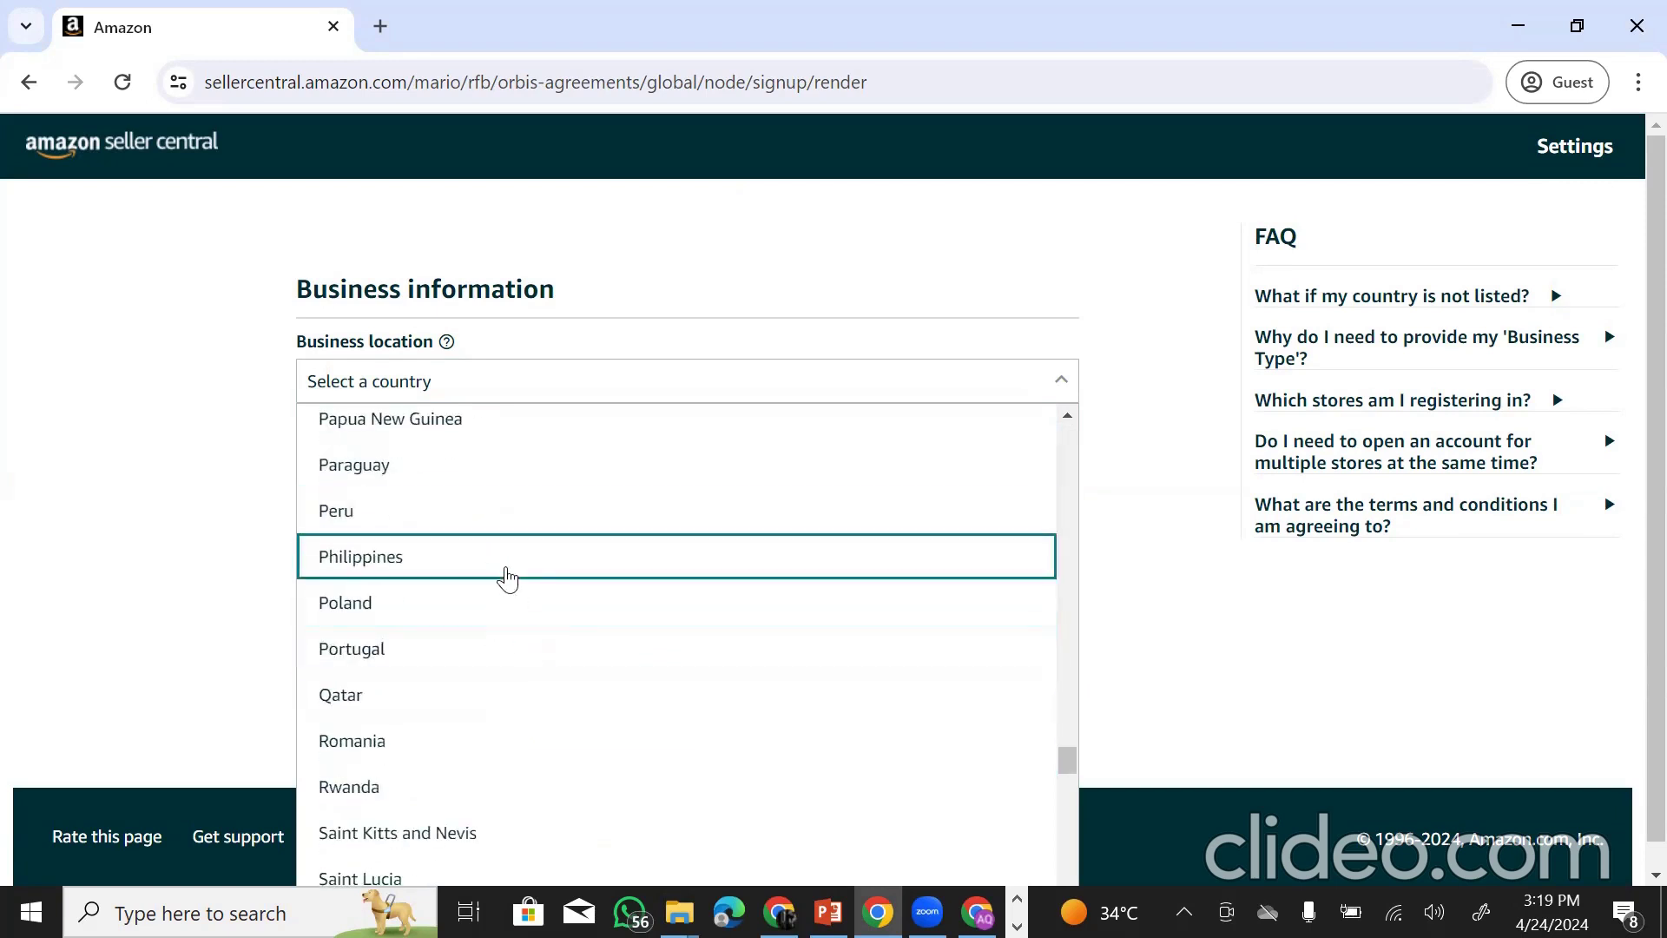
scroll(507, 578, up, 3)
click(469, 539)
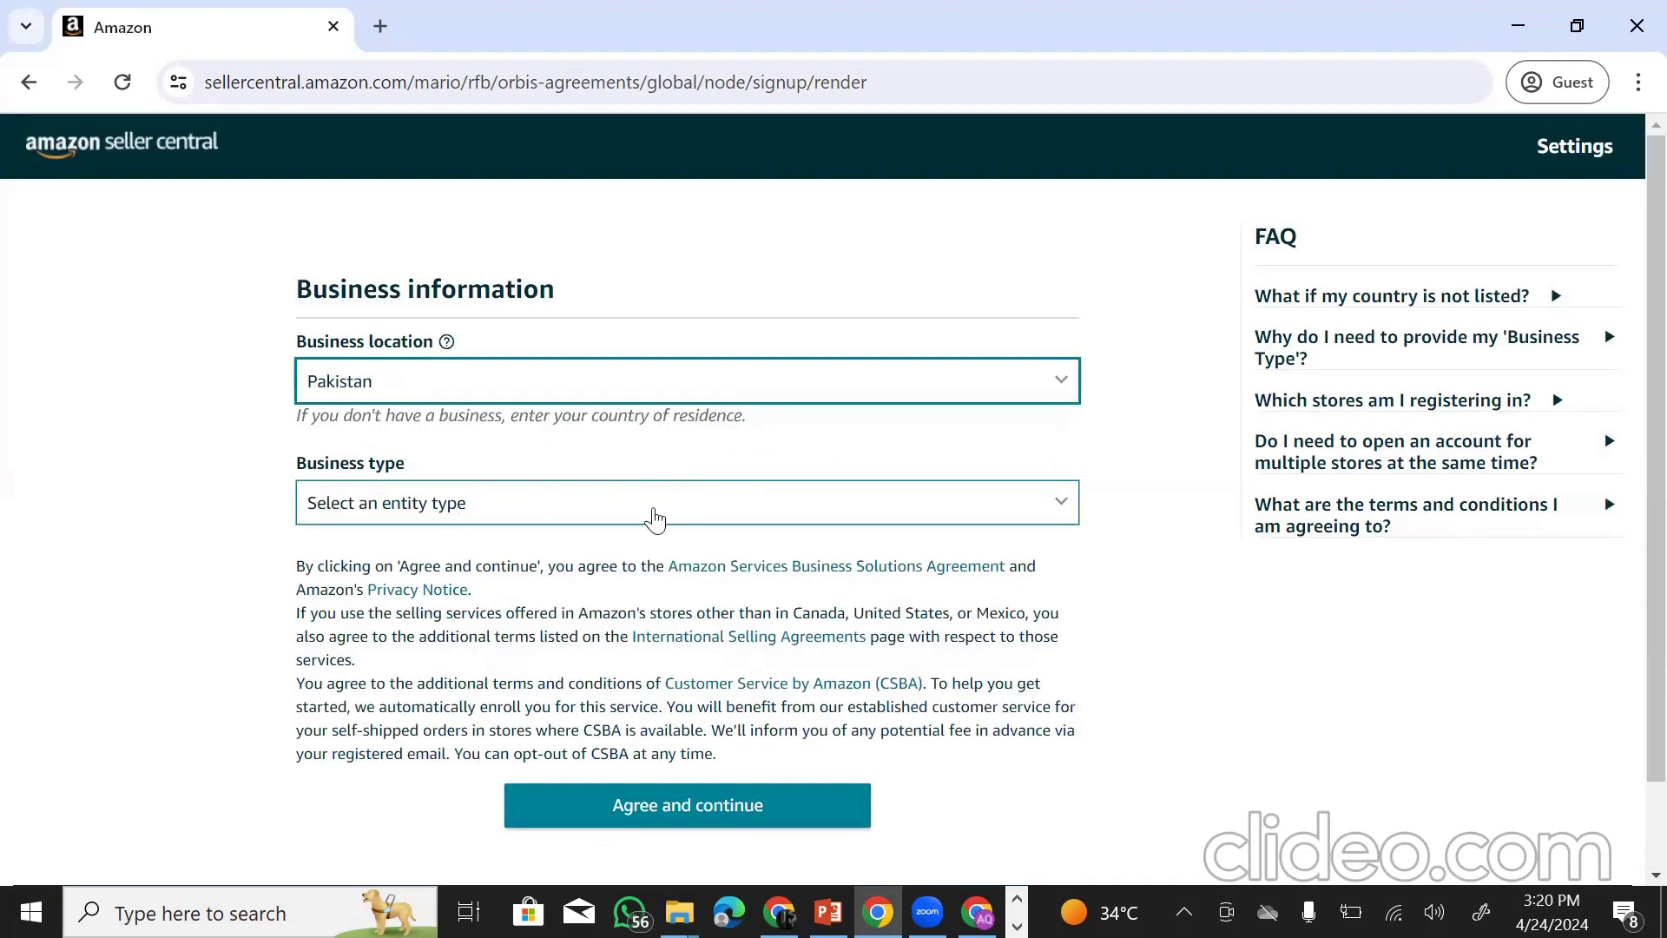
- Set the business type to 'None, I am an individual'
click(789, 514)
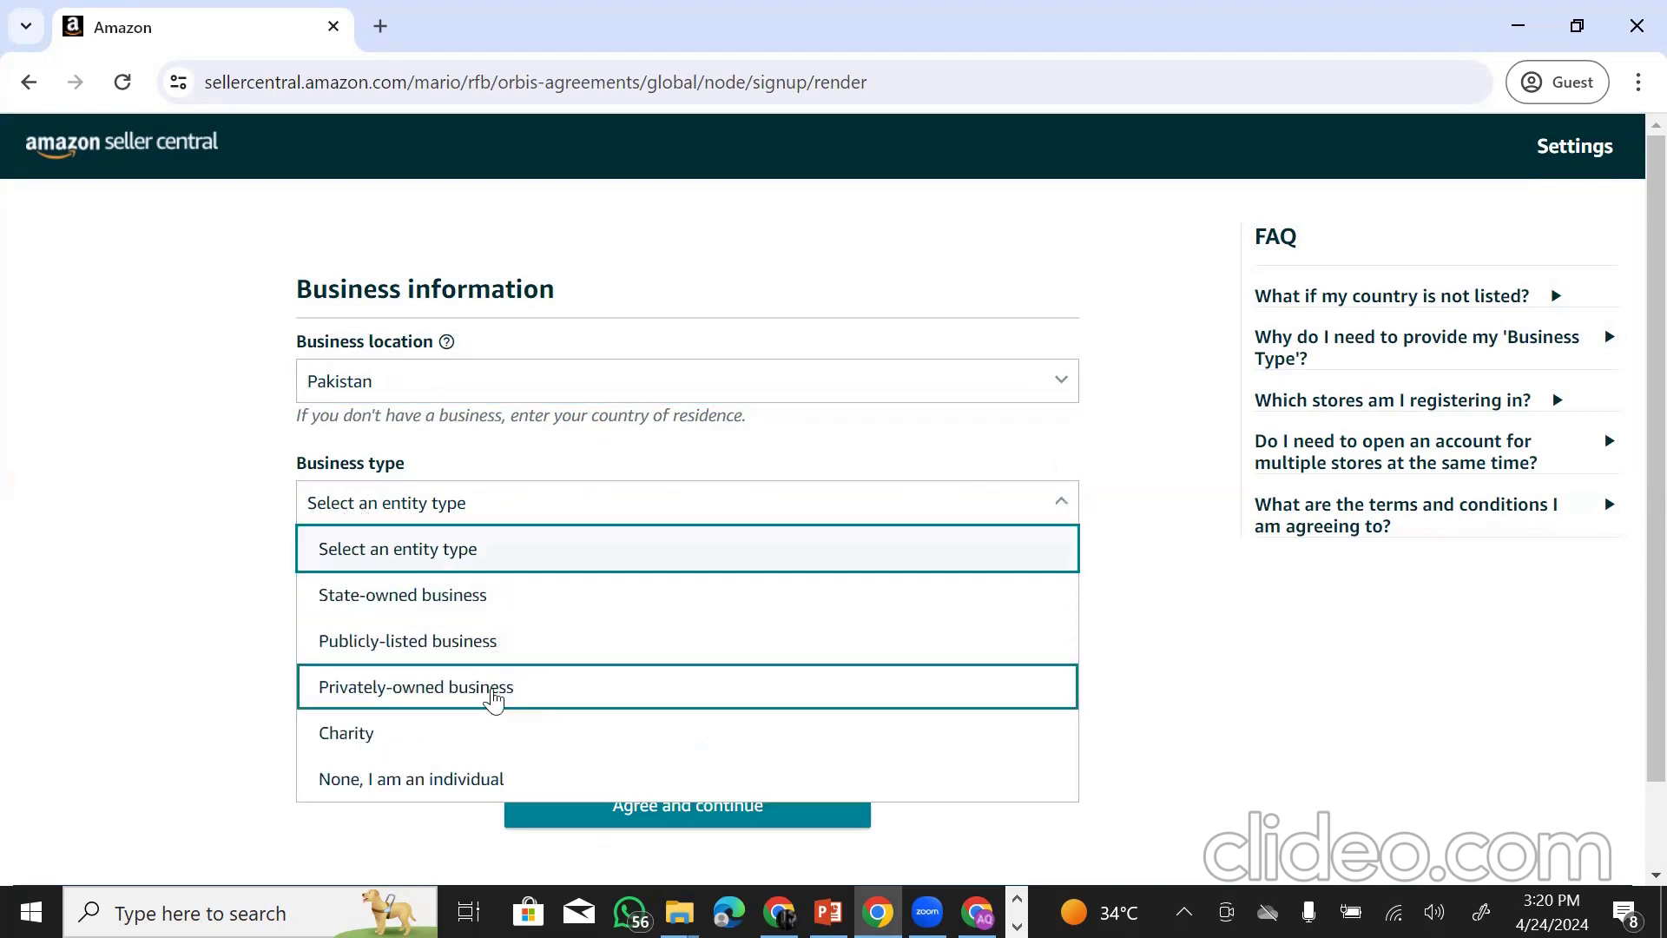
scroll(494, 638, down, 2)
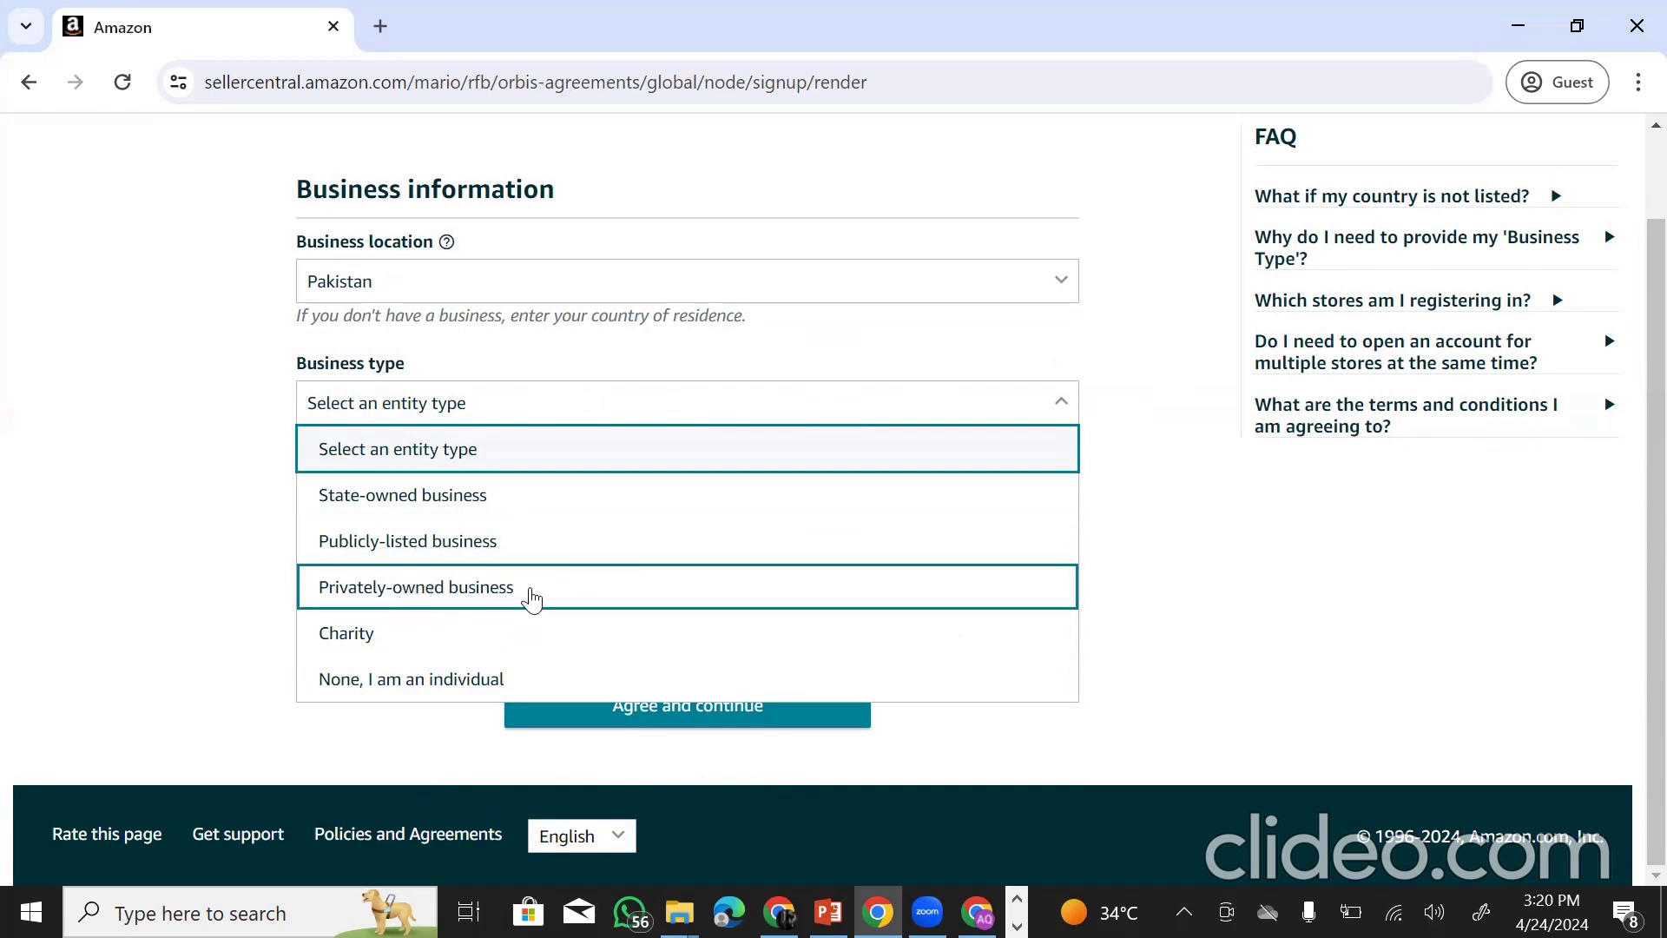
scroll(540, 615, up, 1)
scroll(540, 614, down, 1)
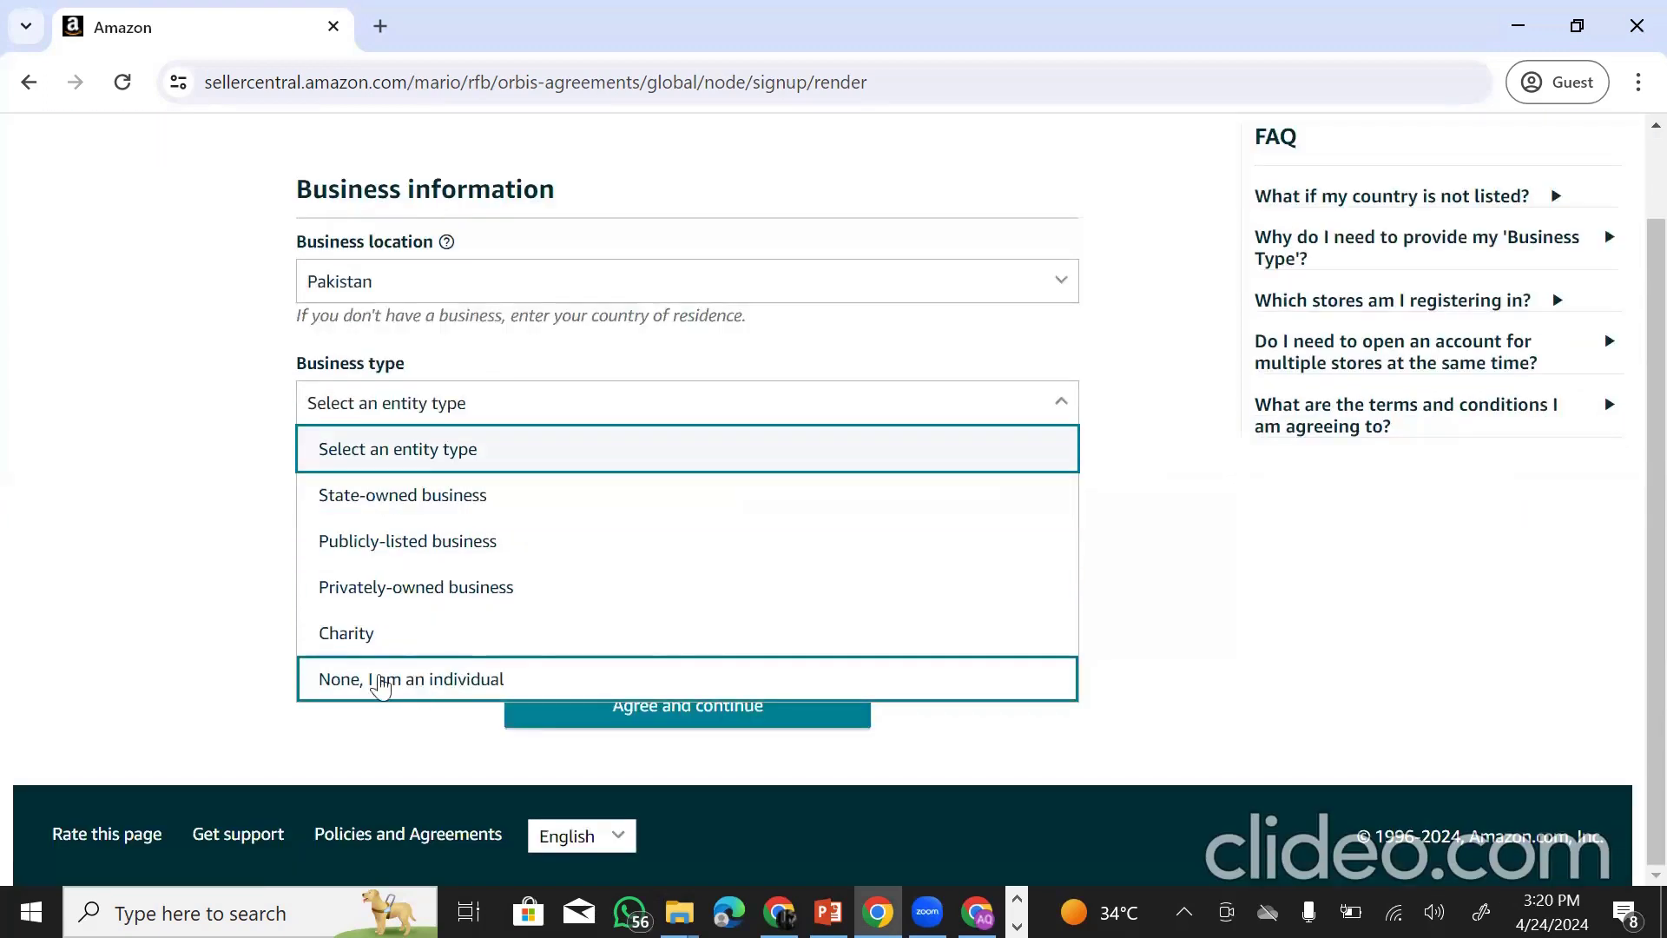
click(392, 678)
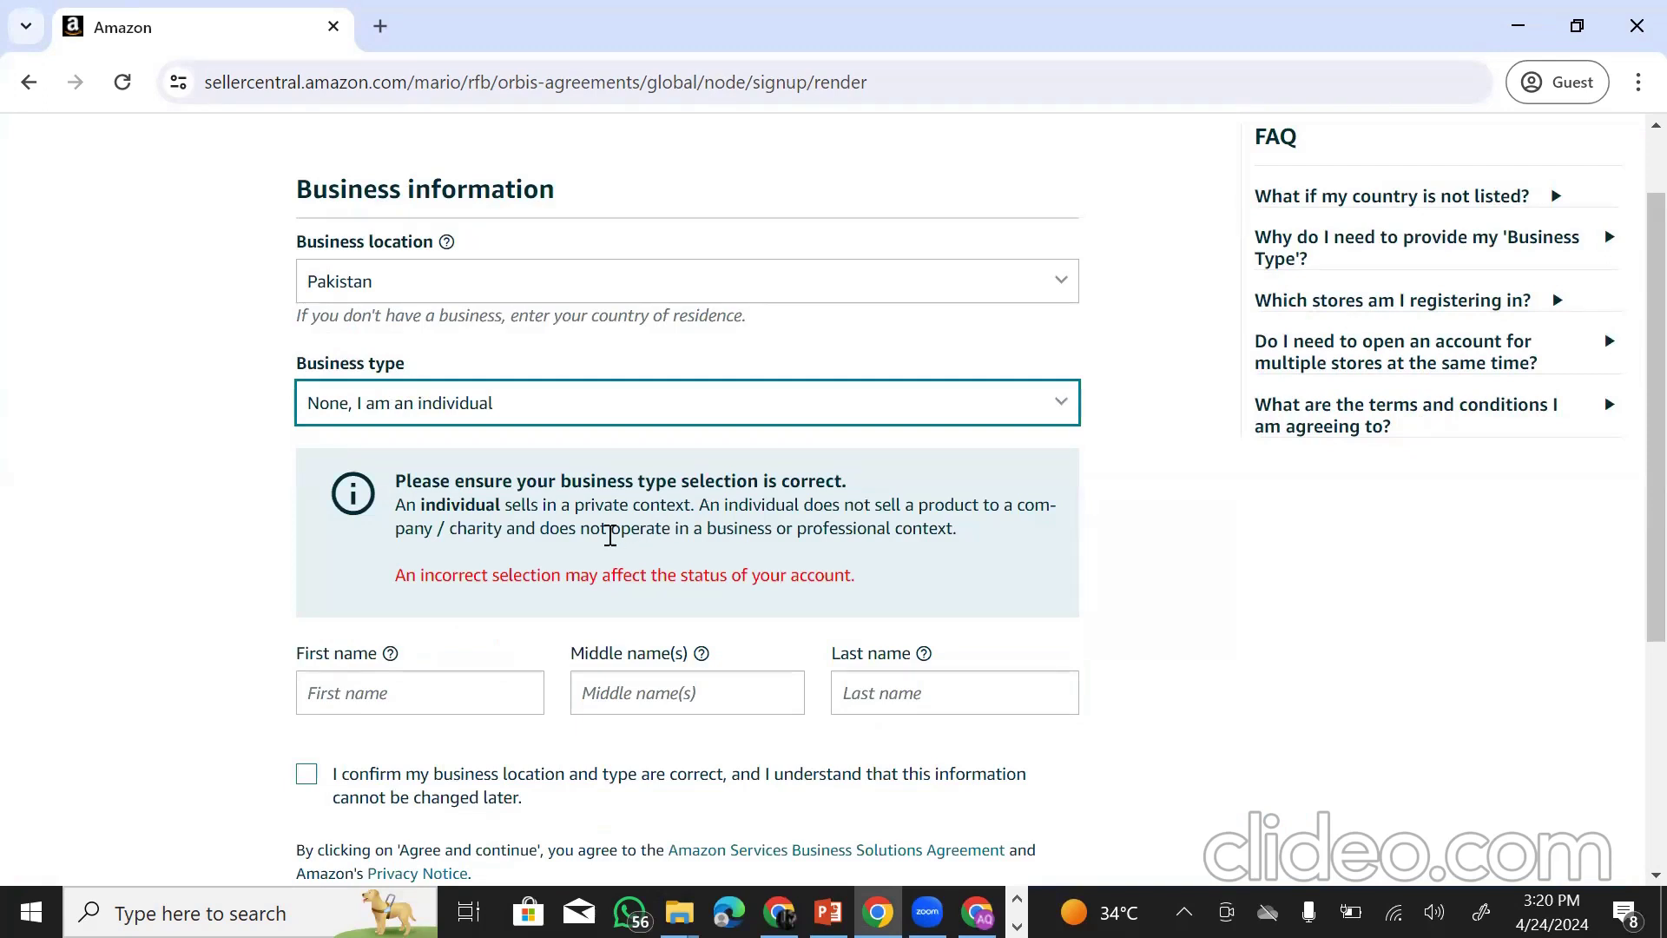
- Enter the seller's first and last name in the name fields
scroll(599, 537, down, 3)
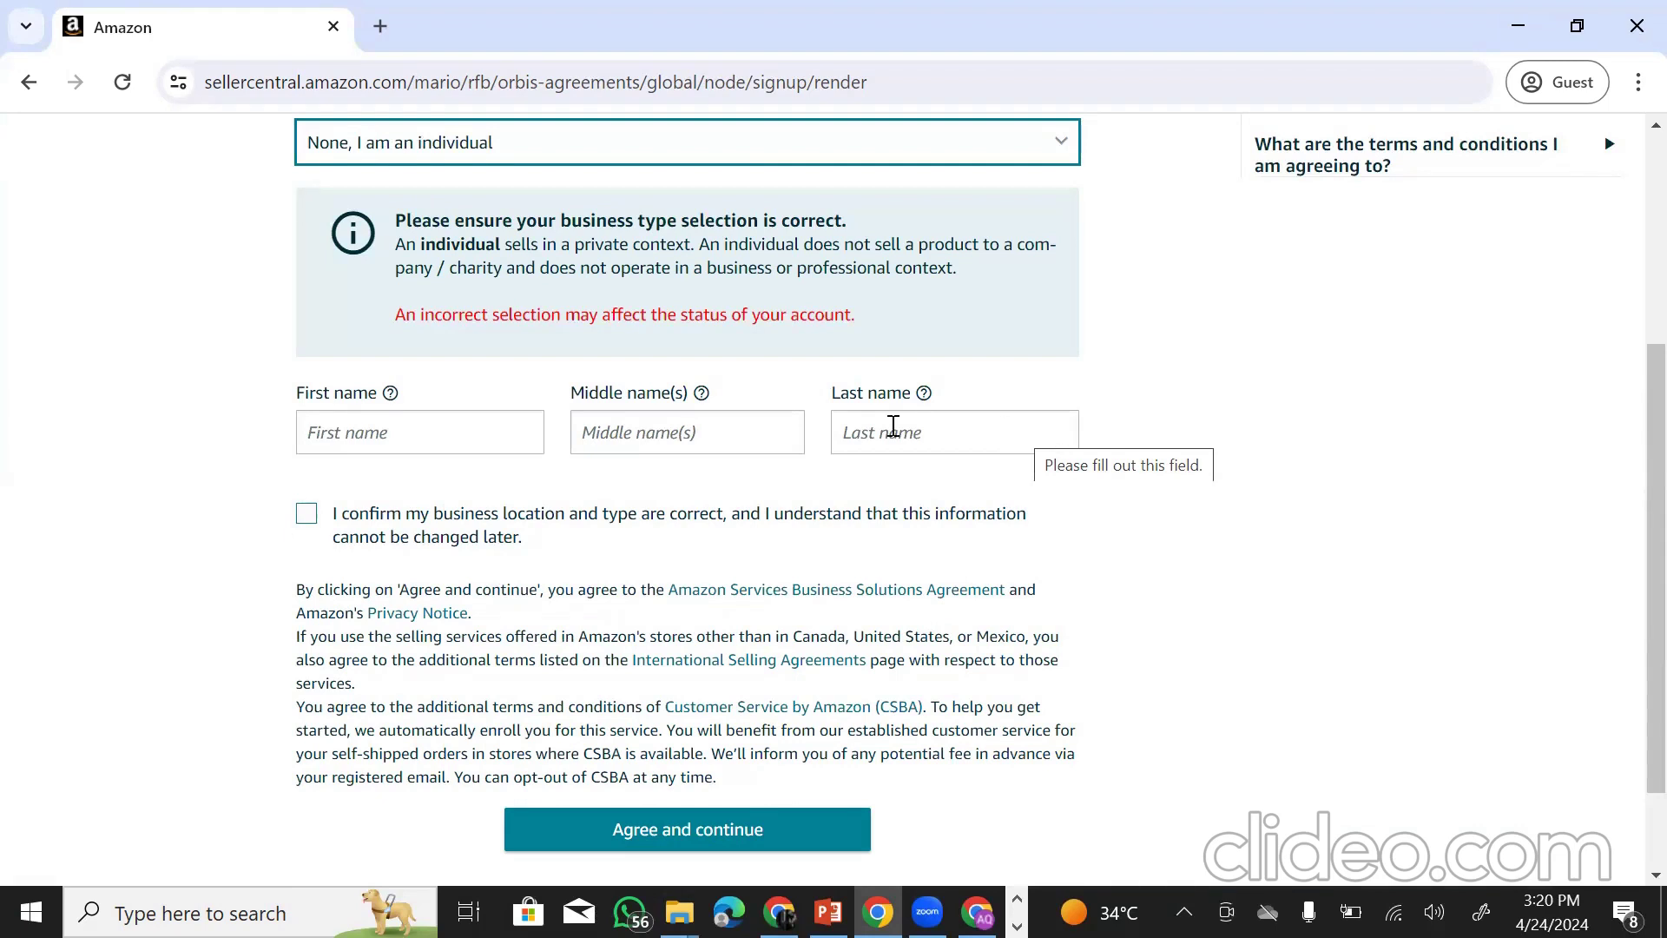
click(461, 426)
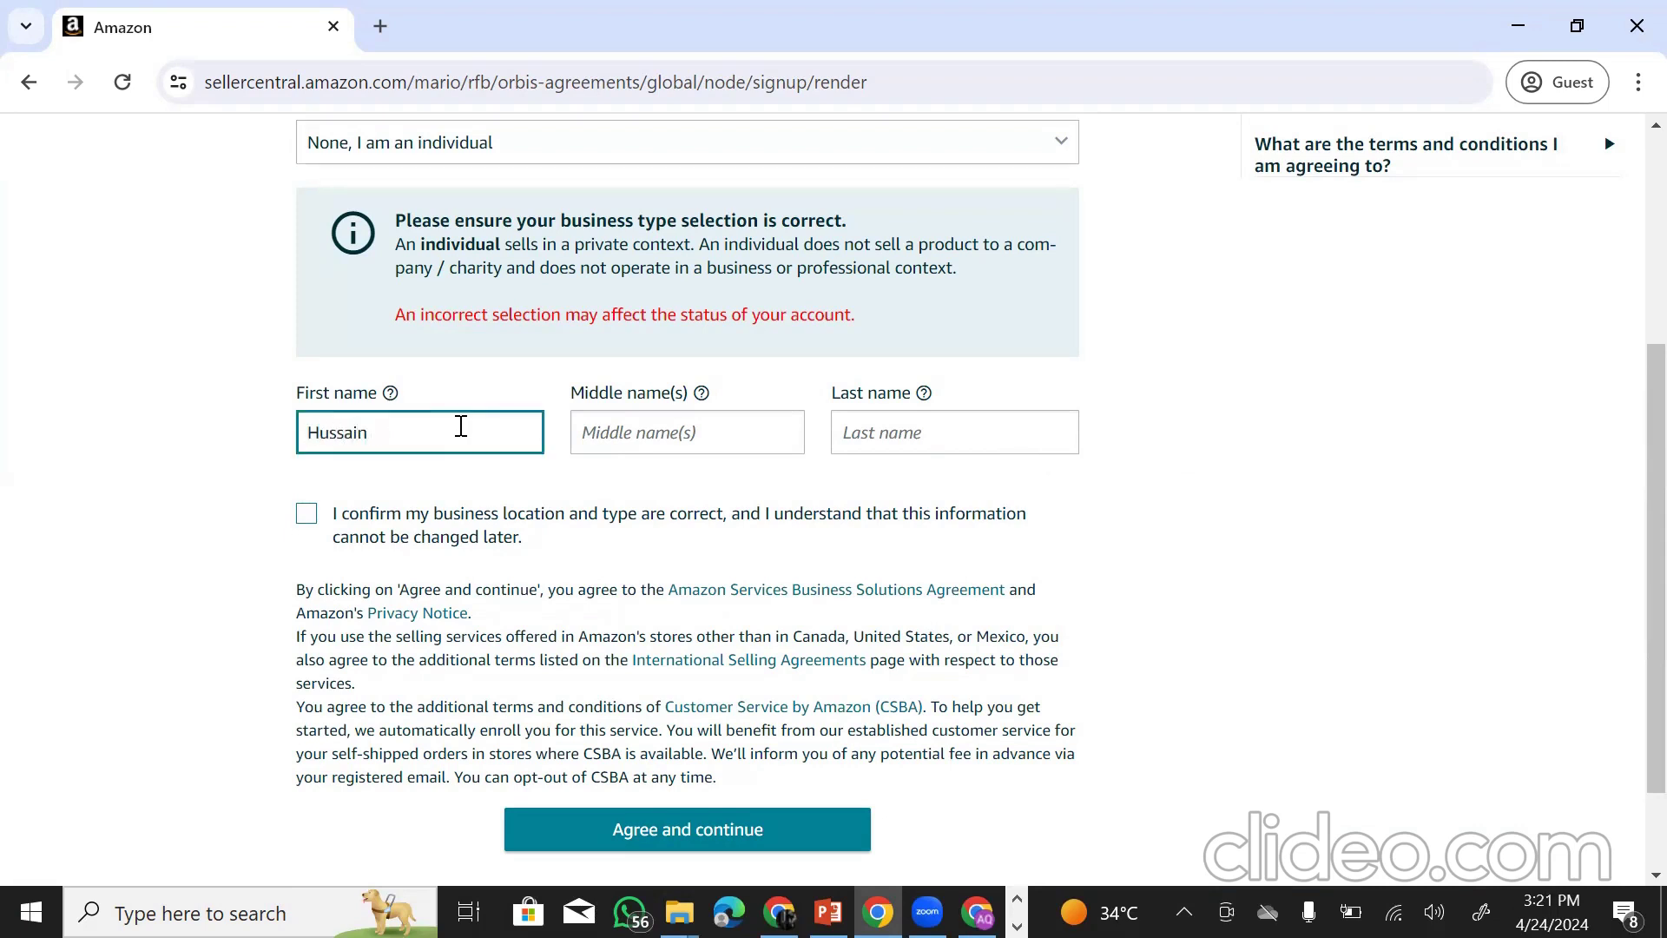
click(872, 440)
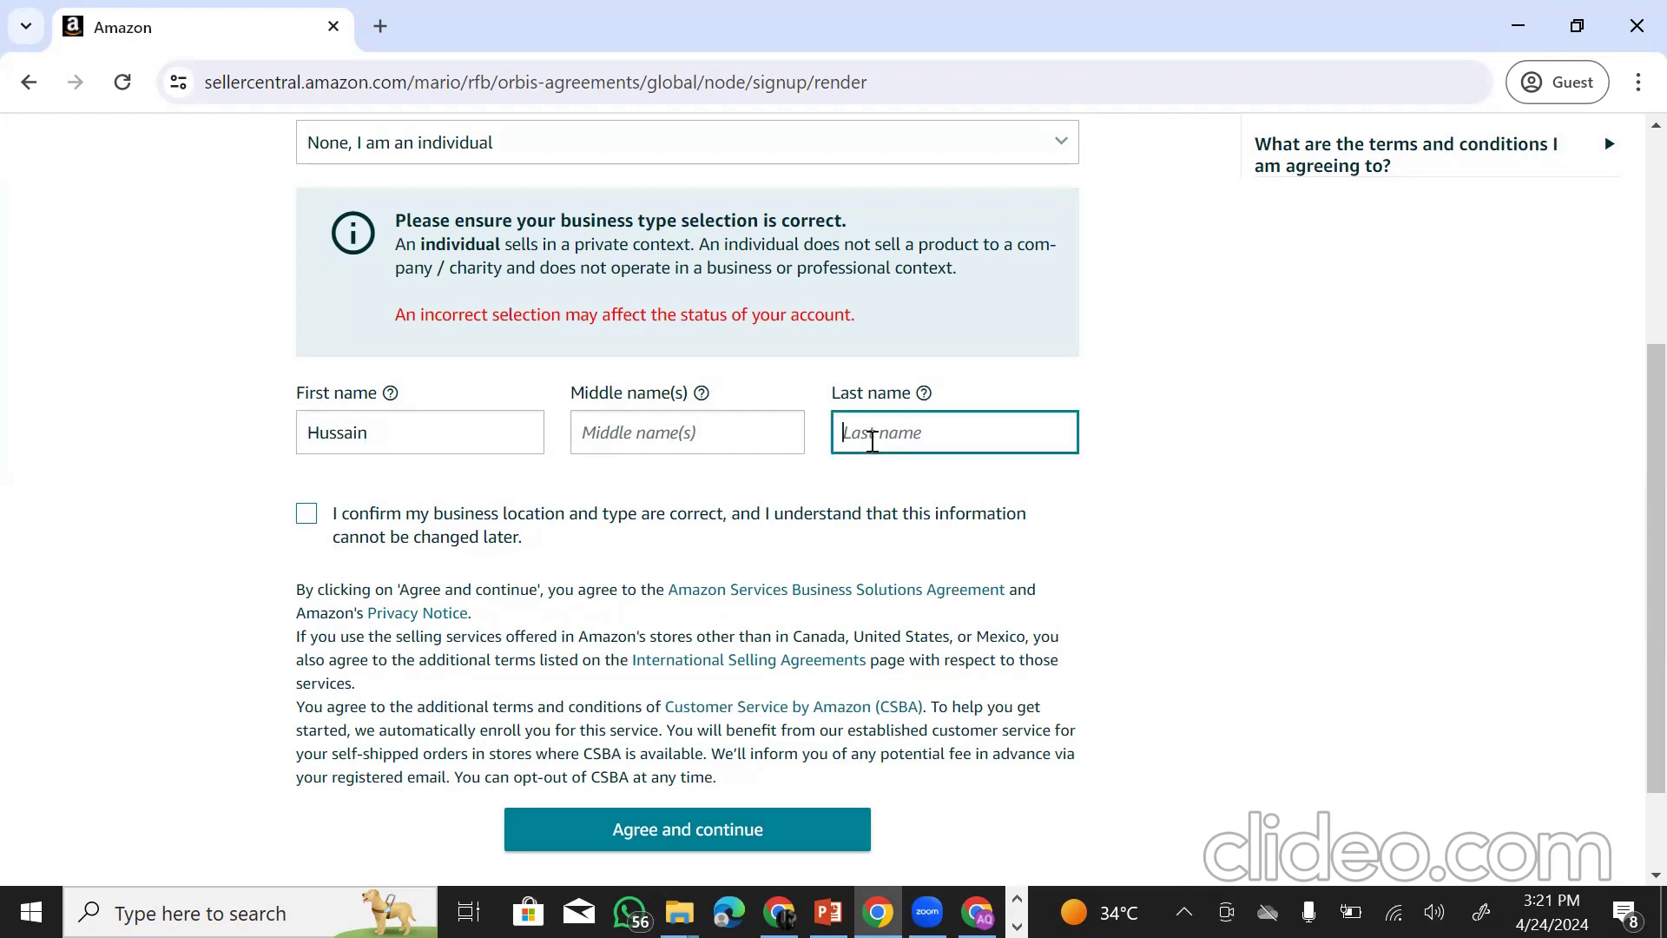
- Tick the business location and type confirmation, then agree and continue
click(640, 438)
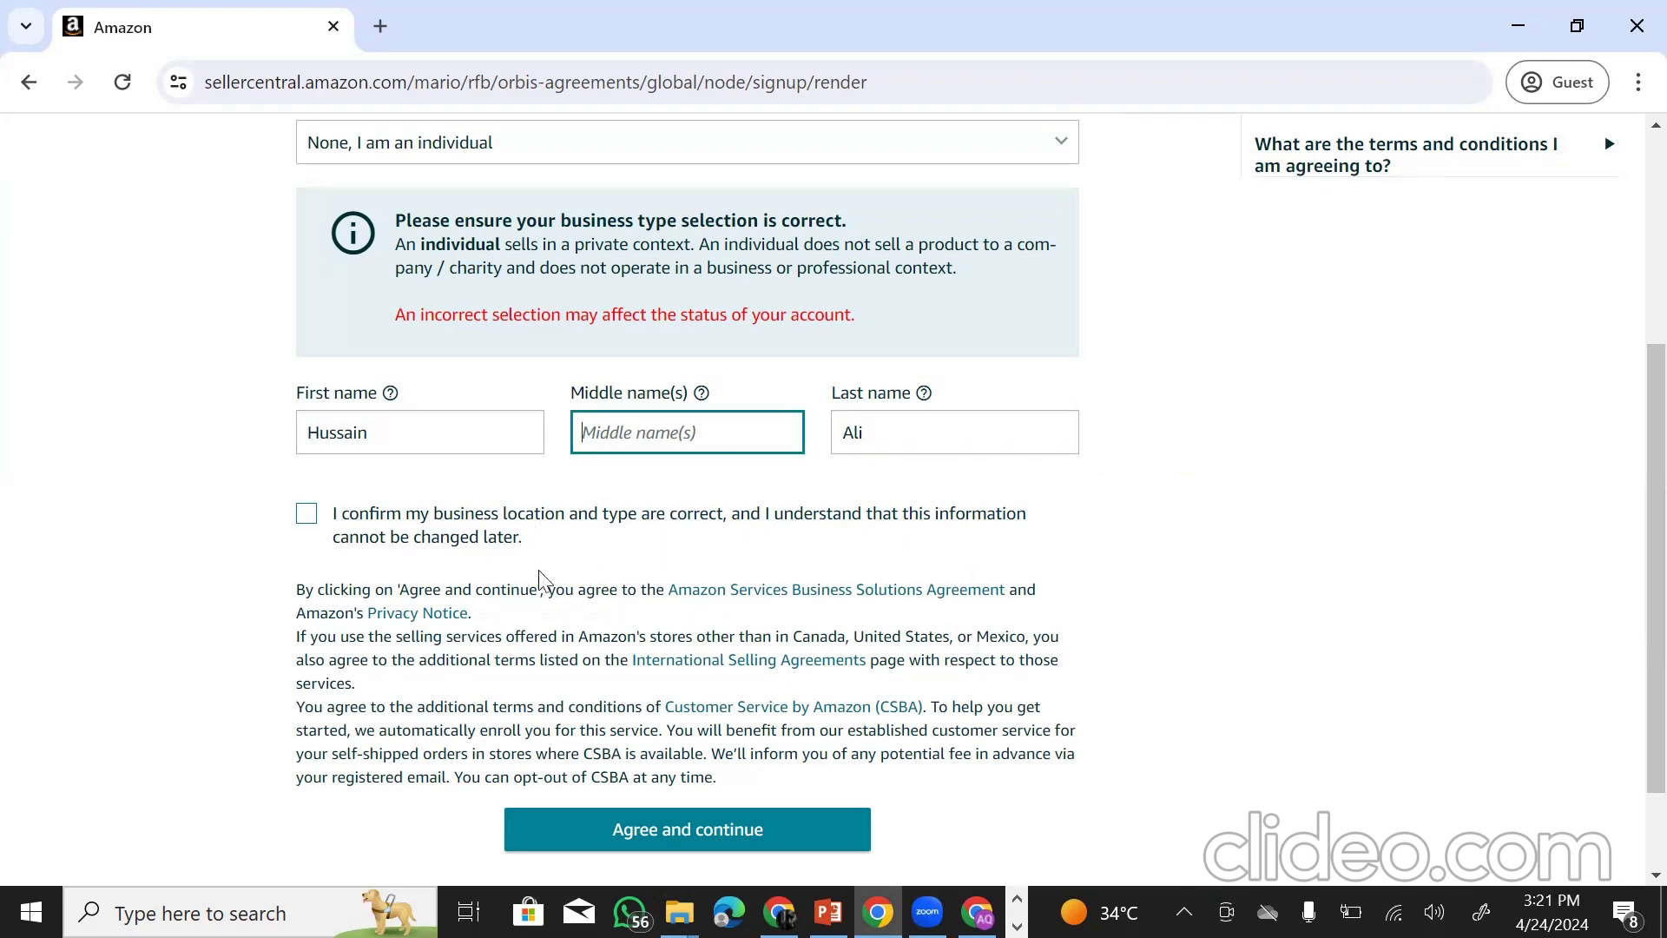
click(308, 515)
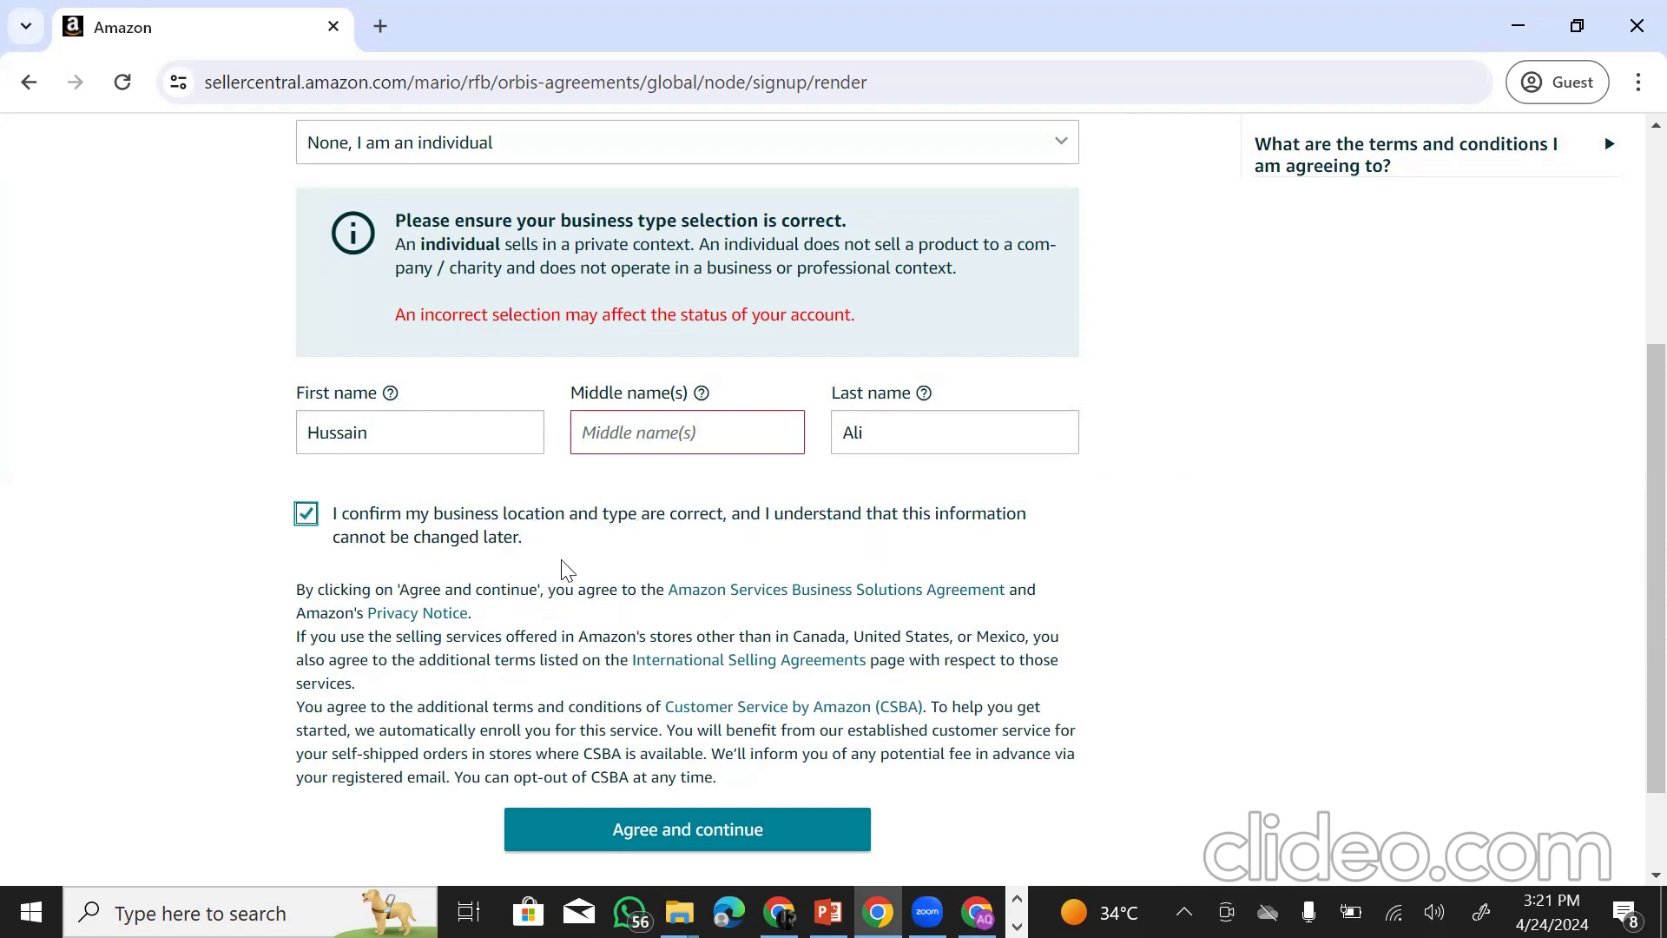
click(673, 446)
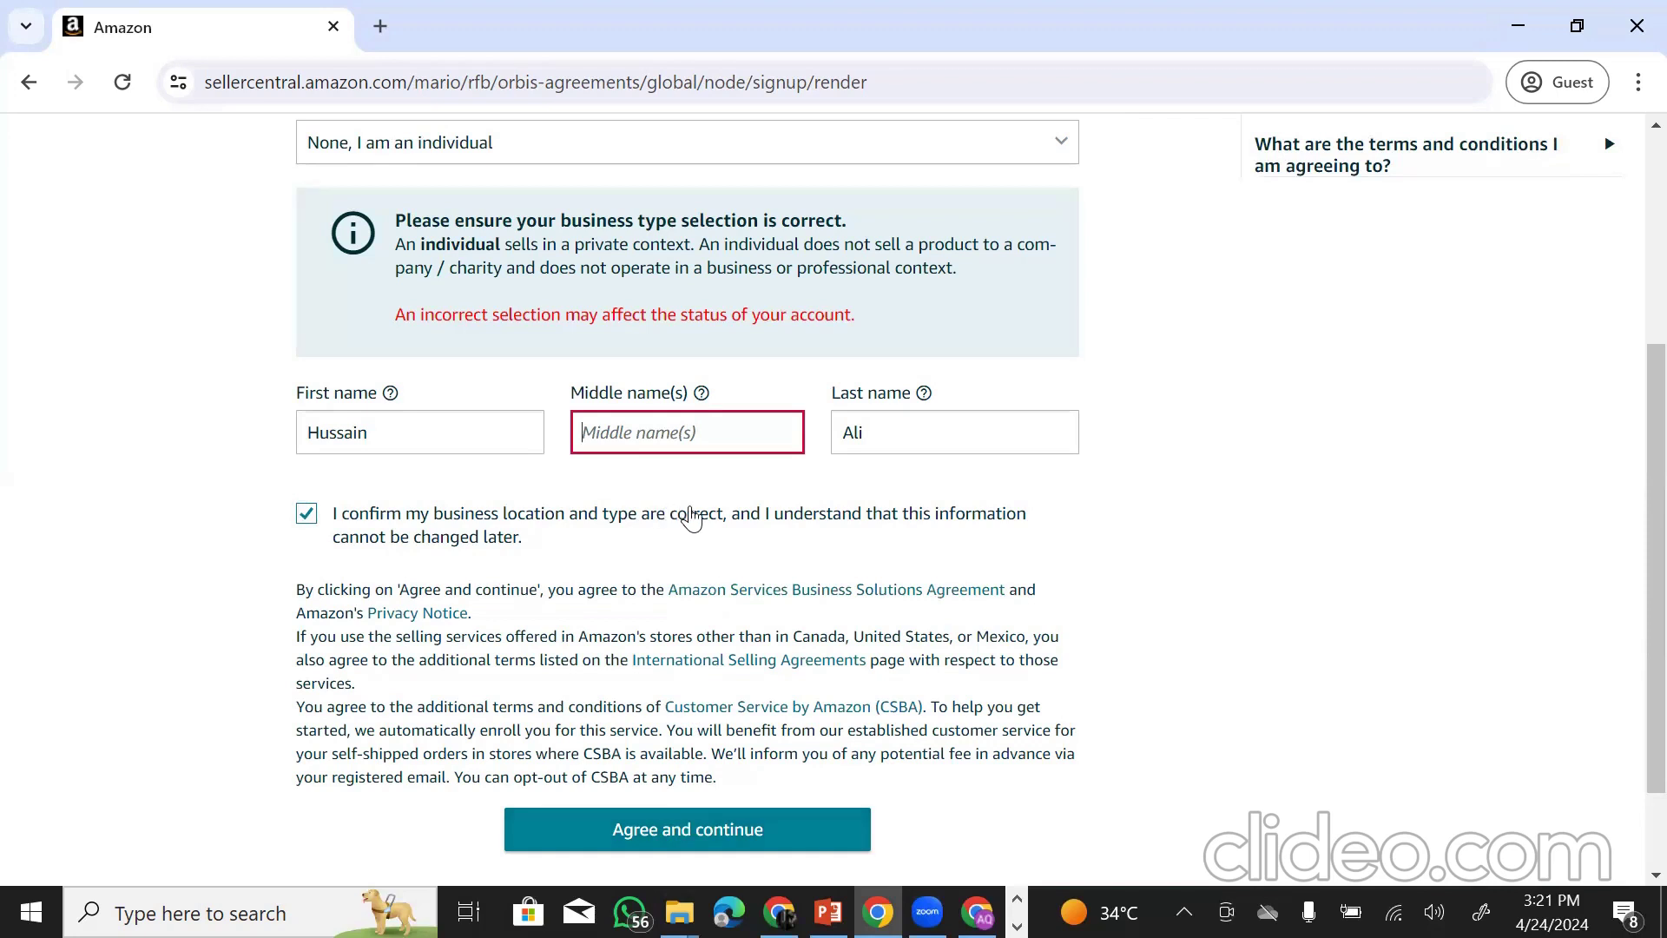
click(691, 518)
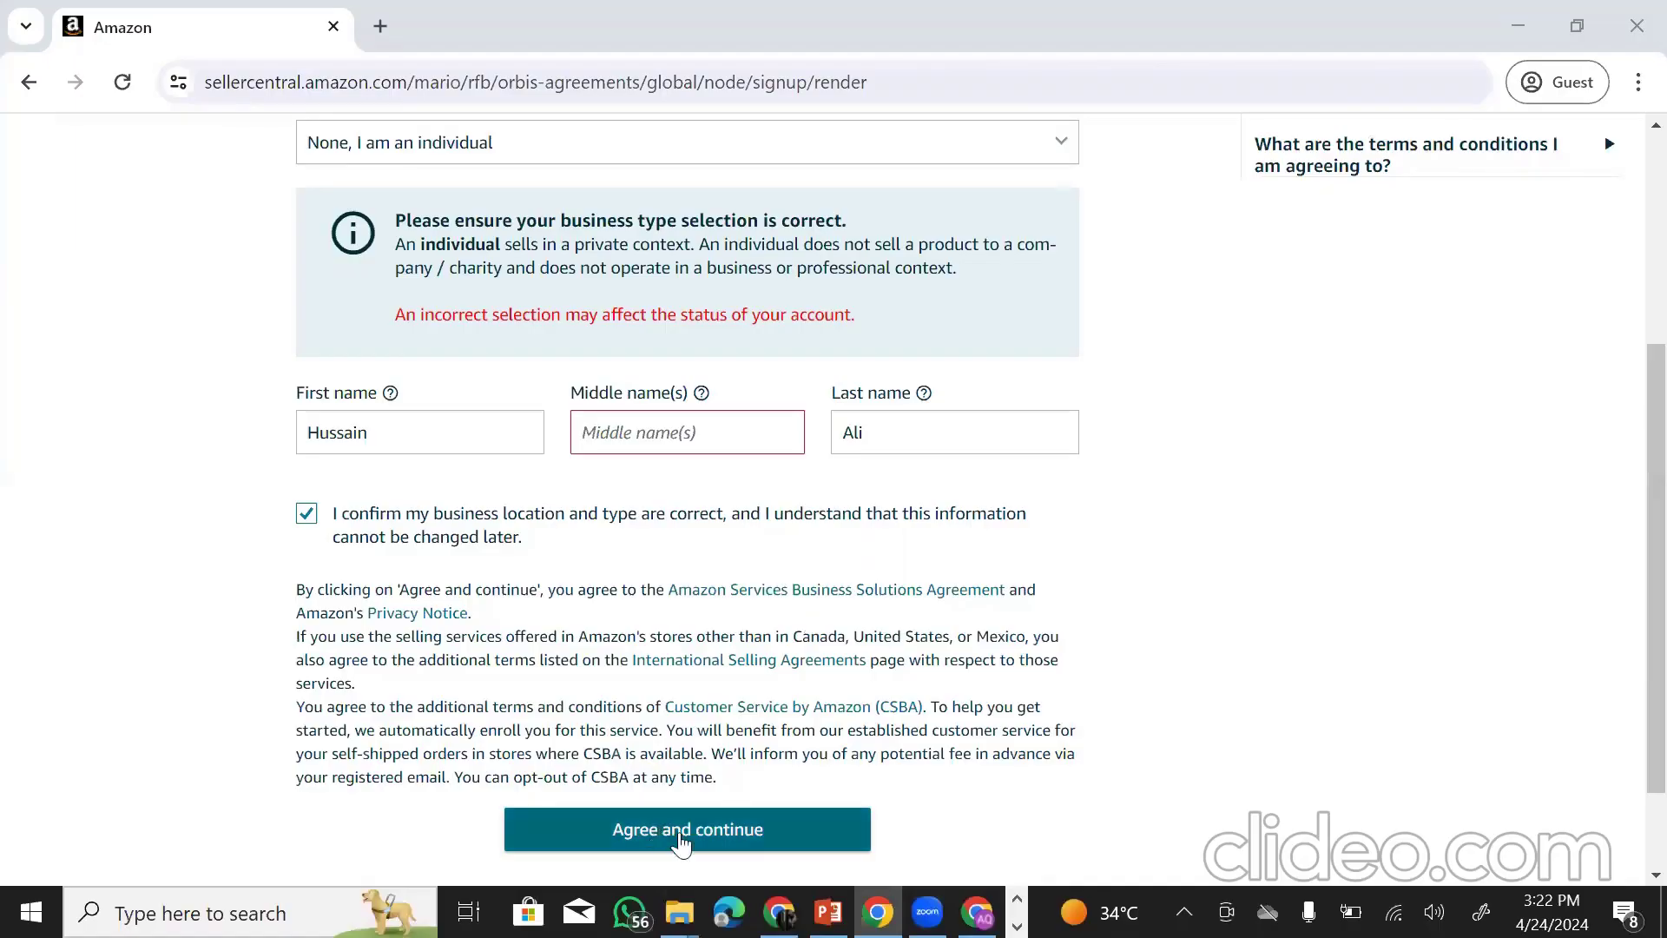
click(675, 840)
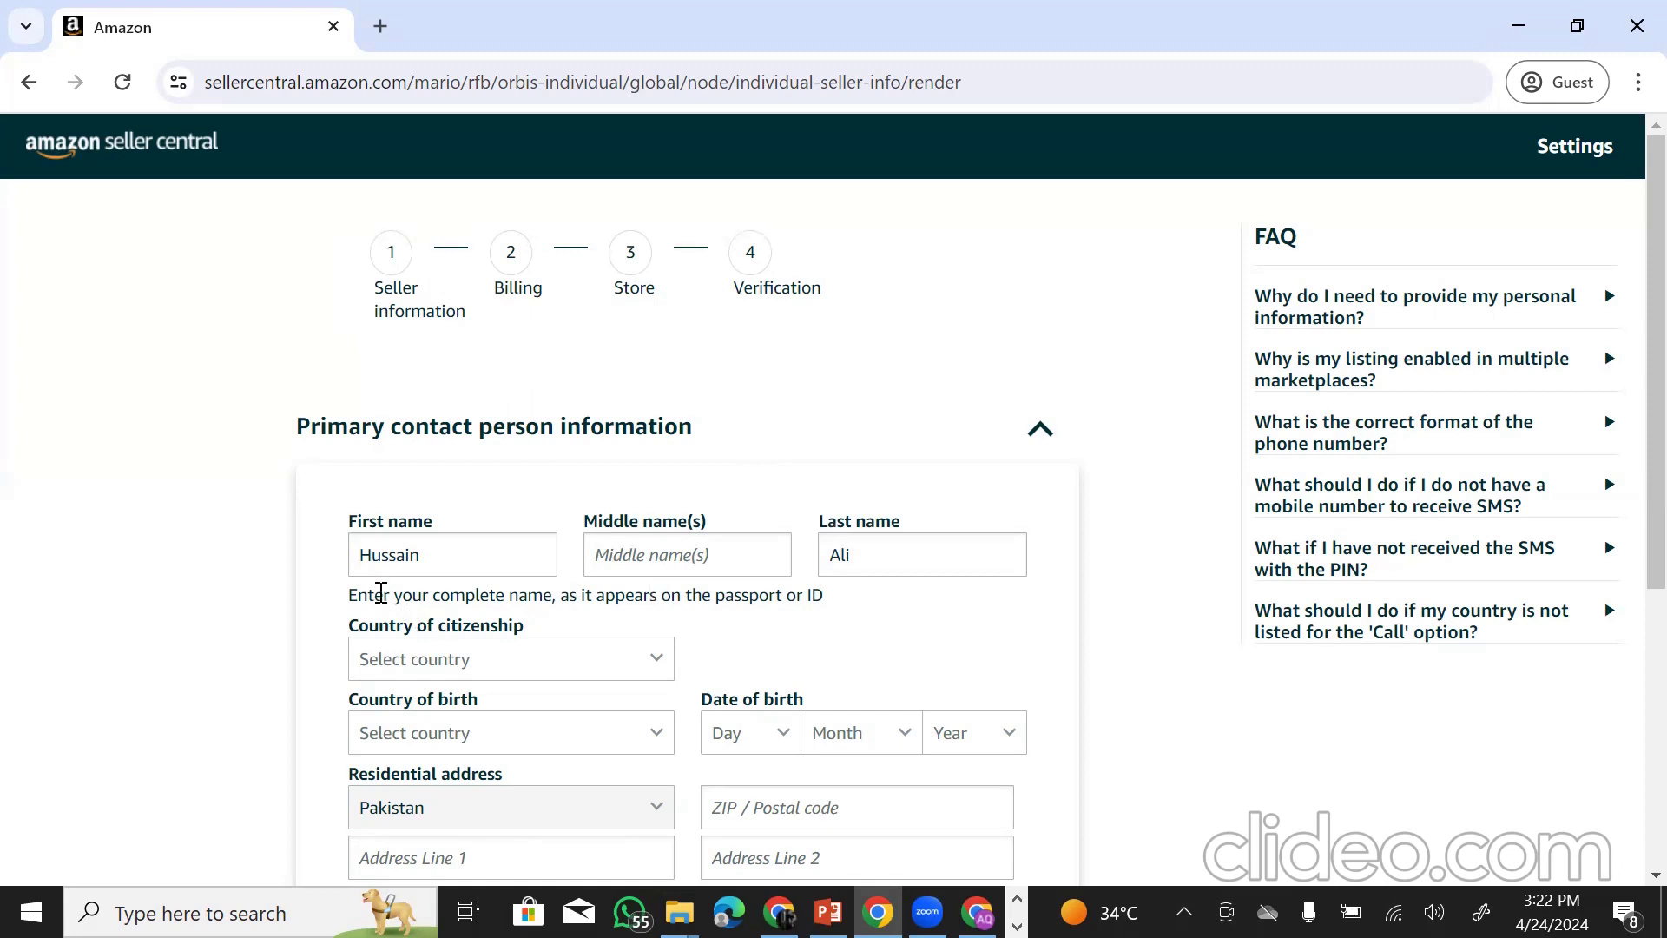
- Check the prefilled first, middle and last name fields and clear the passport-name hint
click(446, 568)
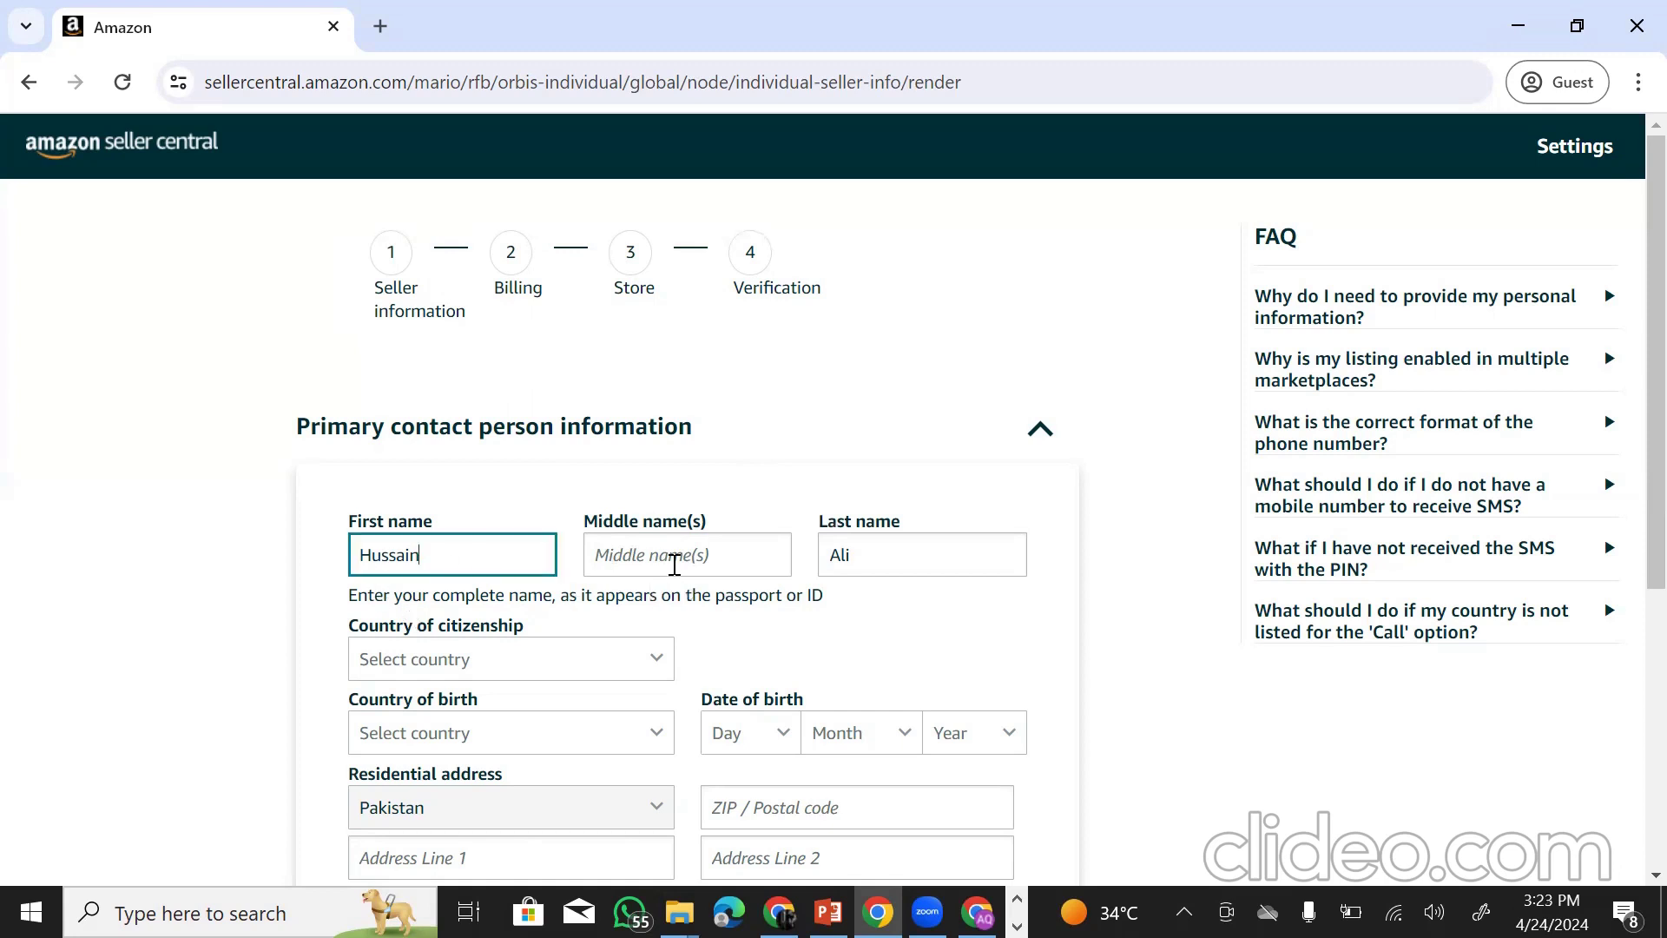
click(676, 566)
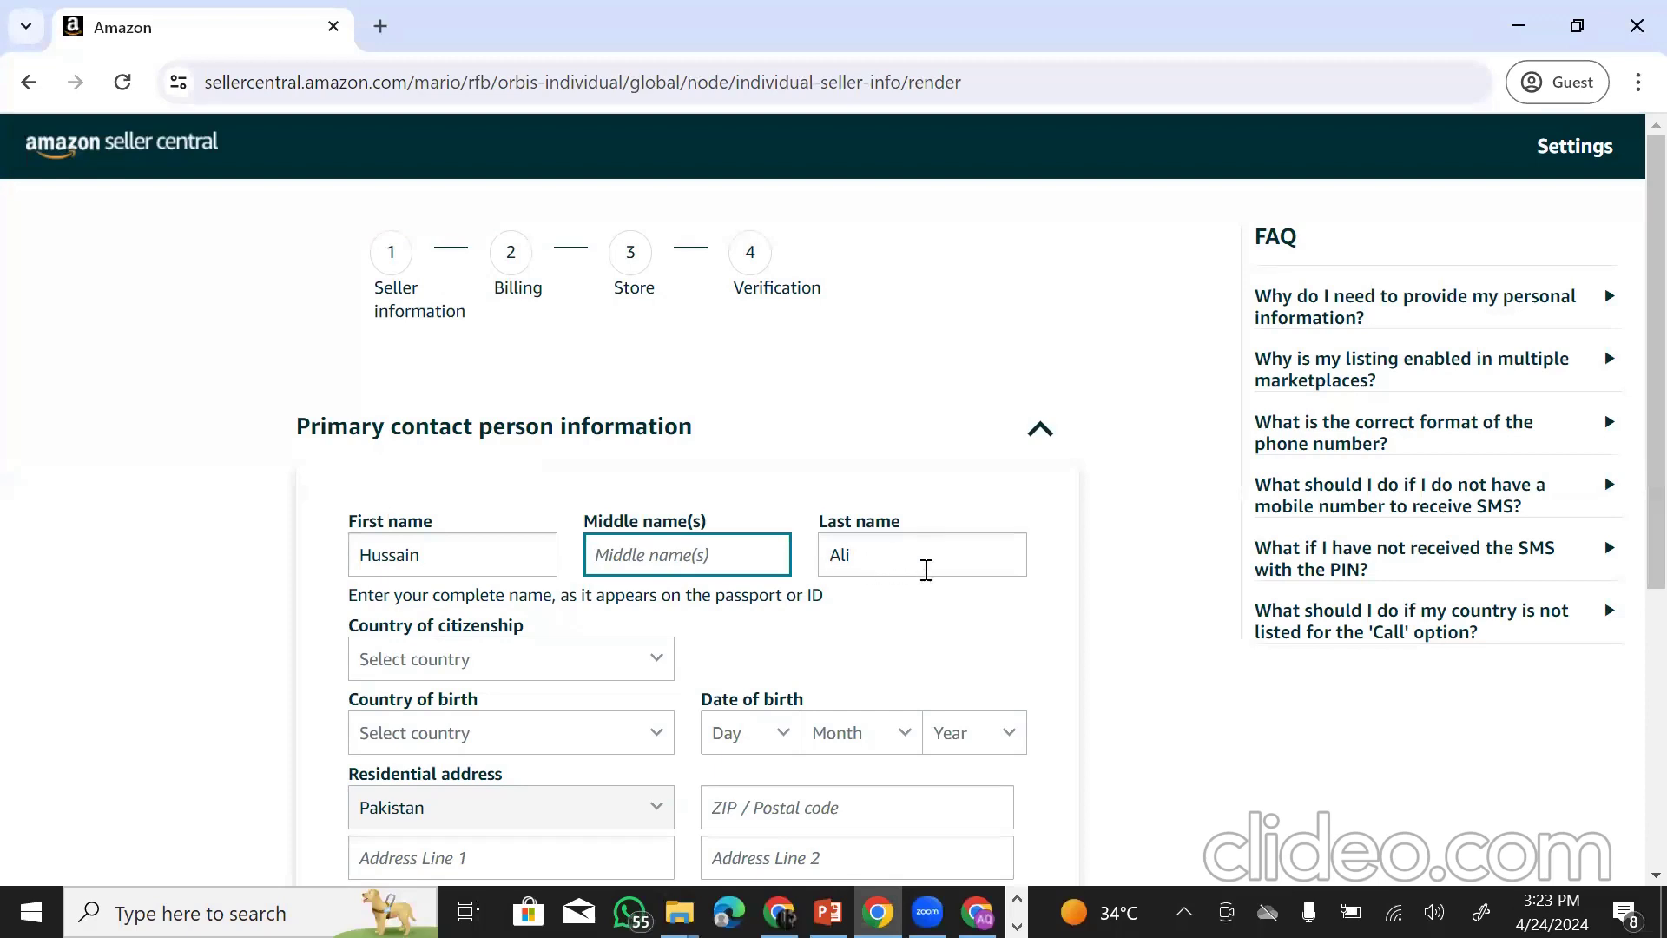
click(901, 559)
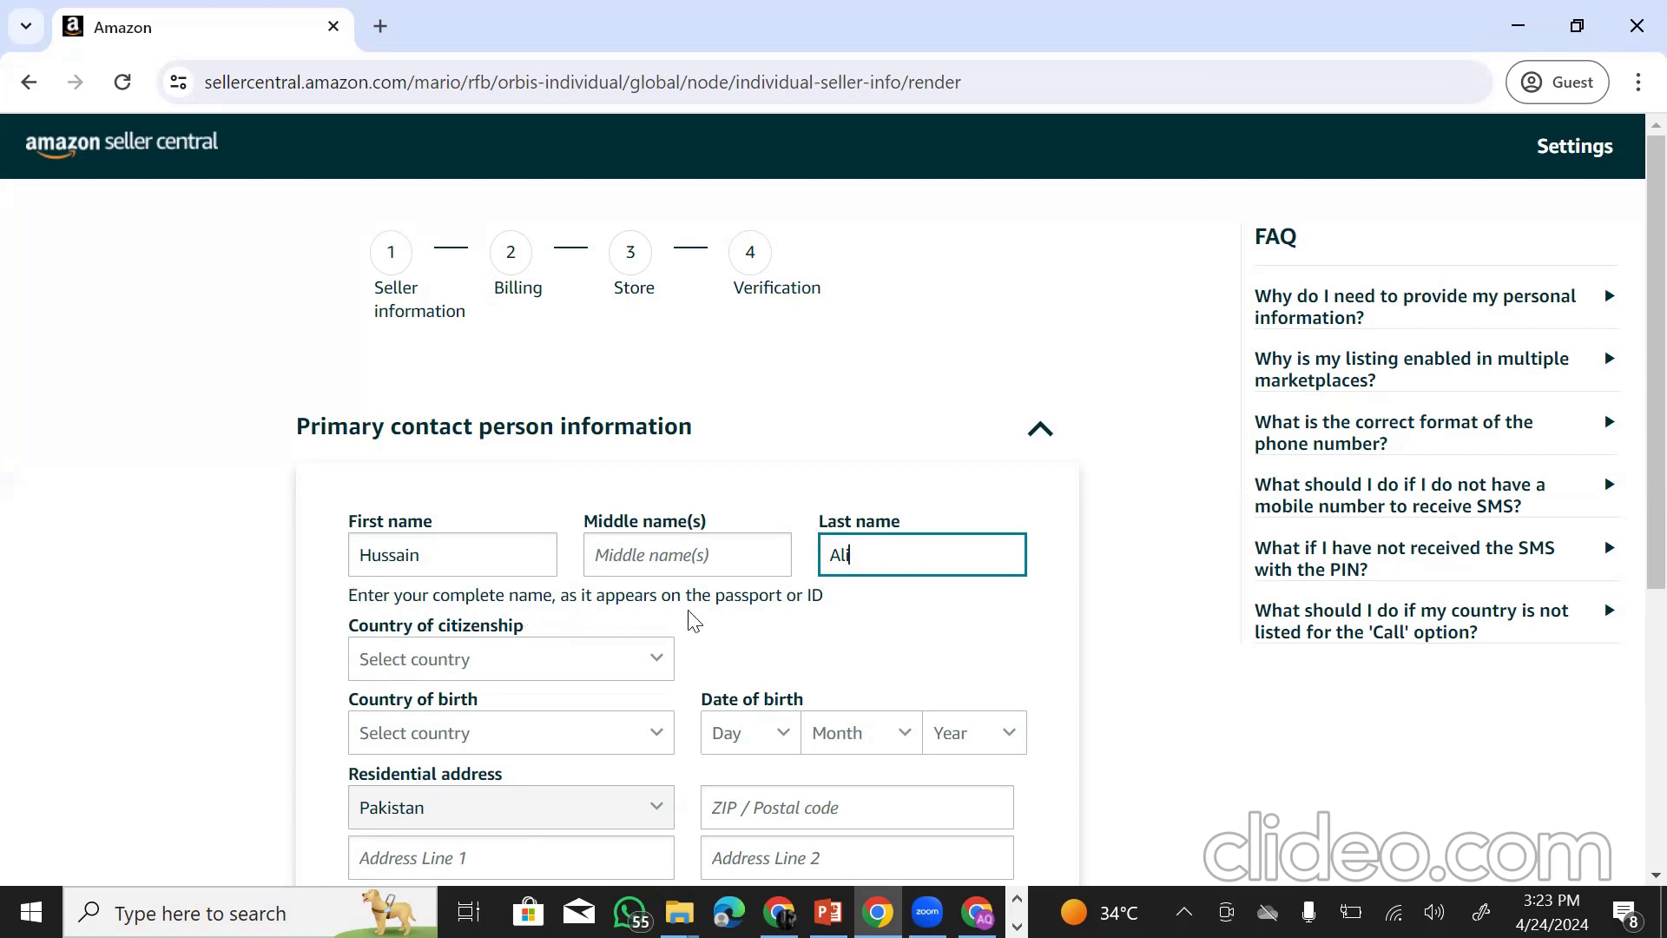
drag(701, 597, 903, 648)
click(903, 650)
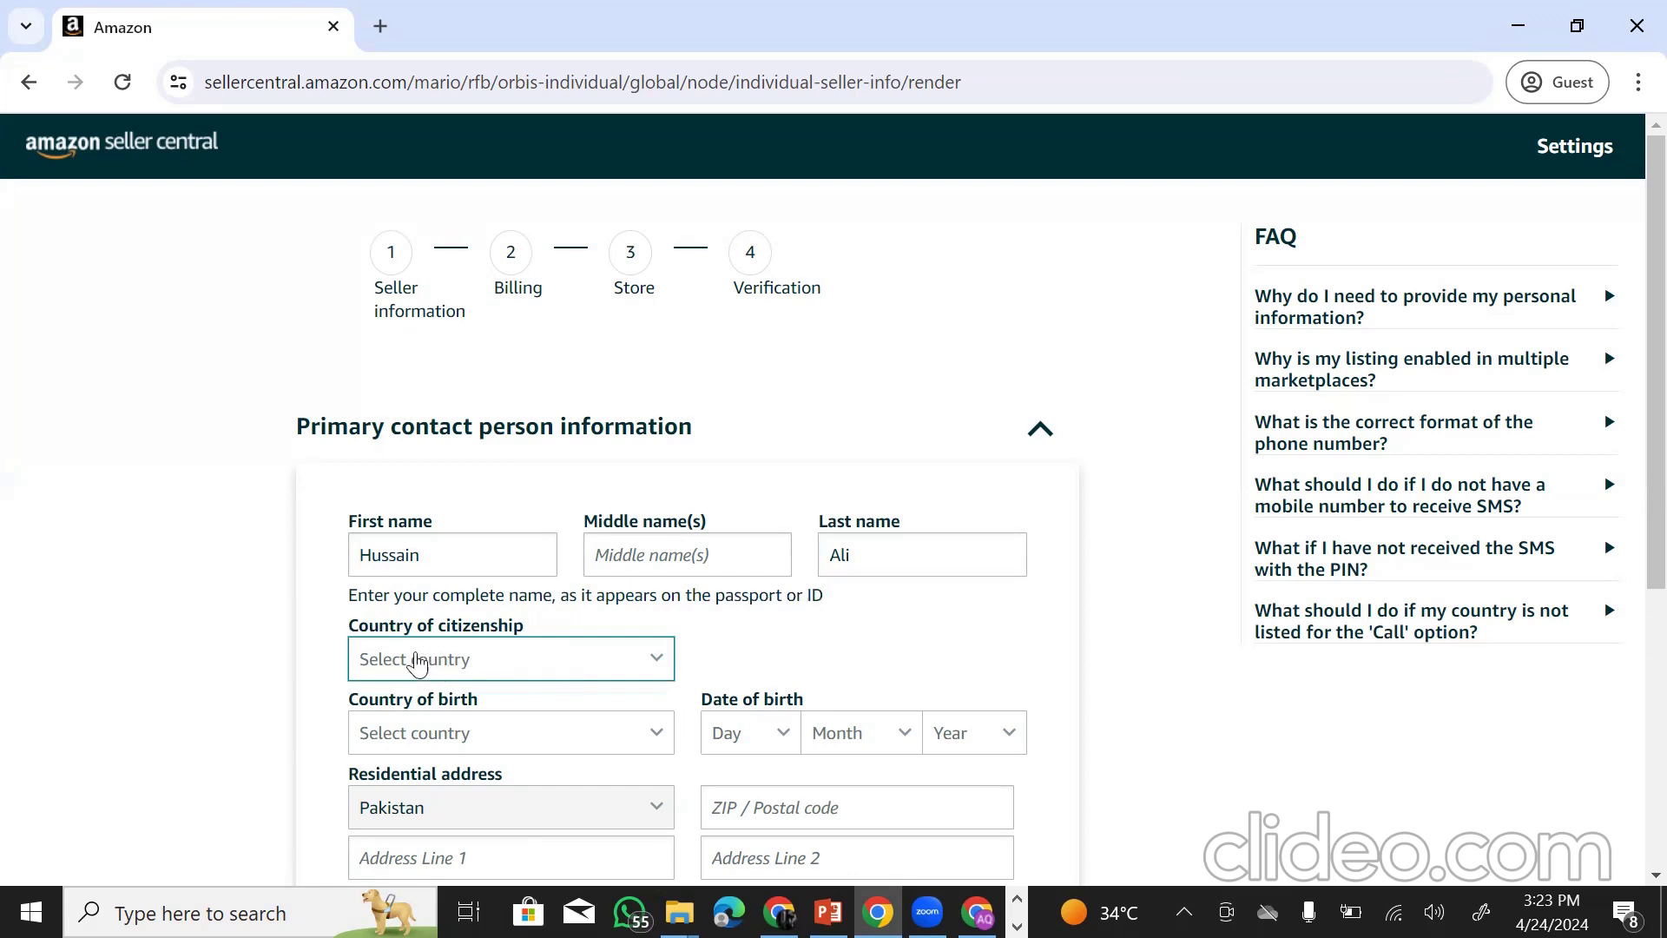
- Choose Pakistan as the country of citizenship
click(583, 659)
scroll(495, 508, down, 10)
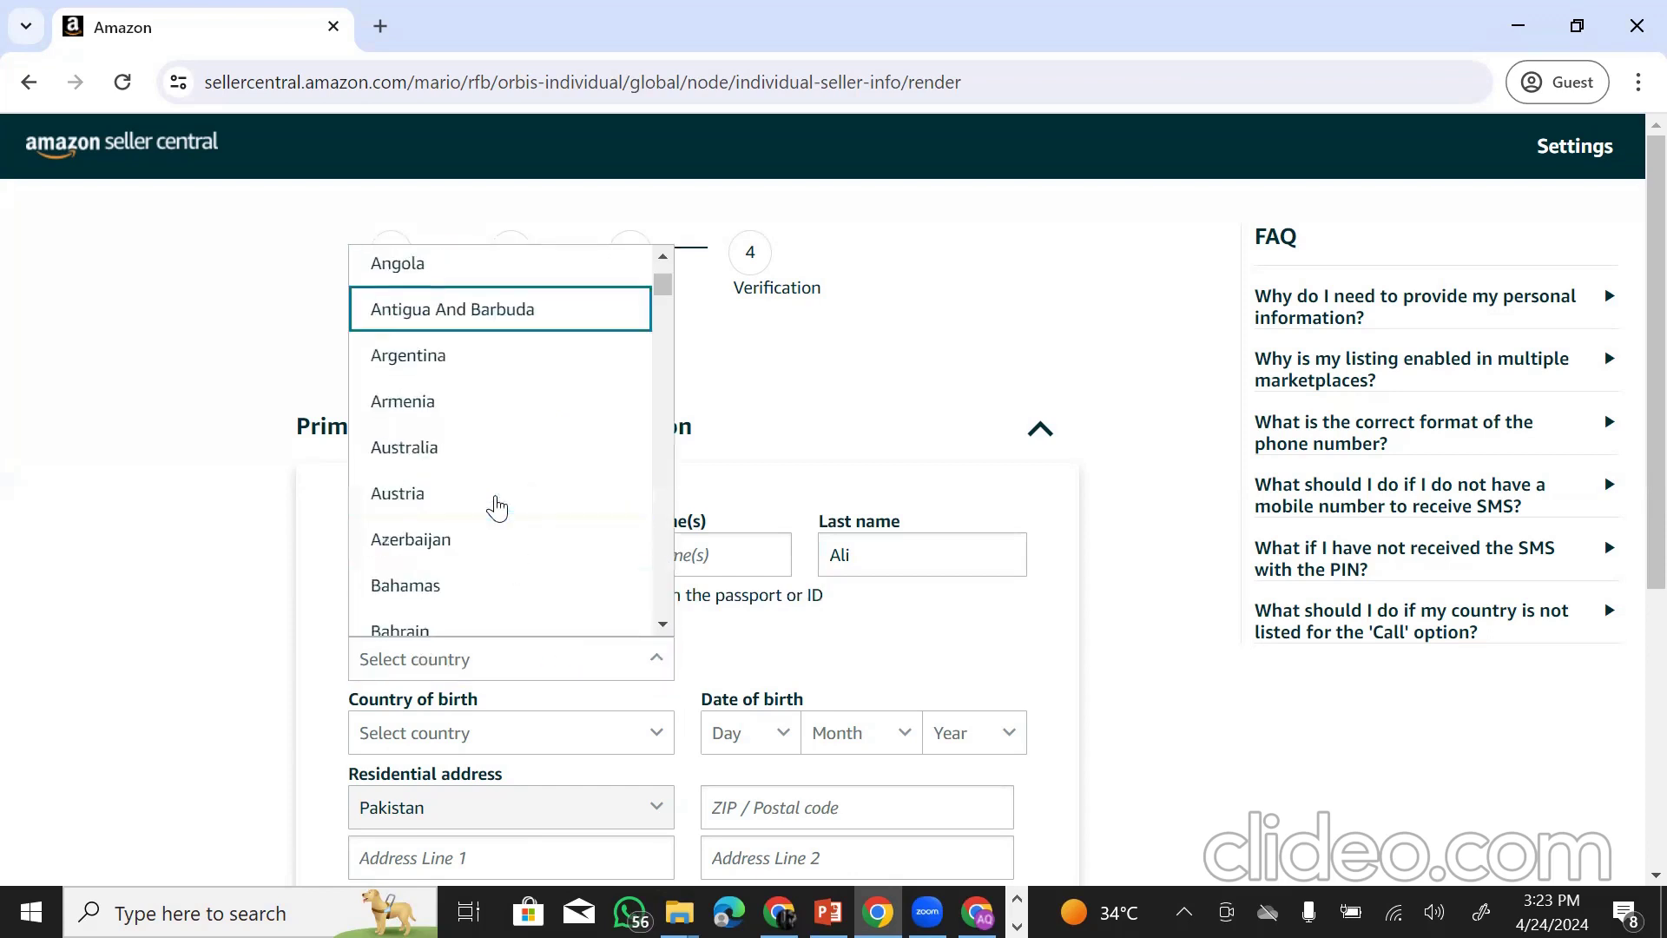
scroll(498, 514, down, 15)
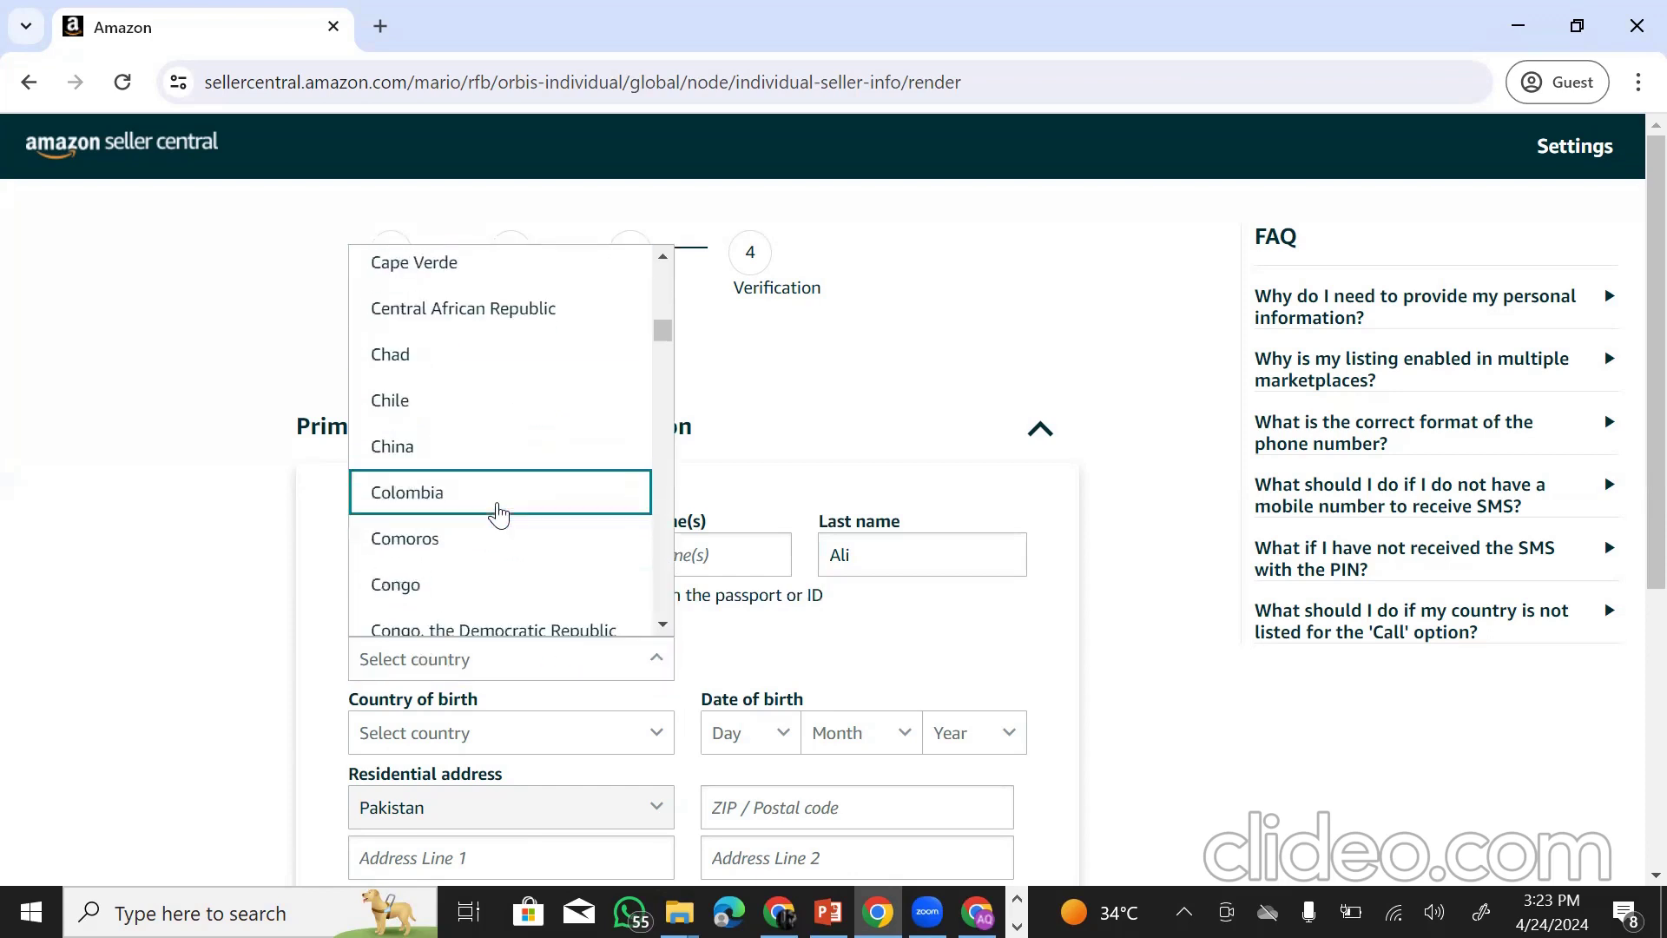
scroll(499, 516, down, 15)
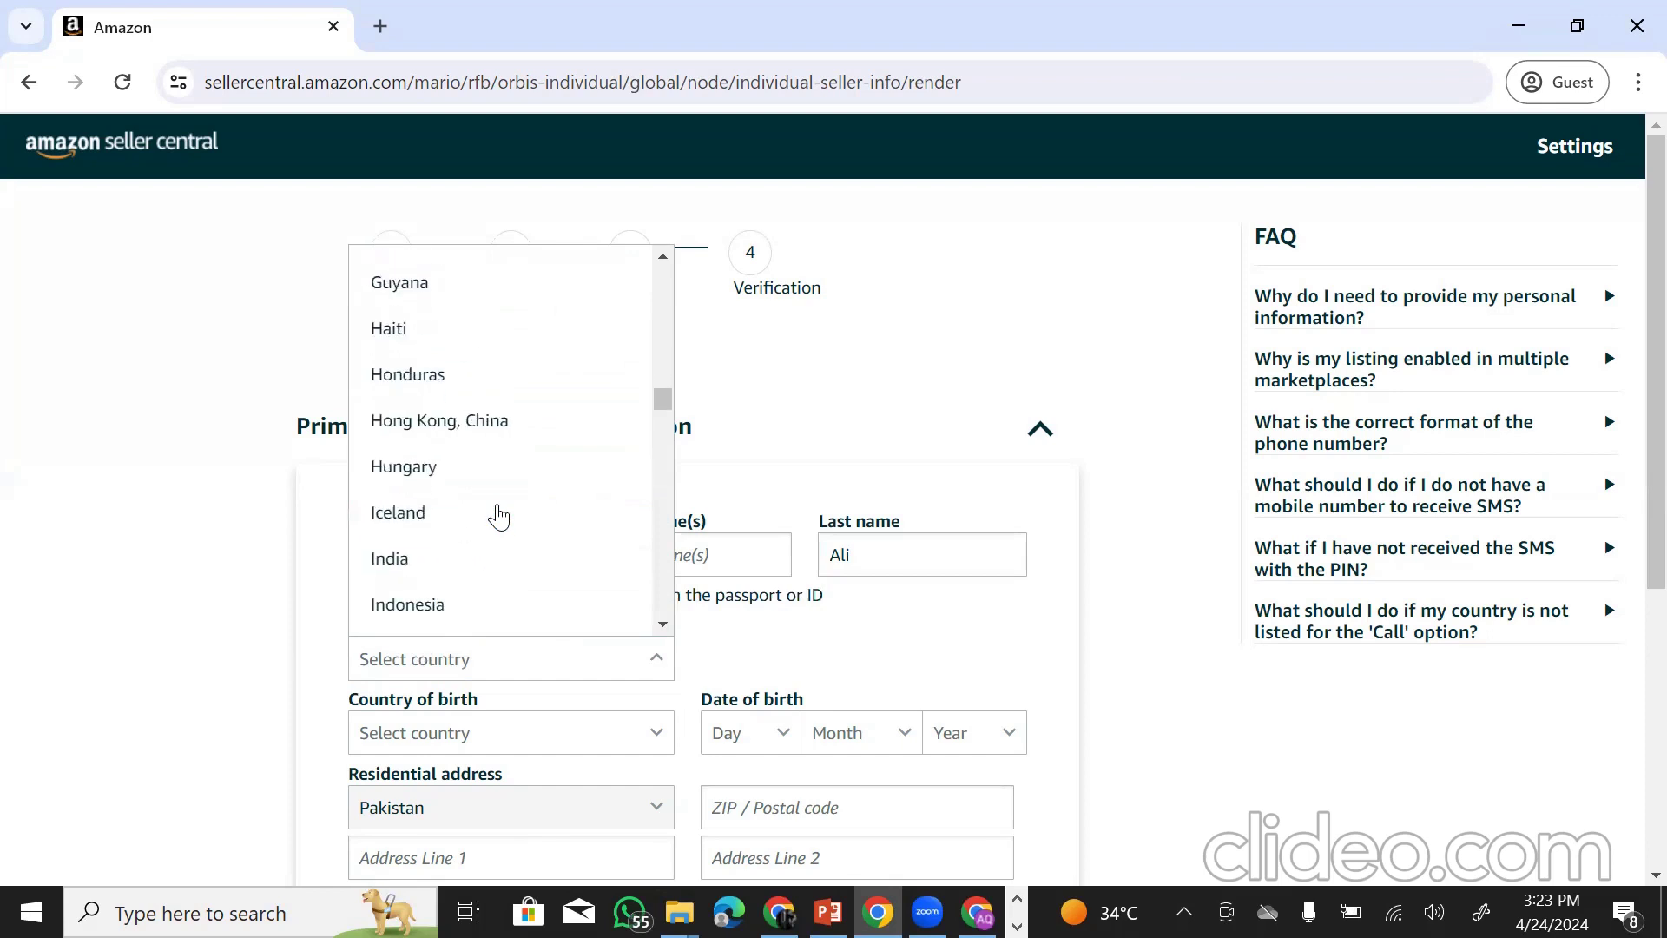
scroll(500, 516, down, 15)
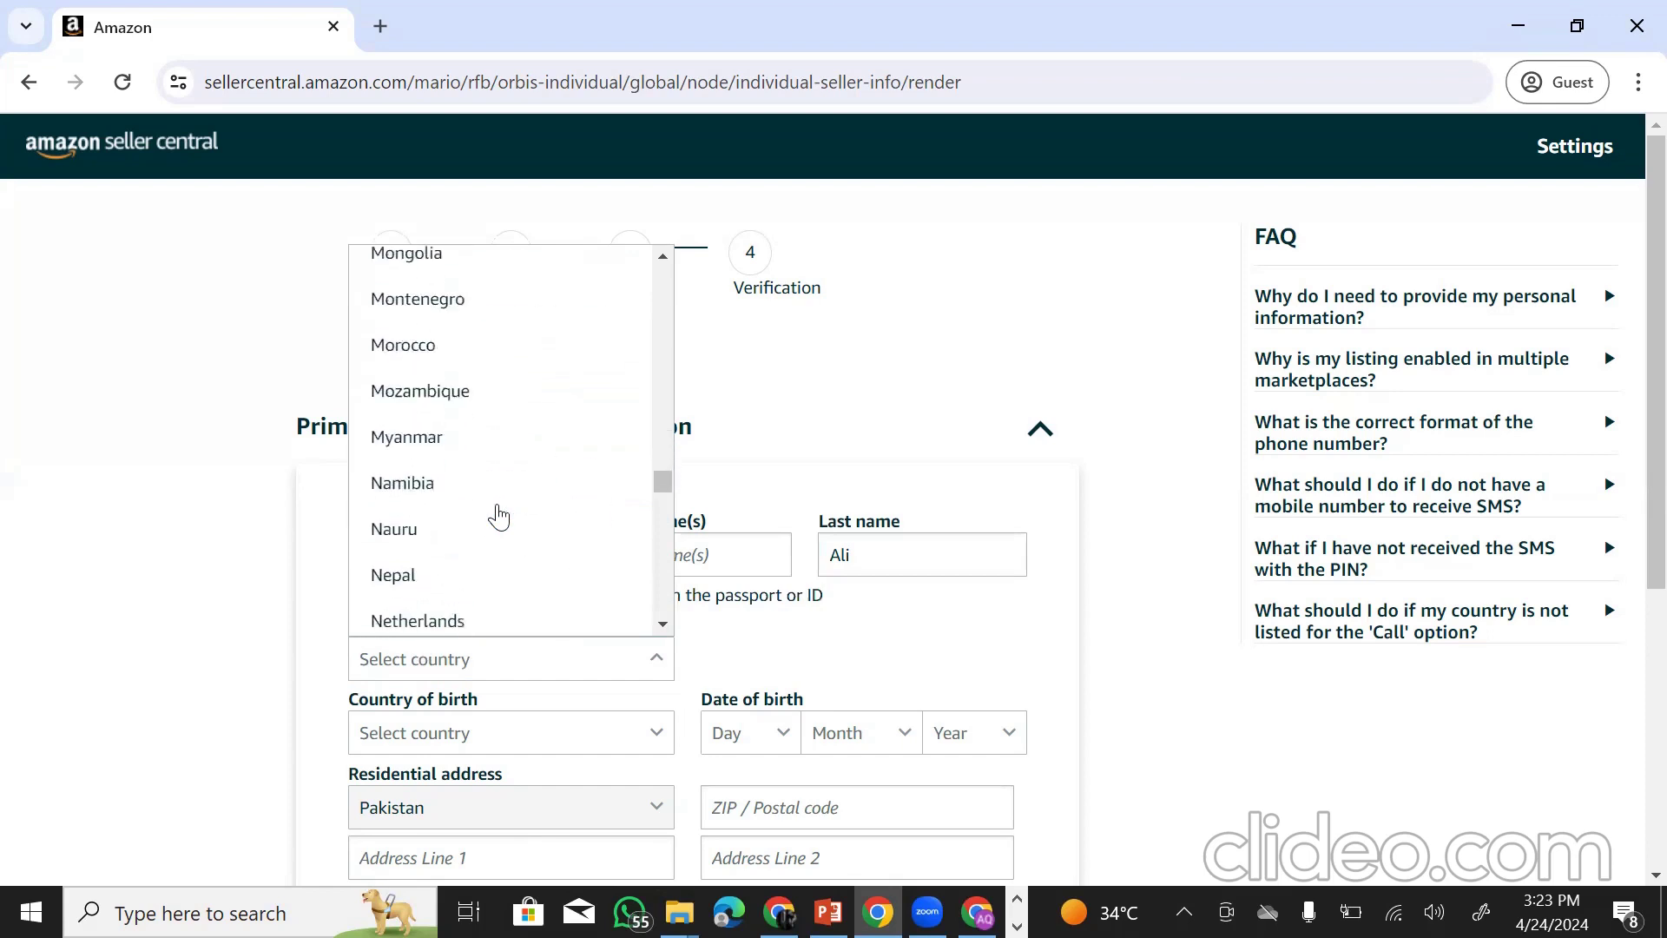
scroll(499, 516, up, 6)
scroll(498, 516, up, 4)
scroll(495, 517, down, 10)
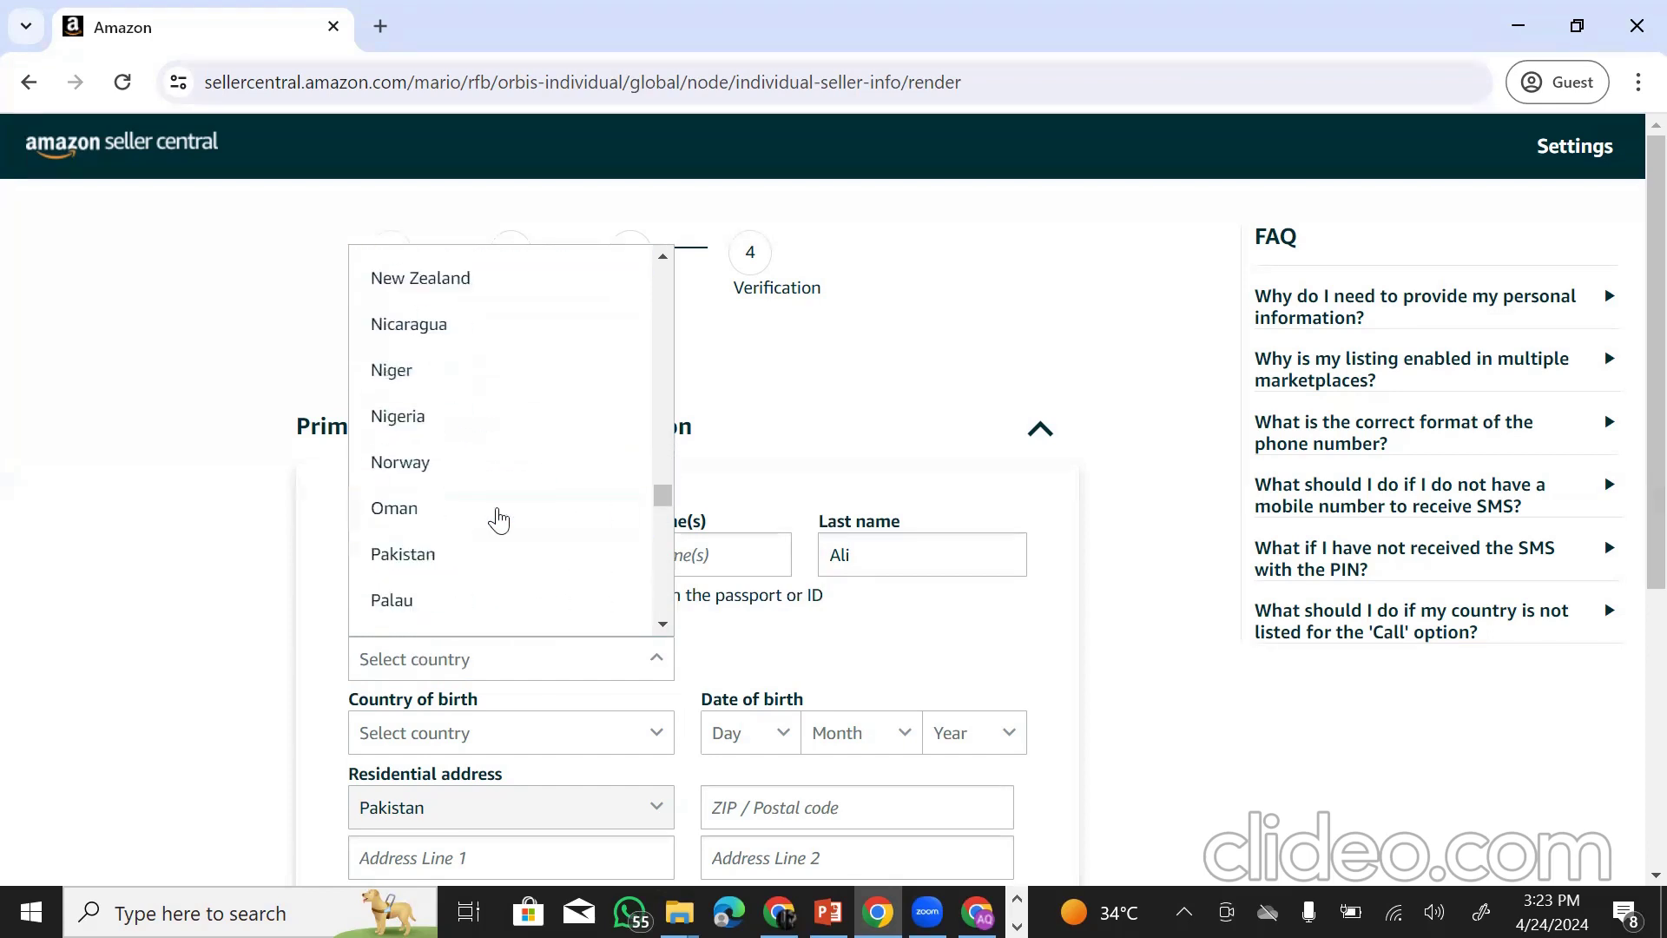
click(486, 553)
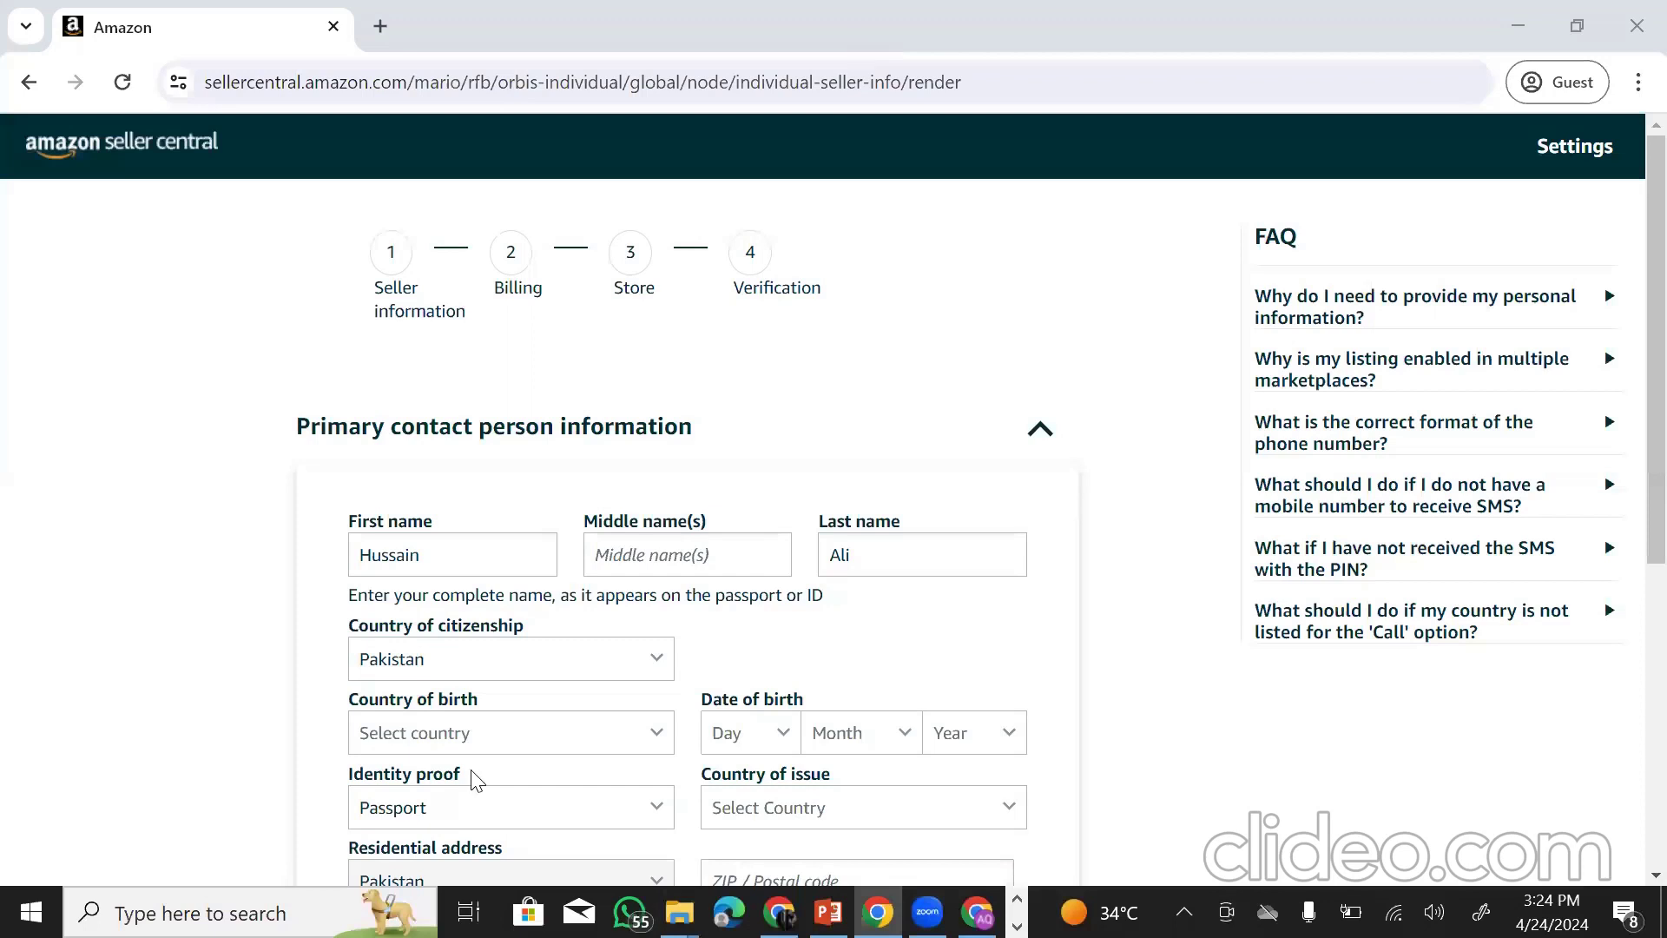
- Choose Pakistan as the country of birth
click(644, 734)
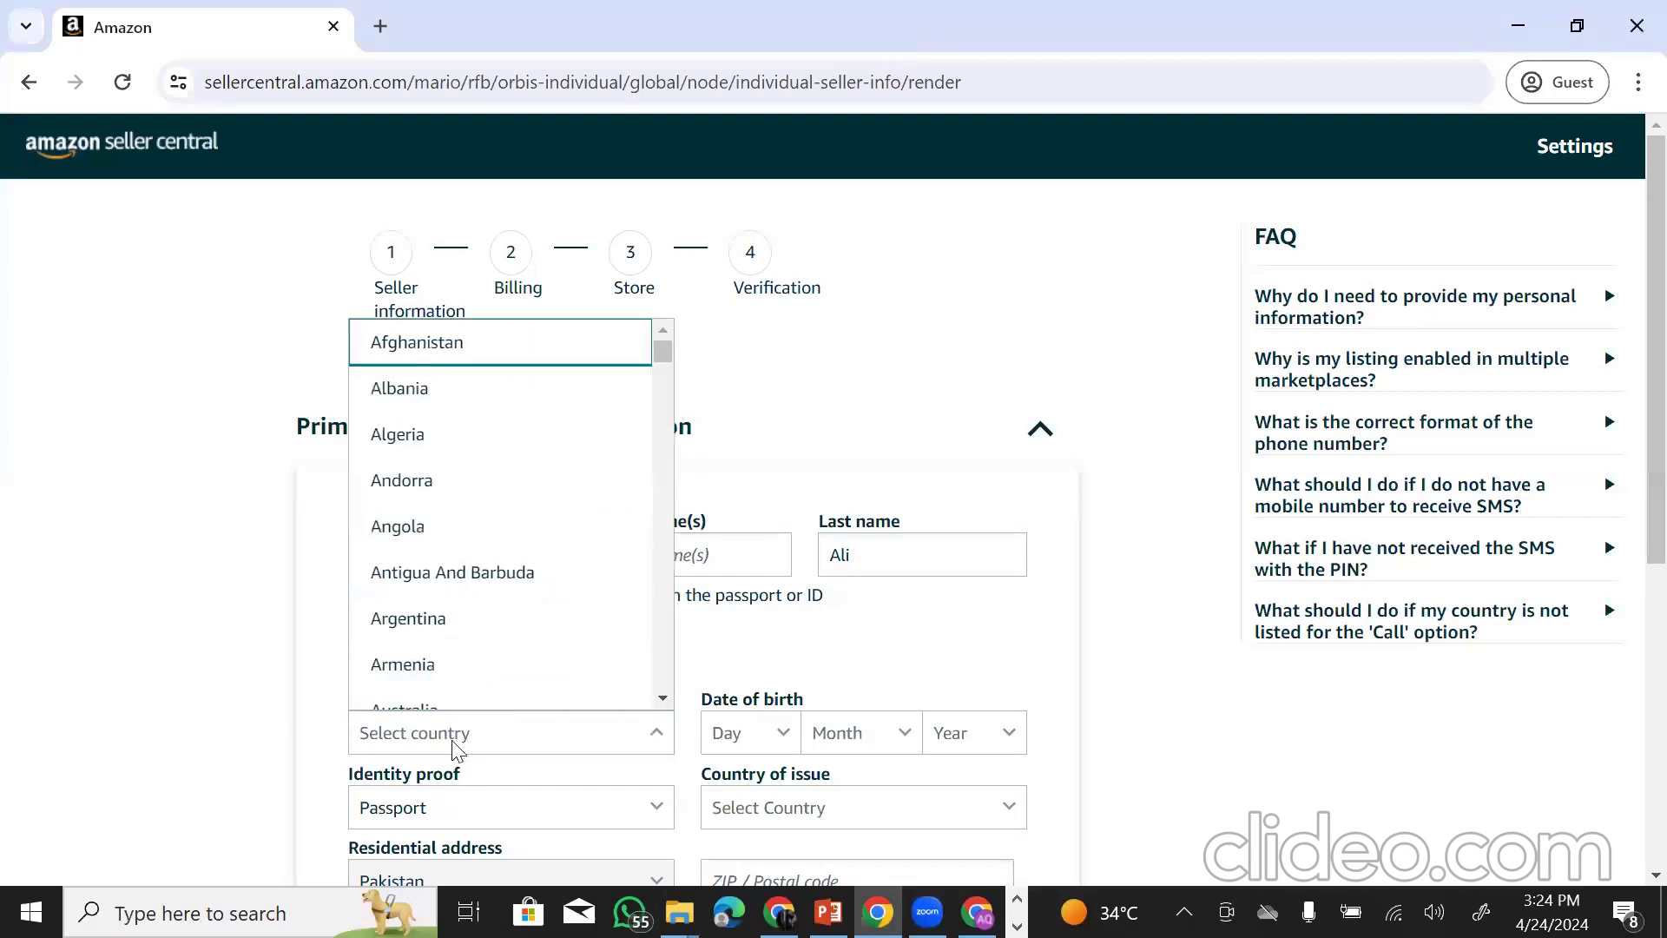
scroll(543, 588, down, 10)
scroll(542, 593, down, 20)
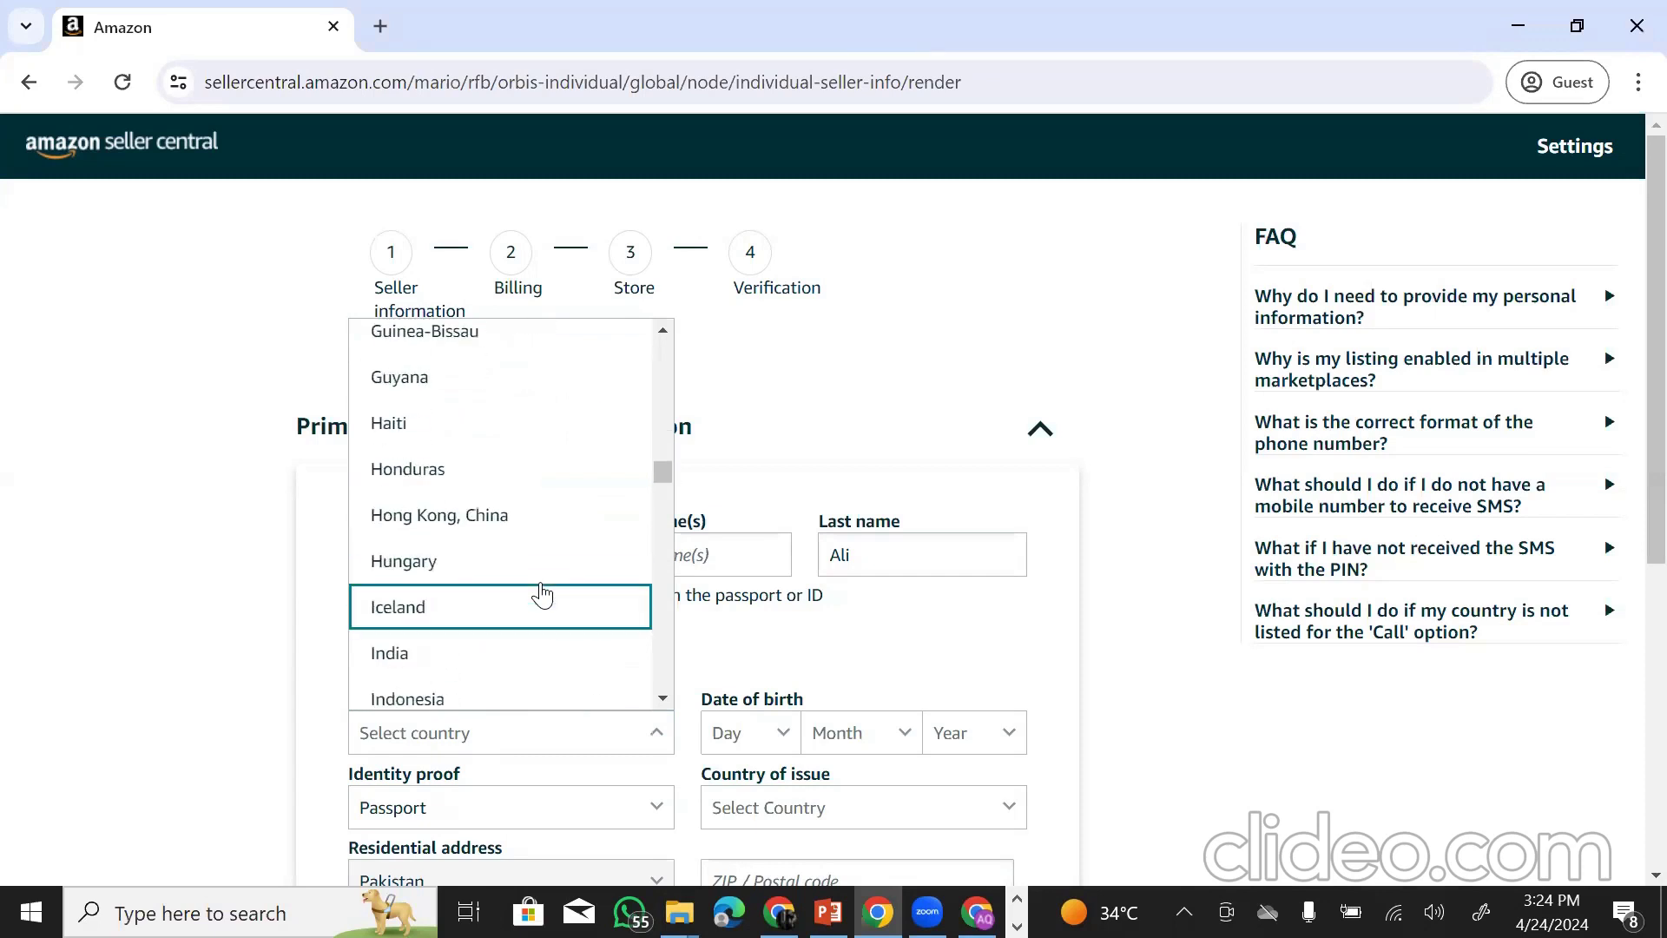
scroll(542, 593, down, 20)
click(487, 512)
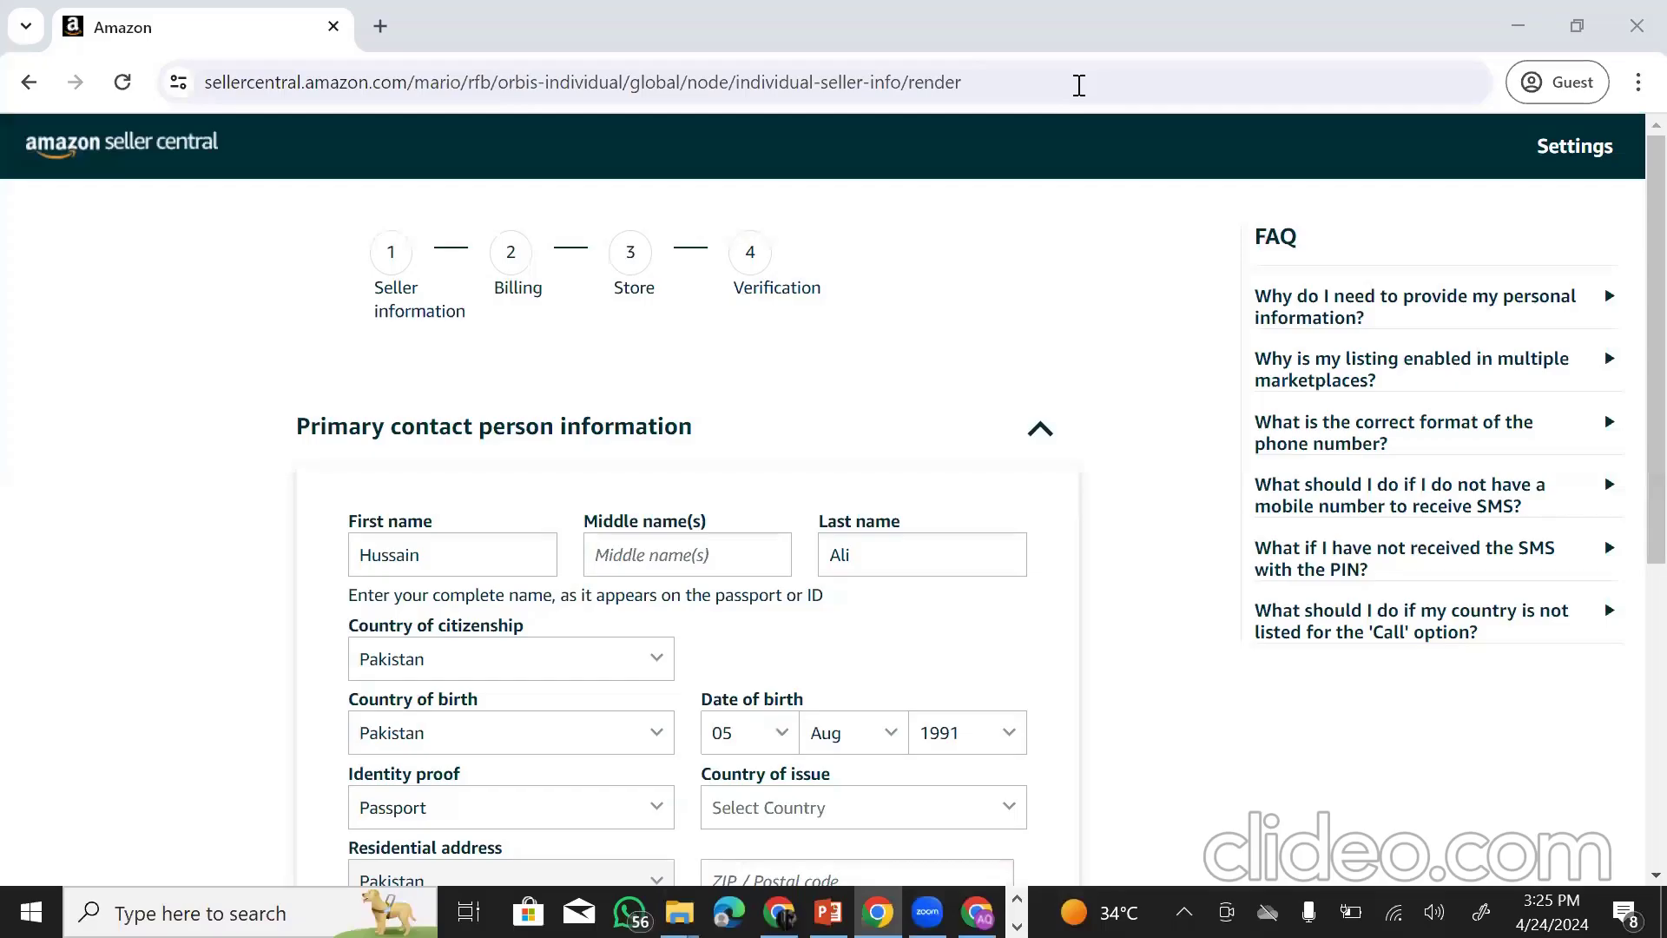
scroll(747, 745, down, 1)
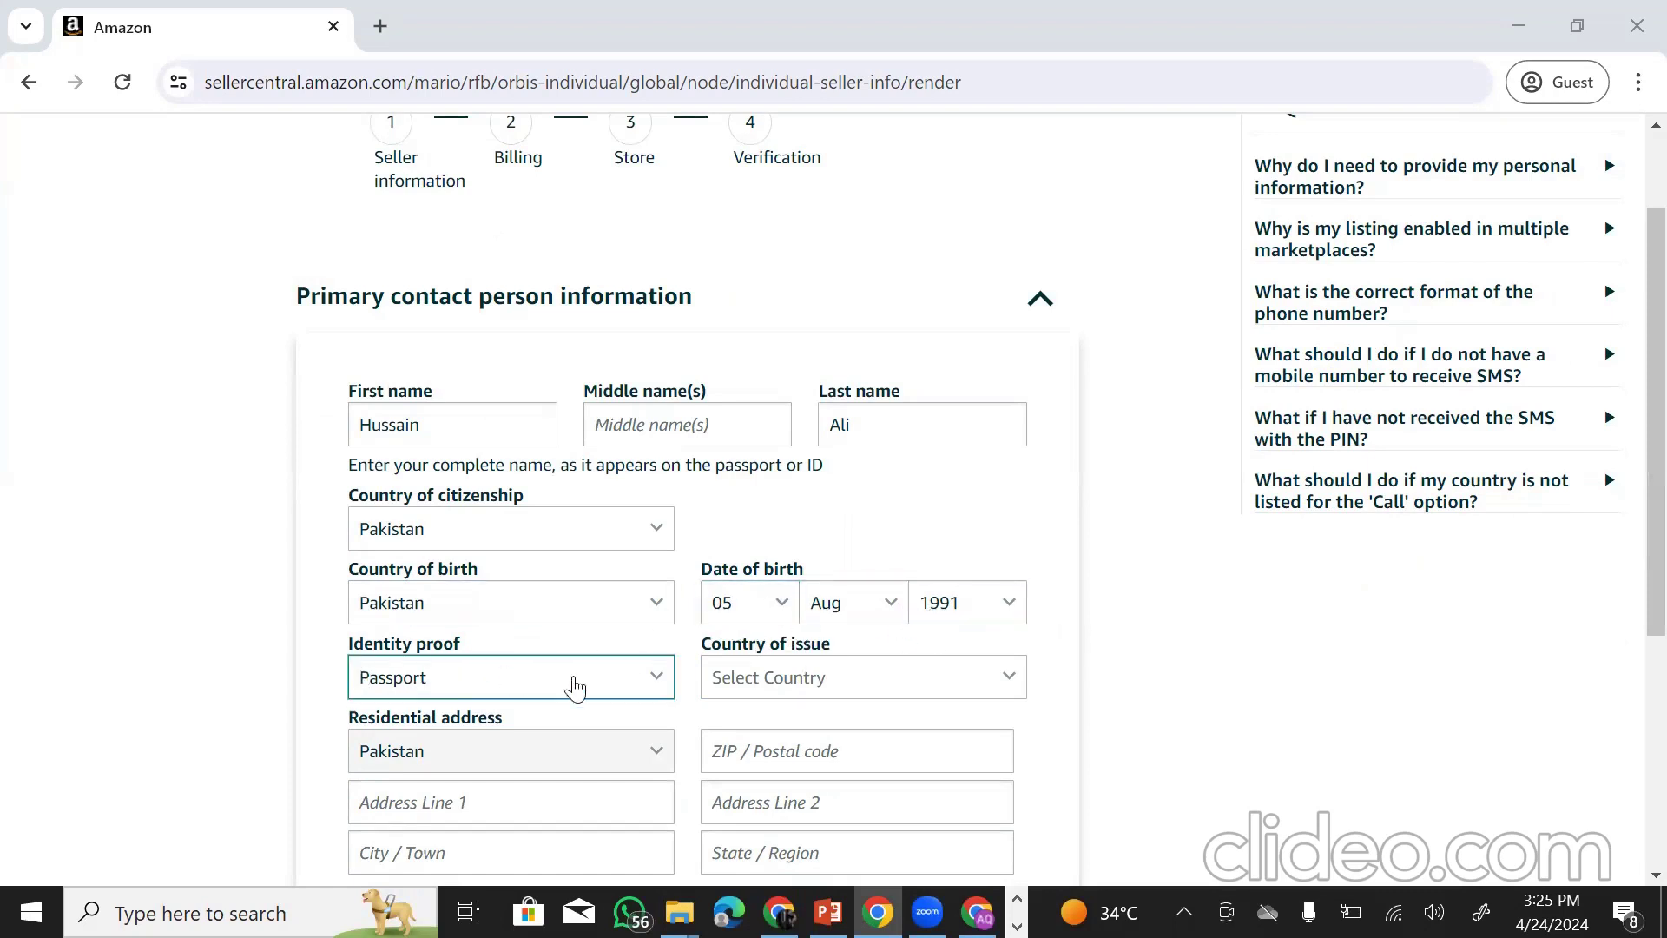
- Set the identity proof to National ID with Pakistan as country of issue
click(533, 679)
click(452, 729)
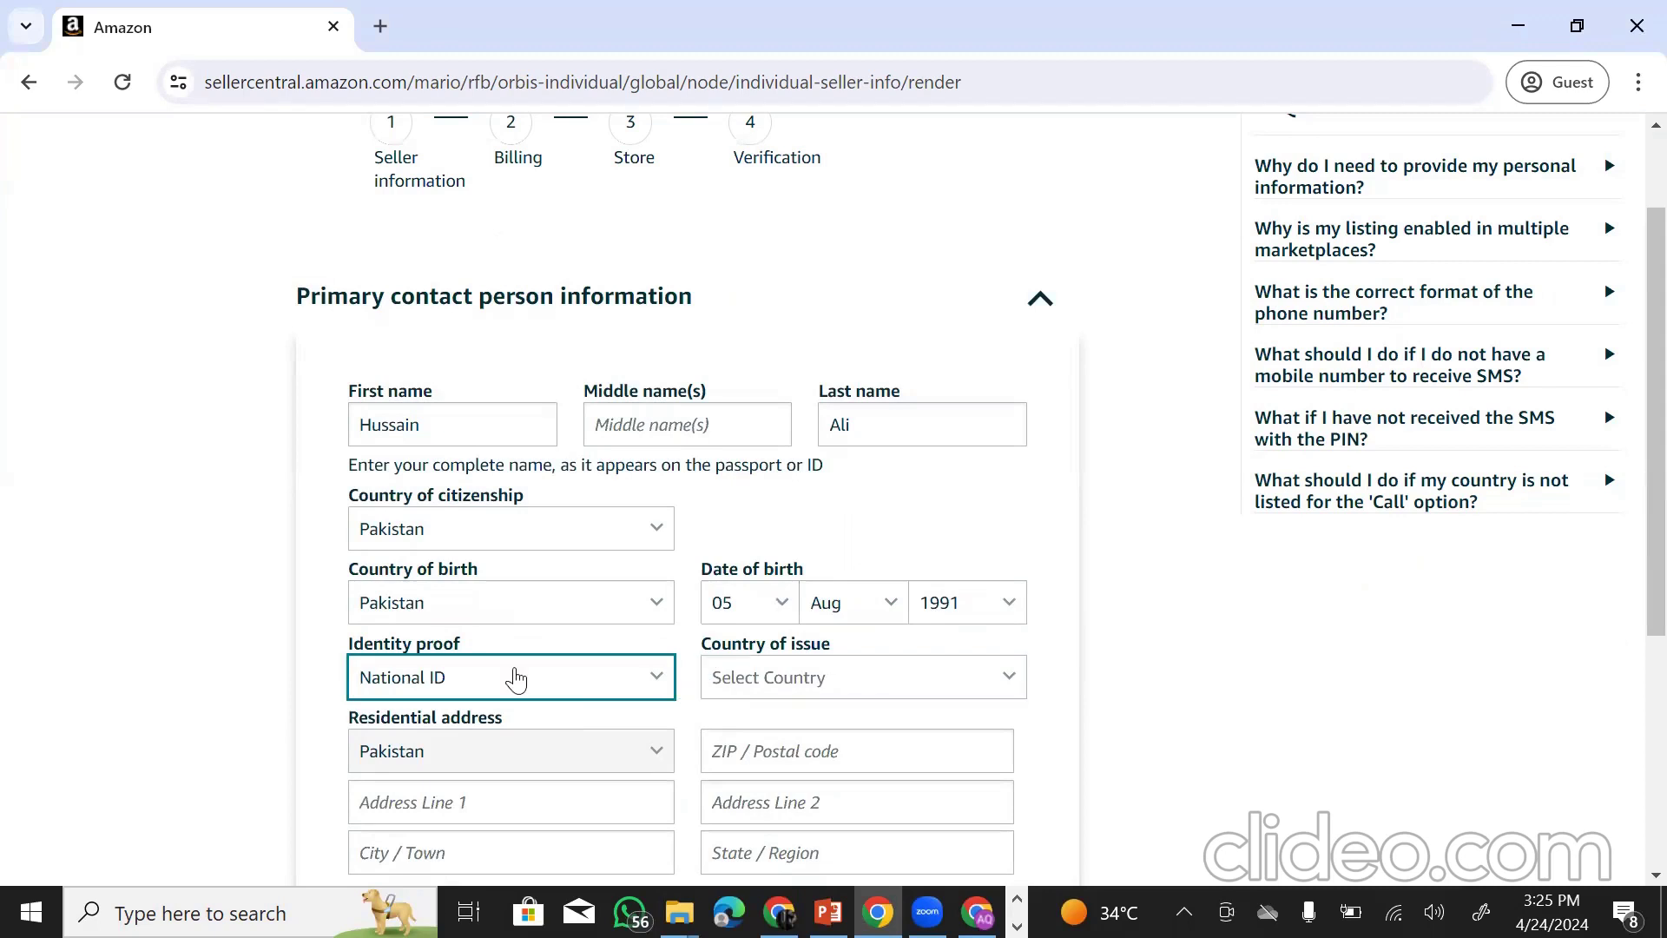
click(886, 684)
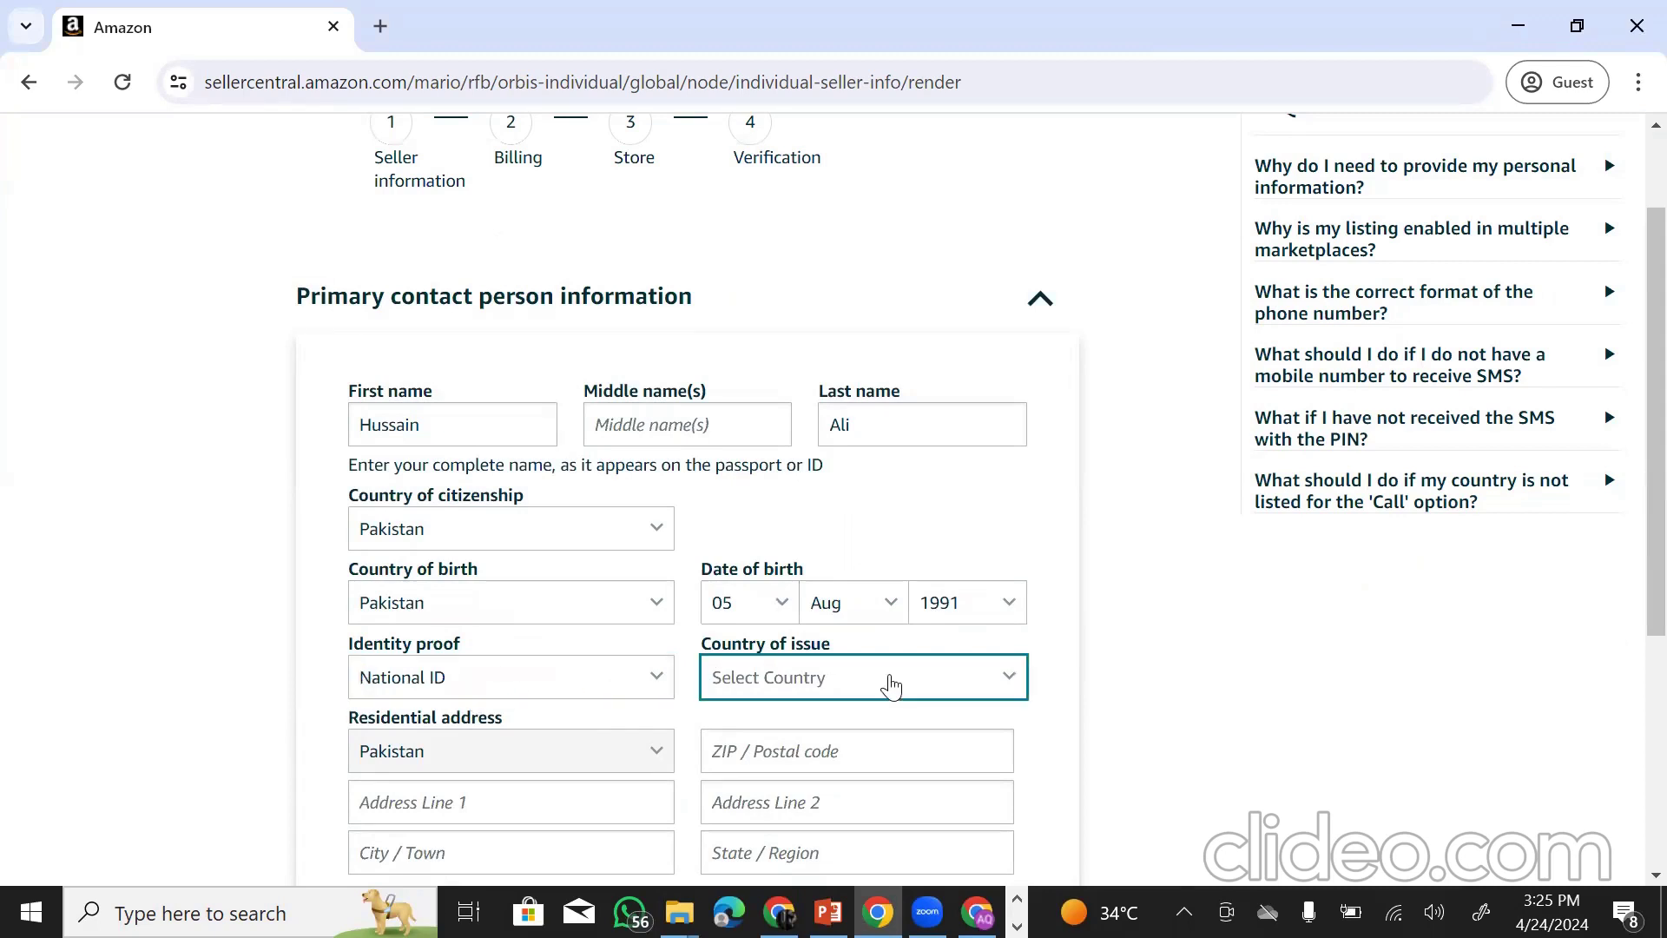
text(pak)
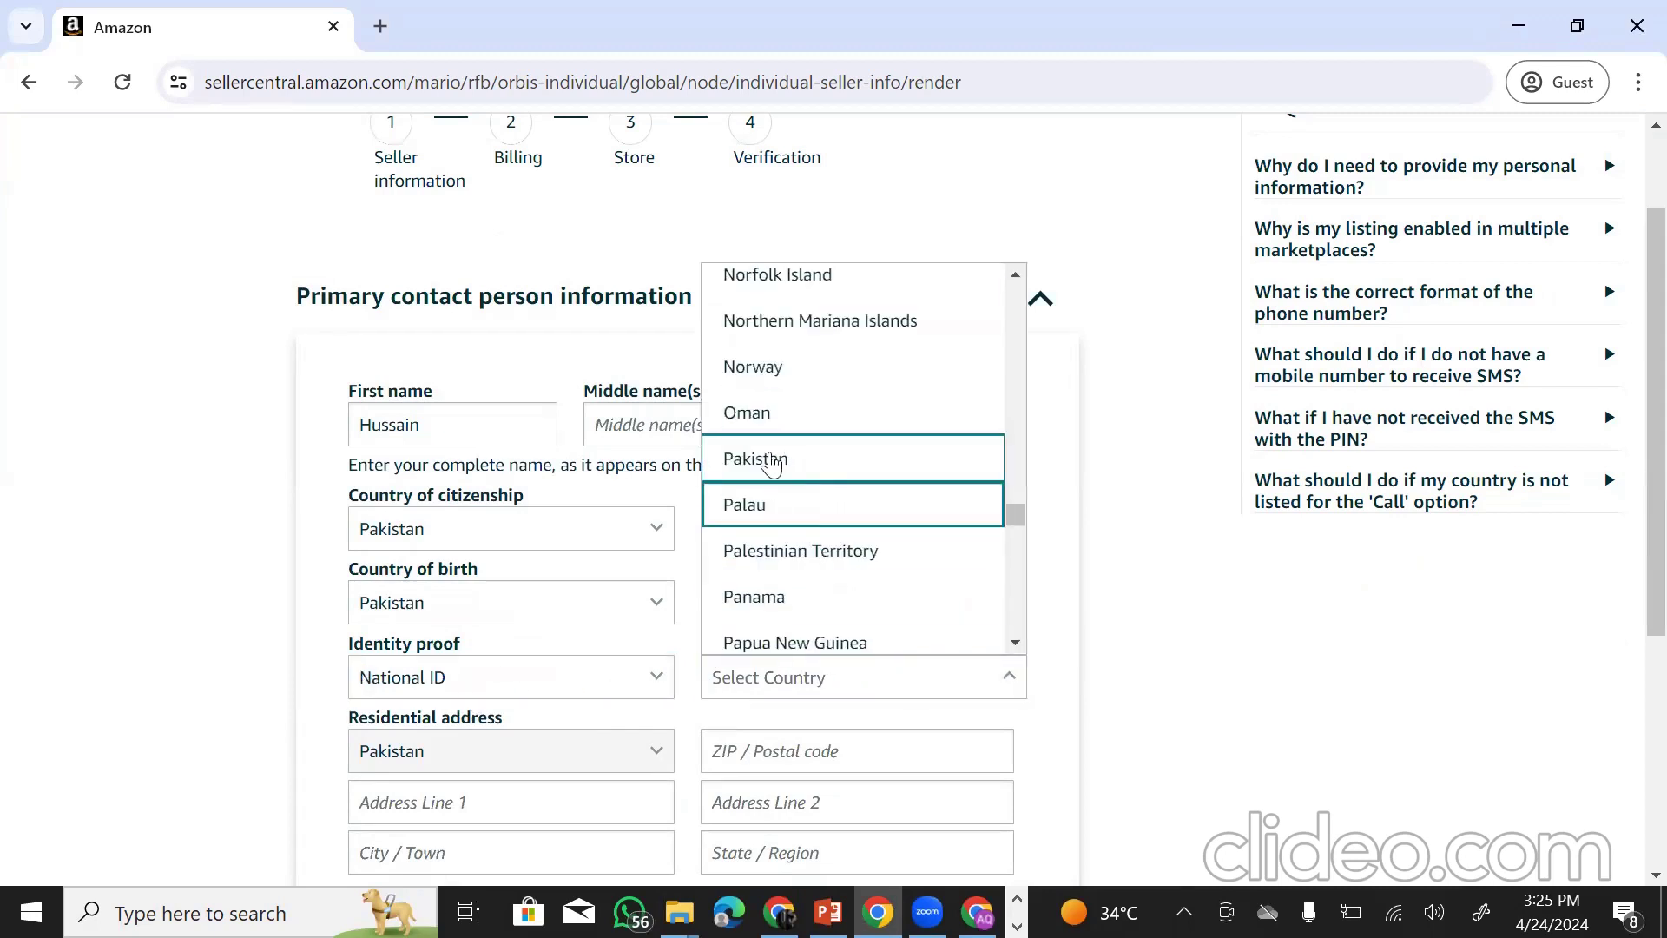
click(767, 453)
- Type the national ID number into the National-ID number field
scroll(621, 612, down, 1)
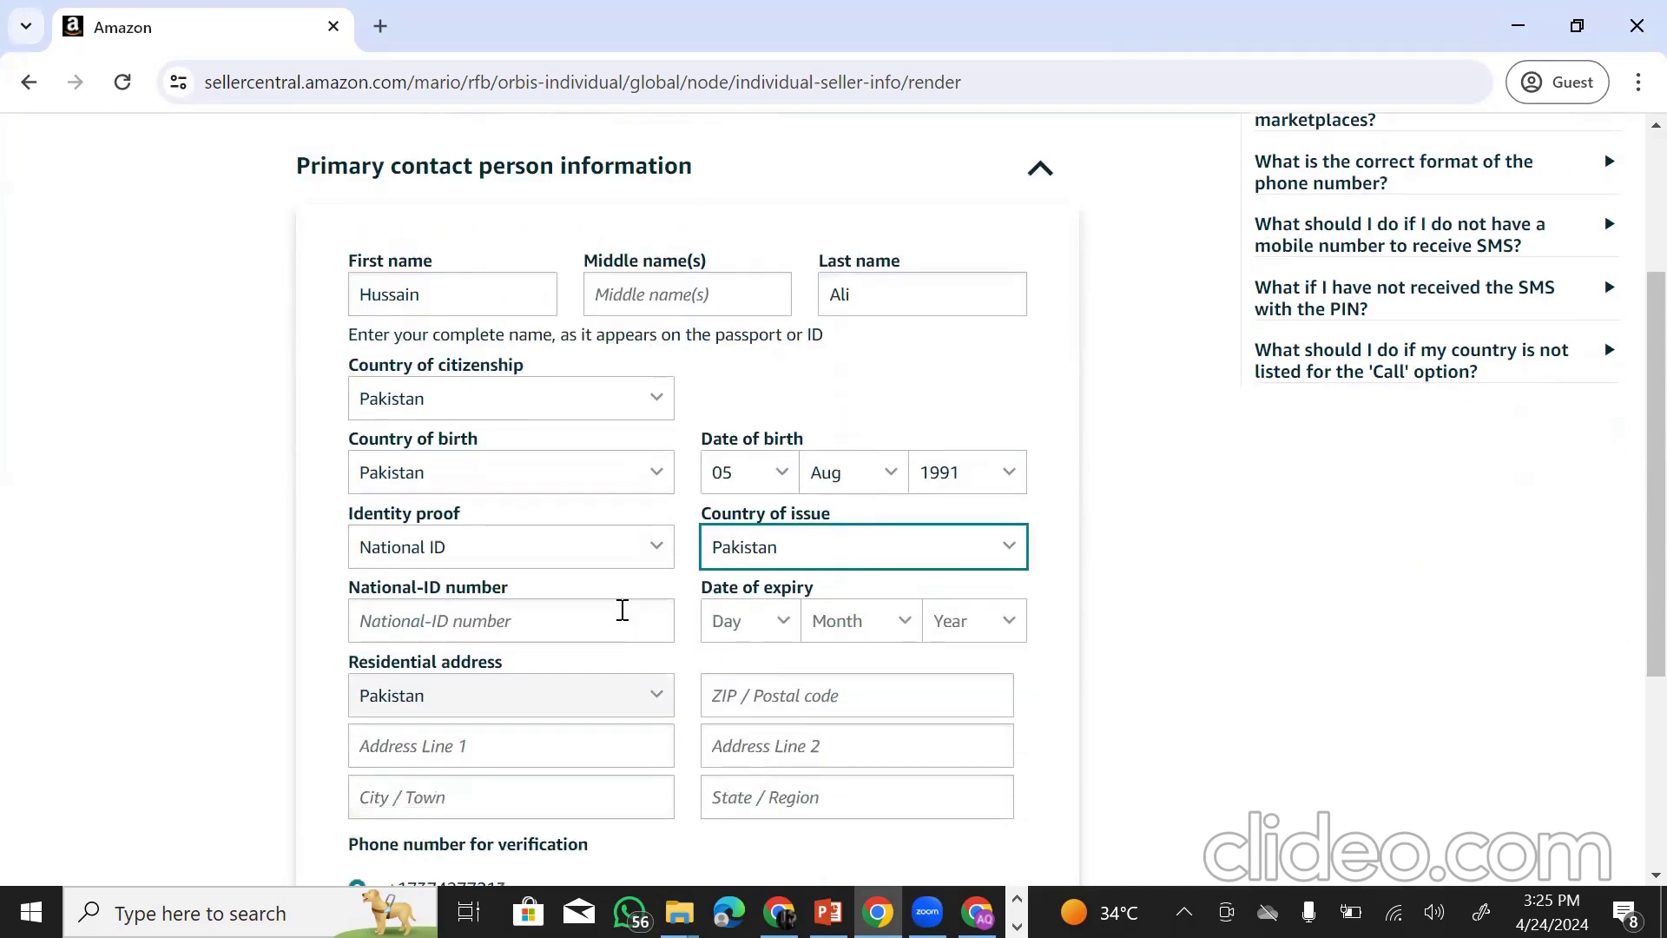
click(514, 631)
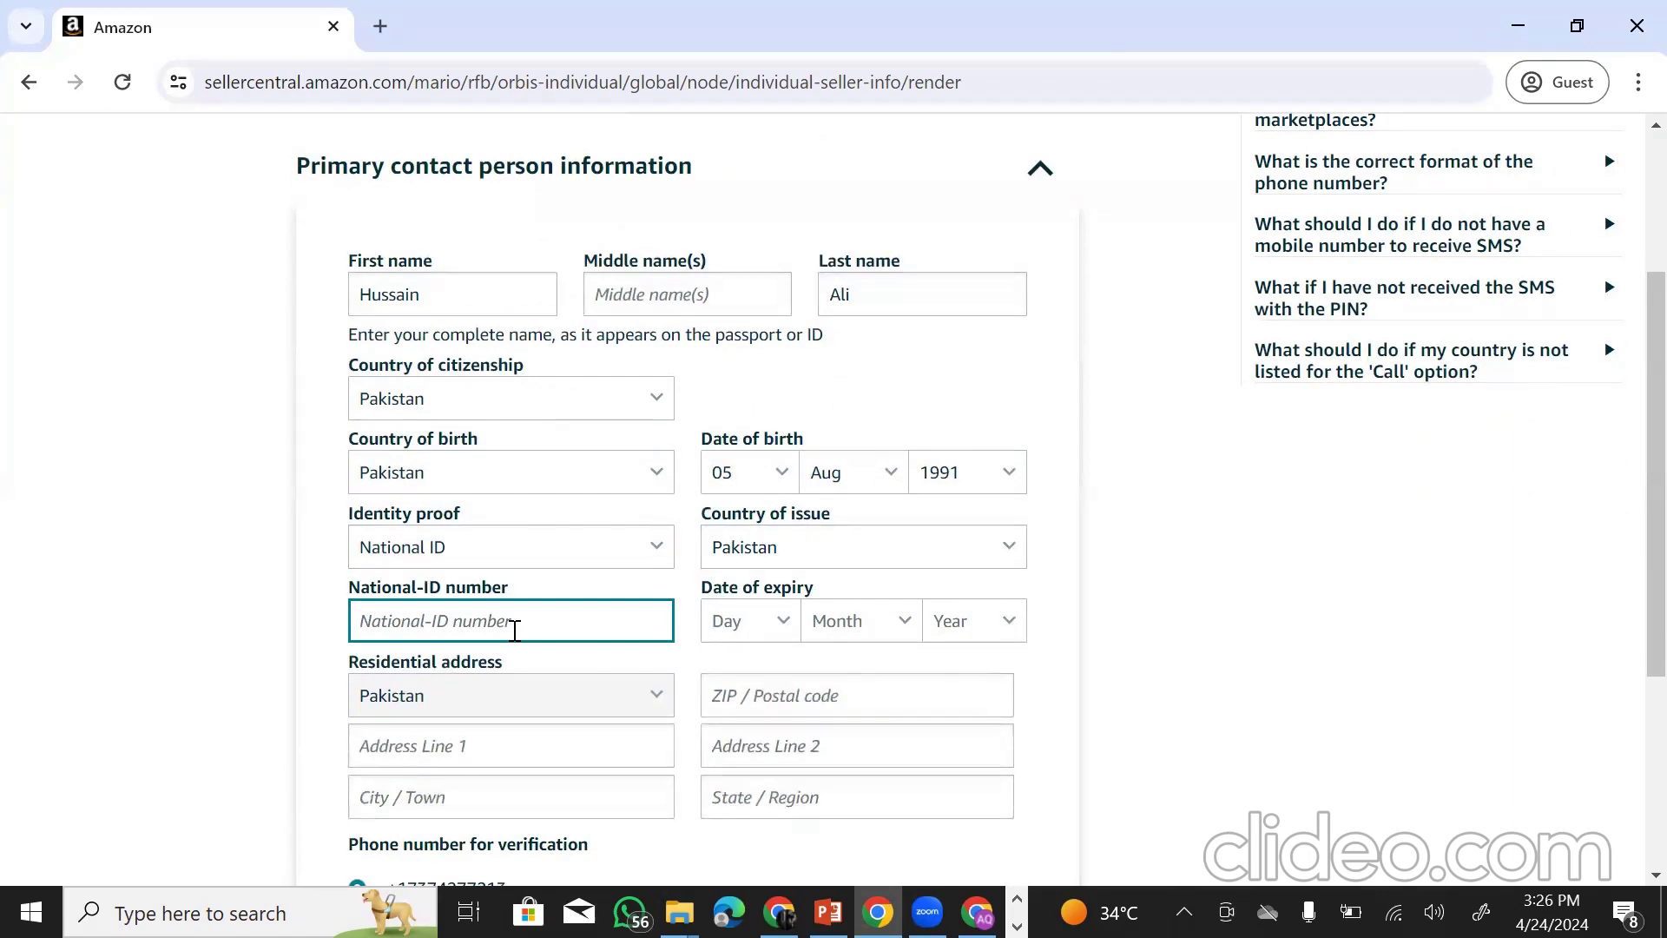
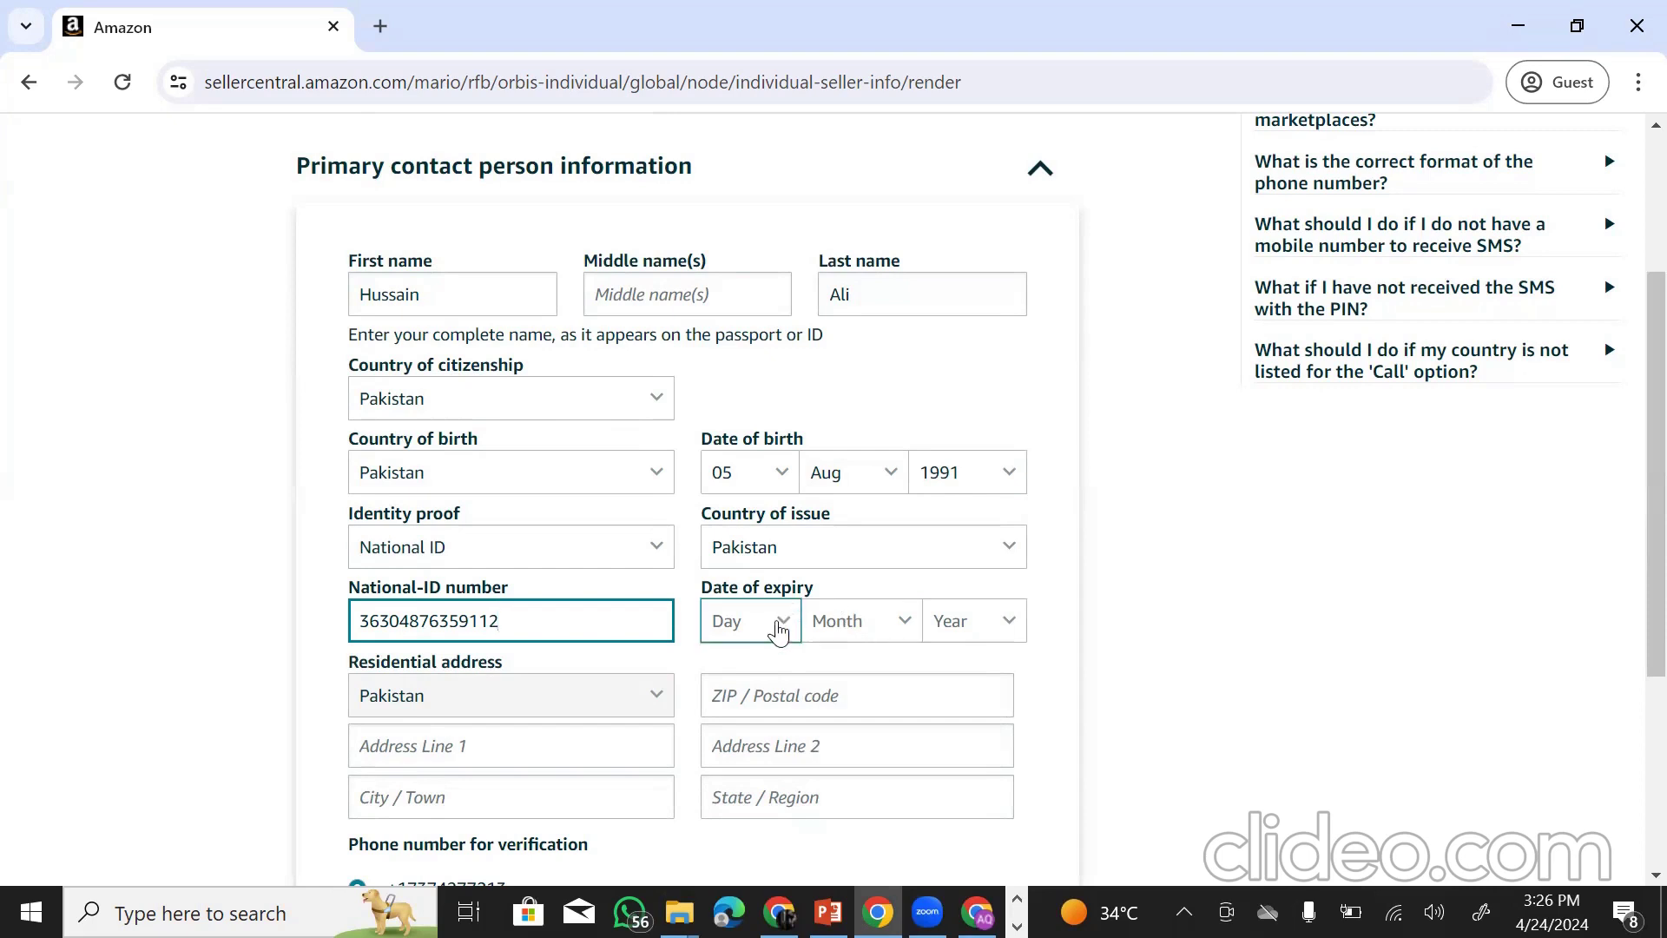
- Choose 06, Jun and 2027 in the Day, Month and Year expiry lists
click(771, 622)
click(728, 454)
click(872, 618)
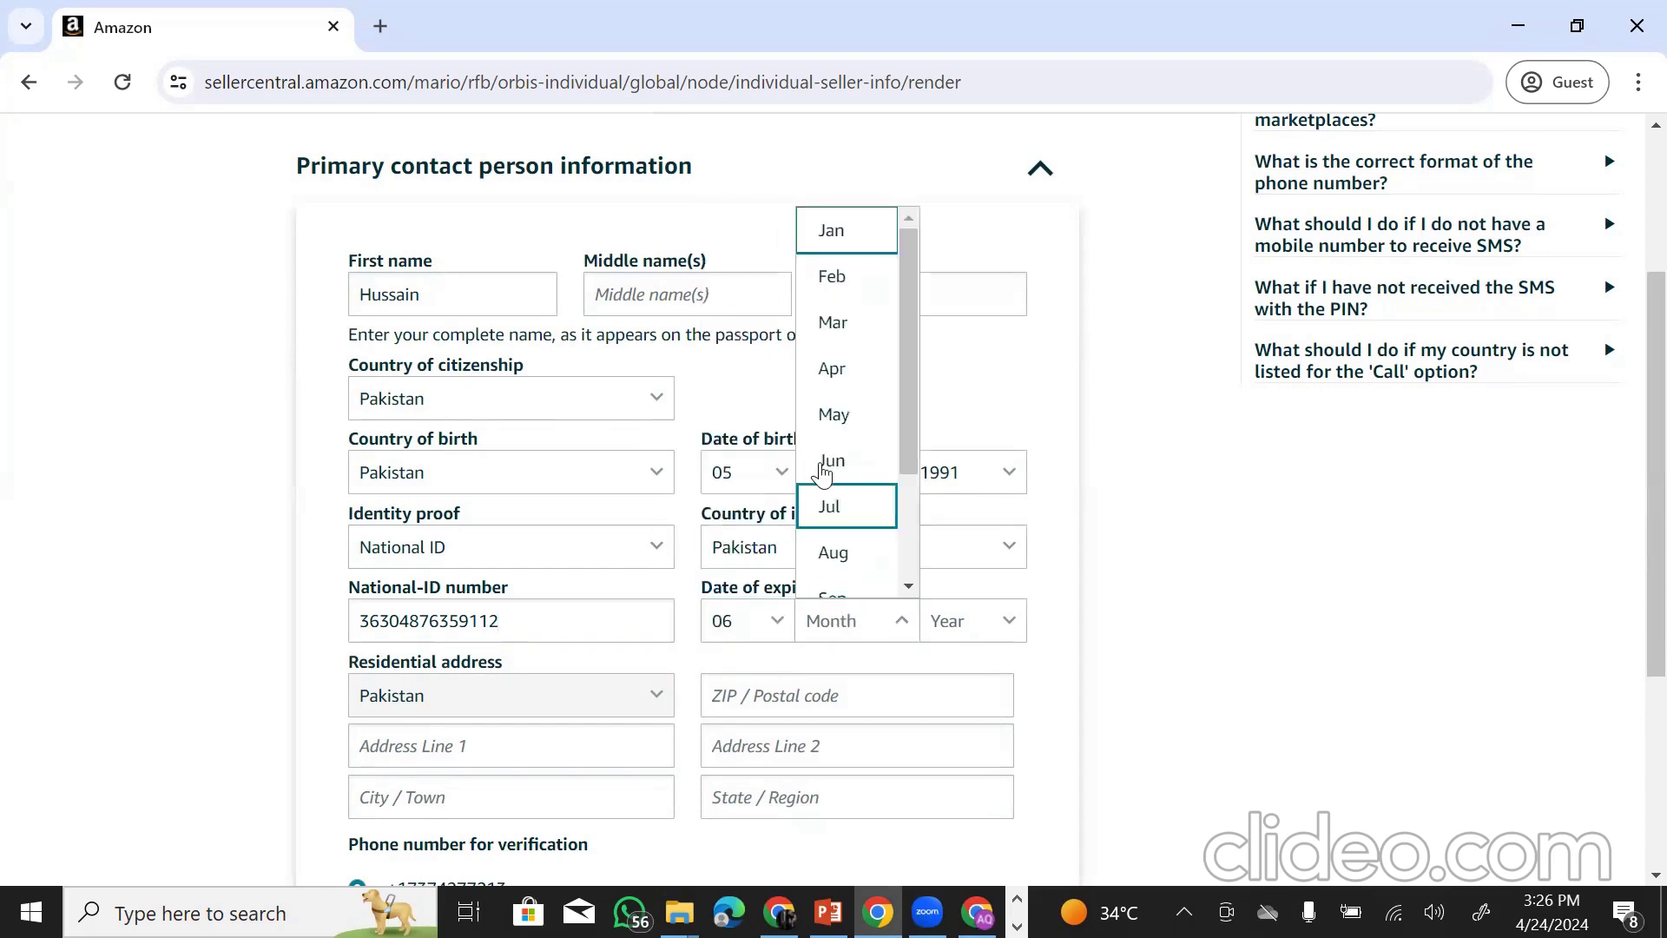
click(853, 463)
click(962, 621)
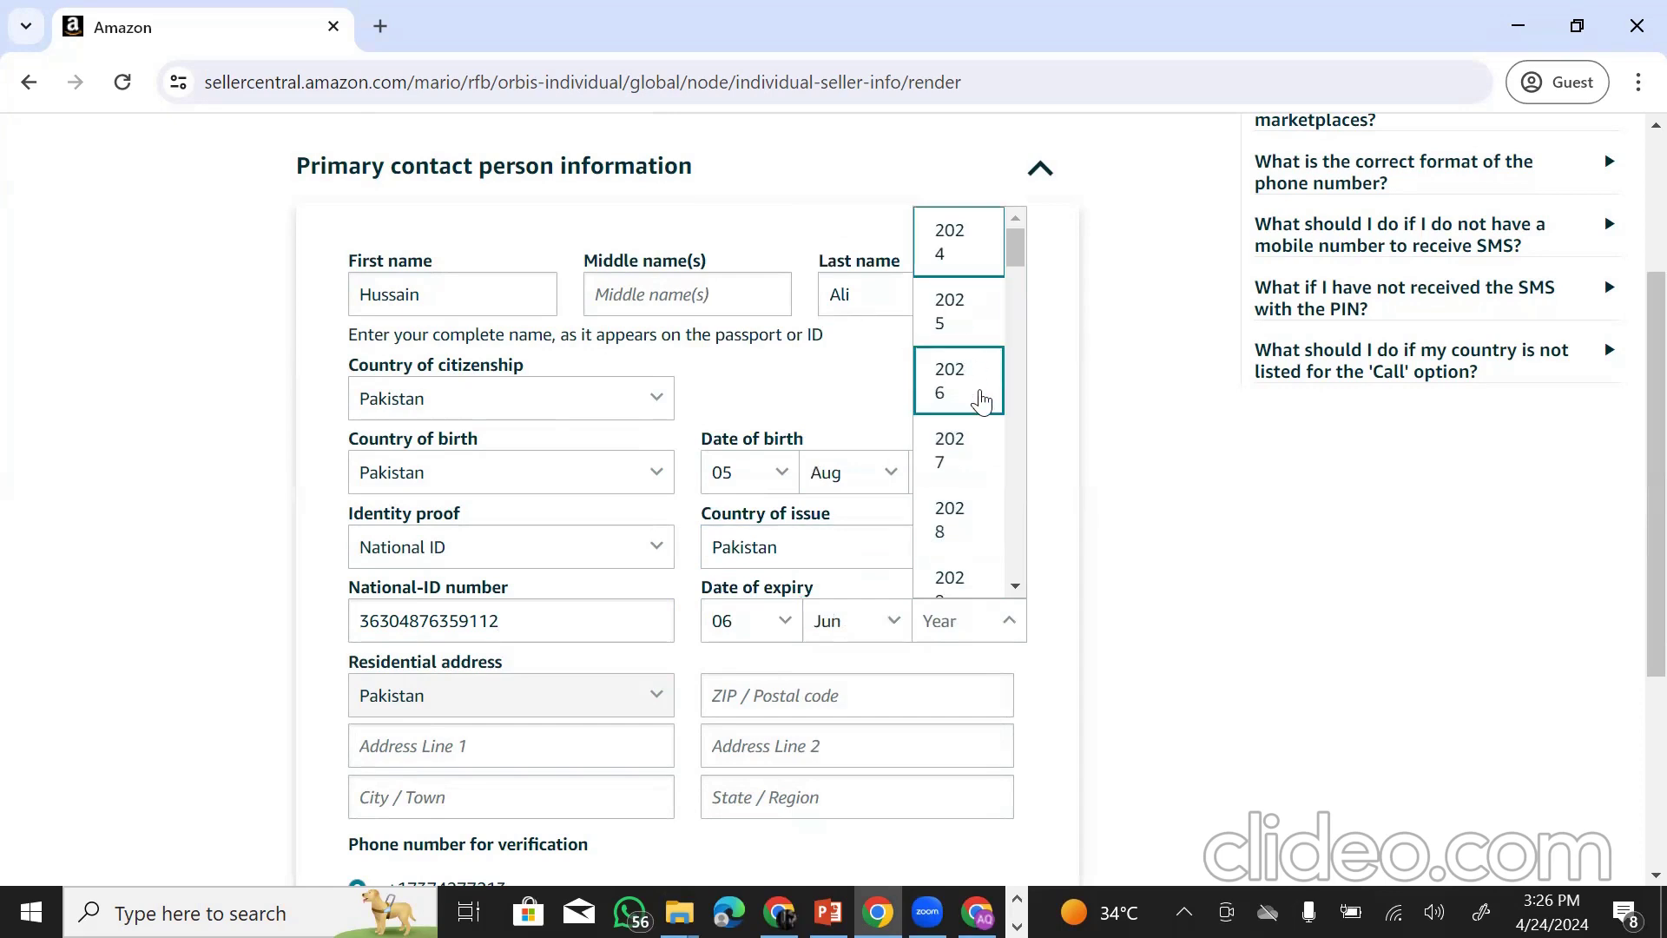
click(984, 457)
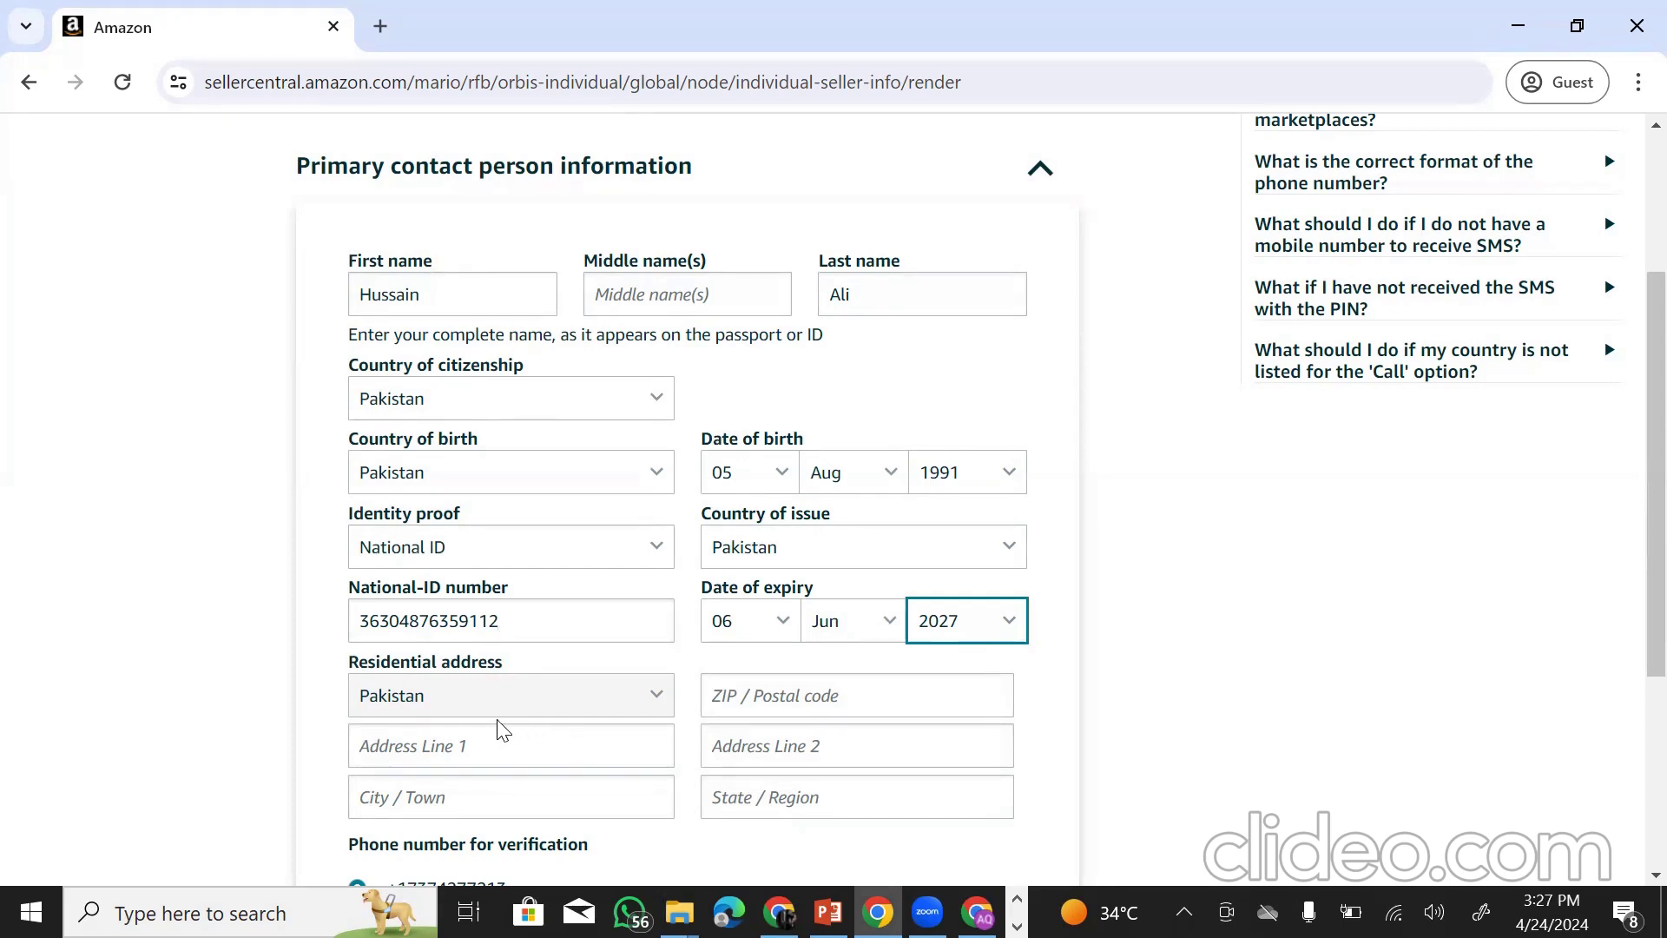
- Paste a sample street copied from the random-address page into Address Line 1
click(492, 748)
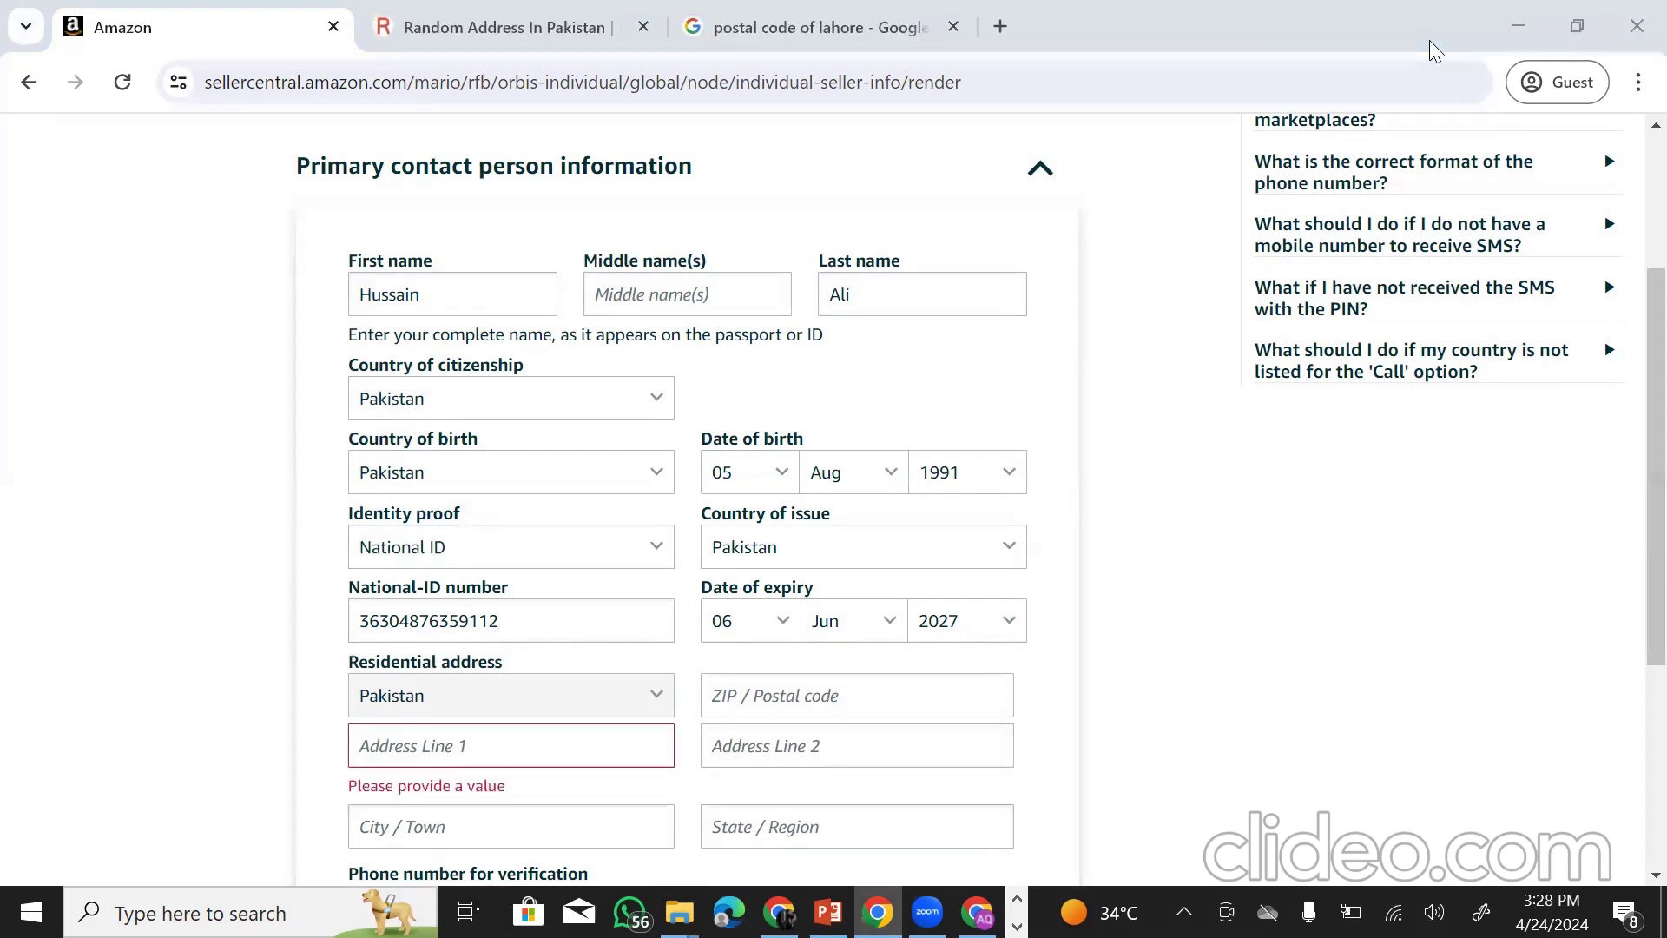
click(474, 13)
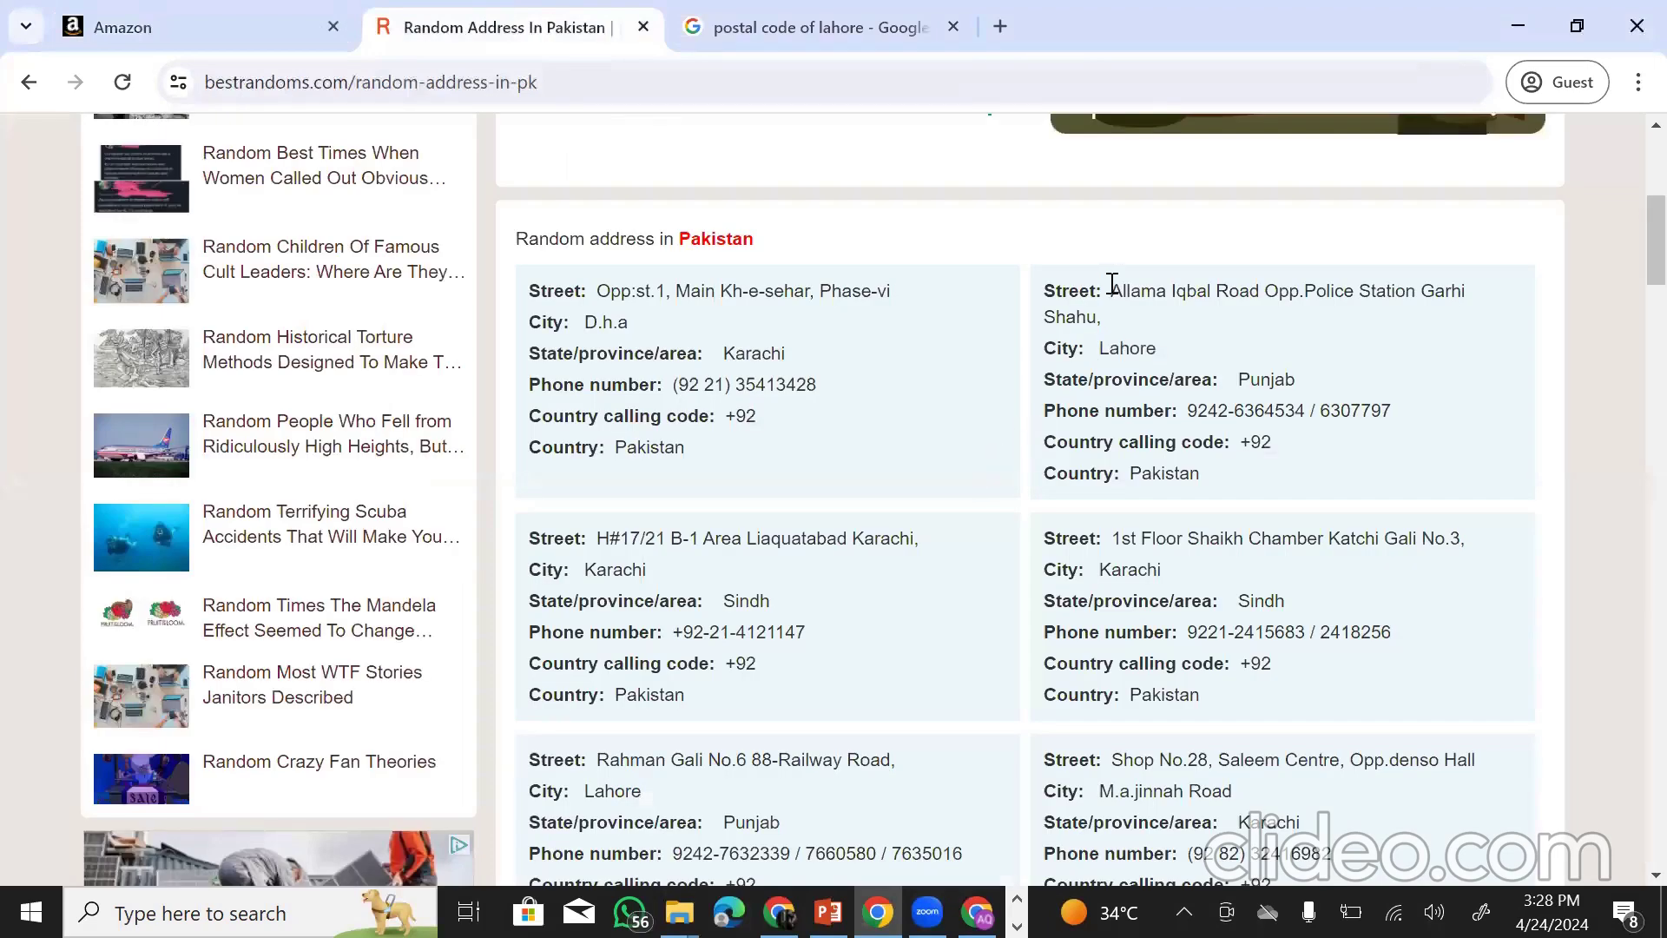
drag(1109, 288, 1158, 318)
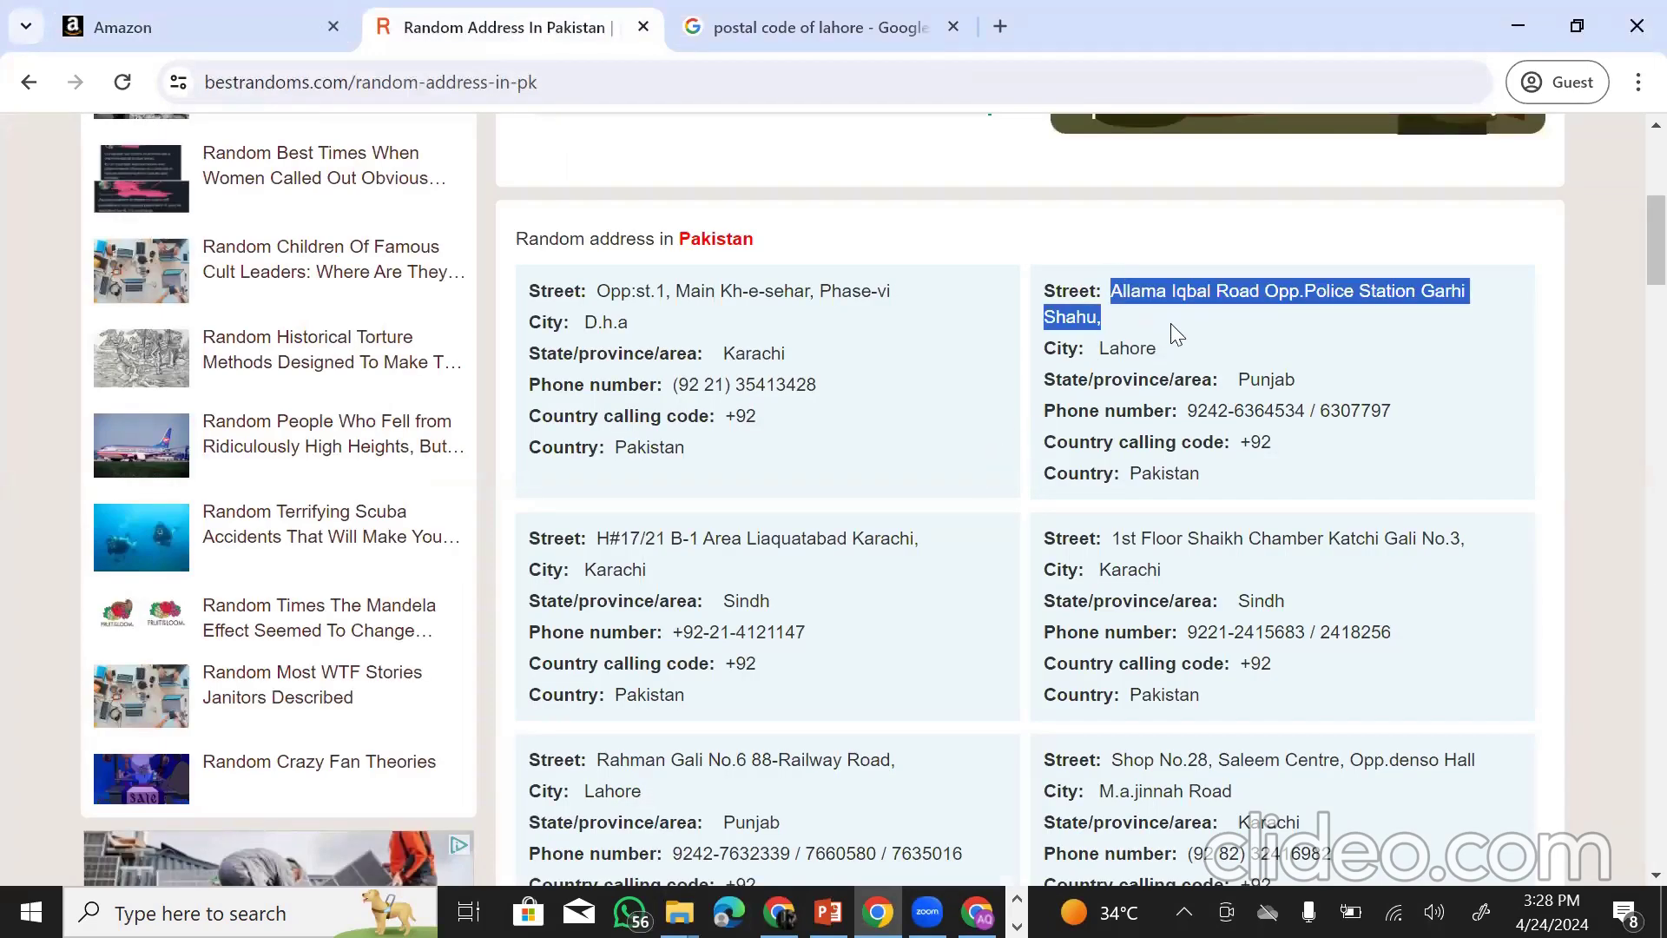
click(190, 19)
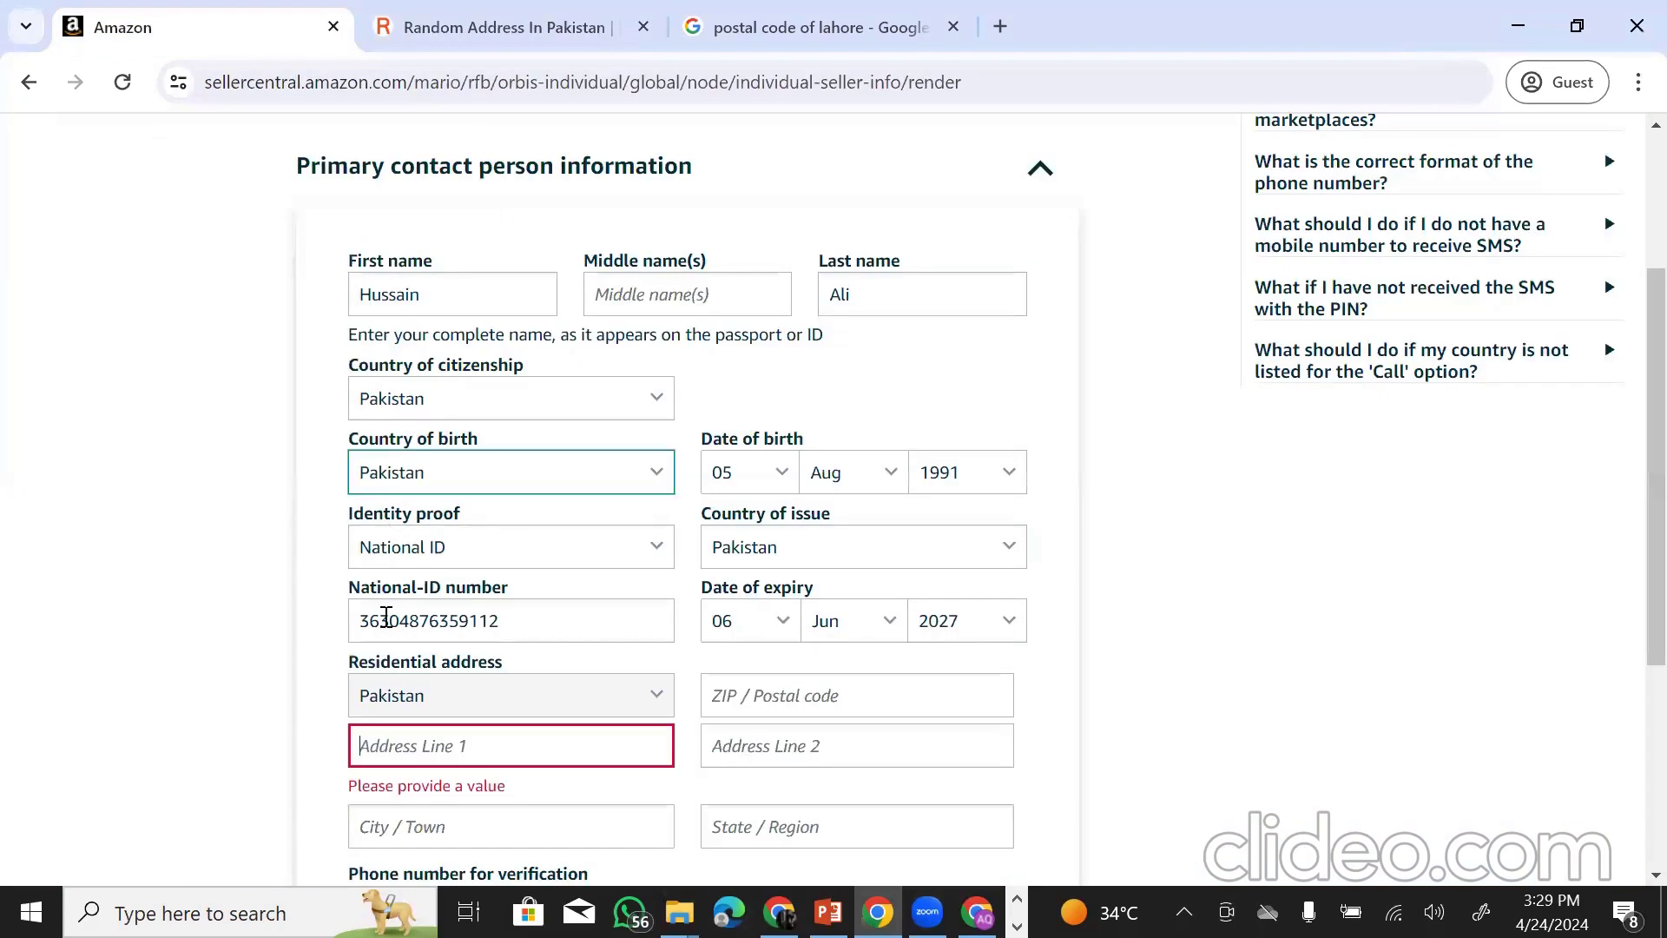
click(432, 752)
key(ctrl+v)
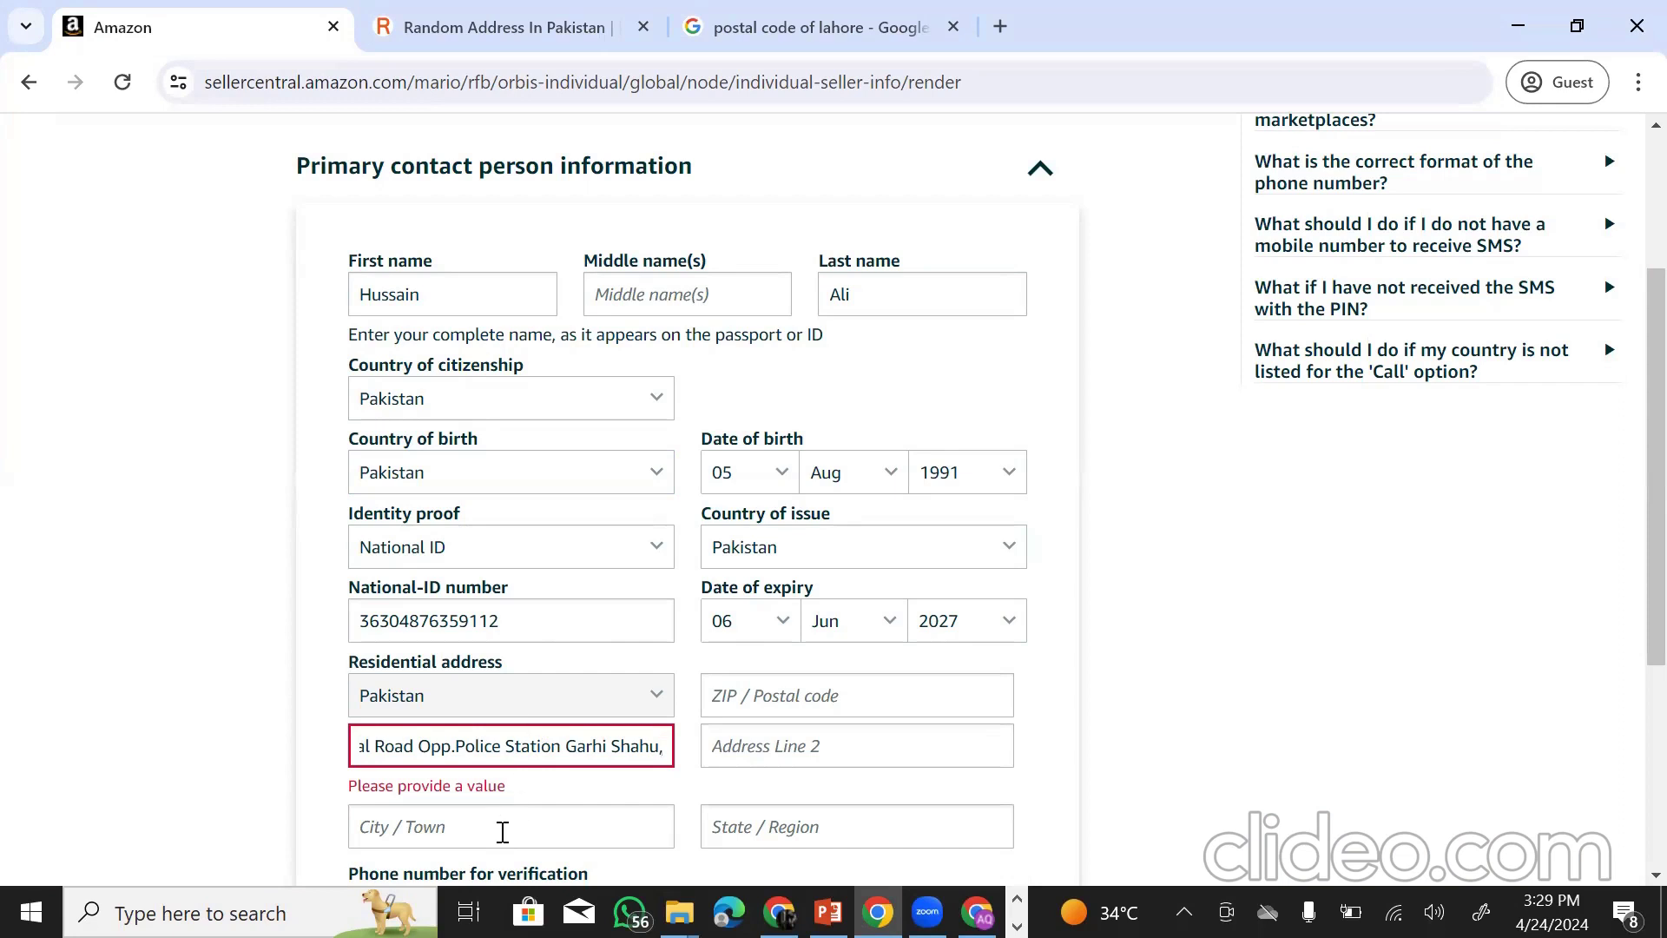
- Enter Lahore as the city and a Lahore postal code looked up on Google
click(502, 832)
text(Lahore)
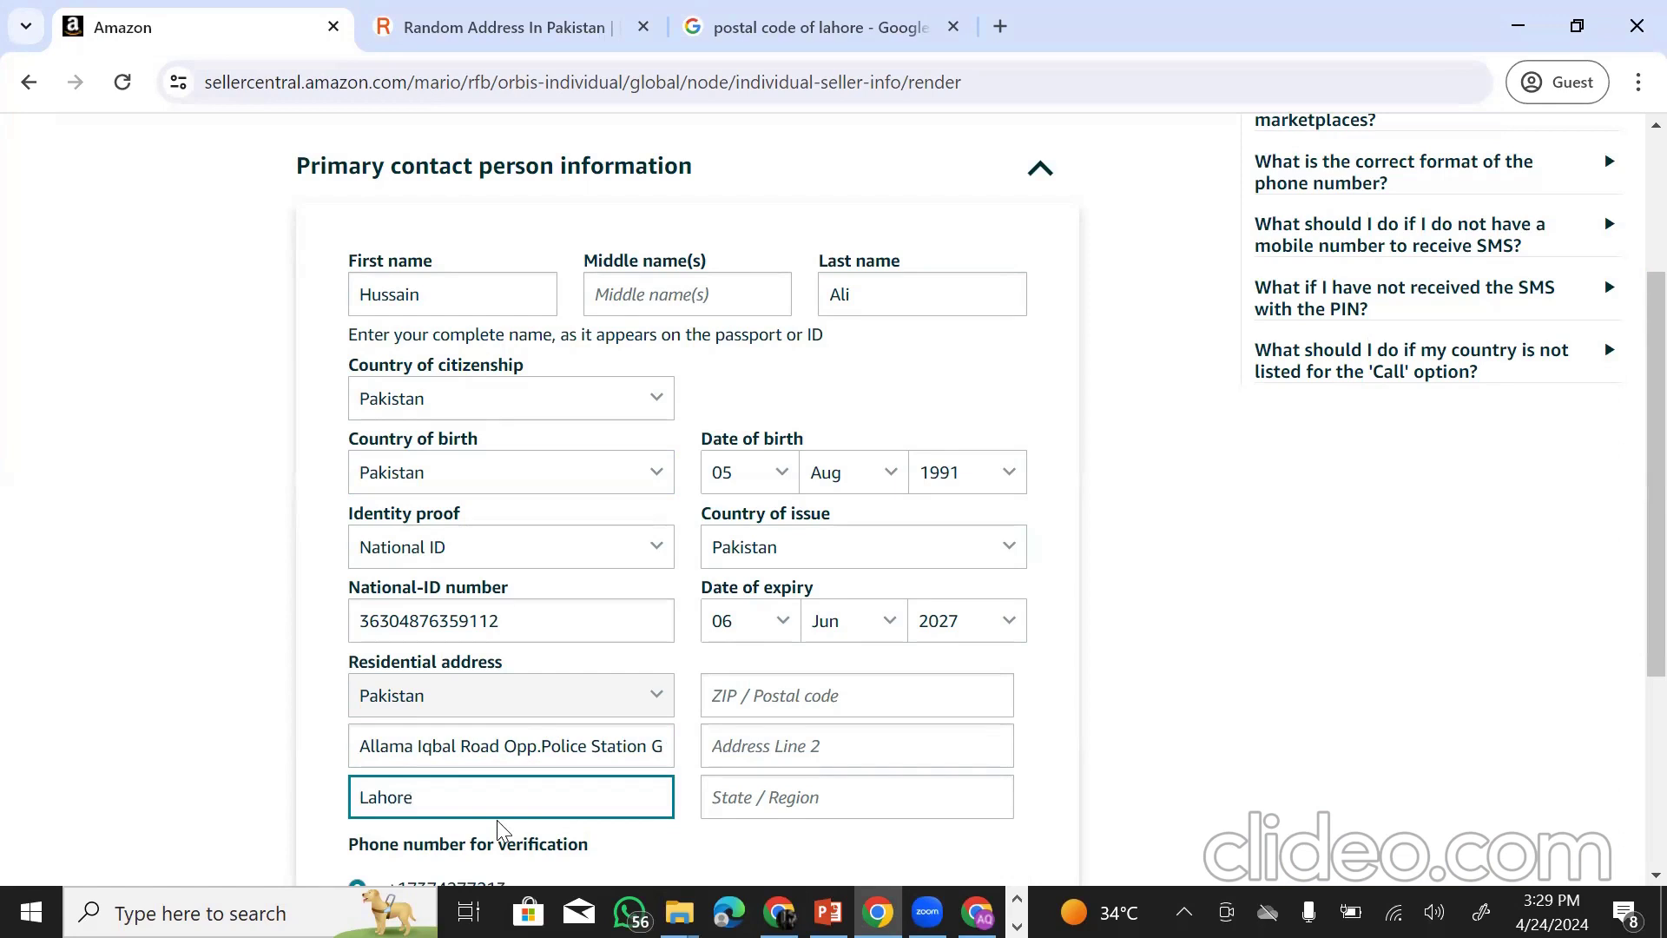
click(840, 696)
click(816, 19)
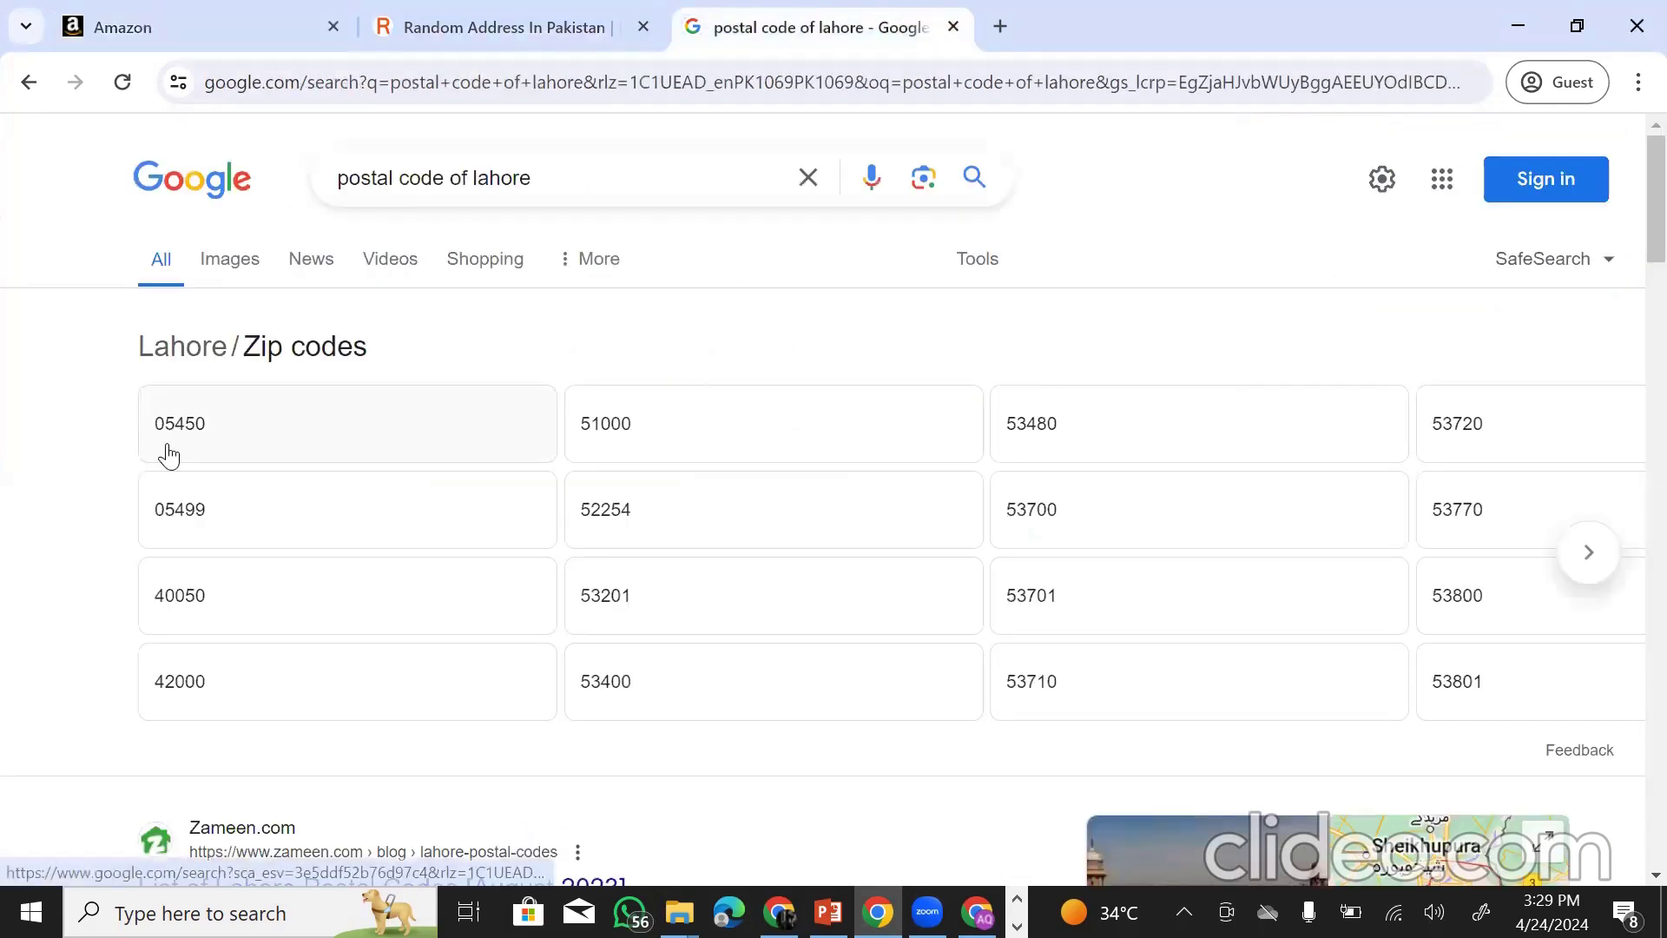
click(174, 29)
text(05450)
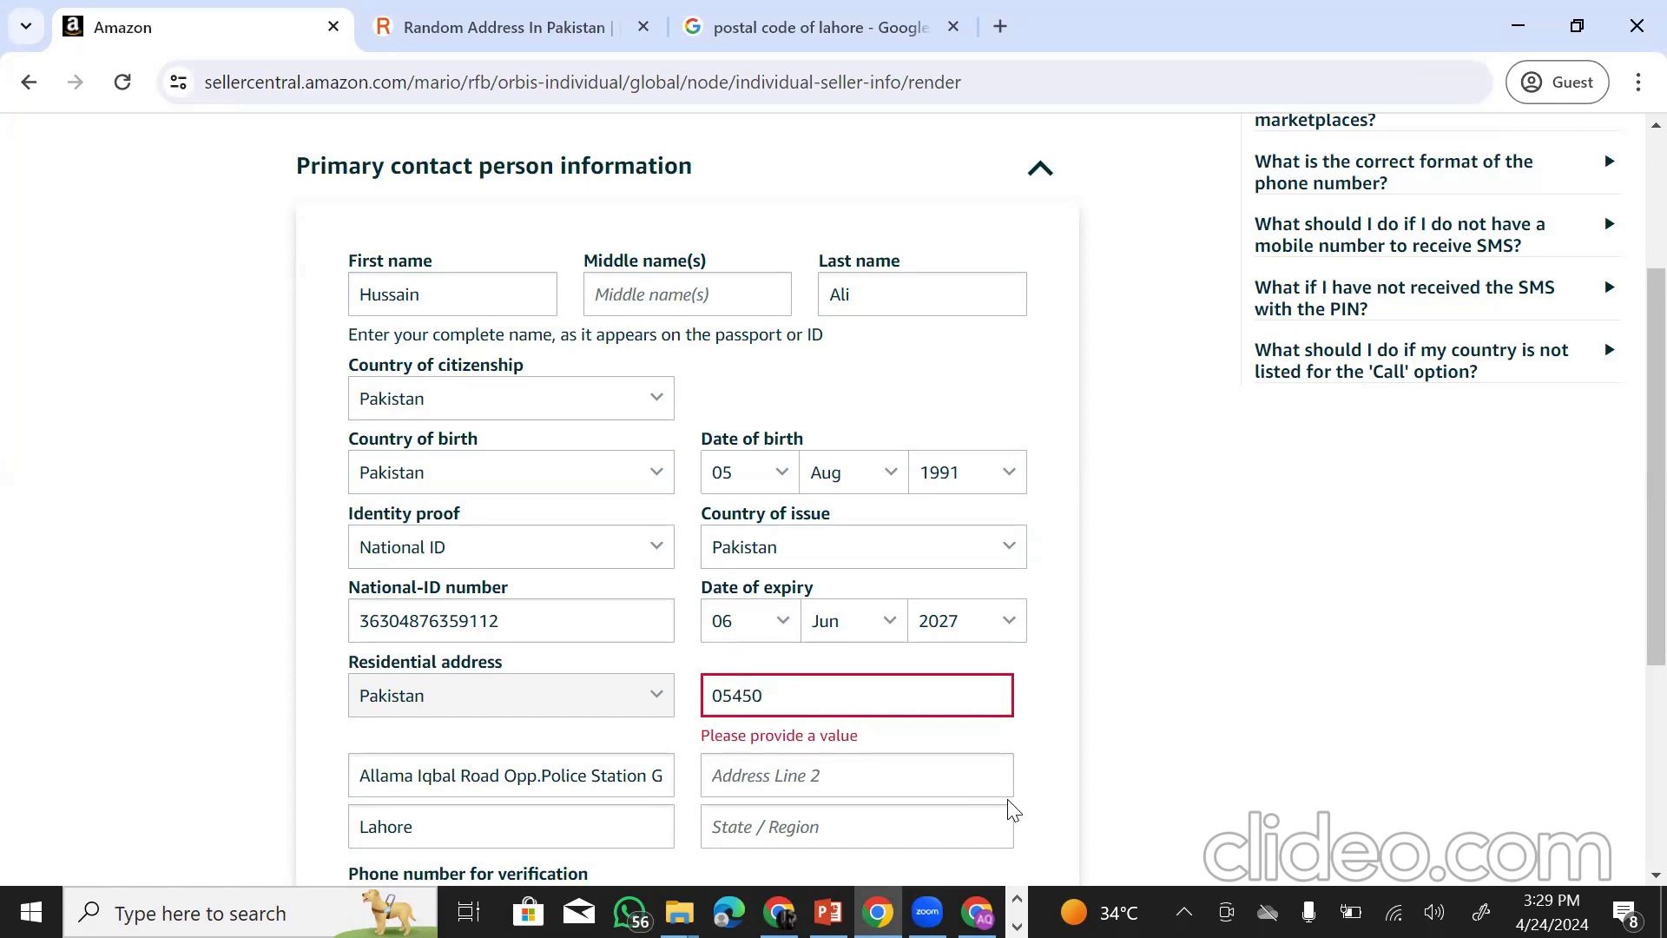
click(1034, 771)
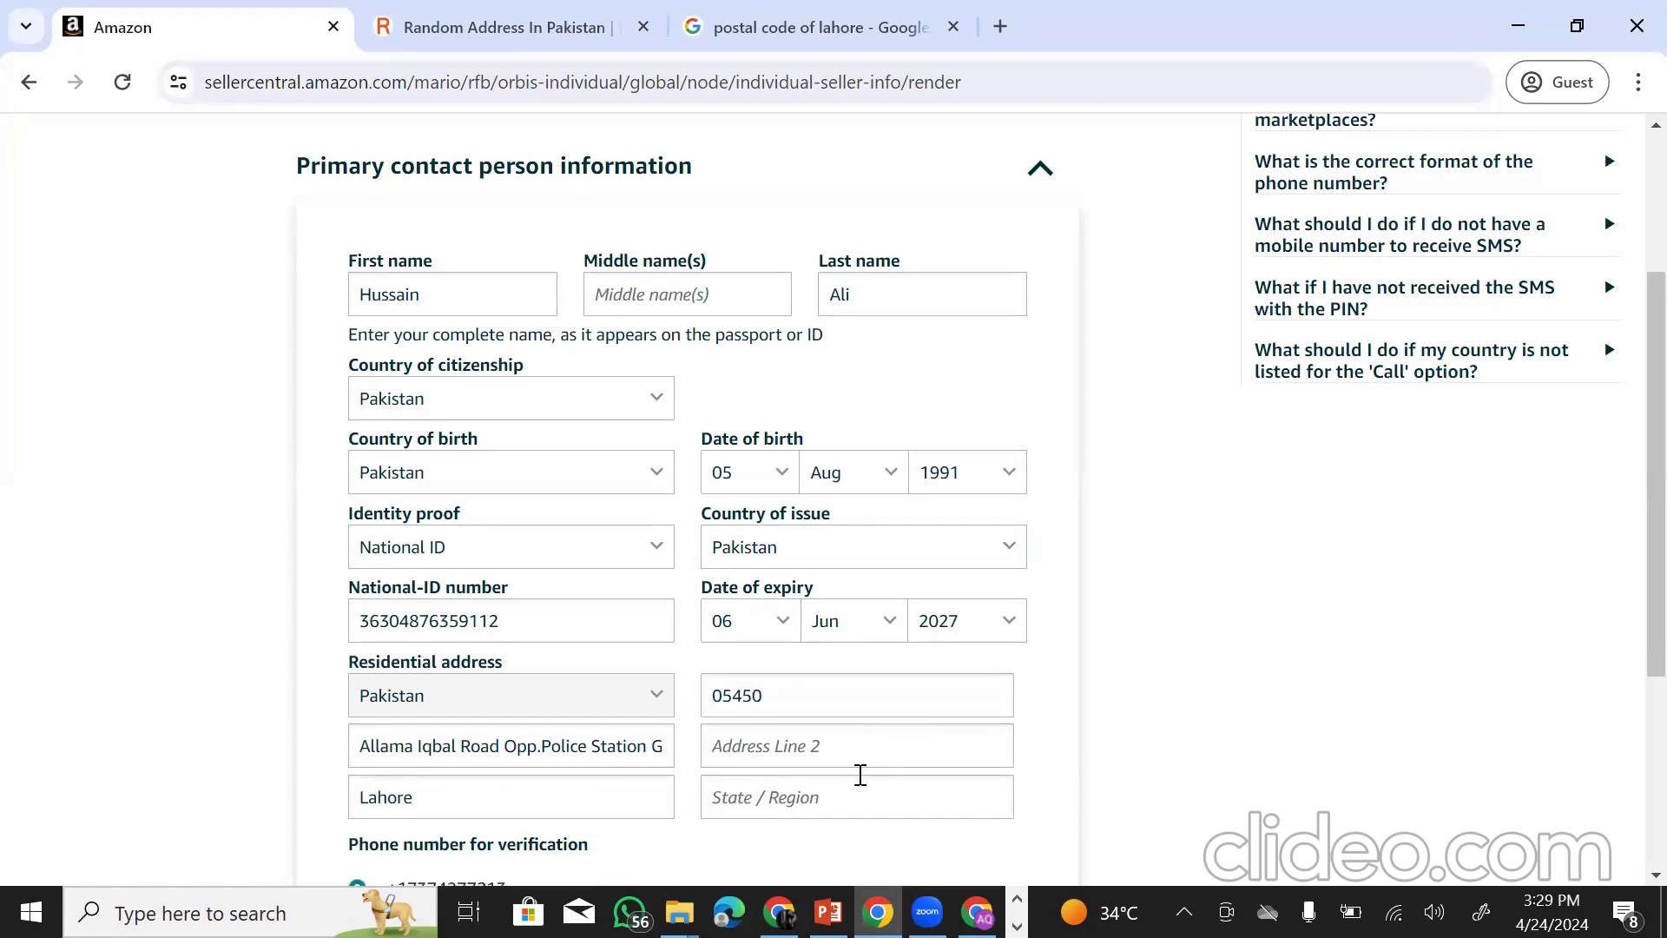
scroll(859, 773, down, 1)
click(768, 673)
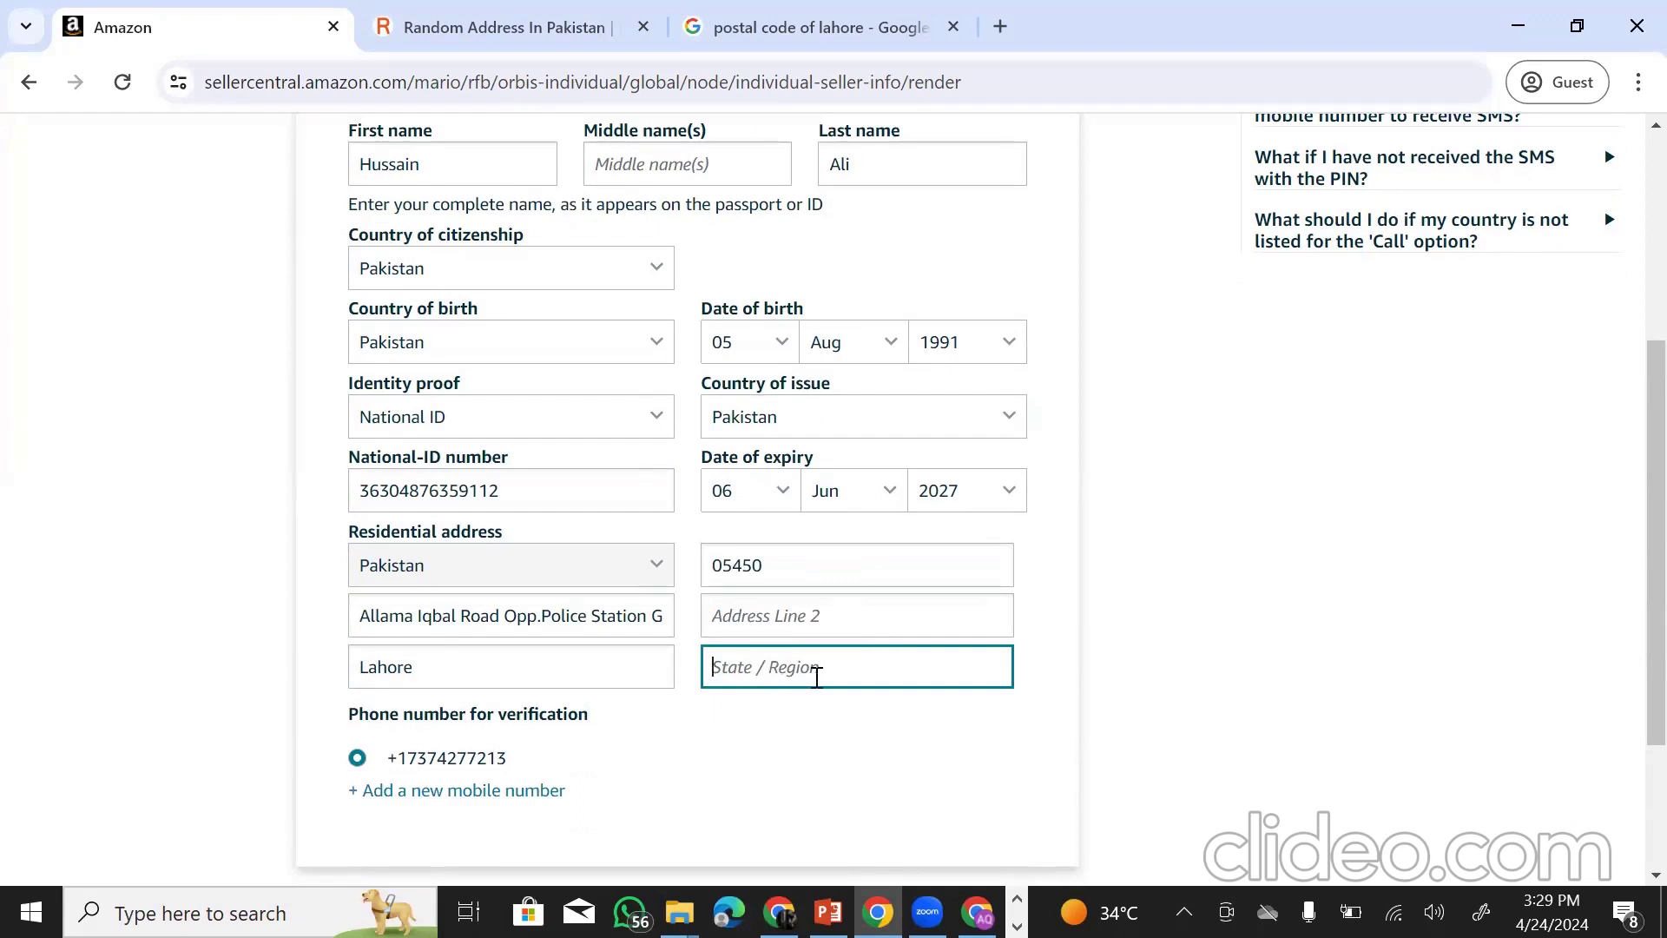
- Enter Punjab as the state and copy the city name Lahore from the City field
text(Punjab)
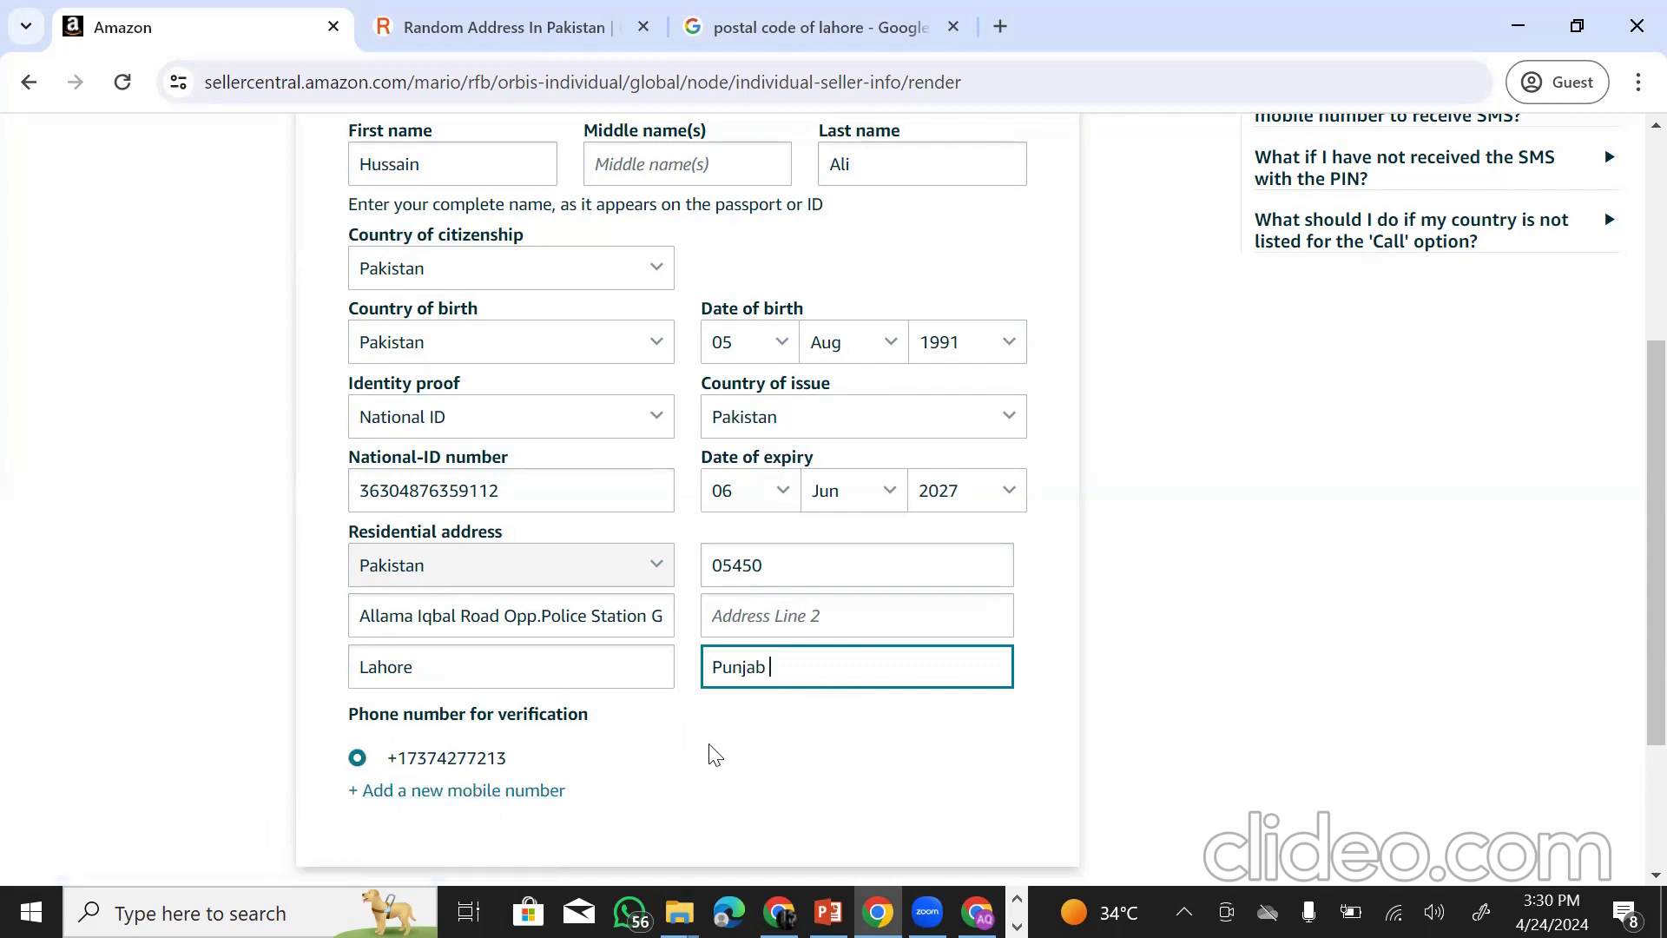
scroll(714, 558, up, 3)
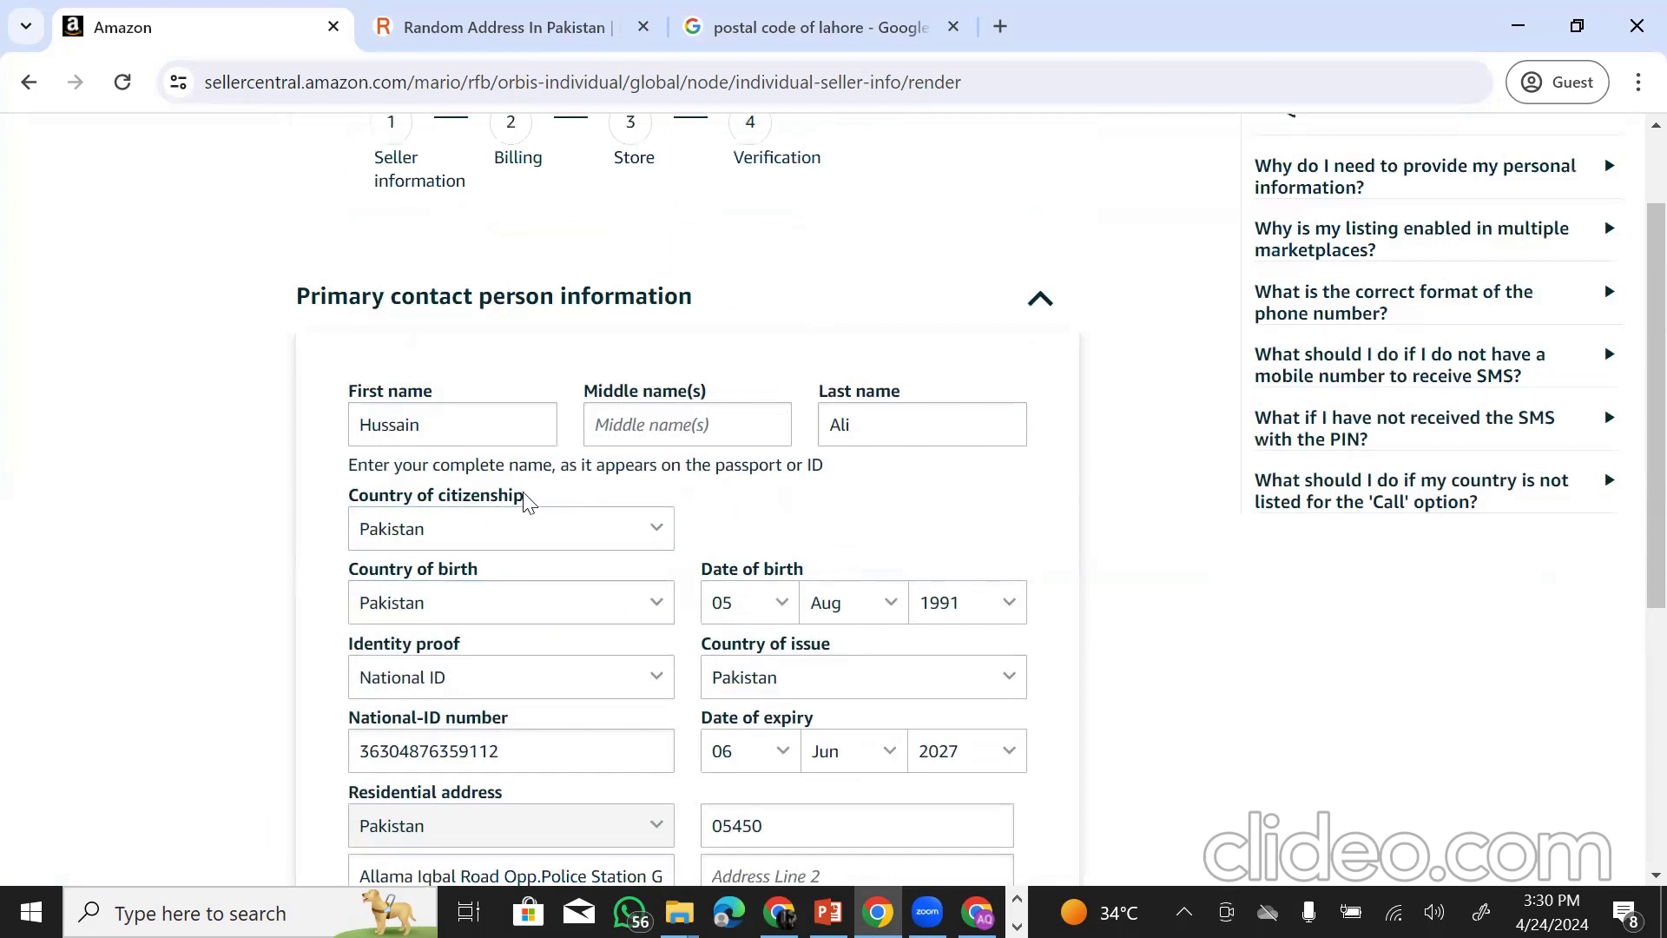
scroll(510, 365, up, 2)
scroll(608, 530, down, 3)
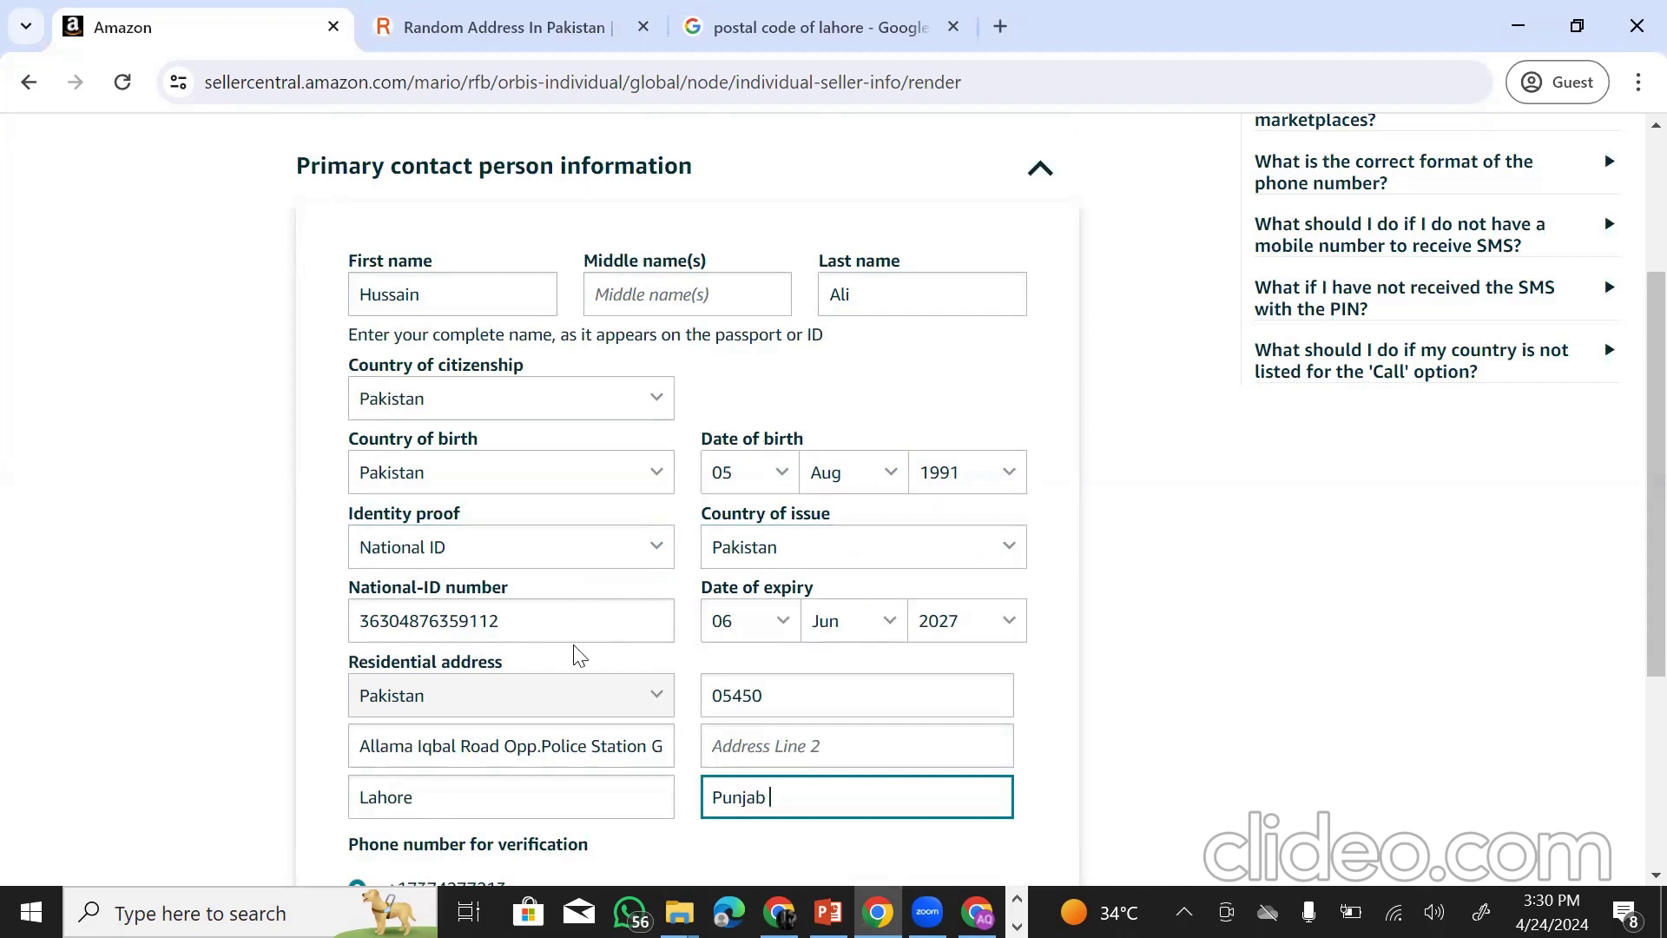
scroll(648, 678, down, 3)
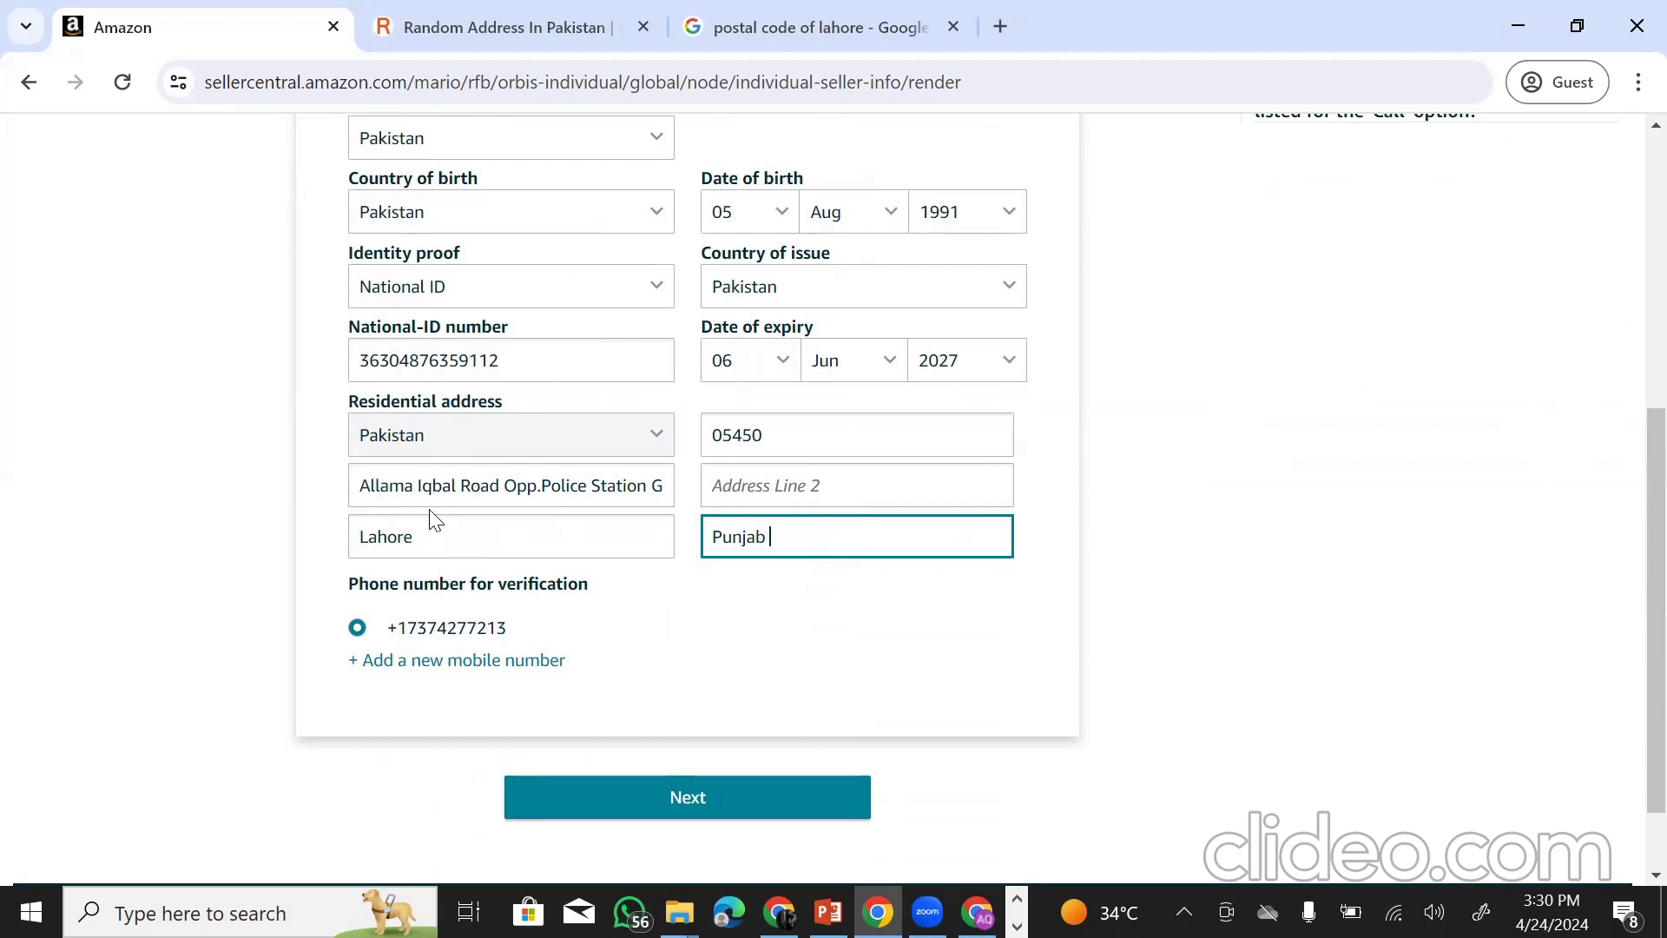
click(432, 535)
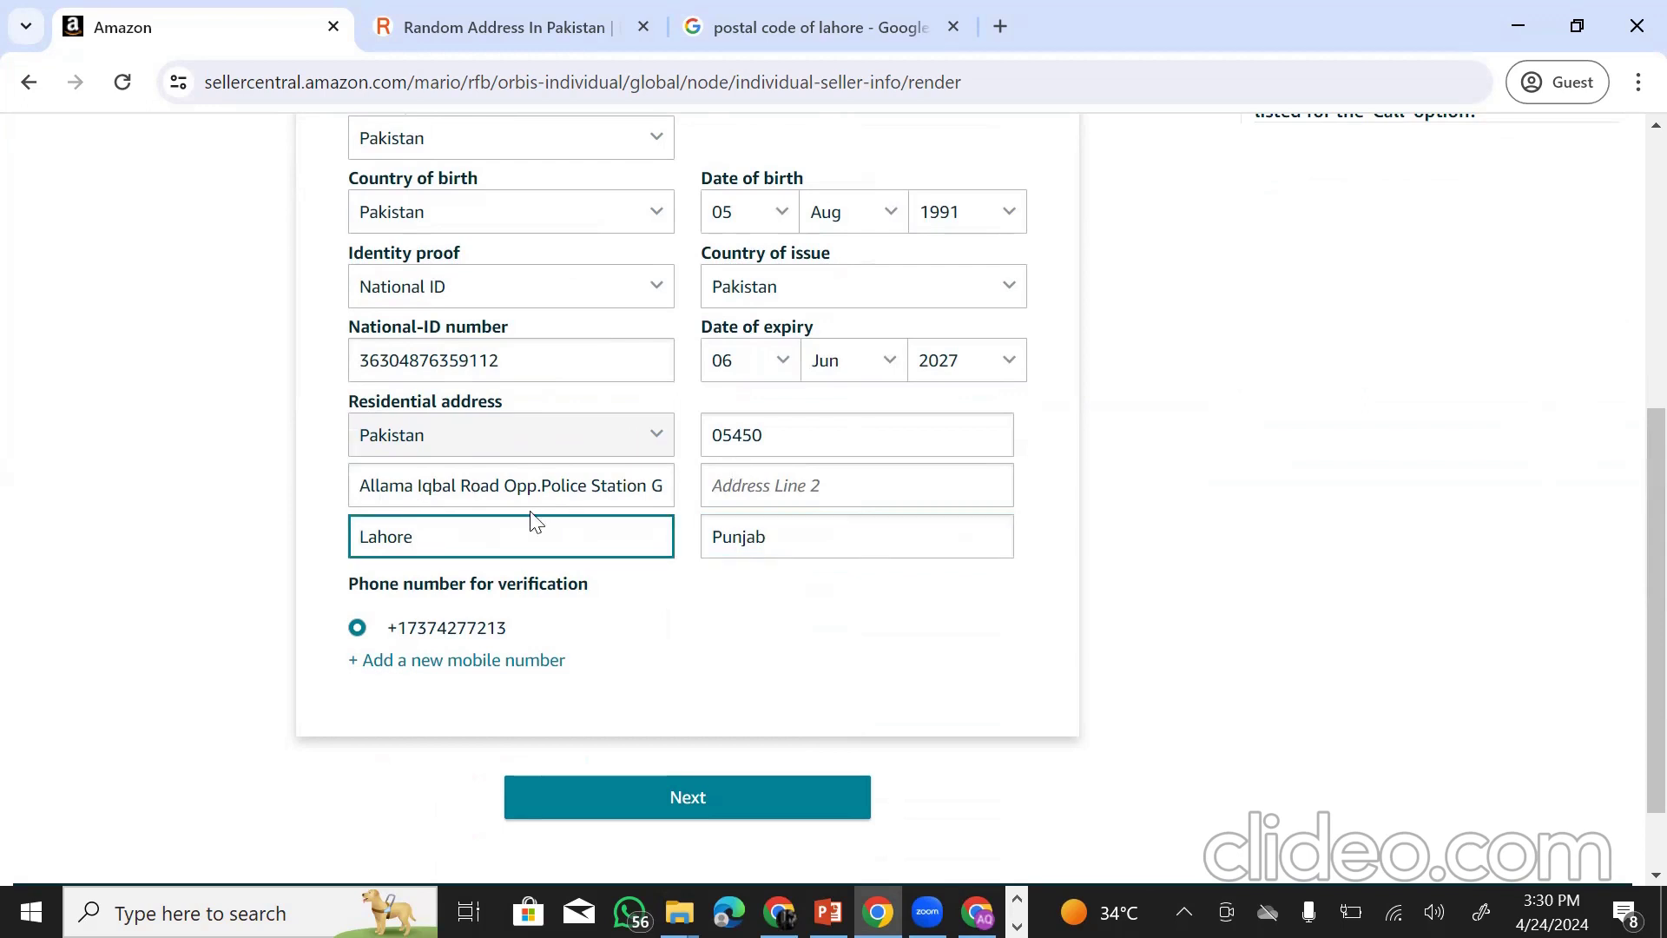
drag(358, 531, 466, 524)
click(797, 538)
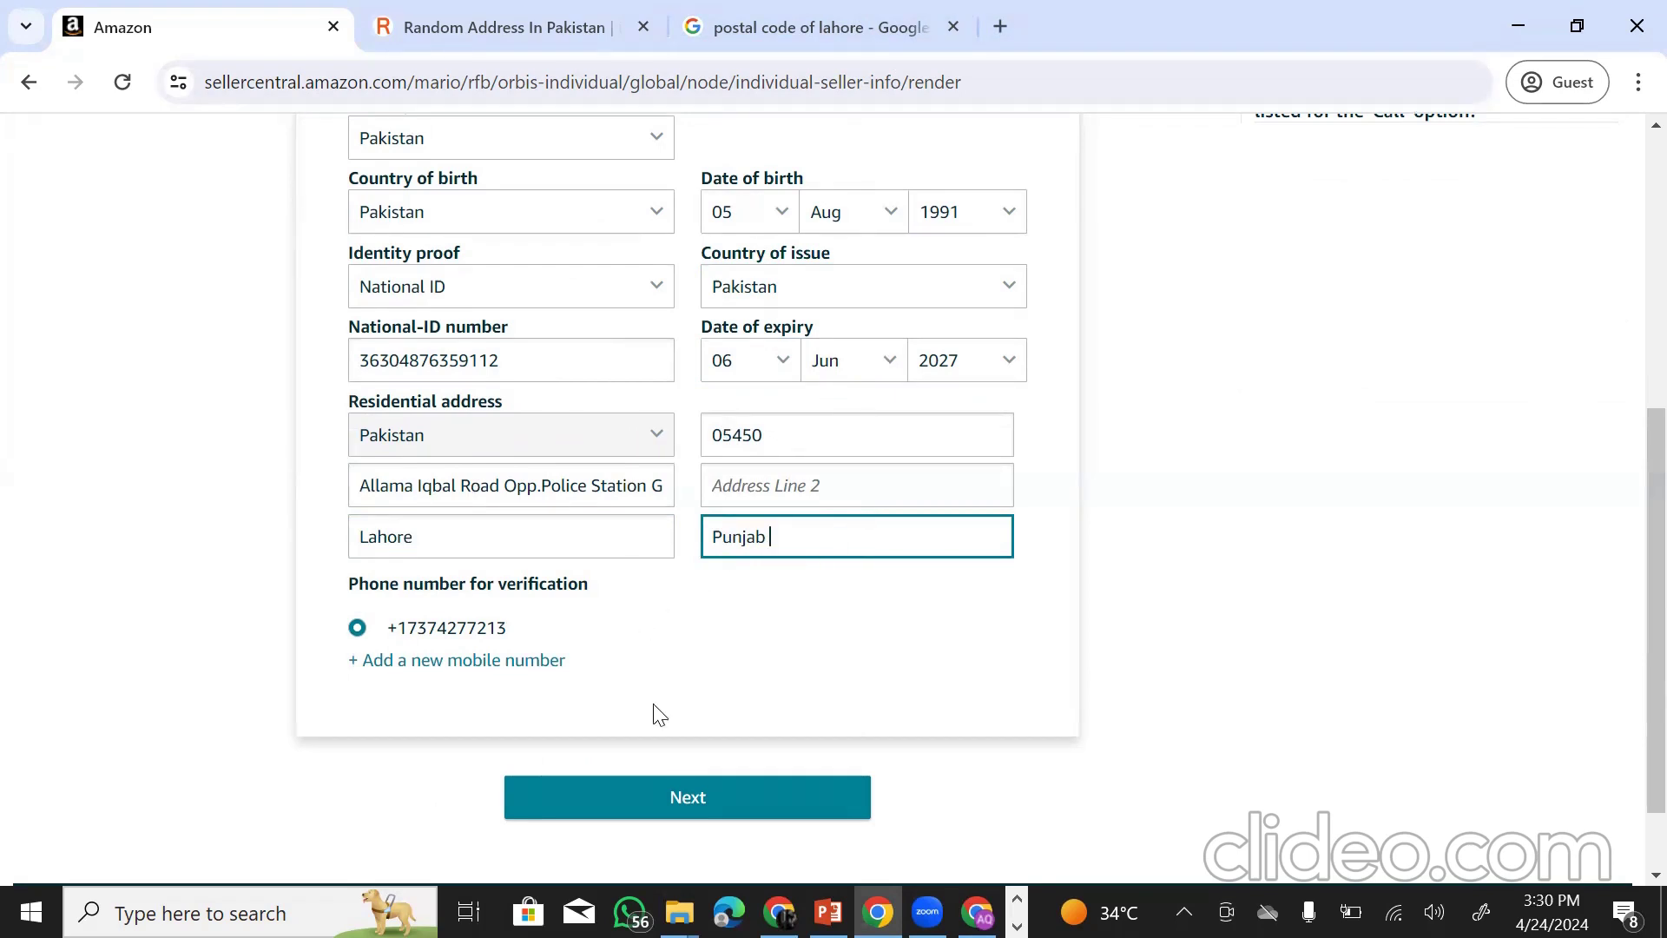
- Submit the seller information and review the Payment information page showing the 39.99 USD monthly fee
click(713, 814)
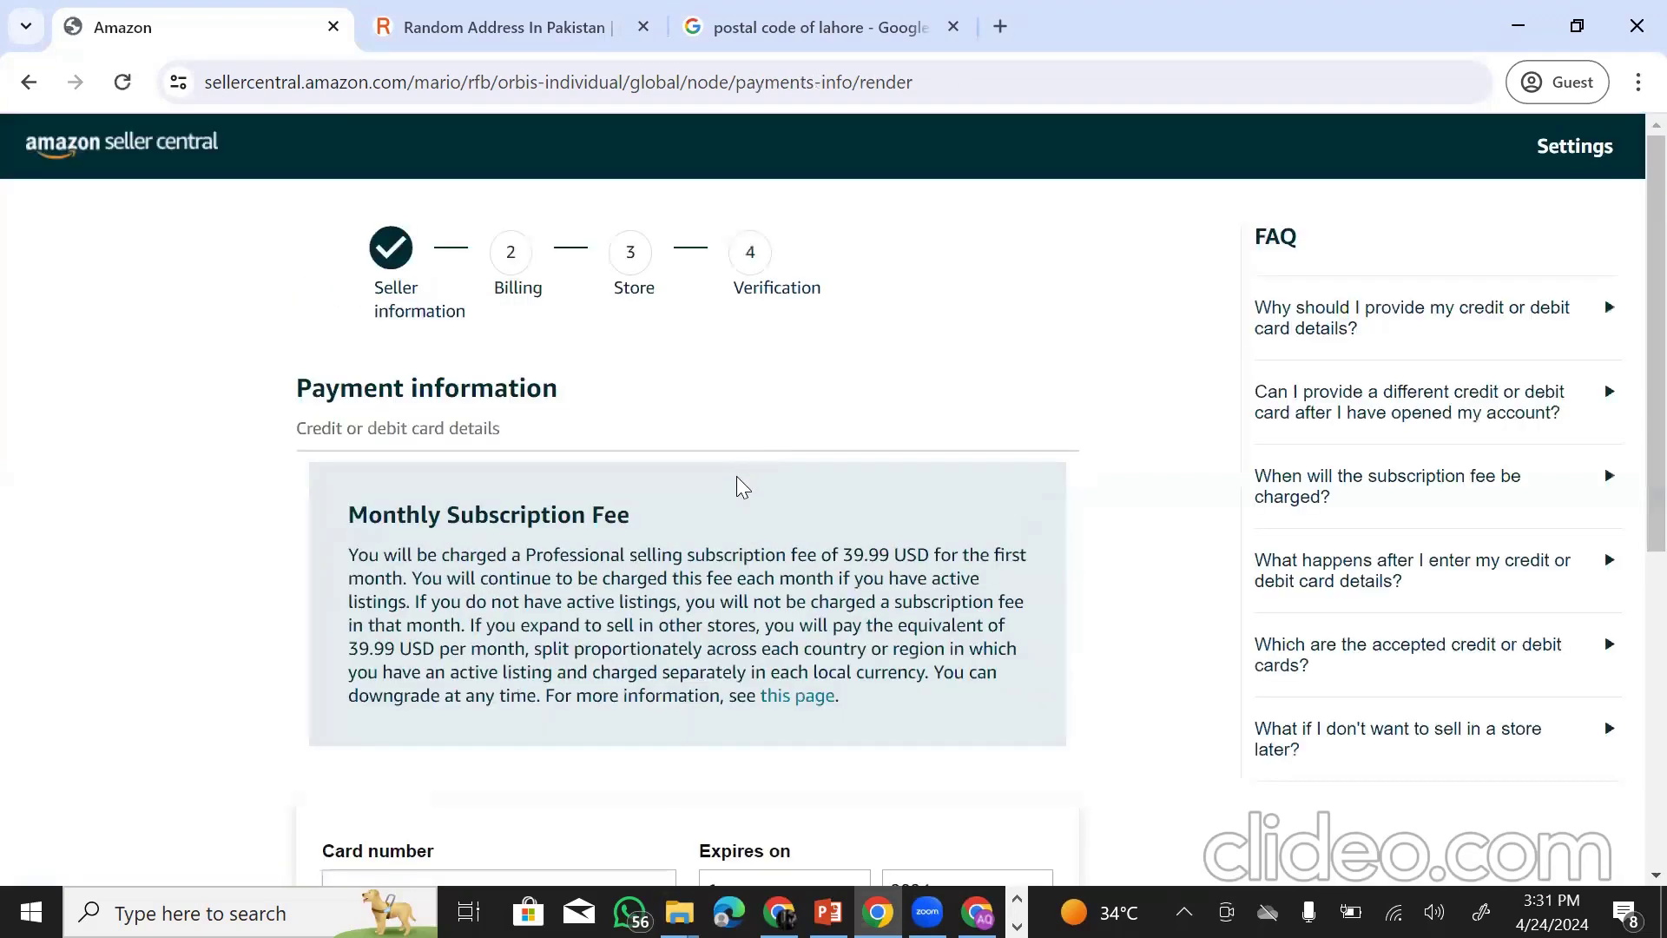
scroll(703, 484, down, 5)
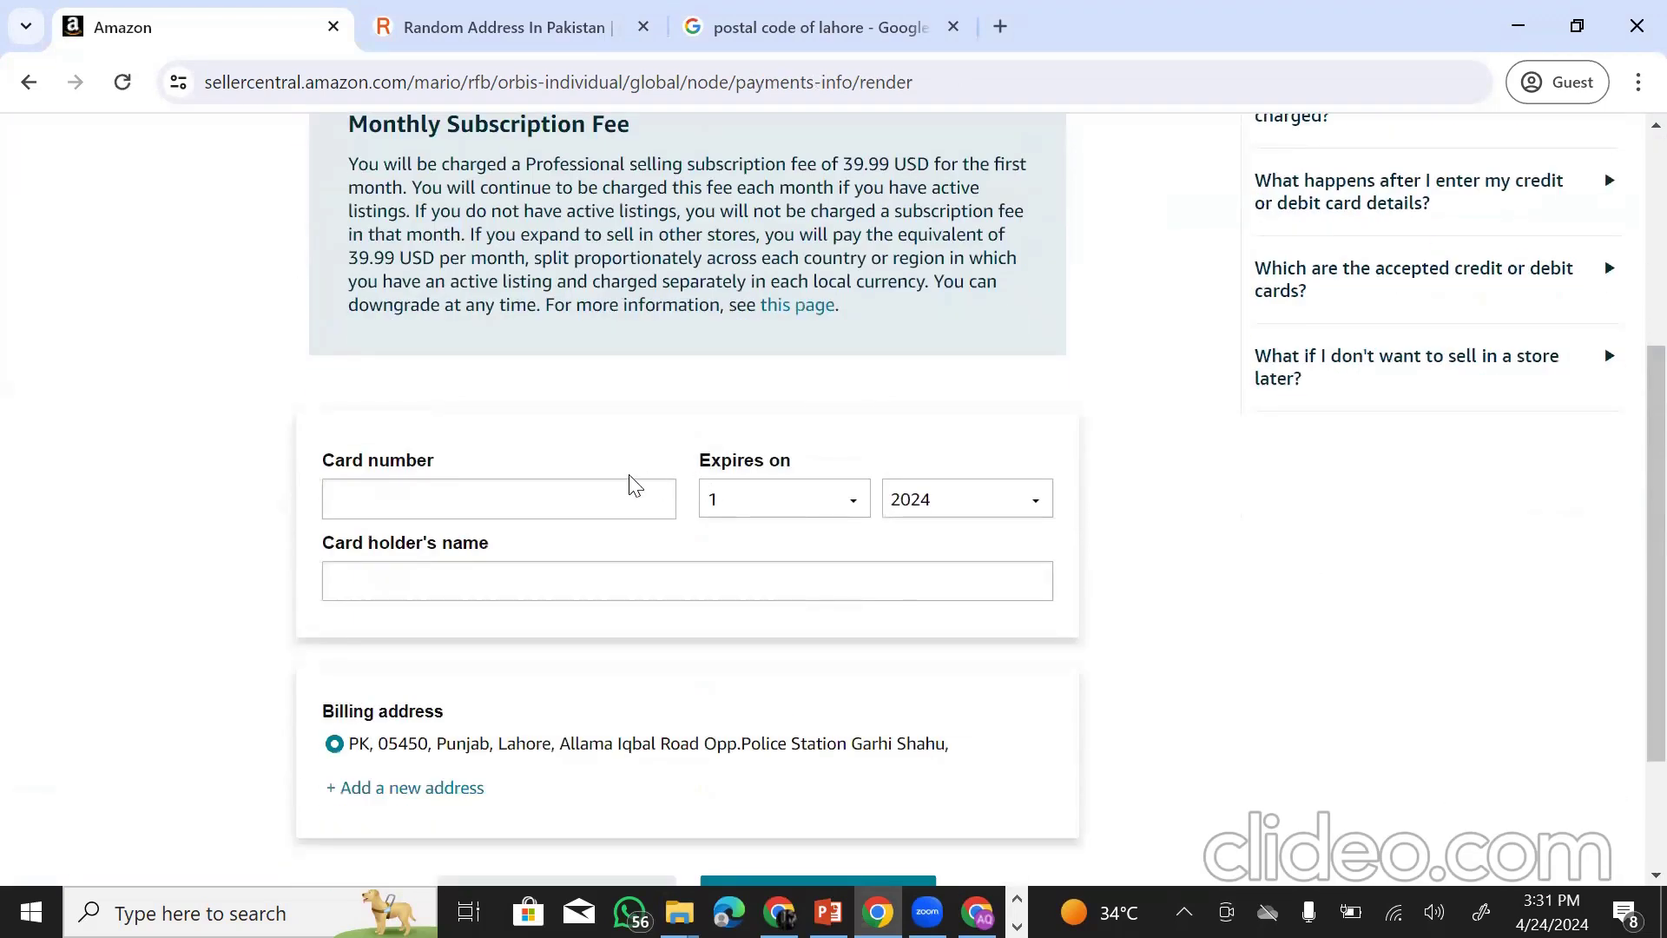
scroll(633, 483, up, 5)
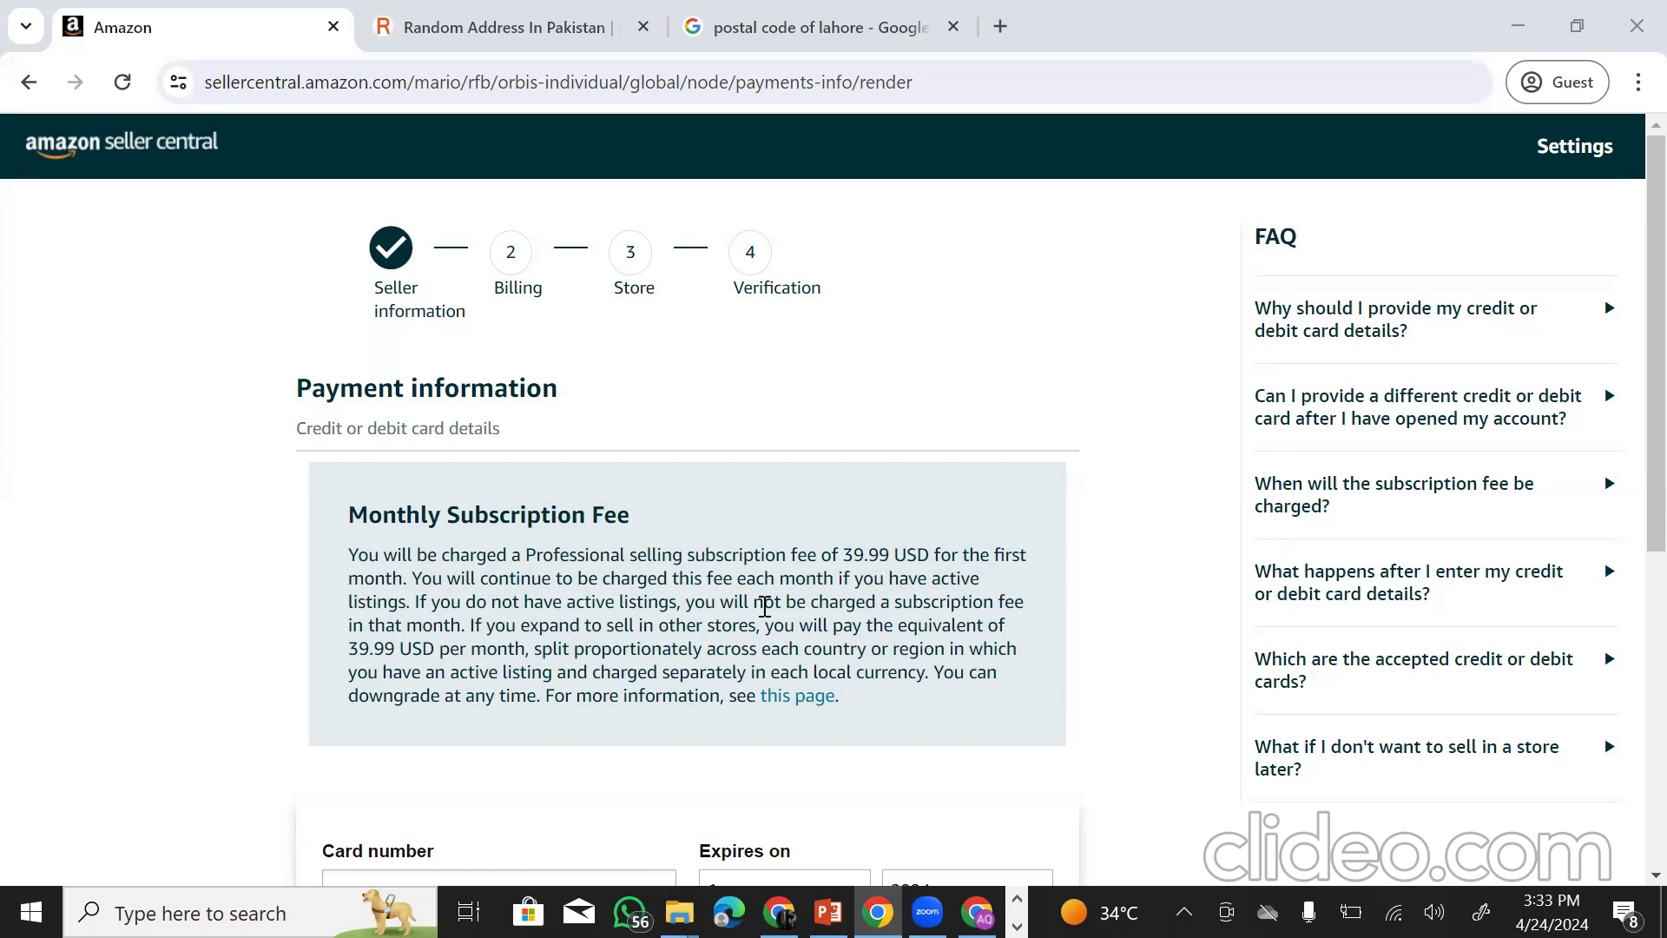
scroll(763, 608, down, 3)
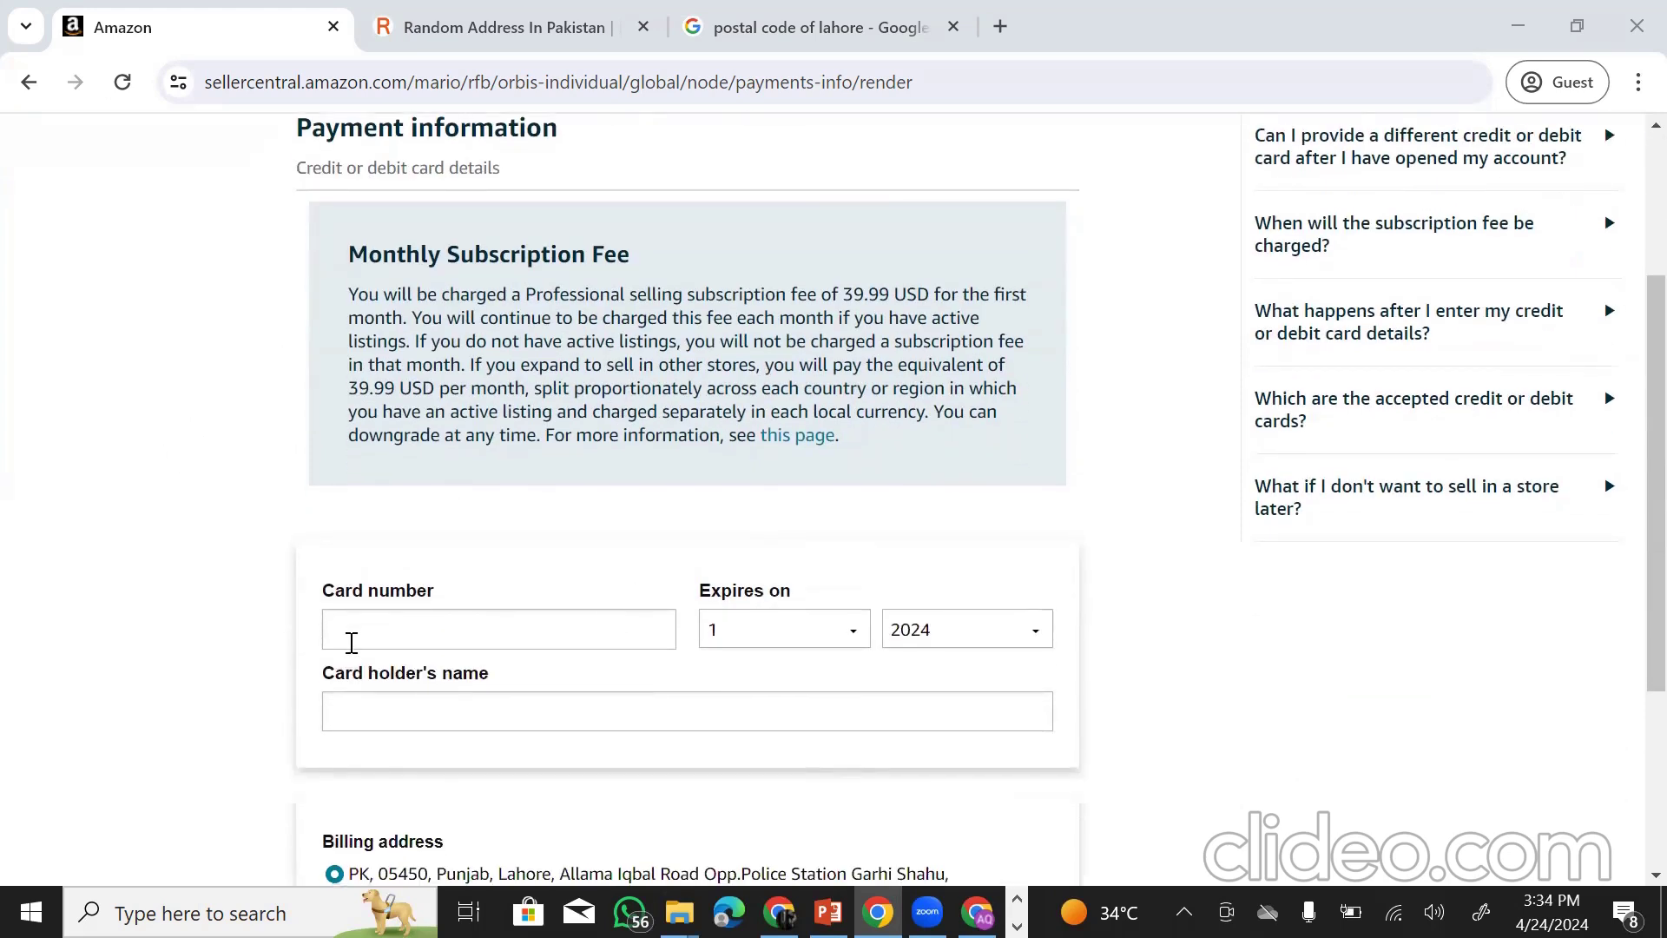
- Enter the card number, expiry and cardholder name, then submit, getting a card-type-not-supported error
click(406, 630)
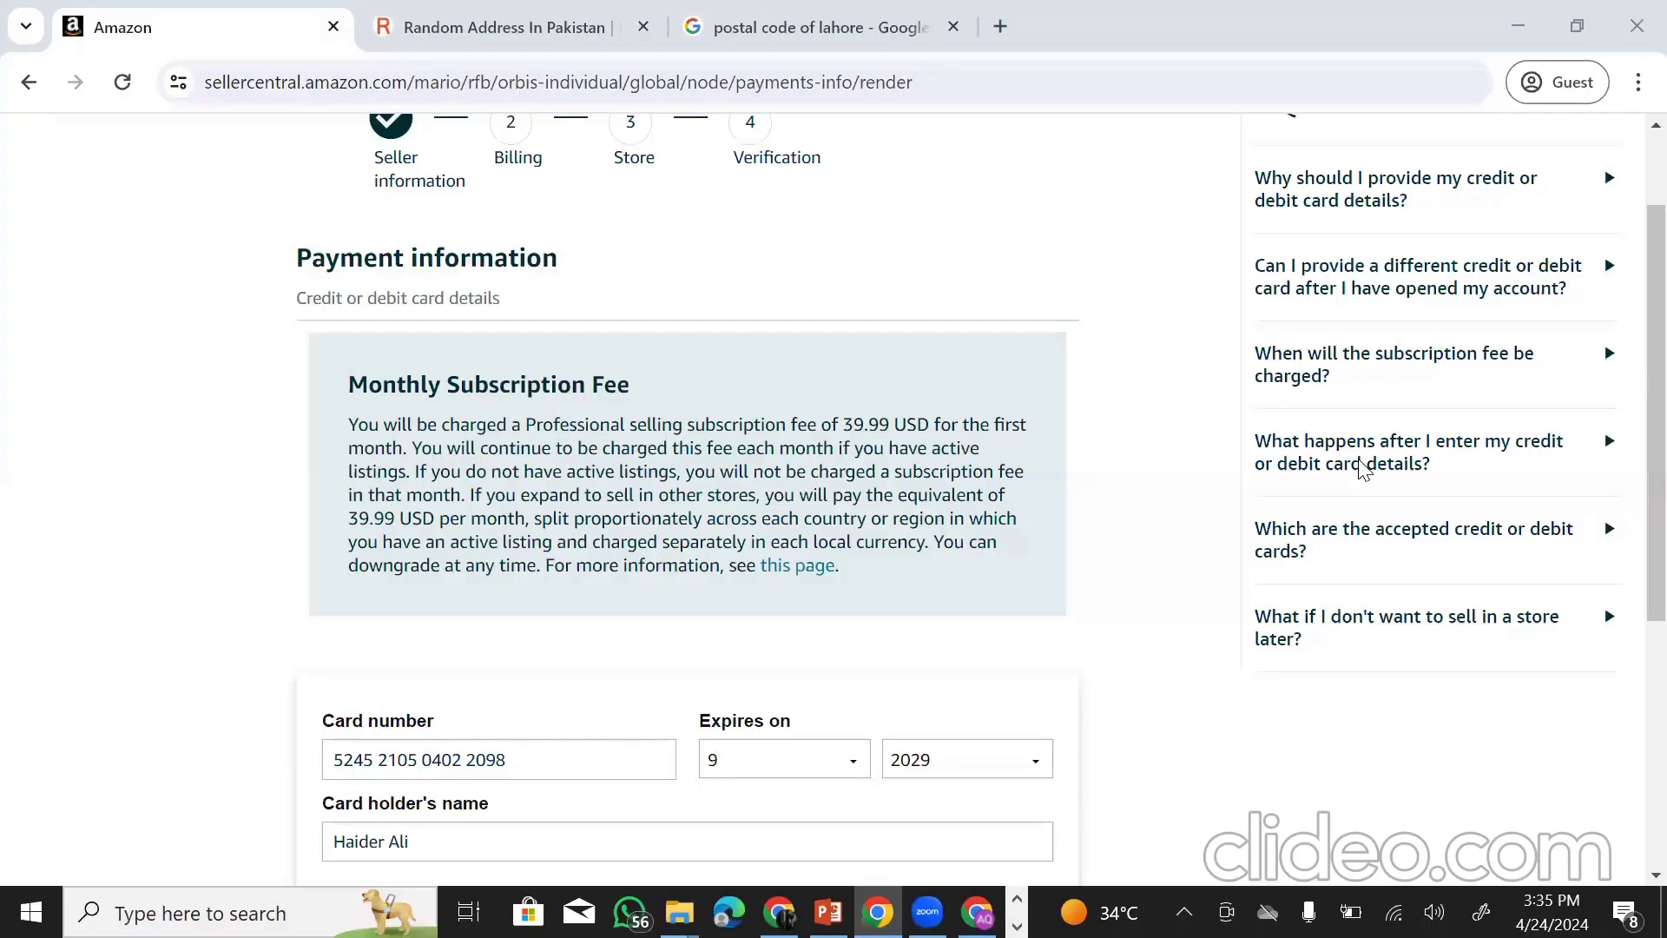
scroll(737, 532, down, 3)
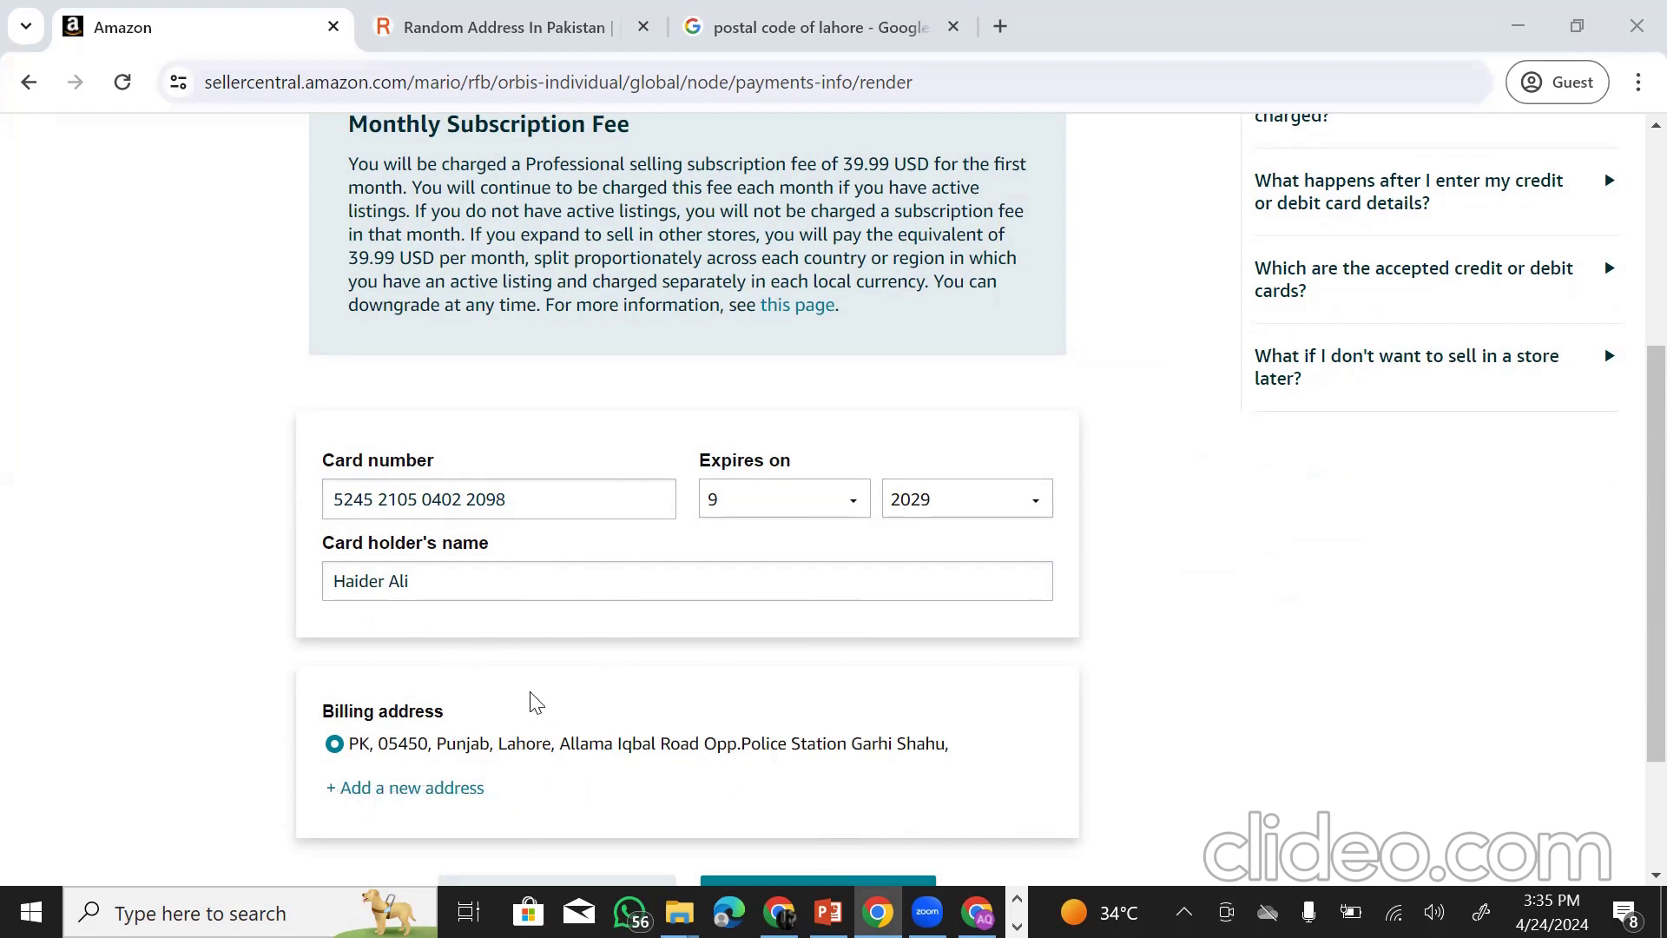
scroll(574, 598, up, 1)
scroll(574, 598, up, 2)
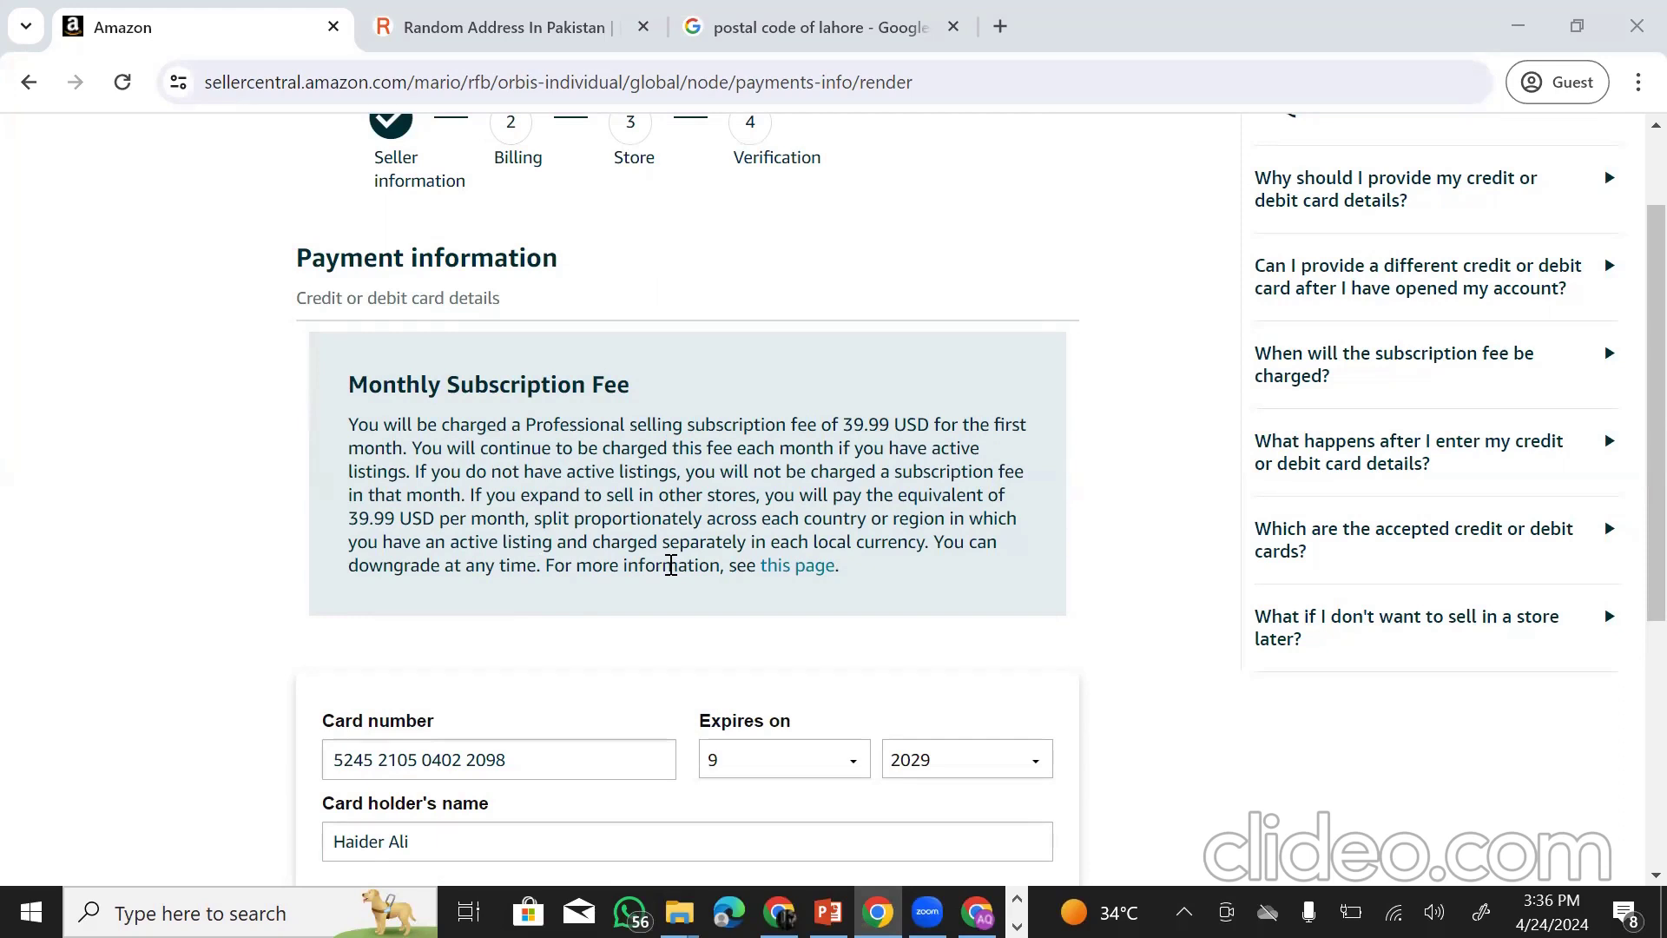
scroll(677, 607, down, 4)
click(814, 702)
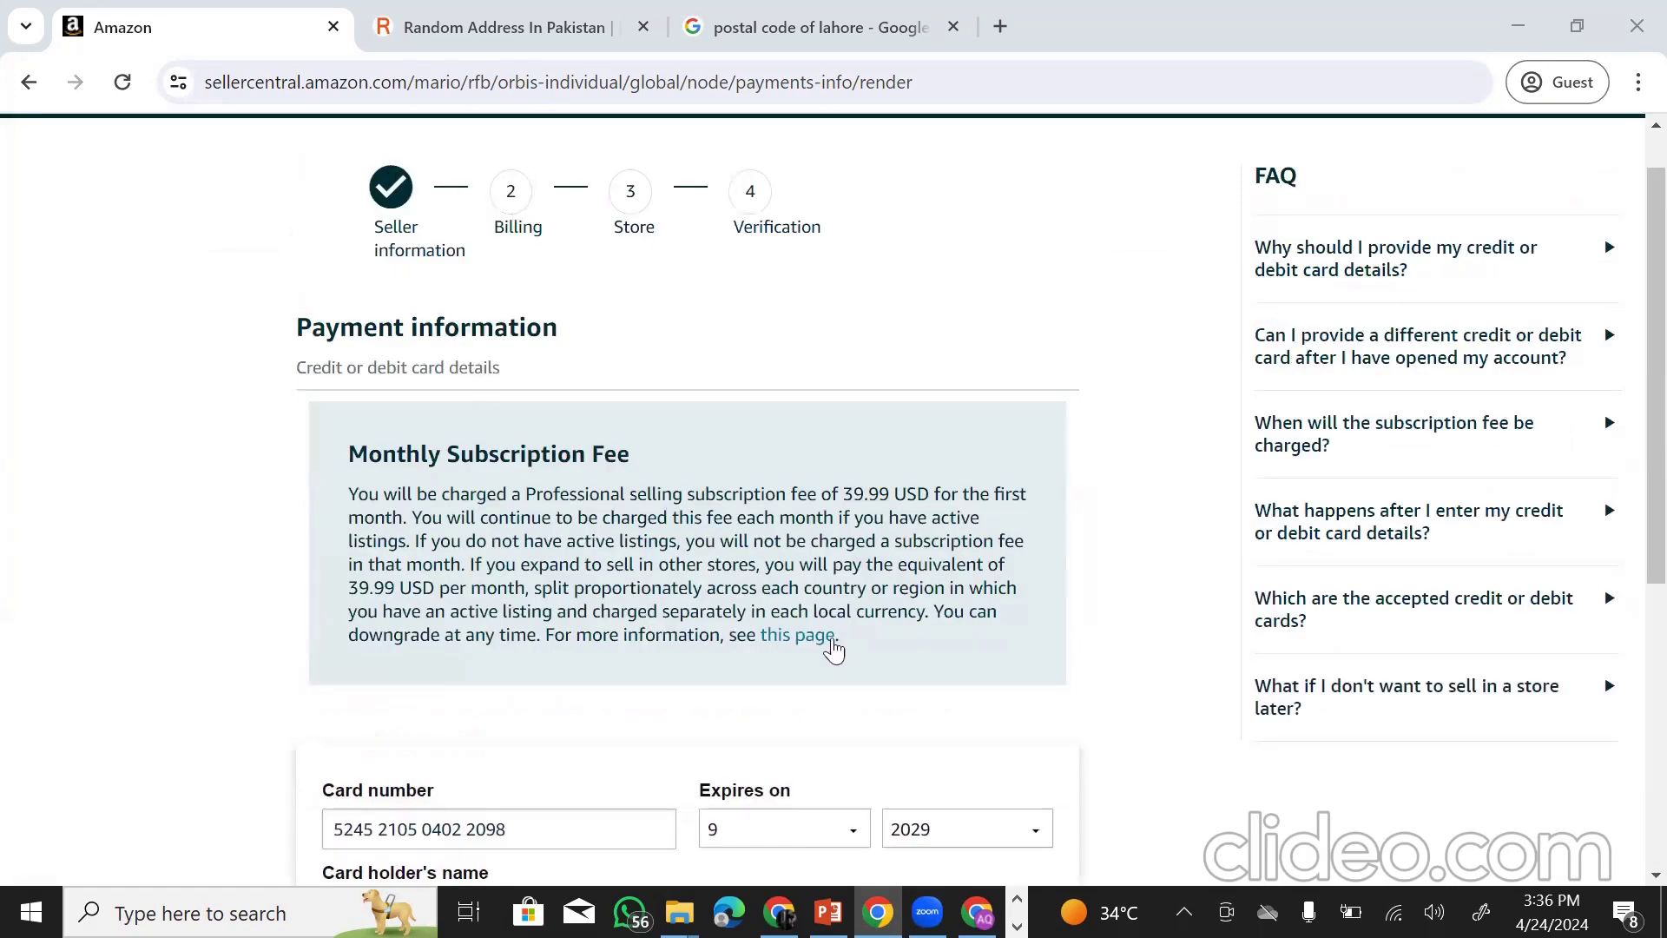
scroll(833, 640, down, 4)
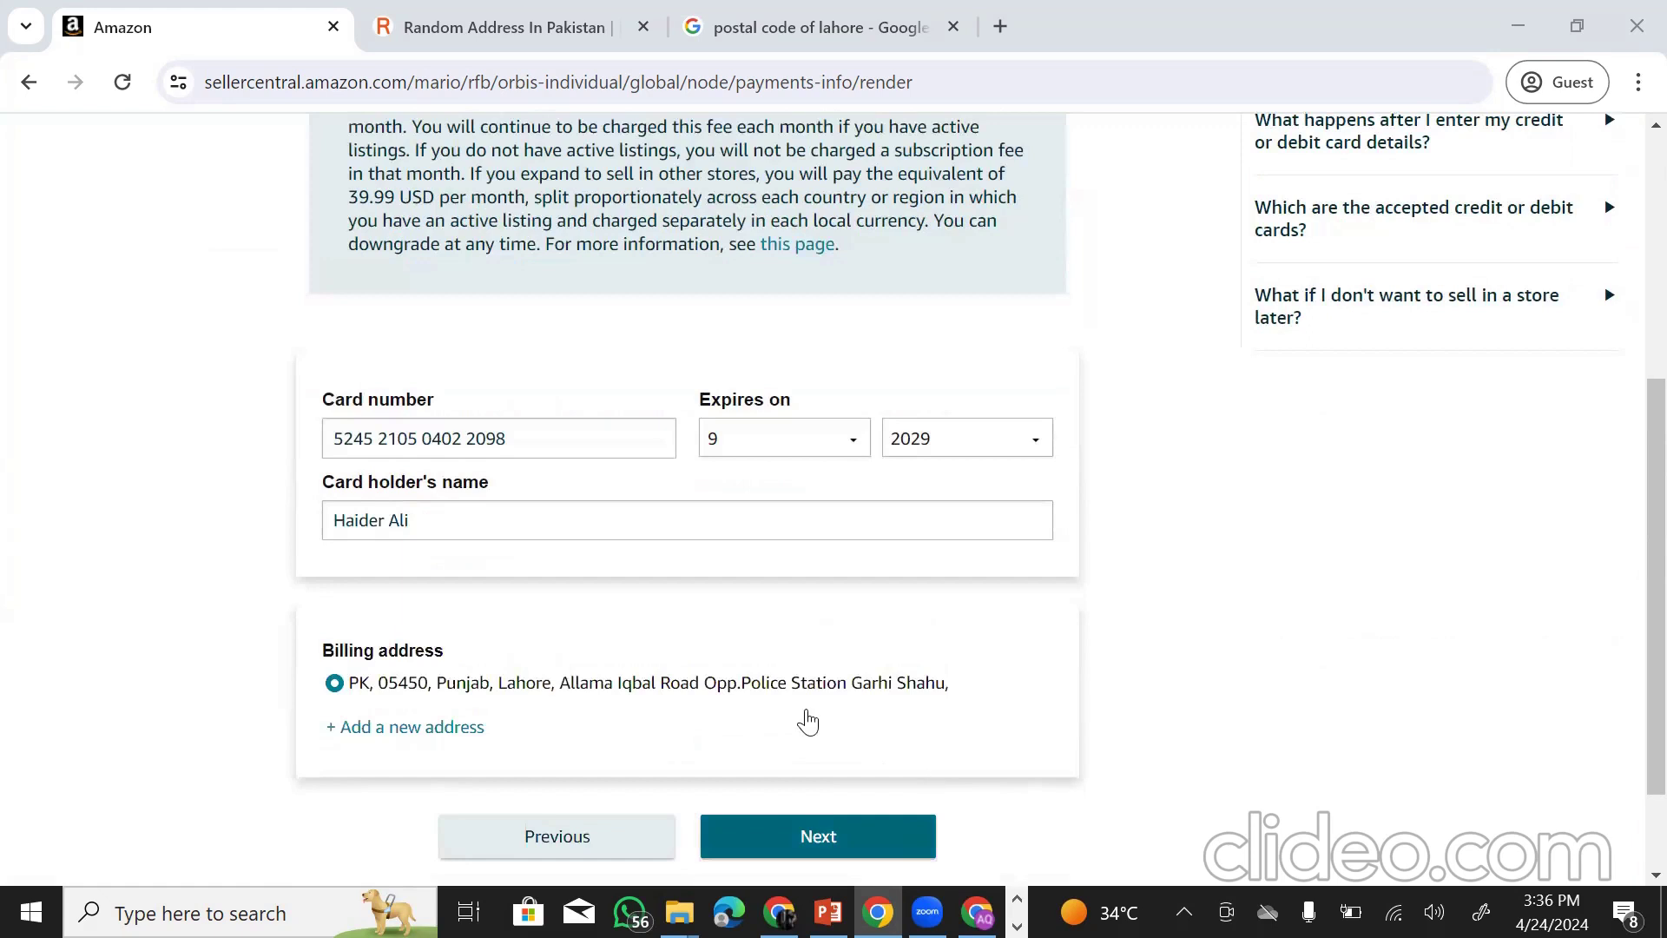
scroll(822, 706, down, 2)
click(835, 720)
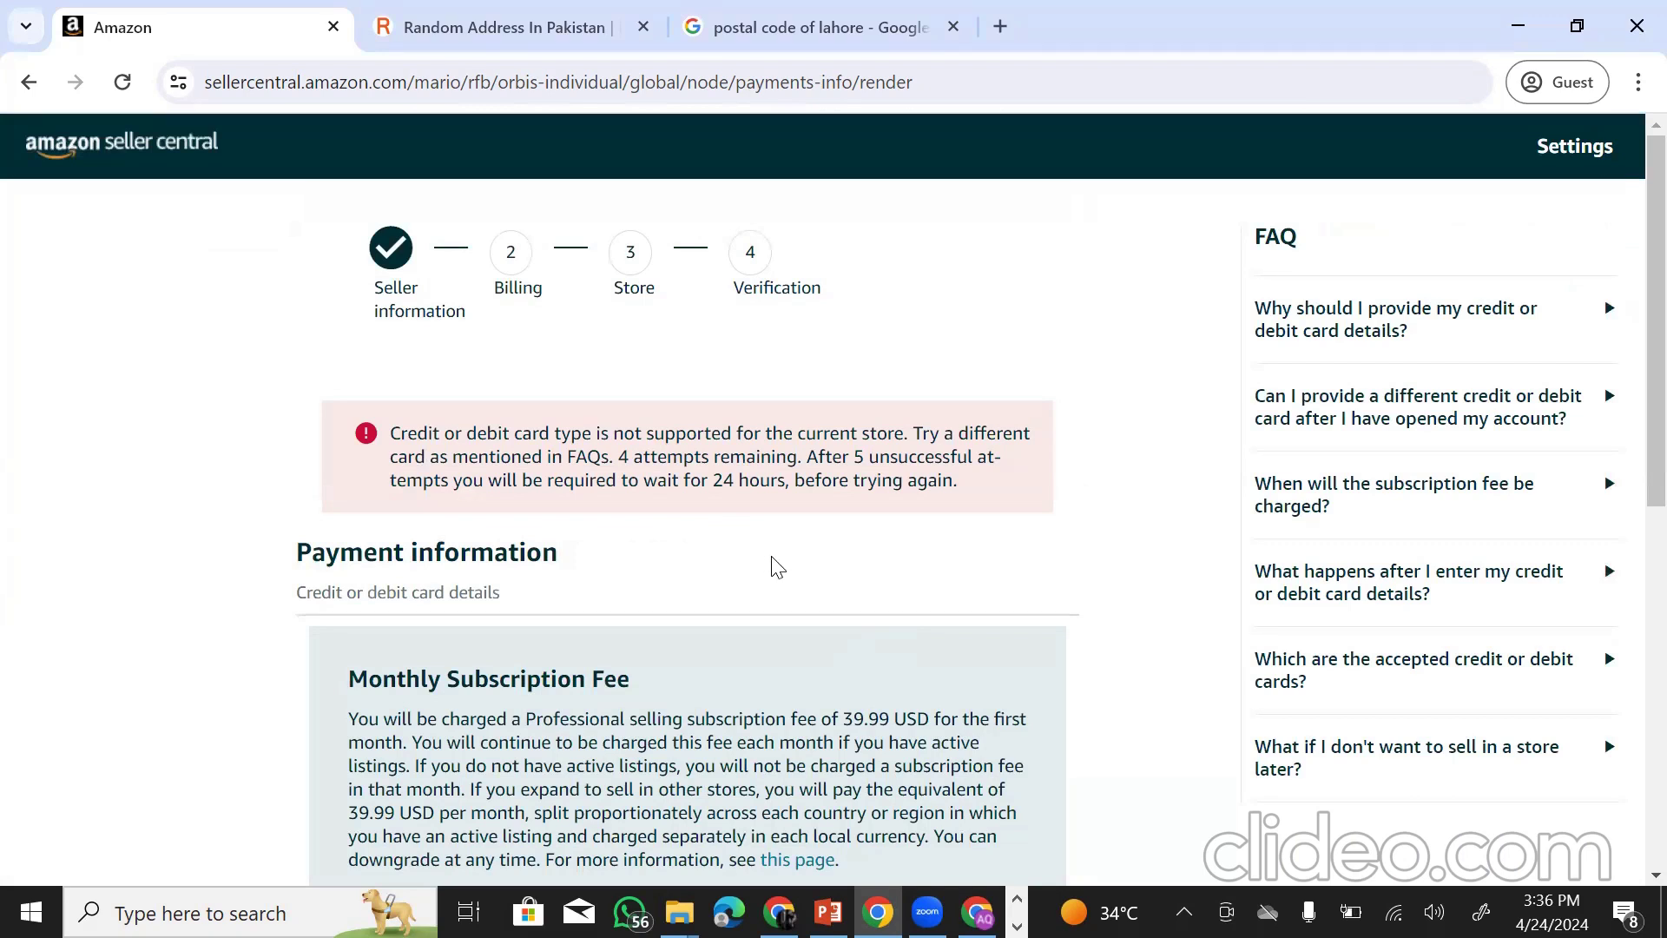
- Scroll through the rejected-card warning until billing is accepted and Store and Product Information appears
scroll(777, 567, down, 6)
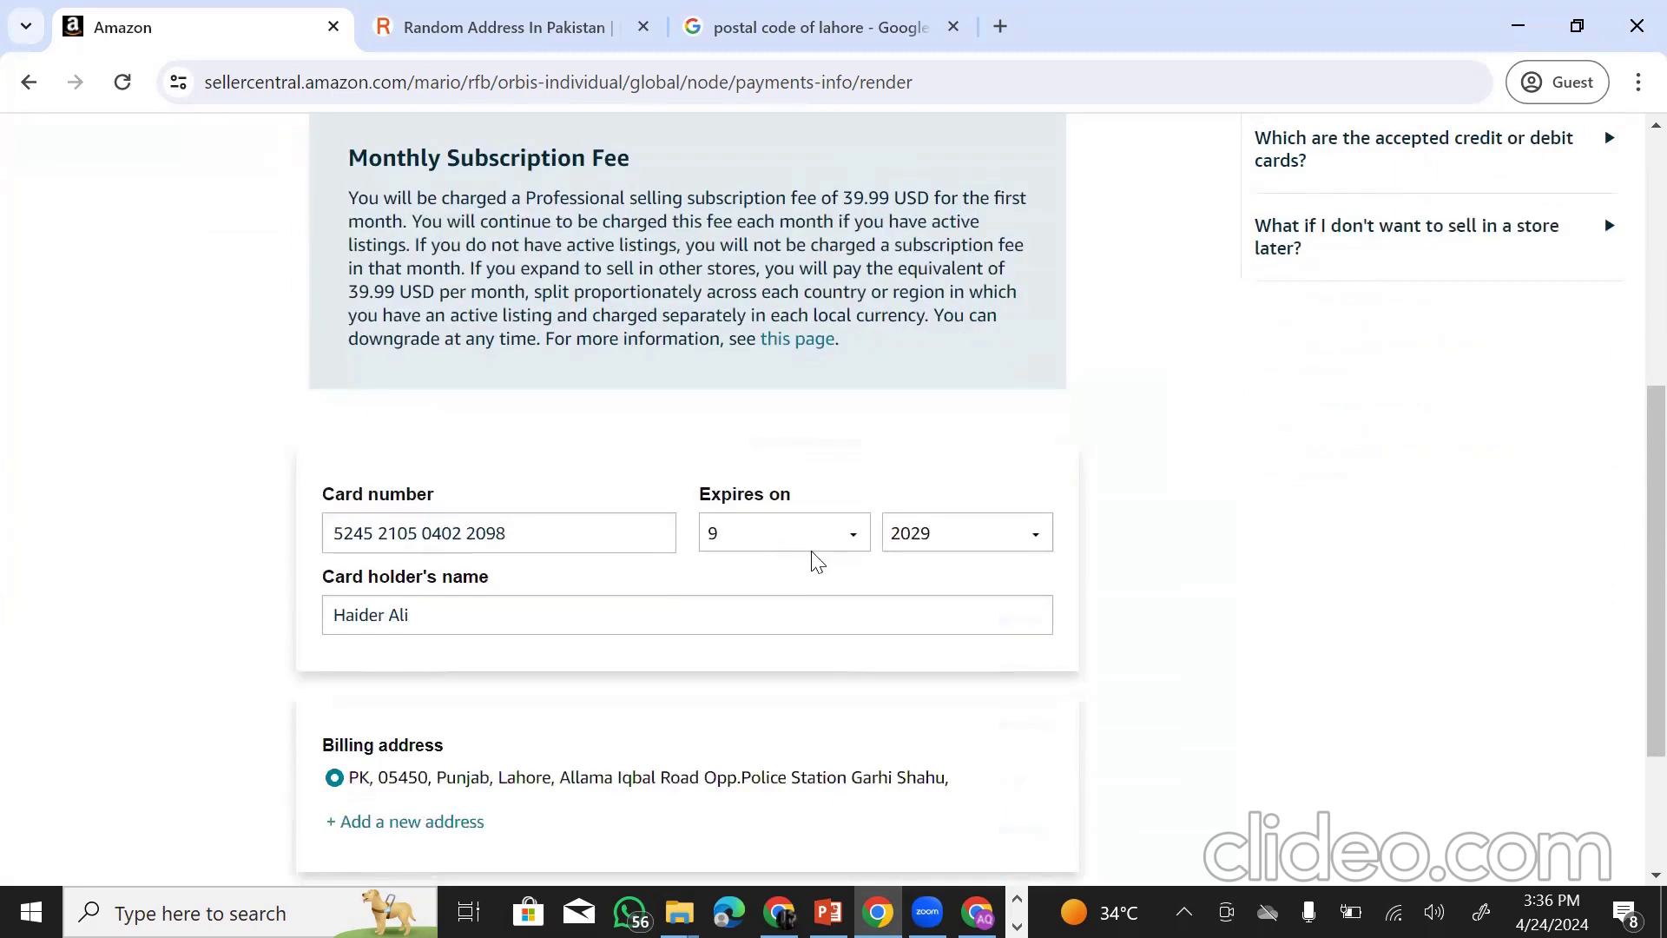
scroll(647, 565, up, 3)
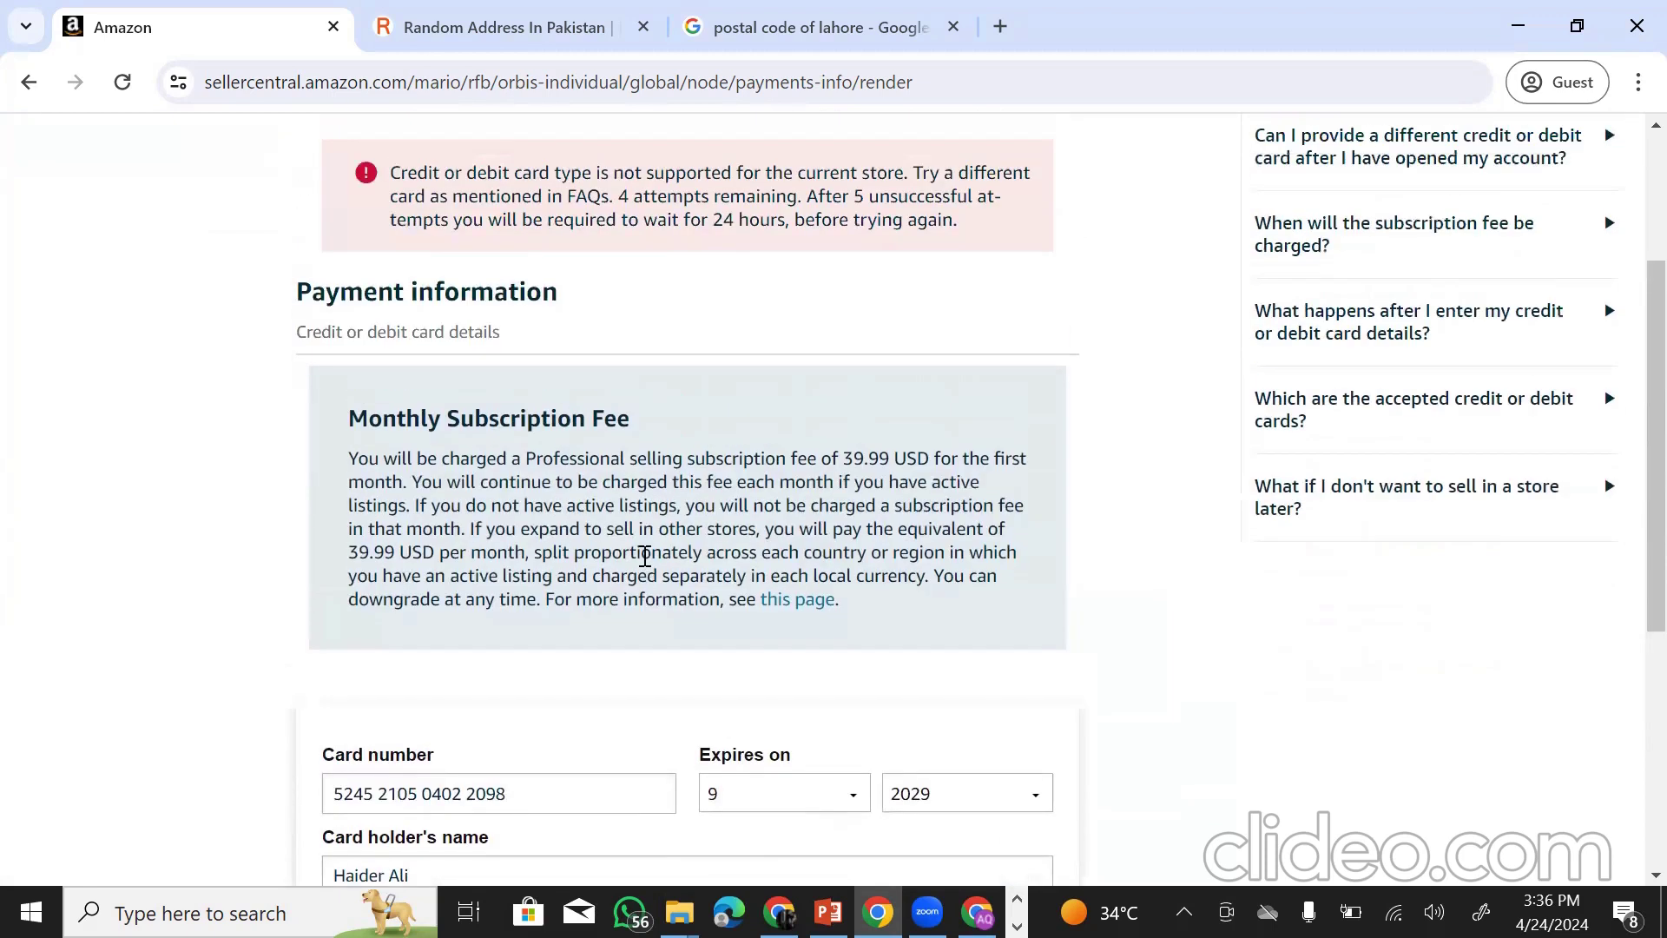
scroll(646, 564, down, 1)
scroll(442, 454, up, 3)
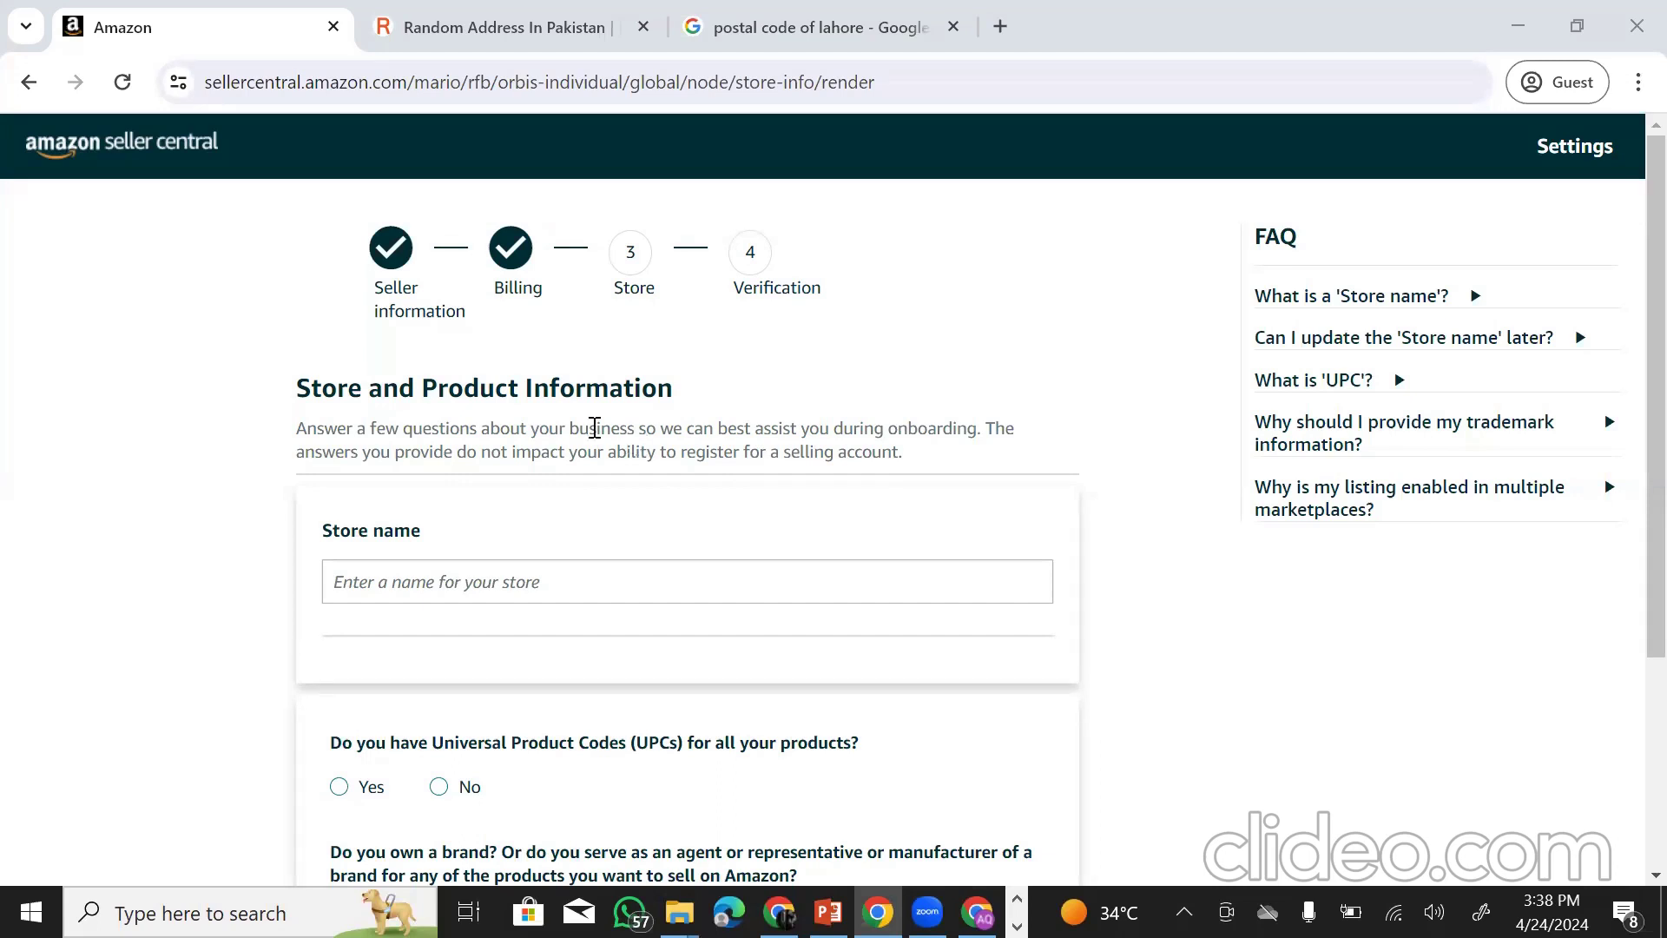
- Enter AQverse as the store name
click(426, 580)
text(AQverse)
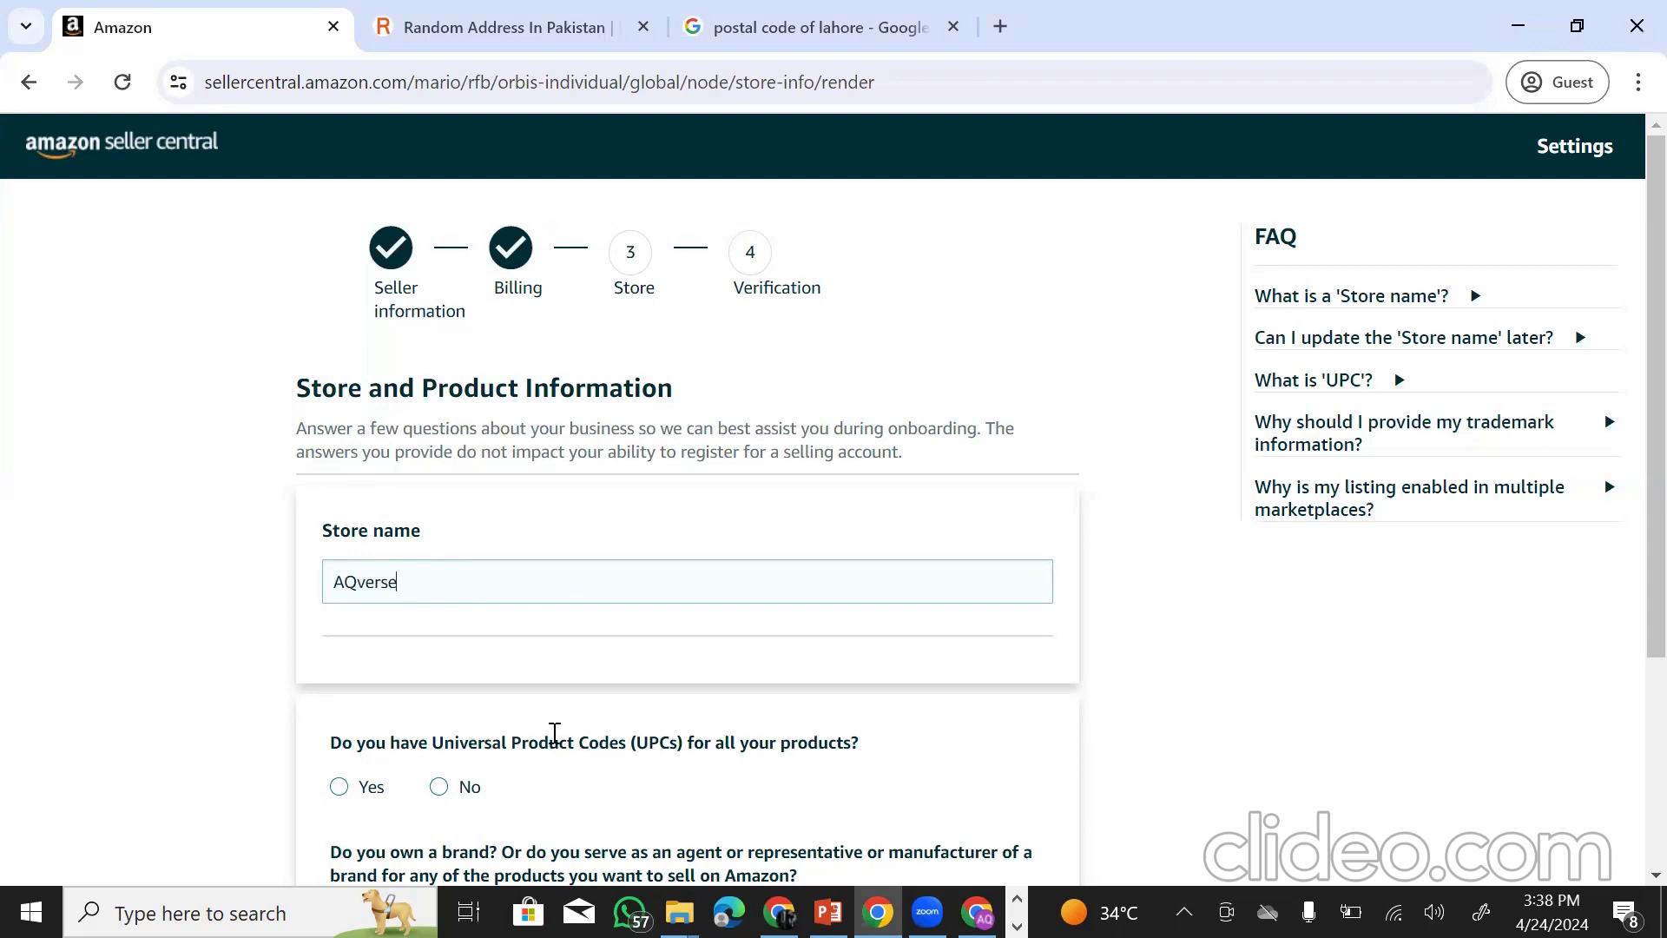
scroll(554, 734, down, 3)
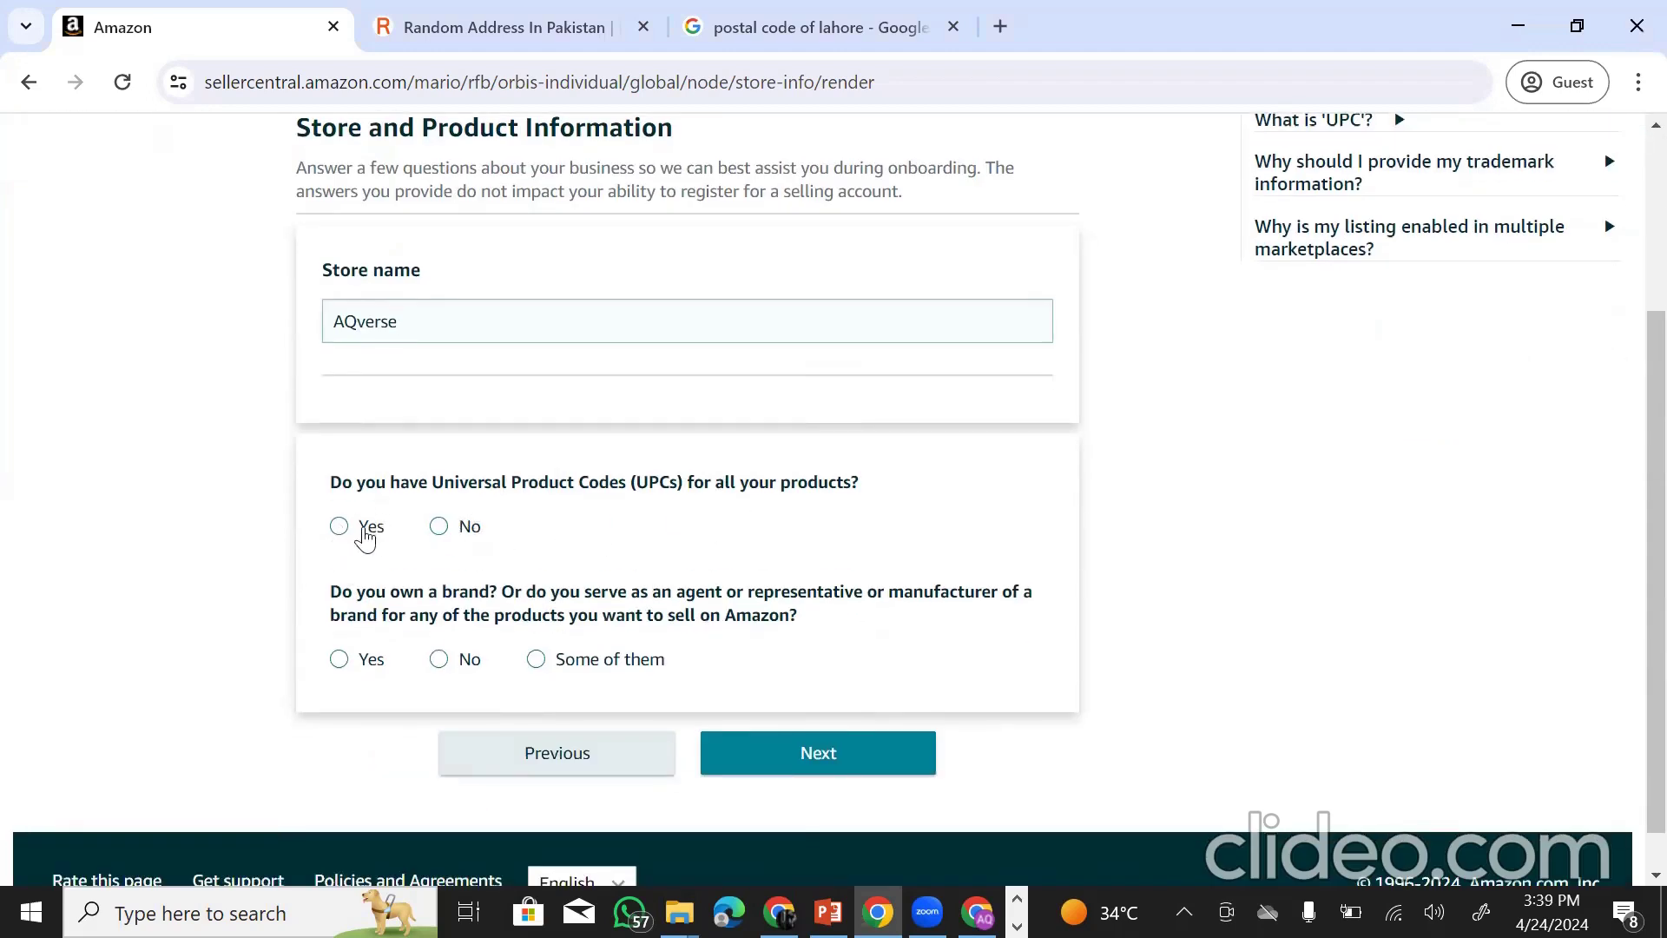
- Answer No to the UPC and brand-ownership questions and submit the store information
click(441, 526)
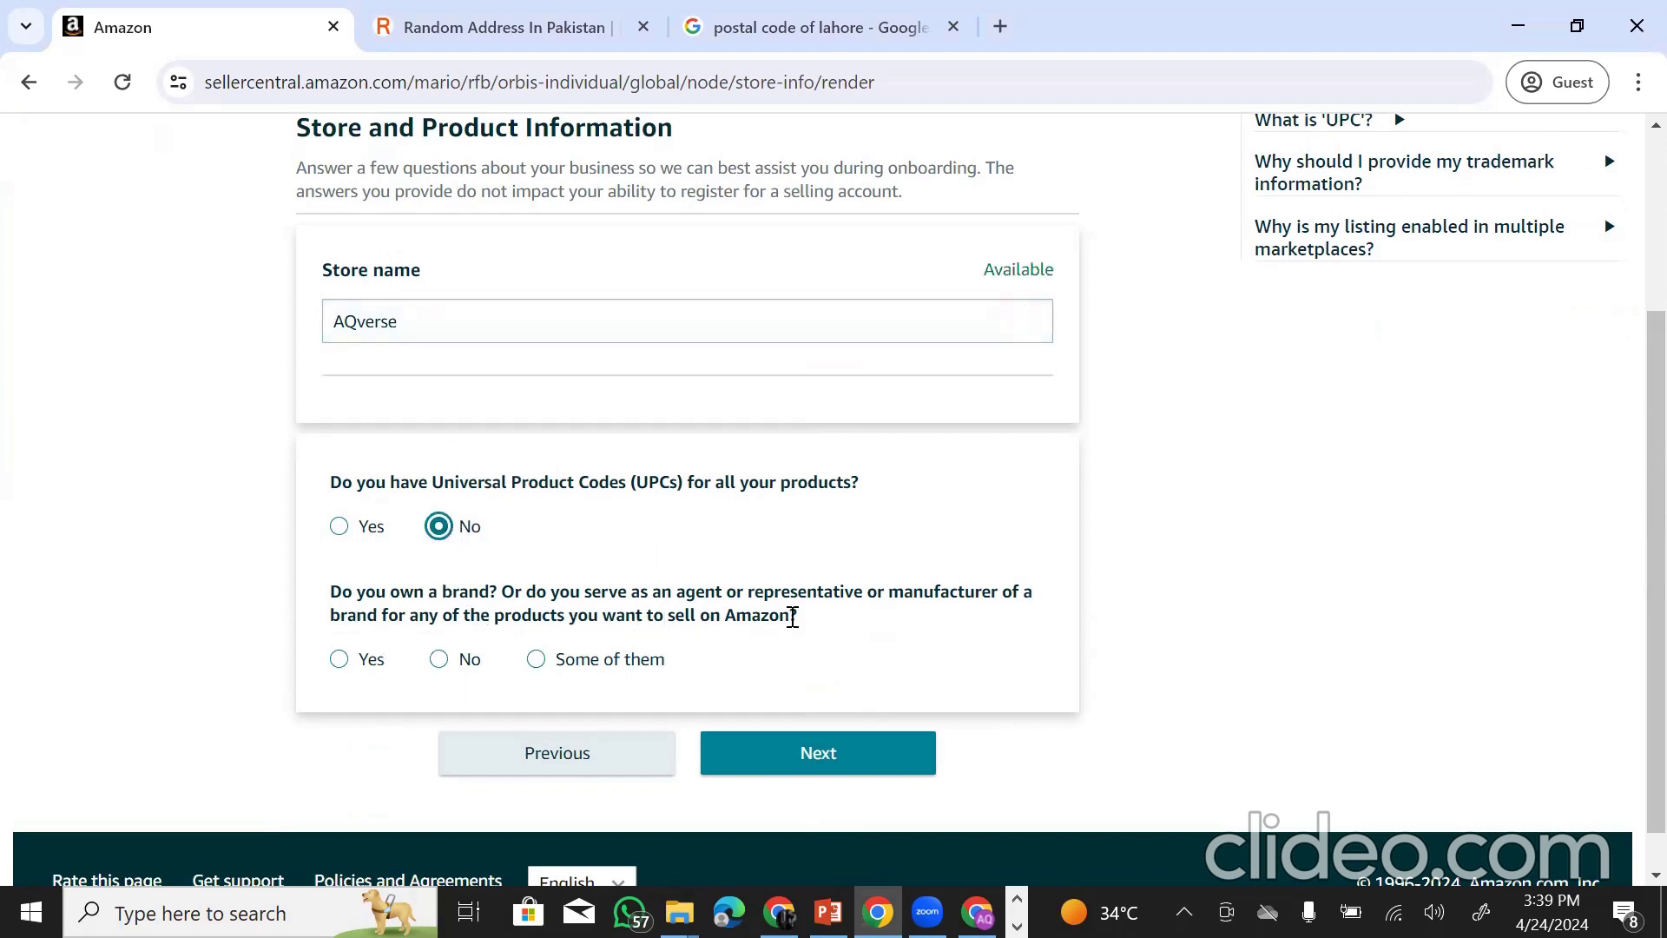
click(441, 662)
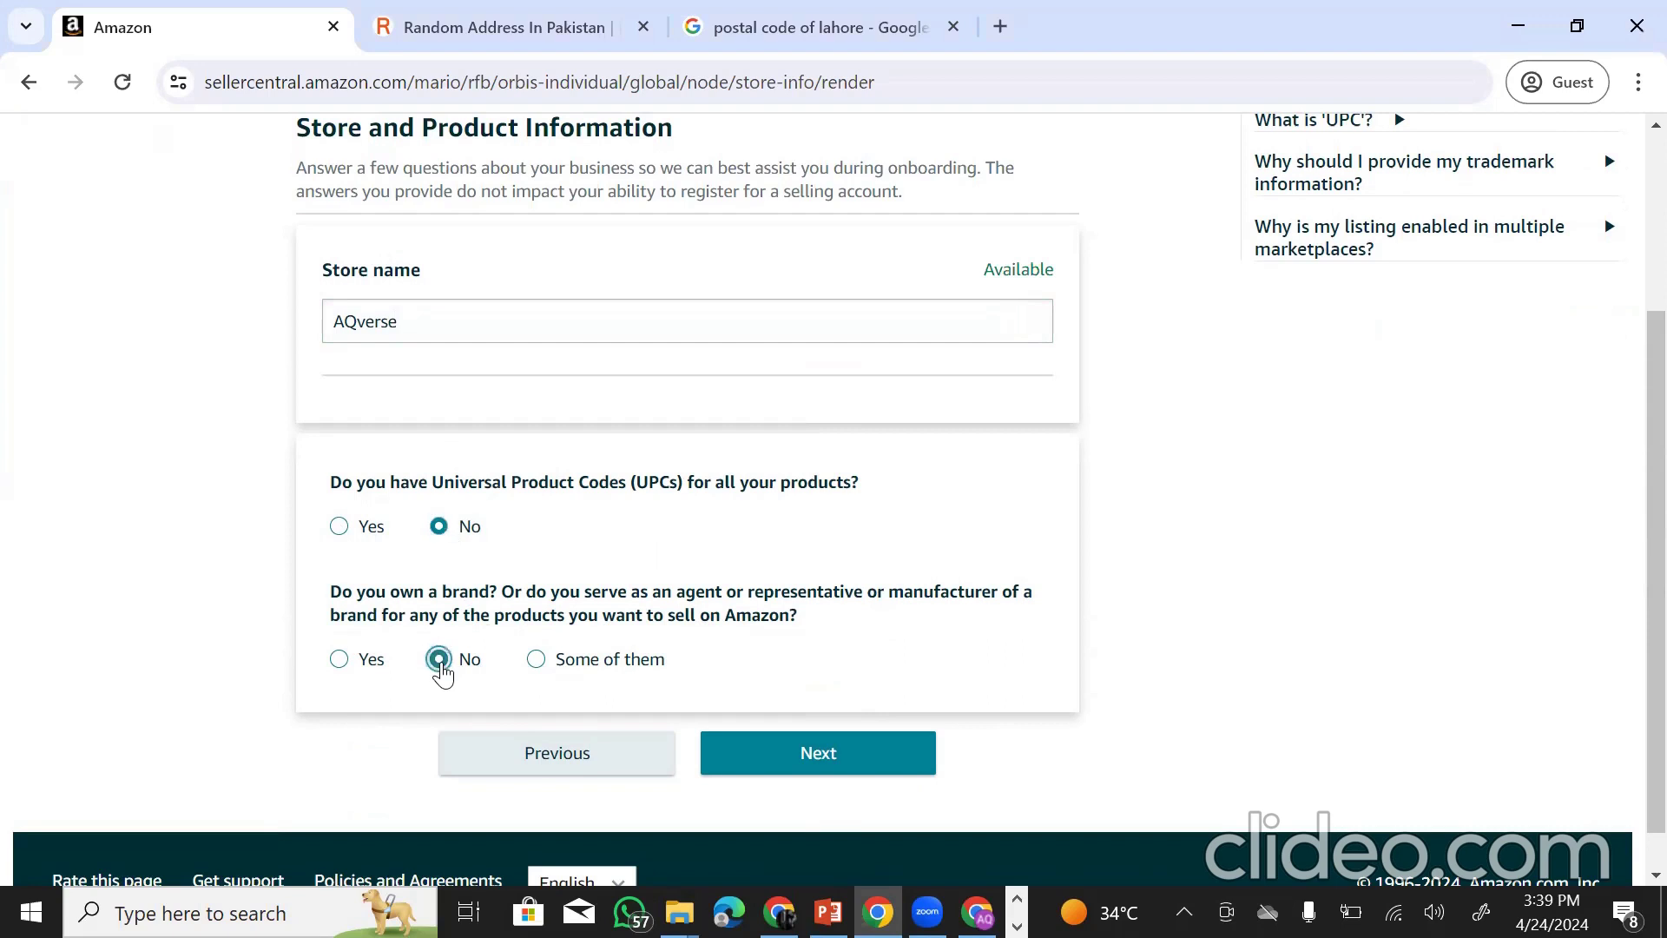
scroll(686, 524, up, 3)
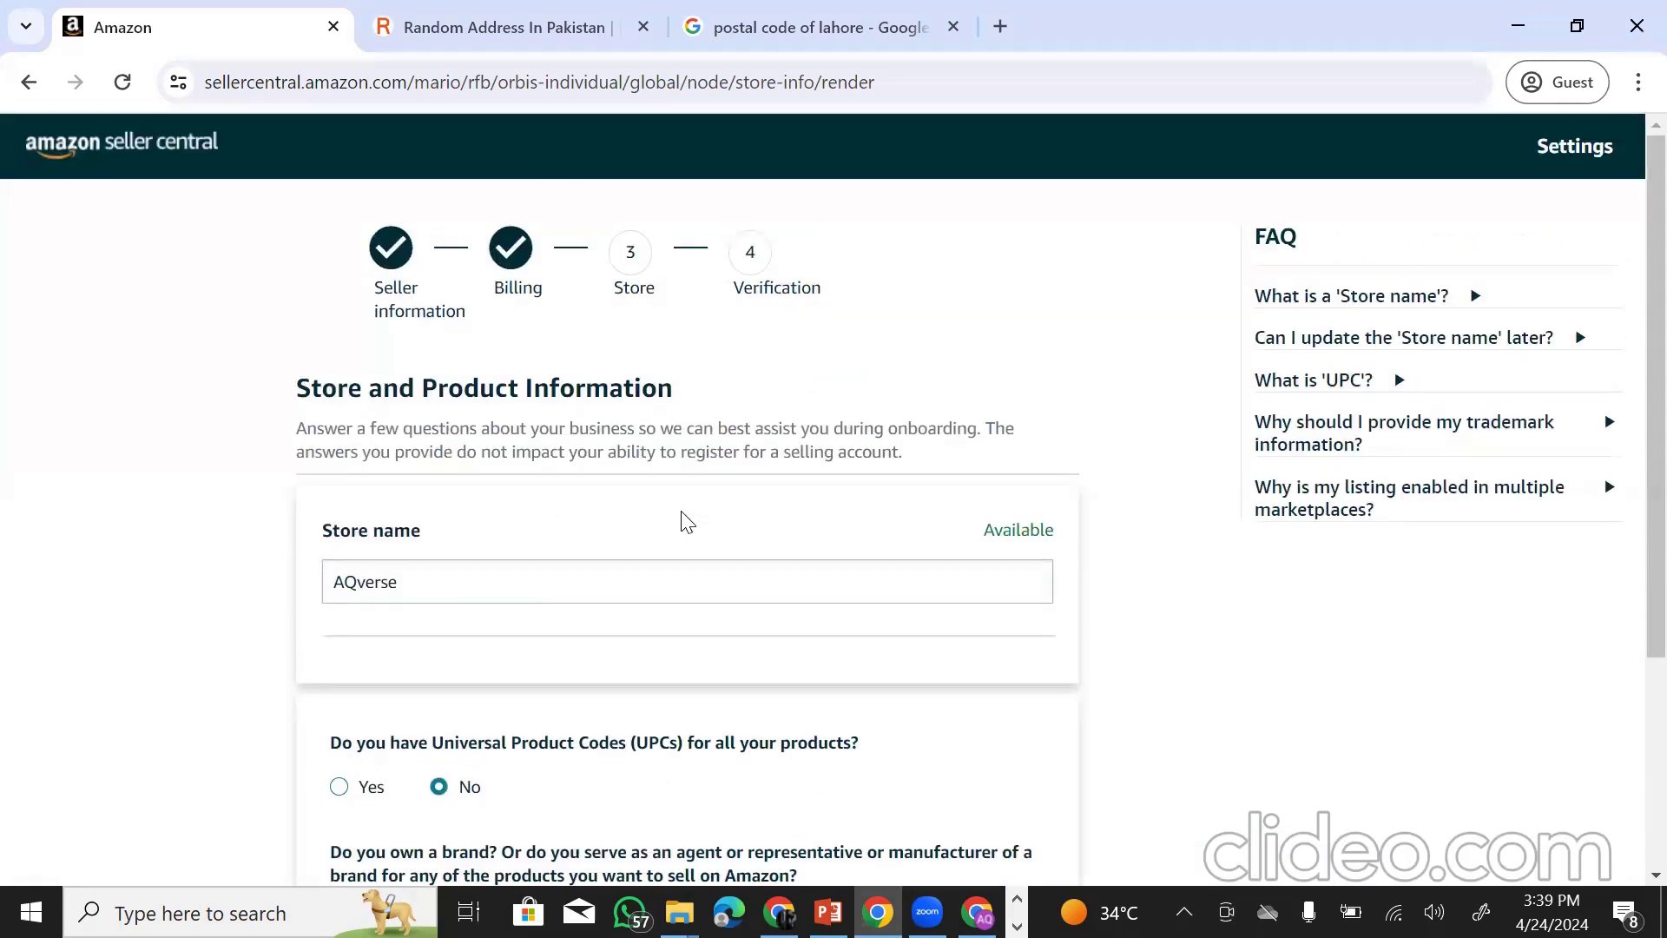
scroll(738, 590, down, 4)
scroll(778, 681, up, 1)
scroll(774, 695, down, 1)
click(787, 703)
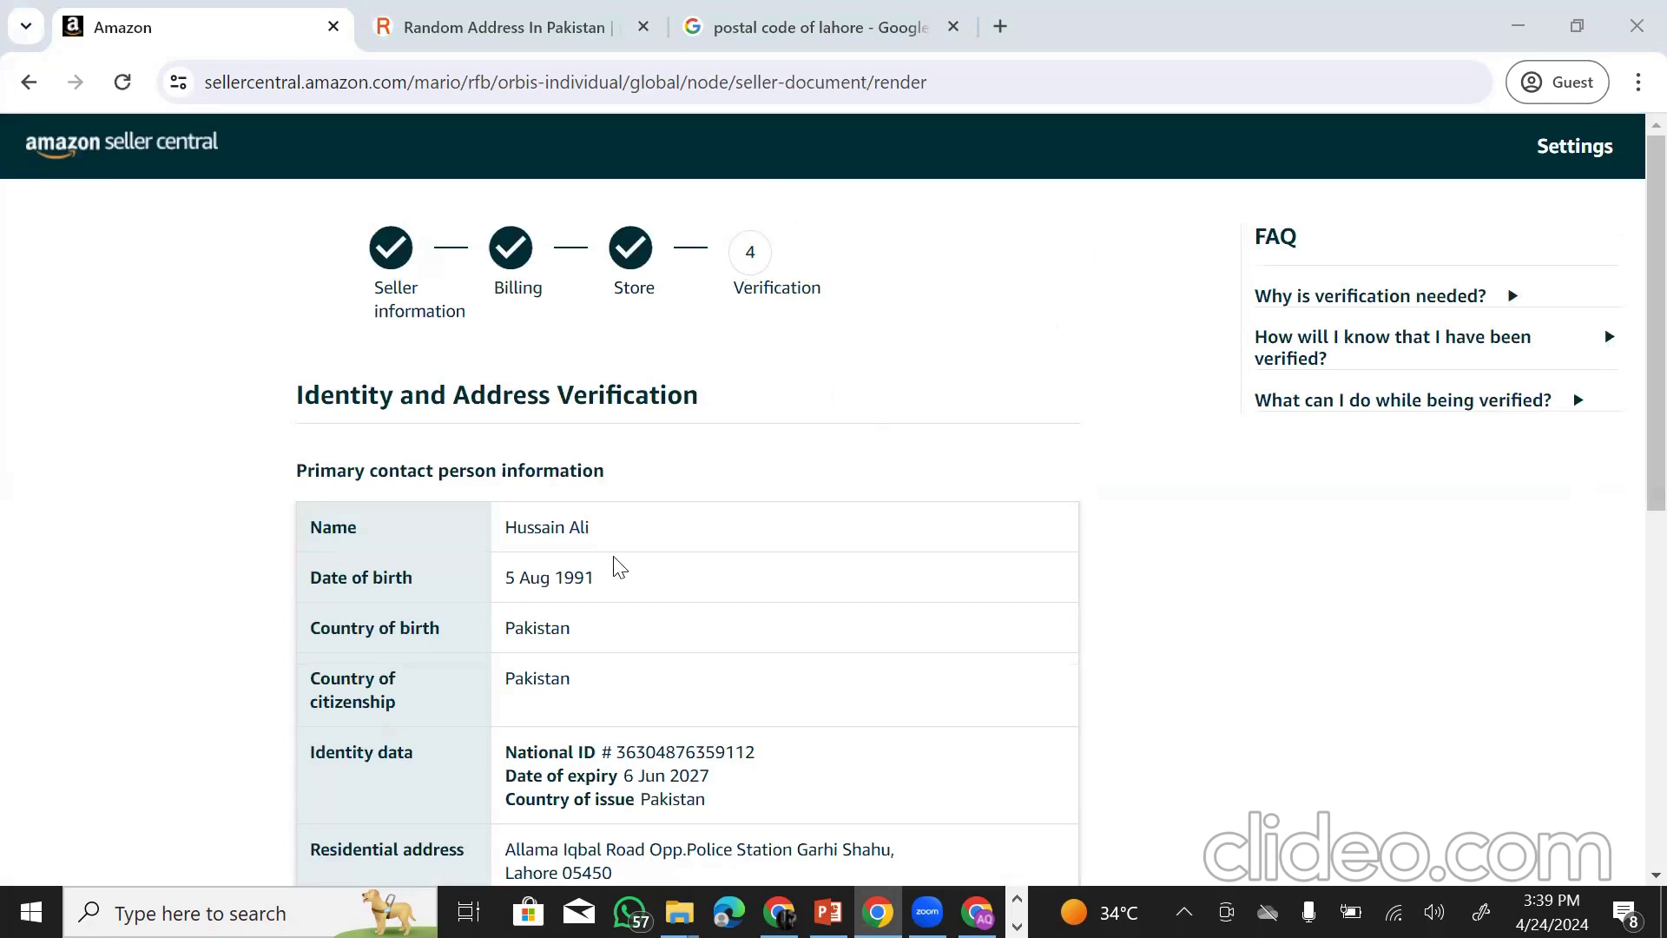
scroll(618, 566, down, 1)
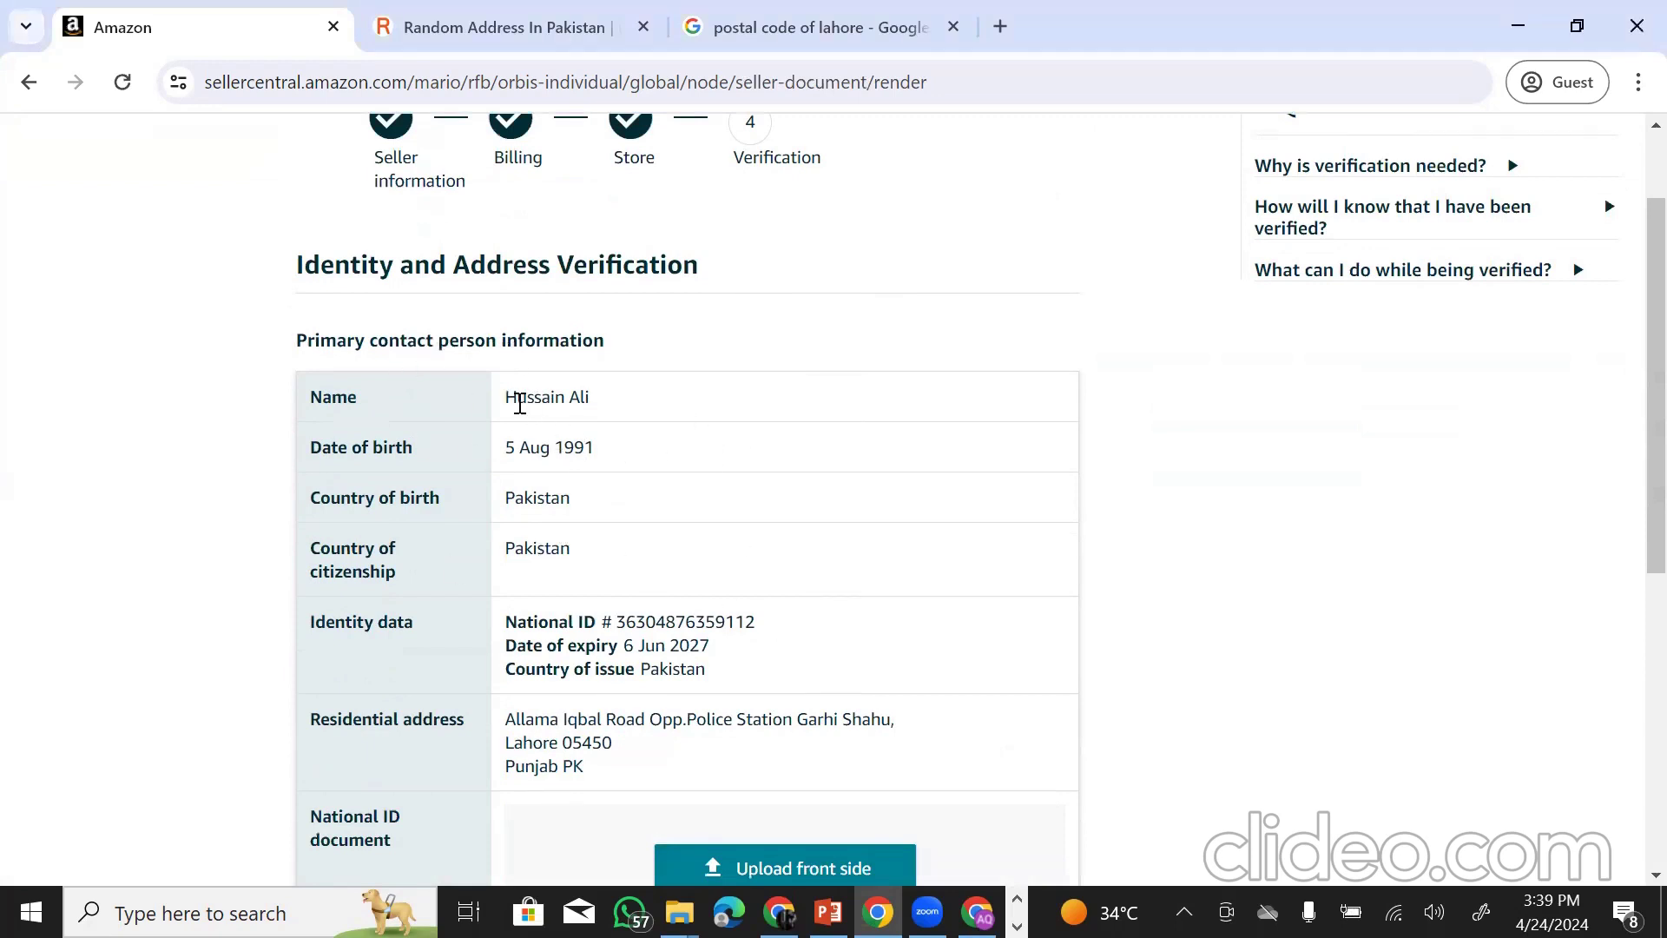
drag(510, 402, 642, 419)
drag(510, 446, 694, 453)
drag(515, 498, 718, 519)
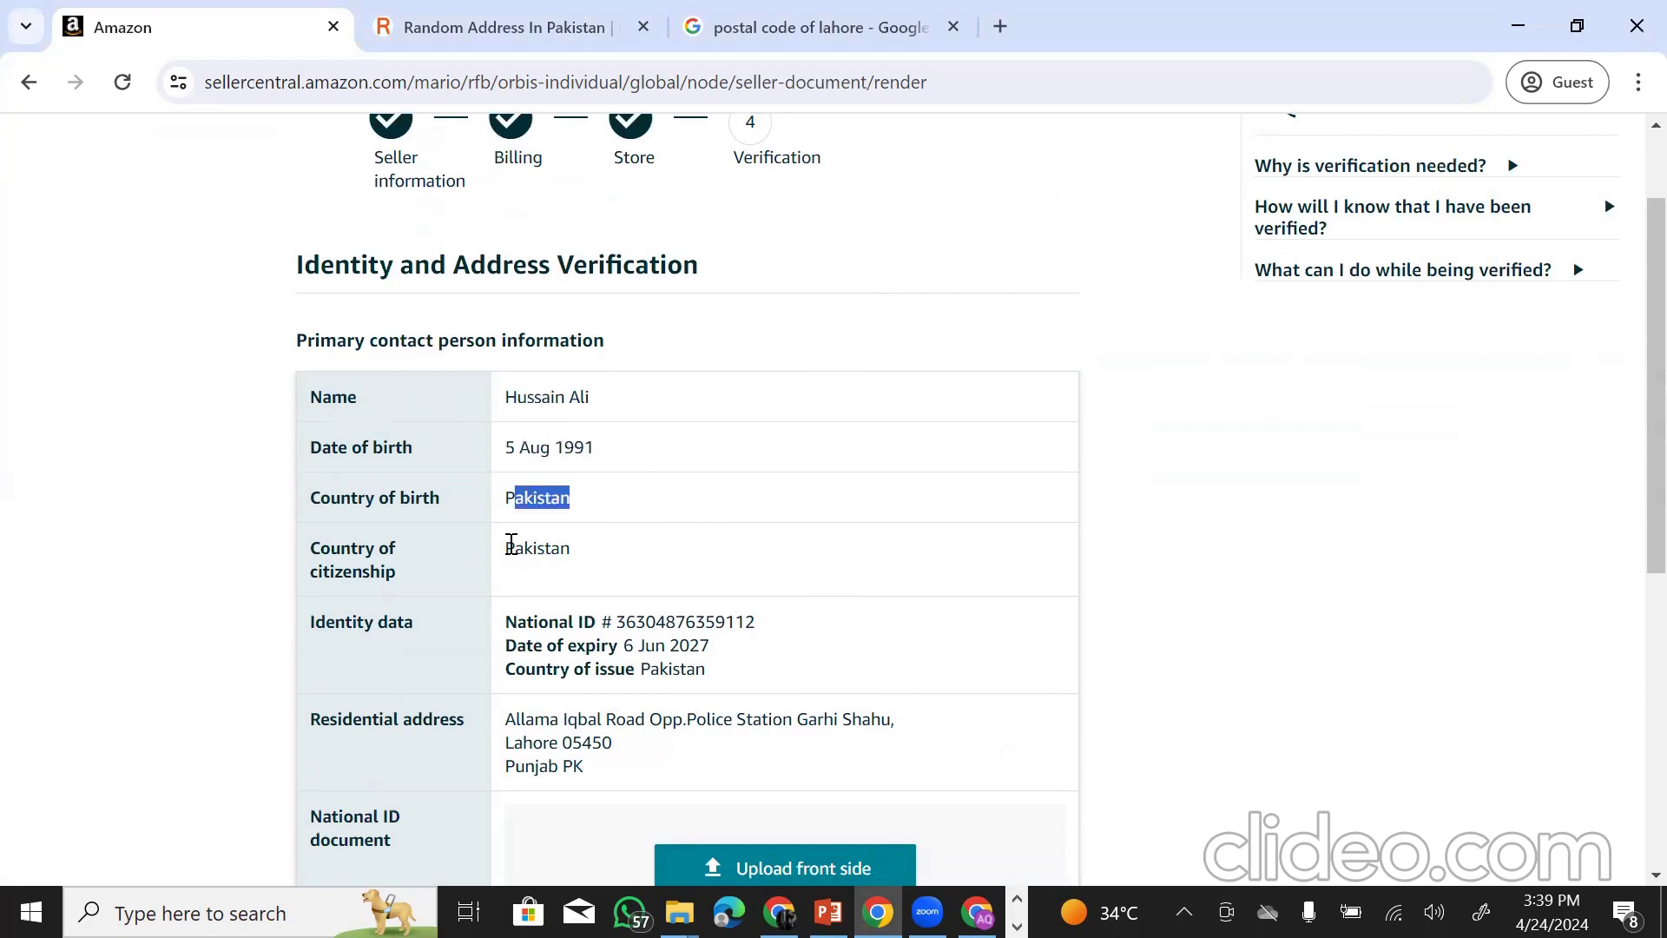
drag(505, 548, 717, 595)
scroll(605, 461, down, 2)
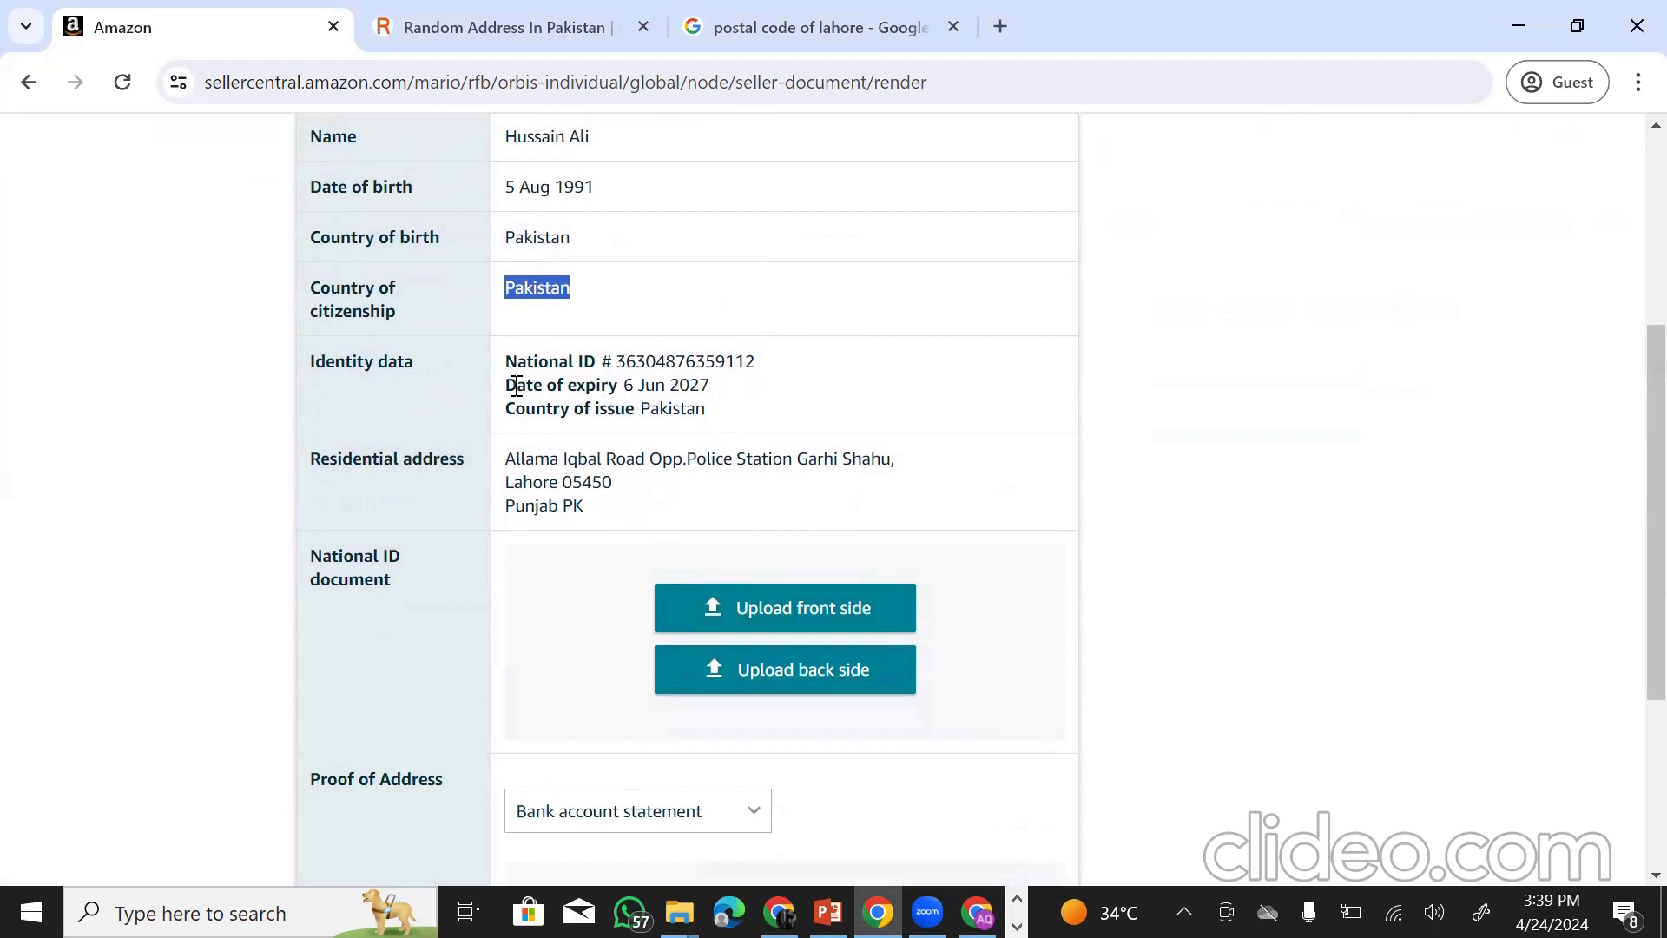
drag(516, 386, 769, 397)
drag(553, 408, 799, 428)
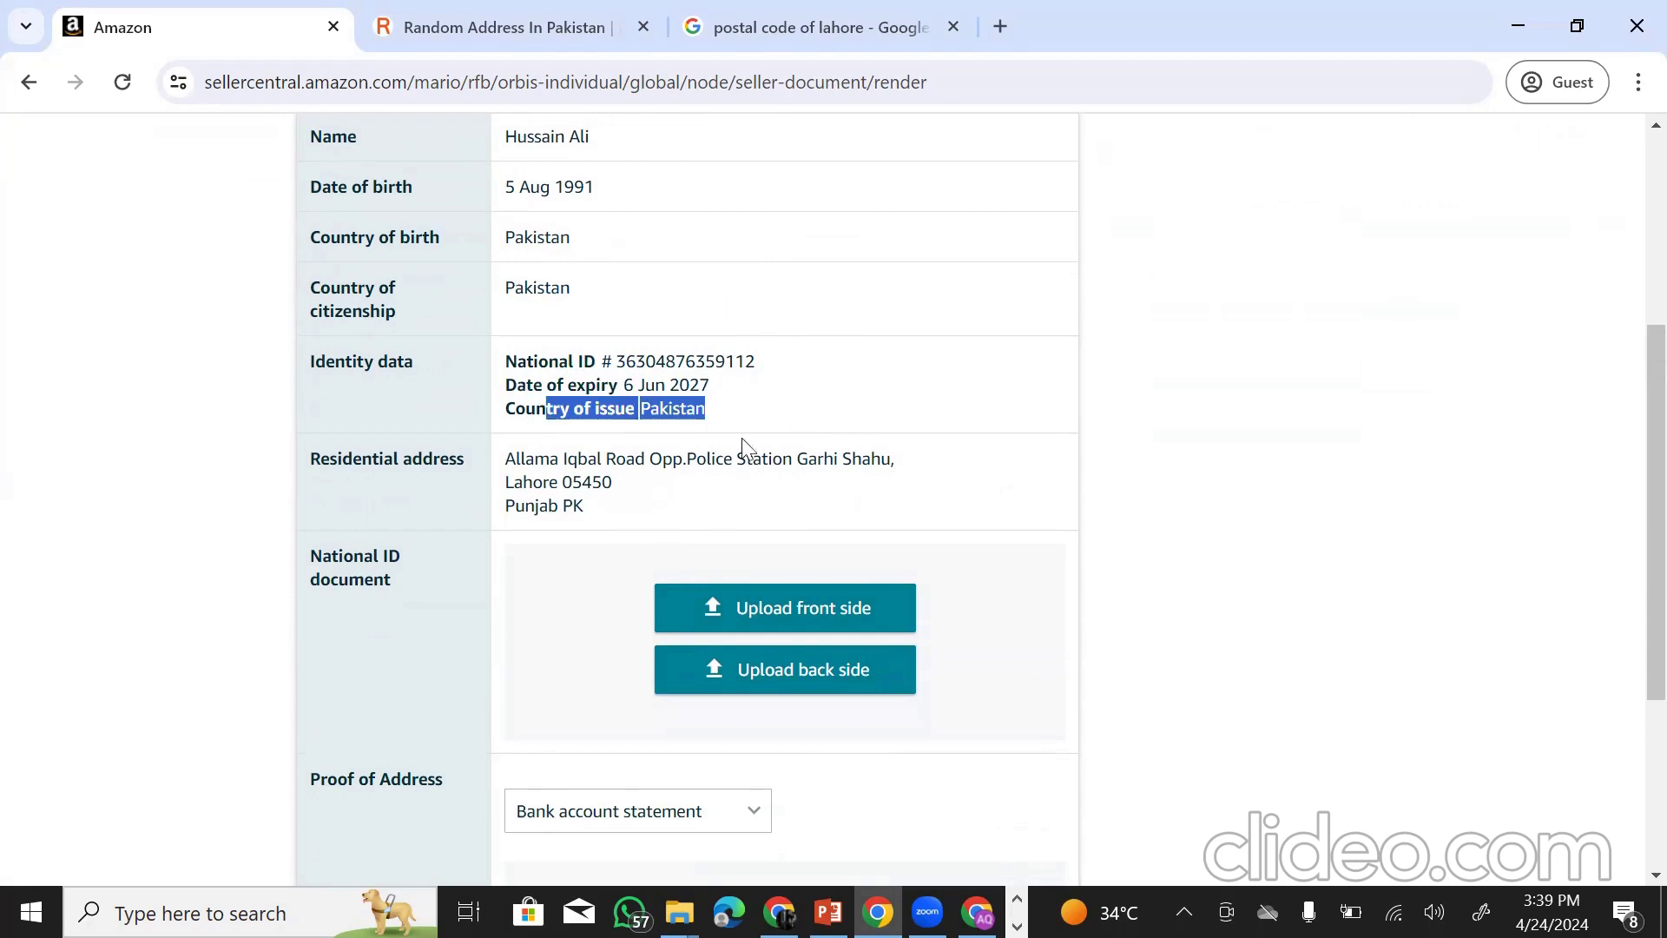
drag(504, 460, 644, 521)
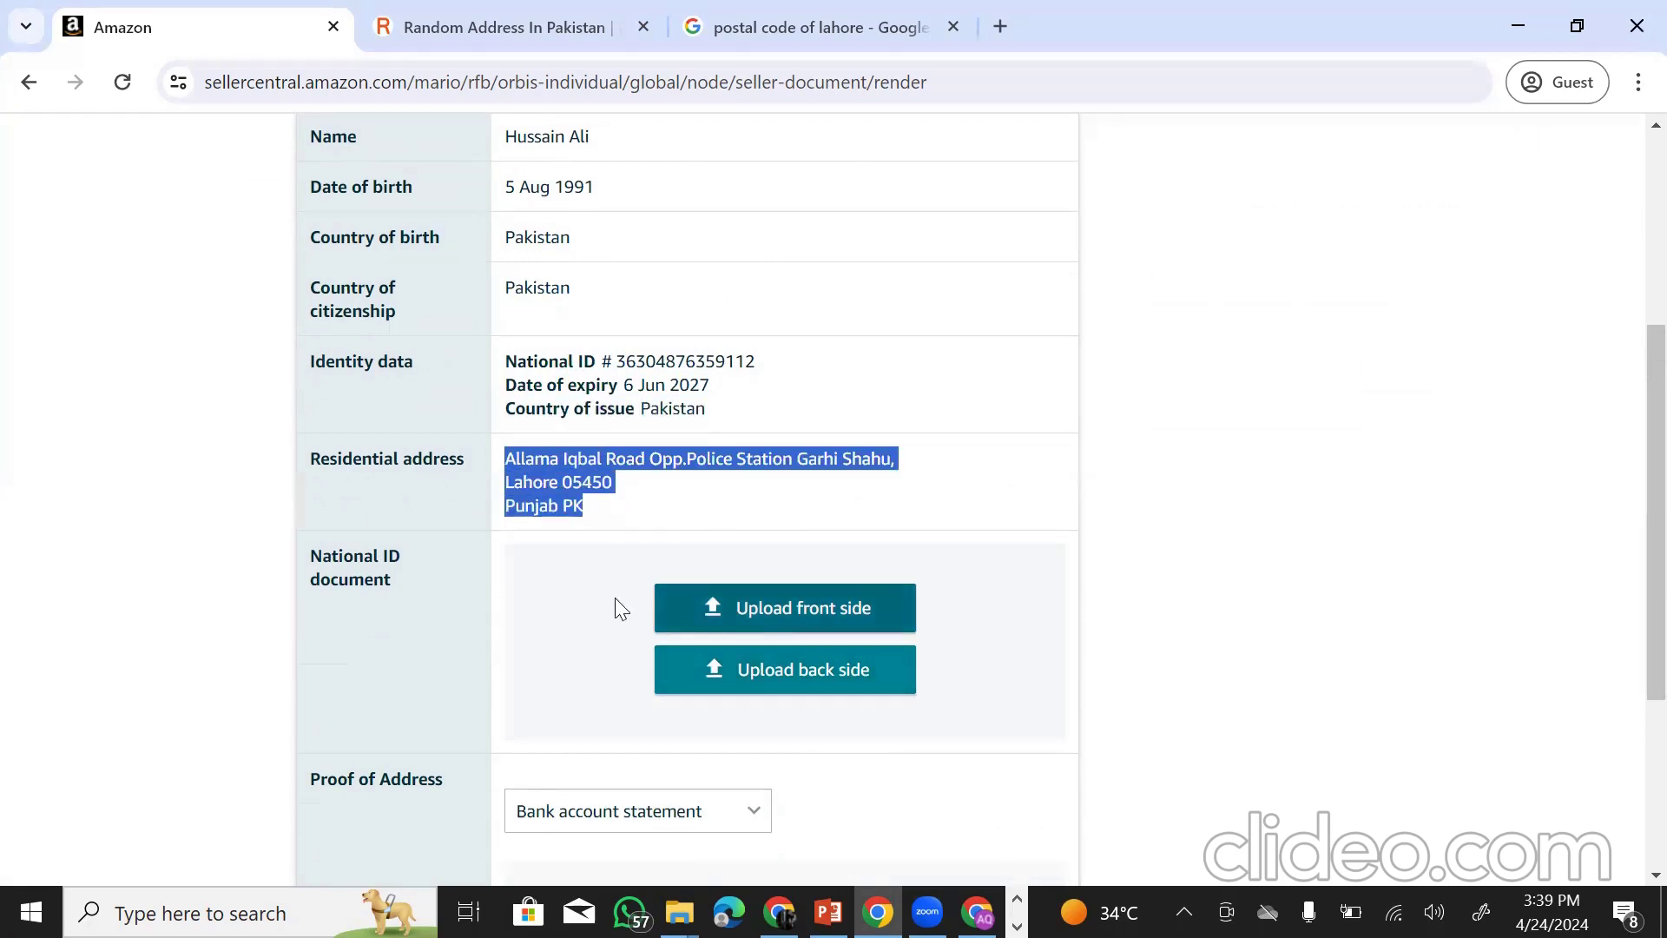
scroll(486, 581, down, 1)
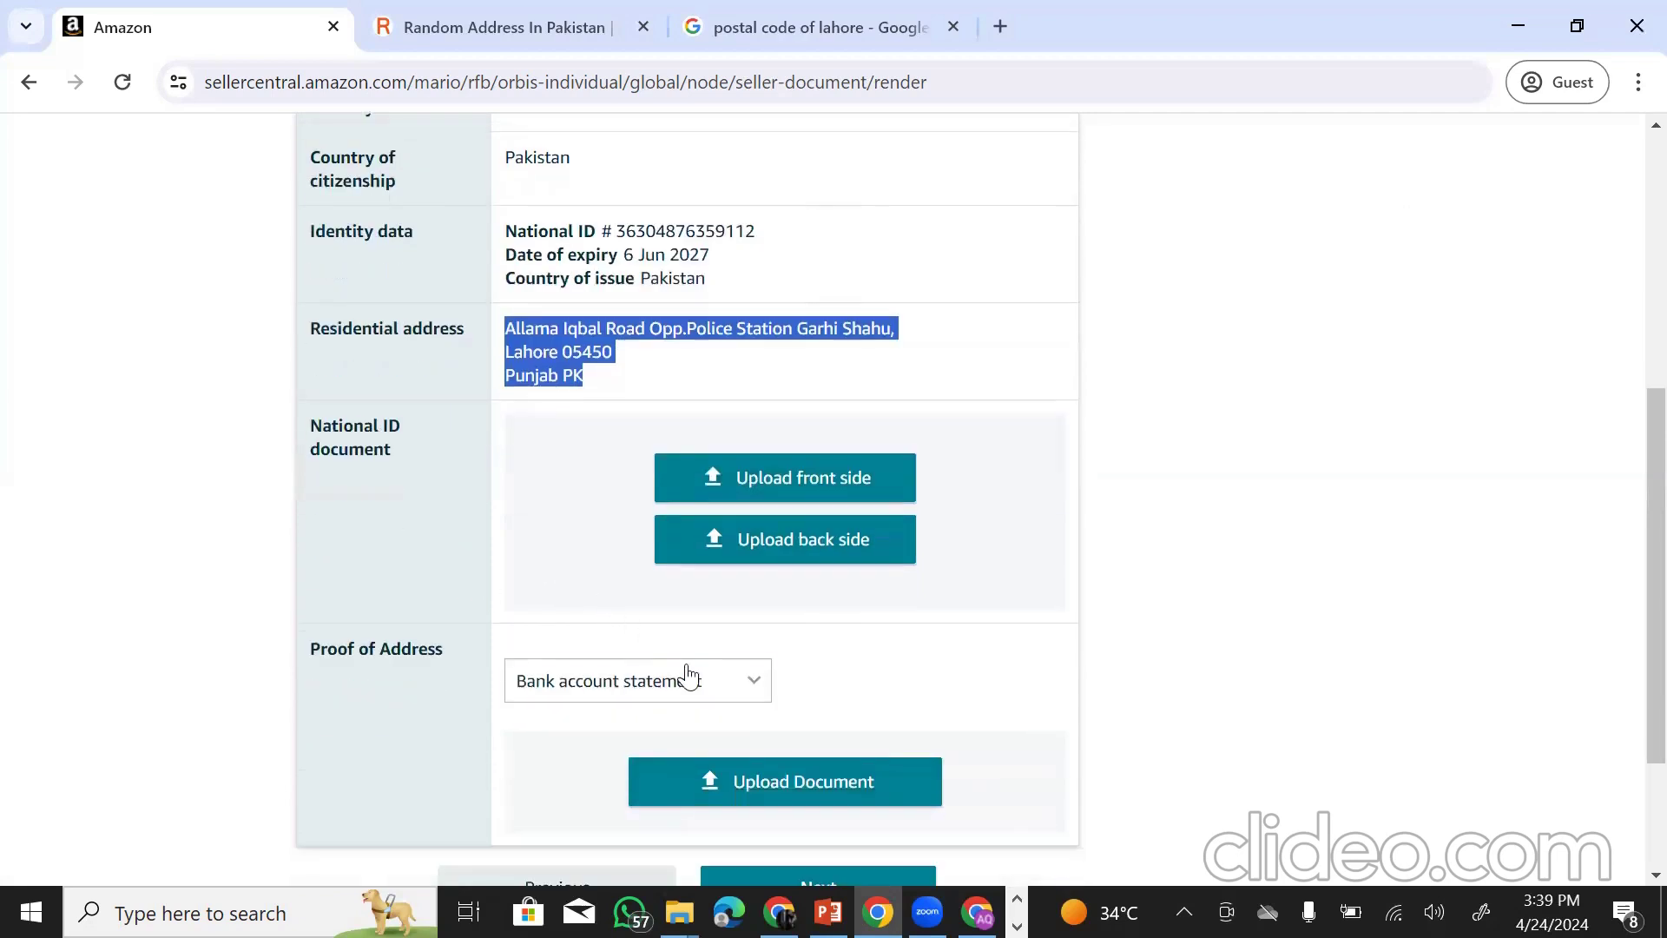
drag(308, 432, 469, 472)
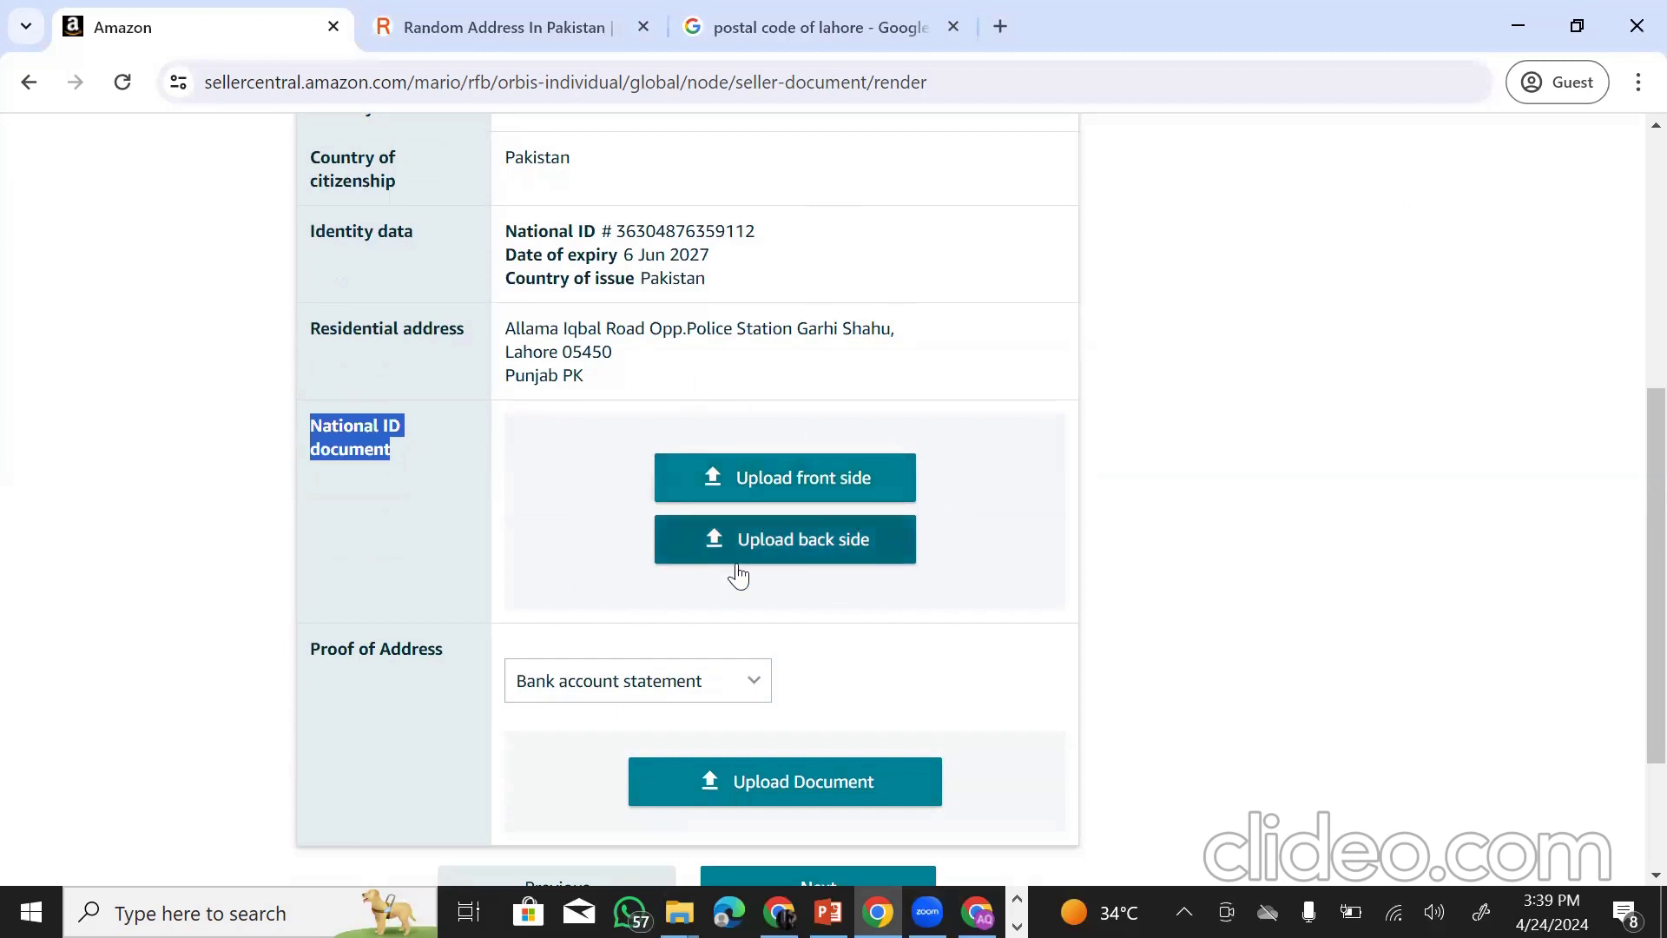
drag(314, 650, 446, 658)
scroll(553, 460, up, 2)
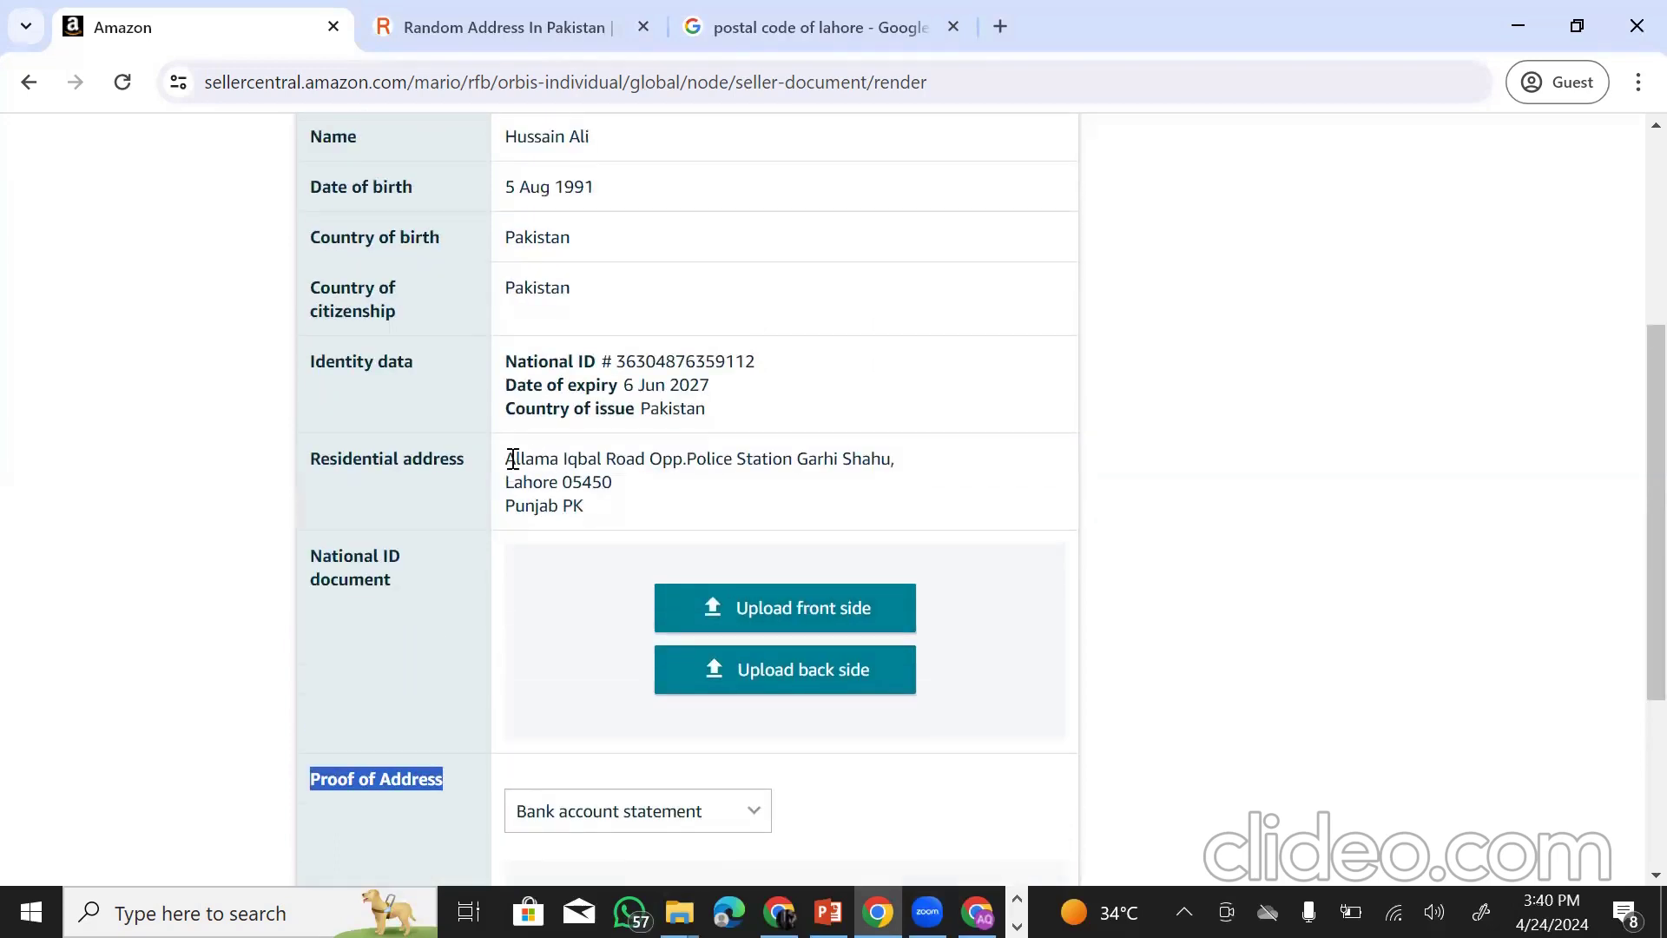
drag(503, 466, 633, 521)
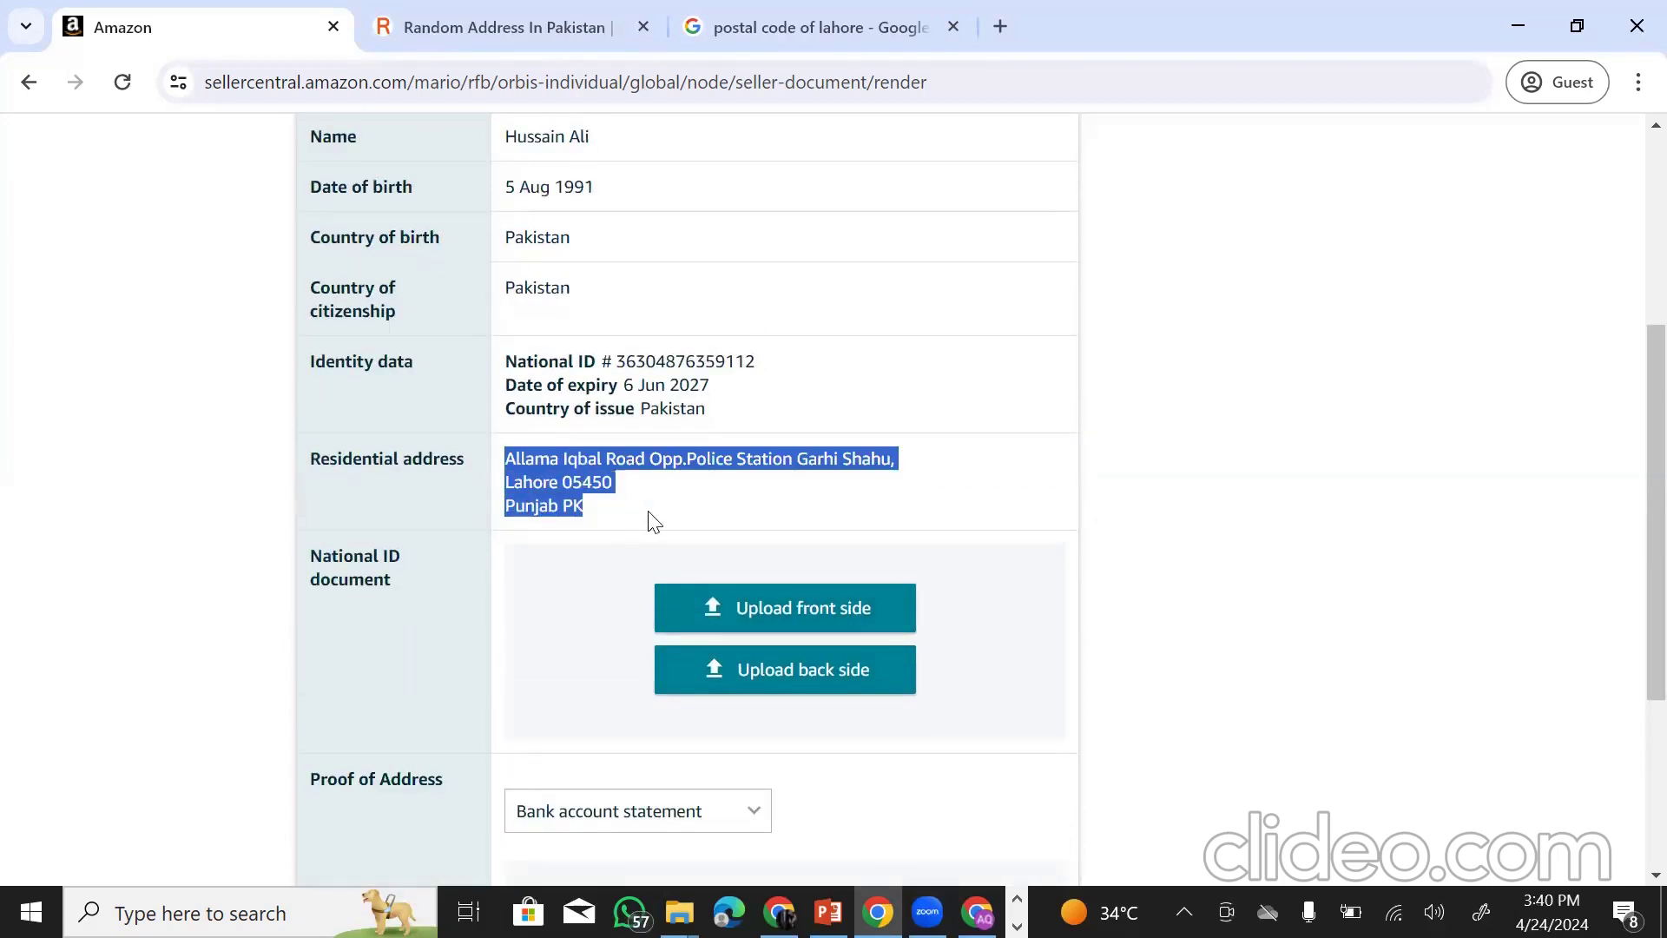
drag(311, 782, 445, 786)
click(743, 823)
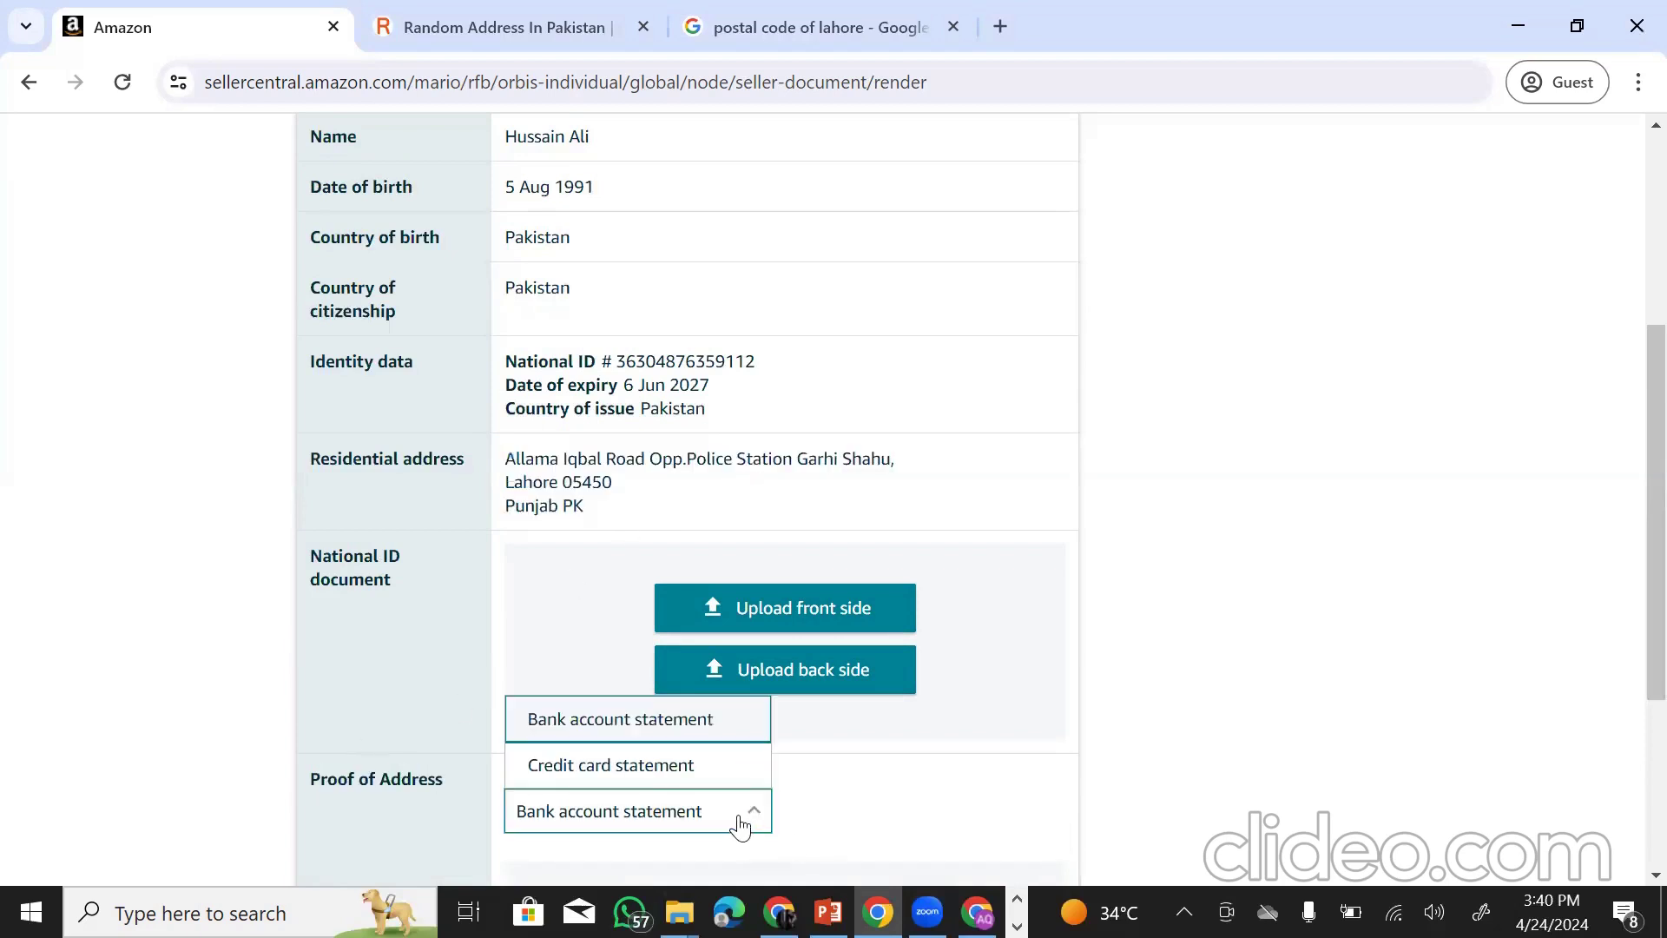
click(903, 807)
scroll(729, 733, down, 3)
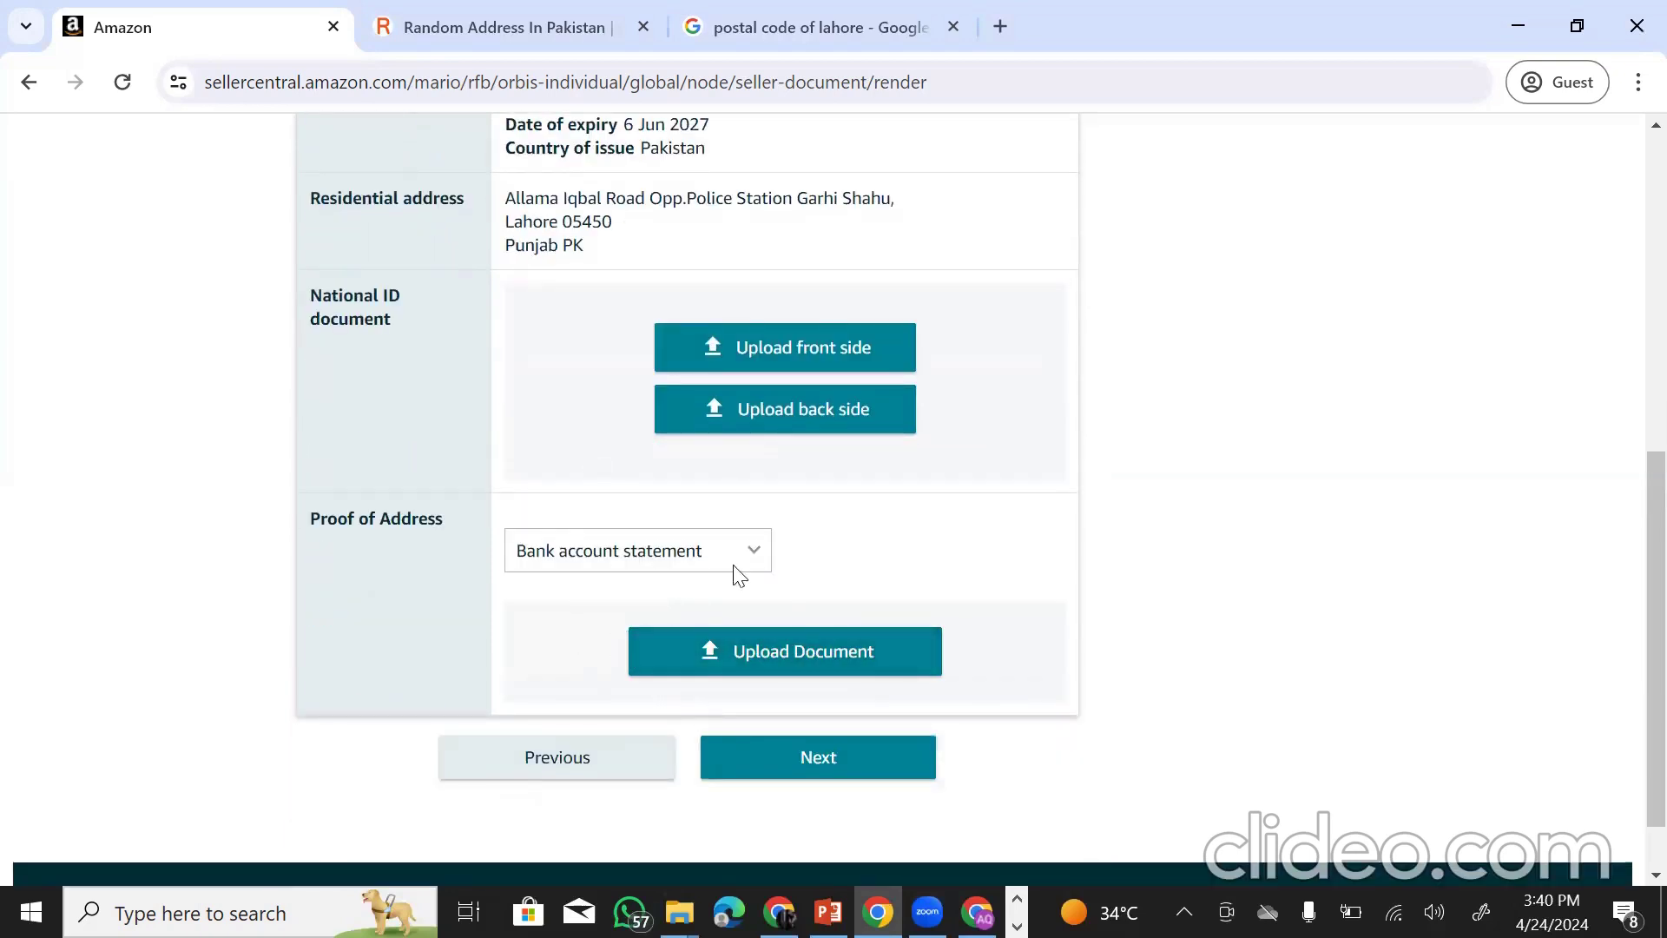
scroll(813, 469, up, 6)
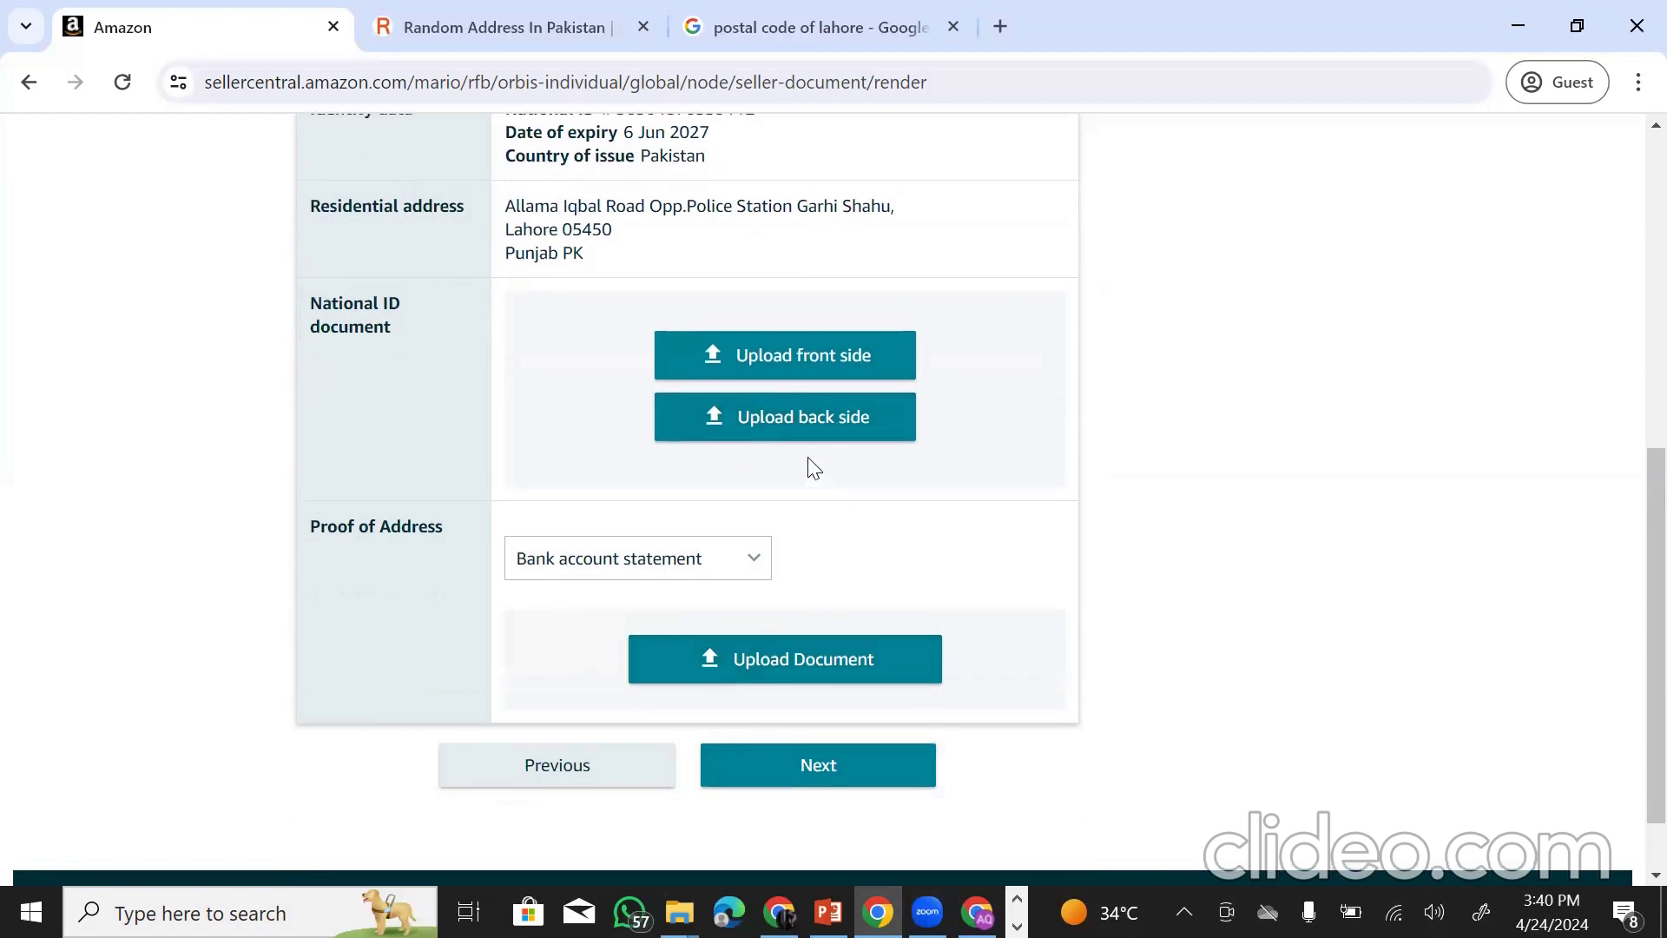
scroll(718, 409, down, 7)
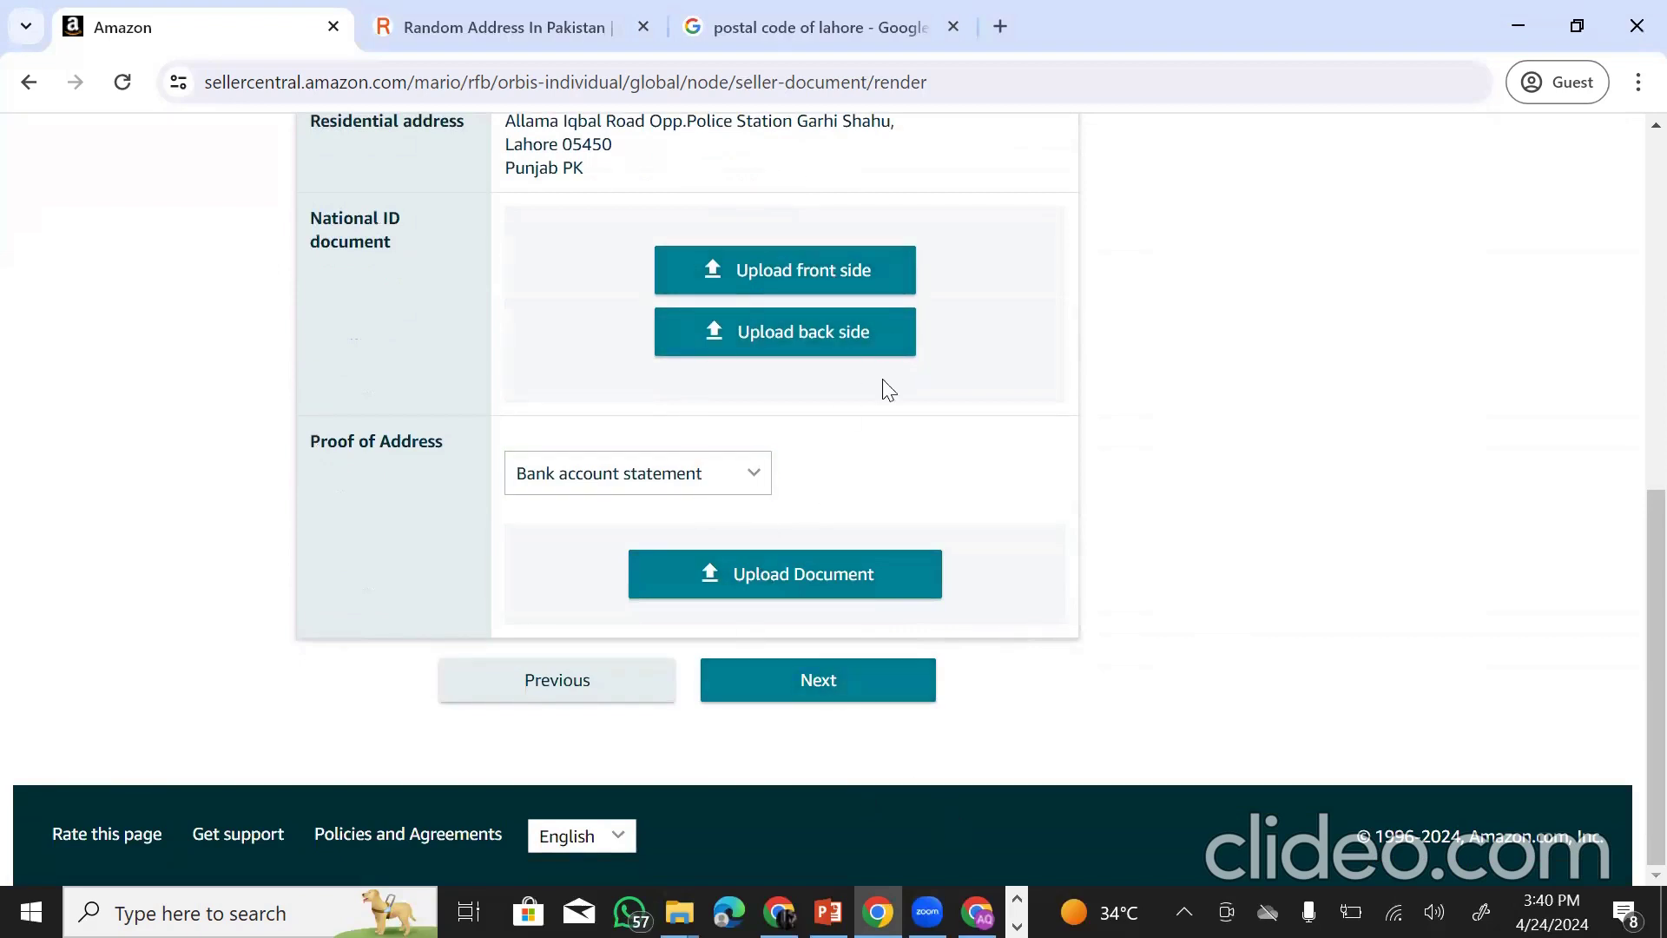
scroll(786, 374, up, 1)
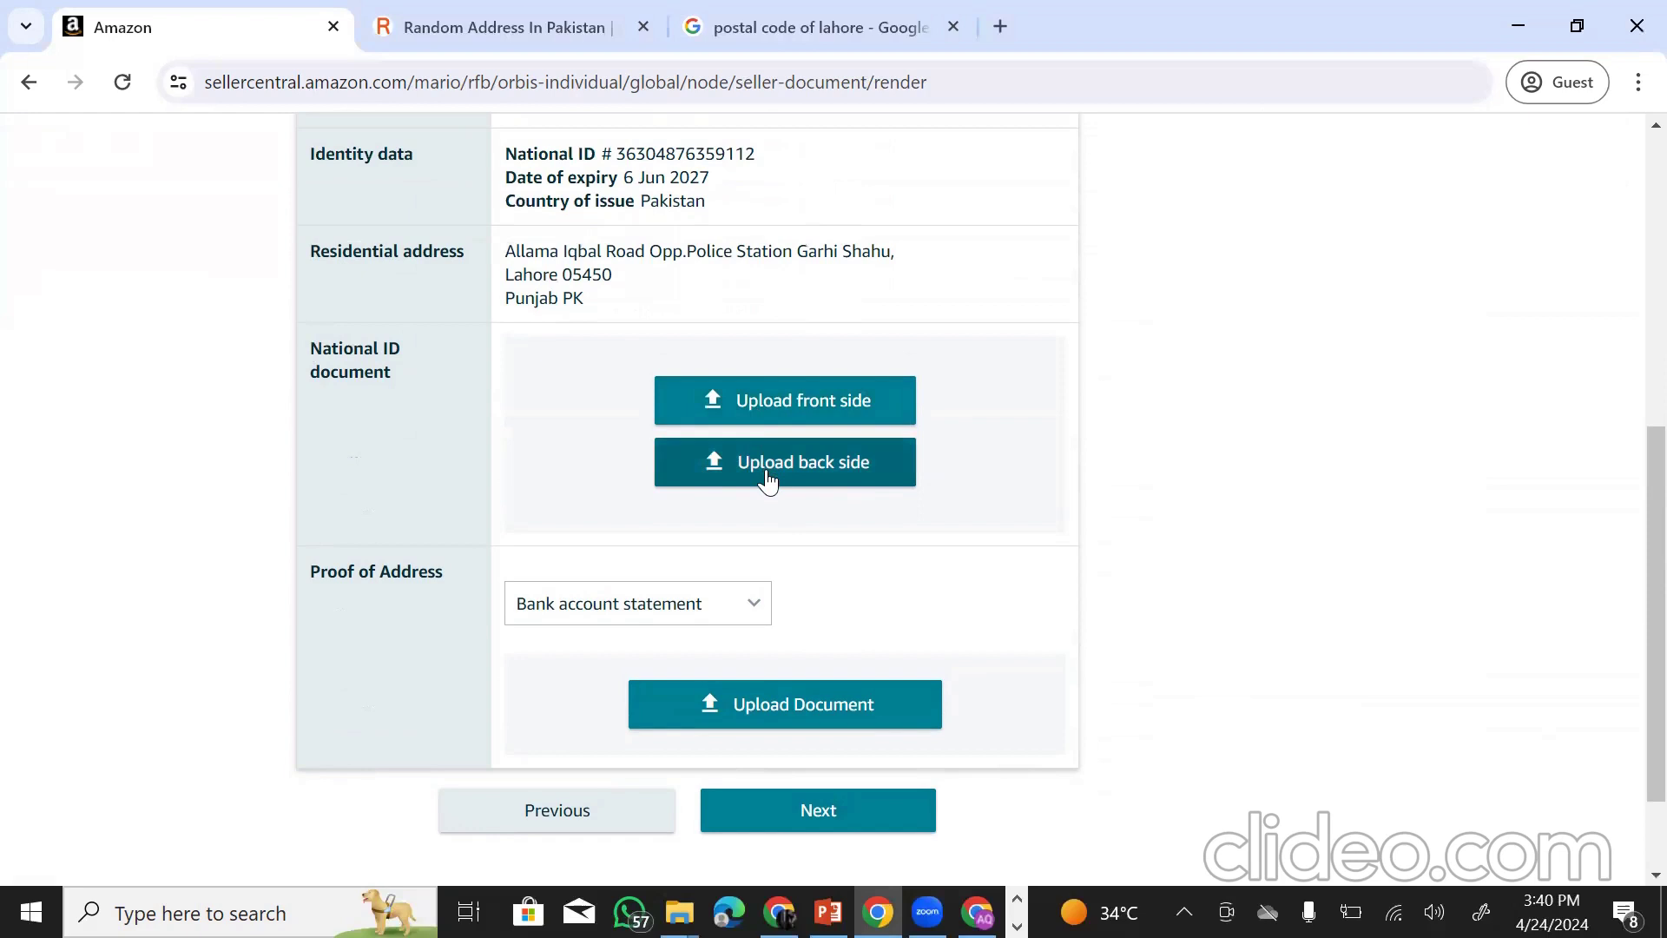
scroll(763, 478, up, 5)
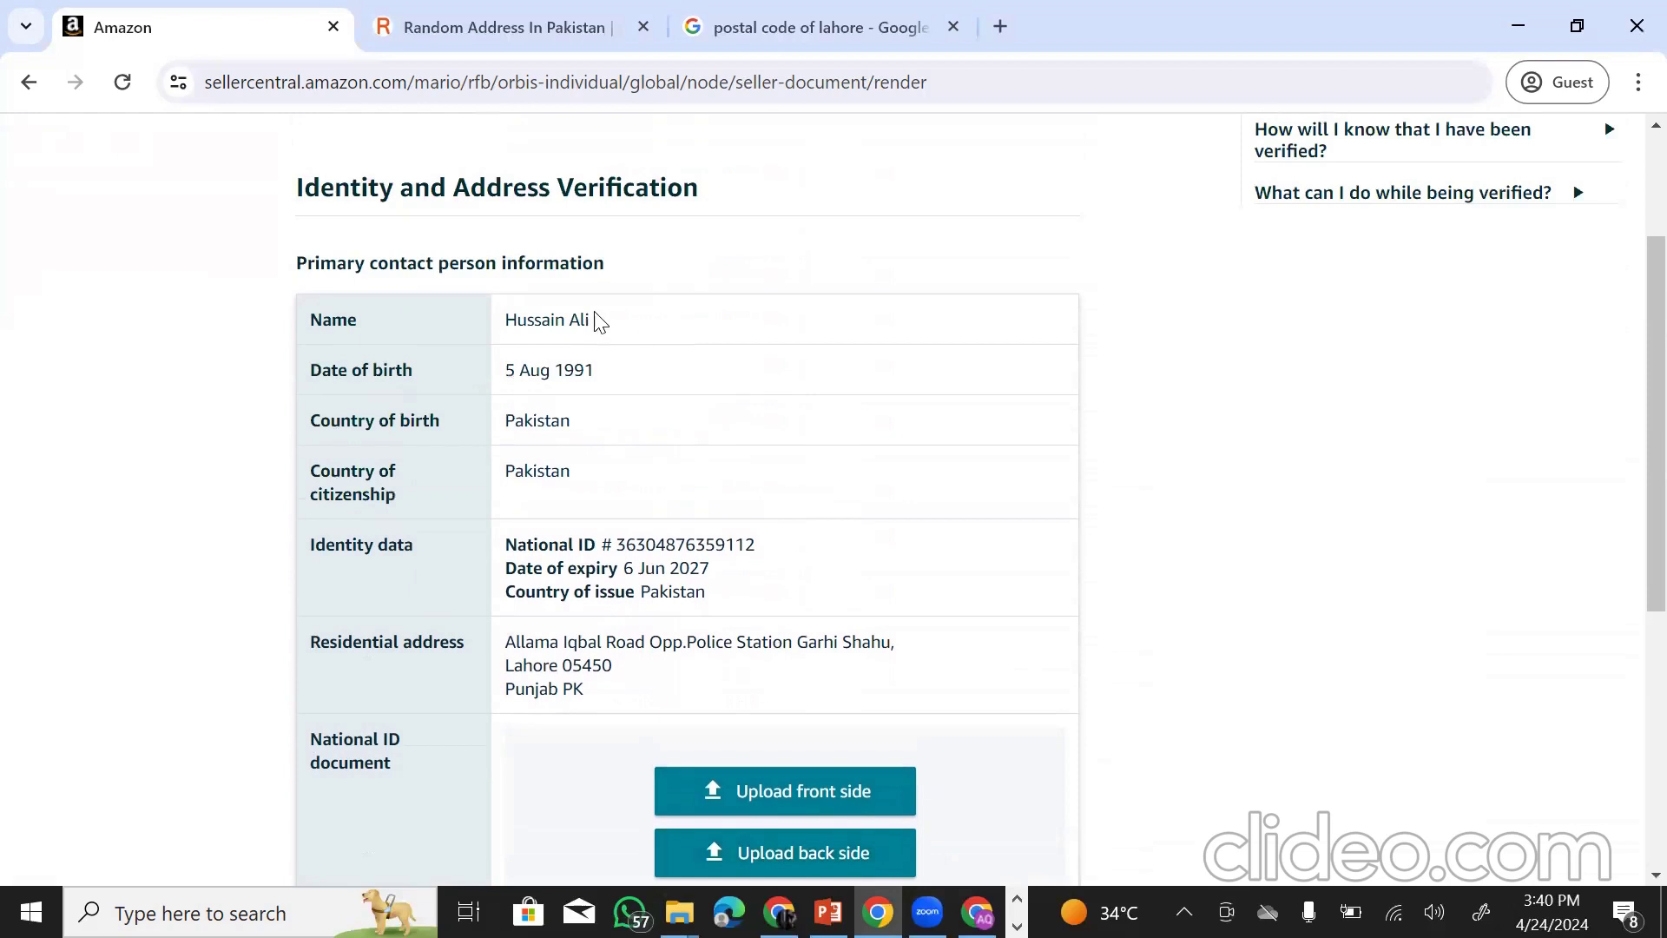
drag(502, 330, 675, 328)
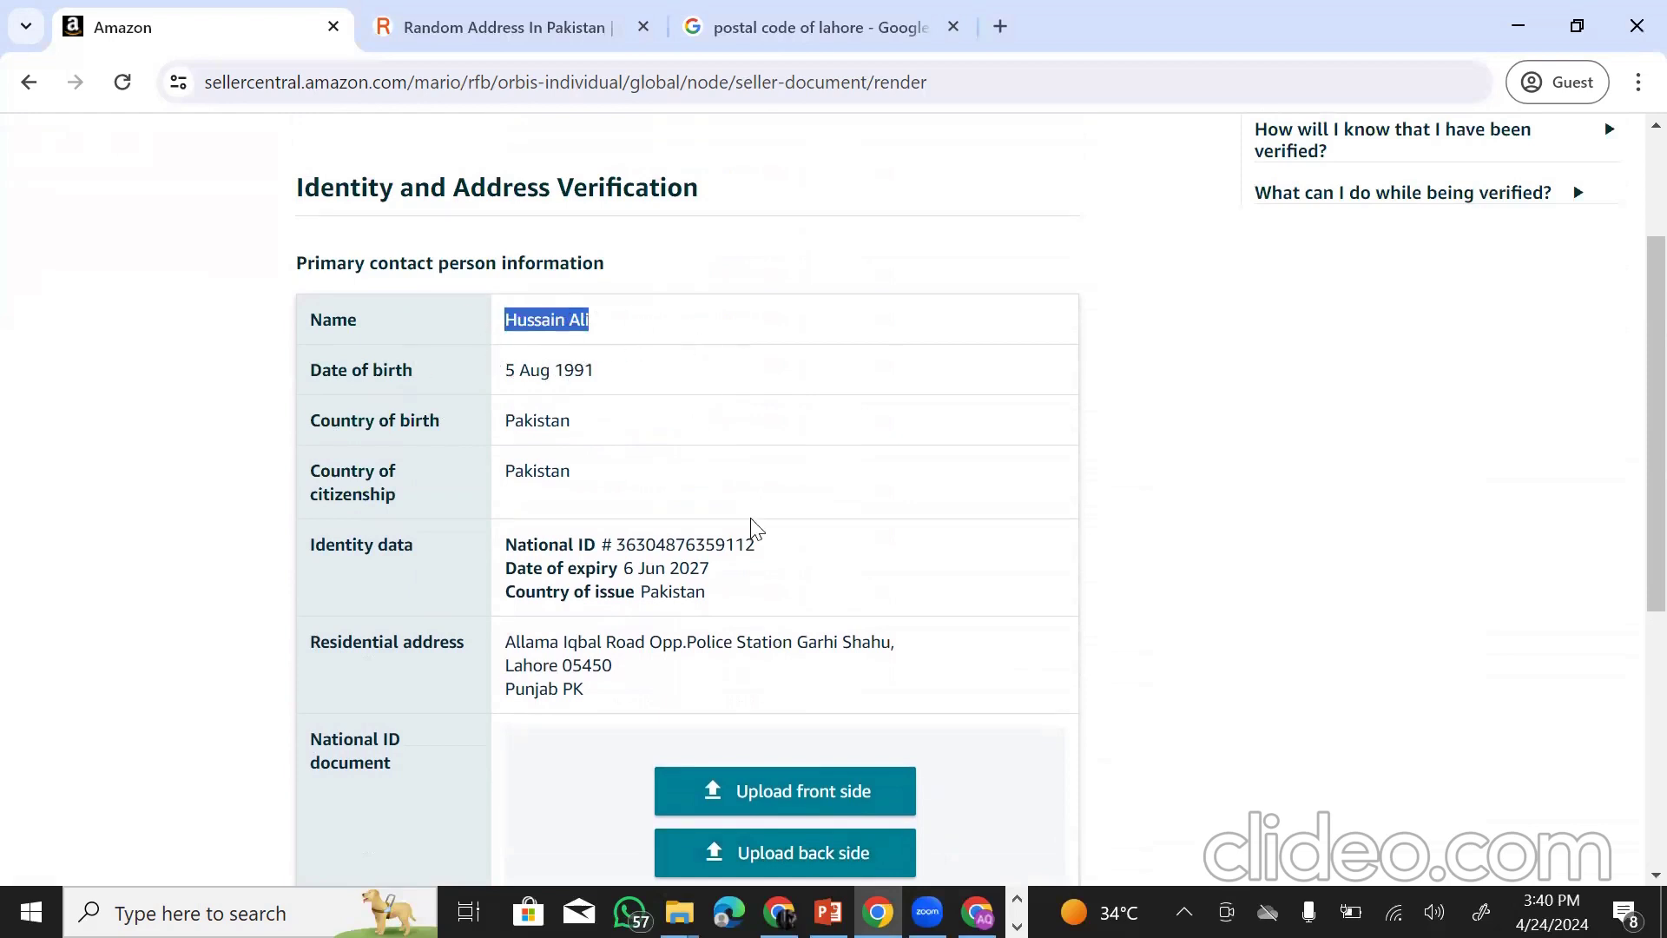
scroll(754, 529, down, 6)
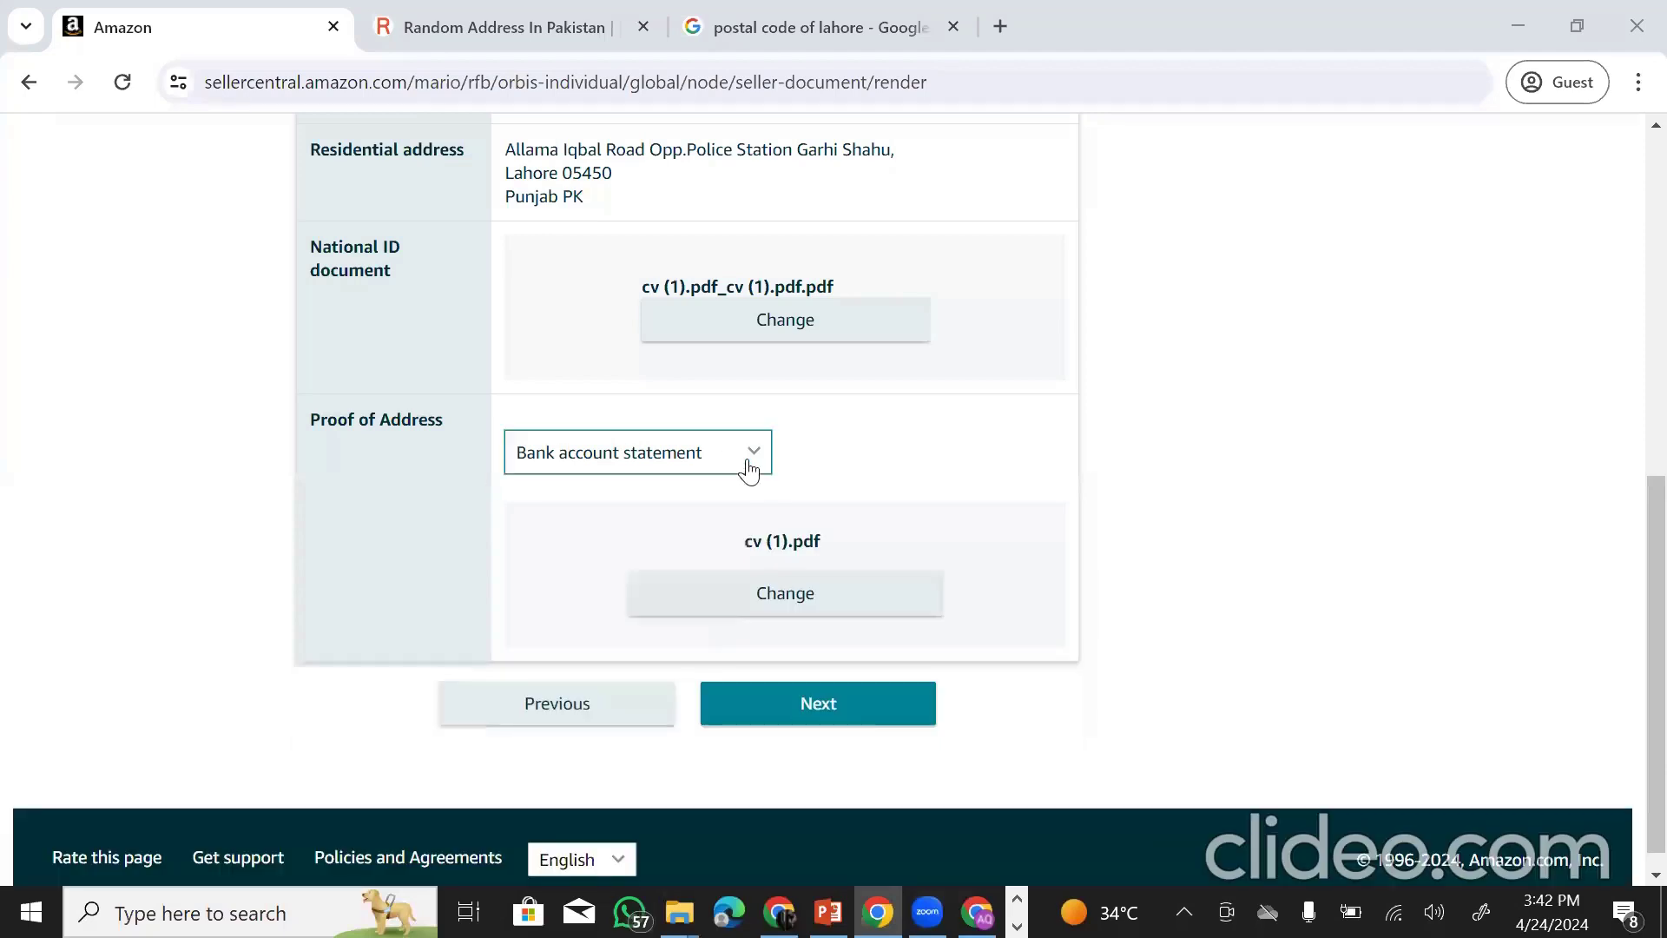
- Submit the uploaded national ID and proof-of-address documents to reach Identity Verification
scroll(750, 470, up, 1)
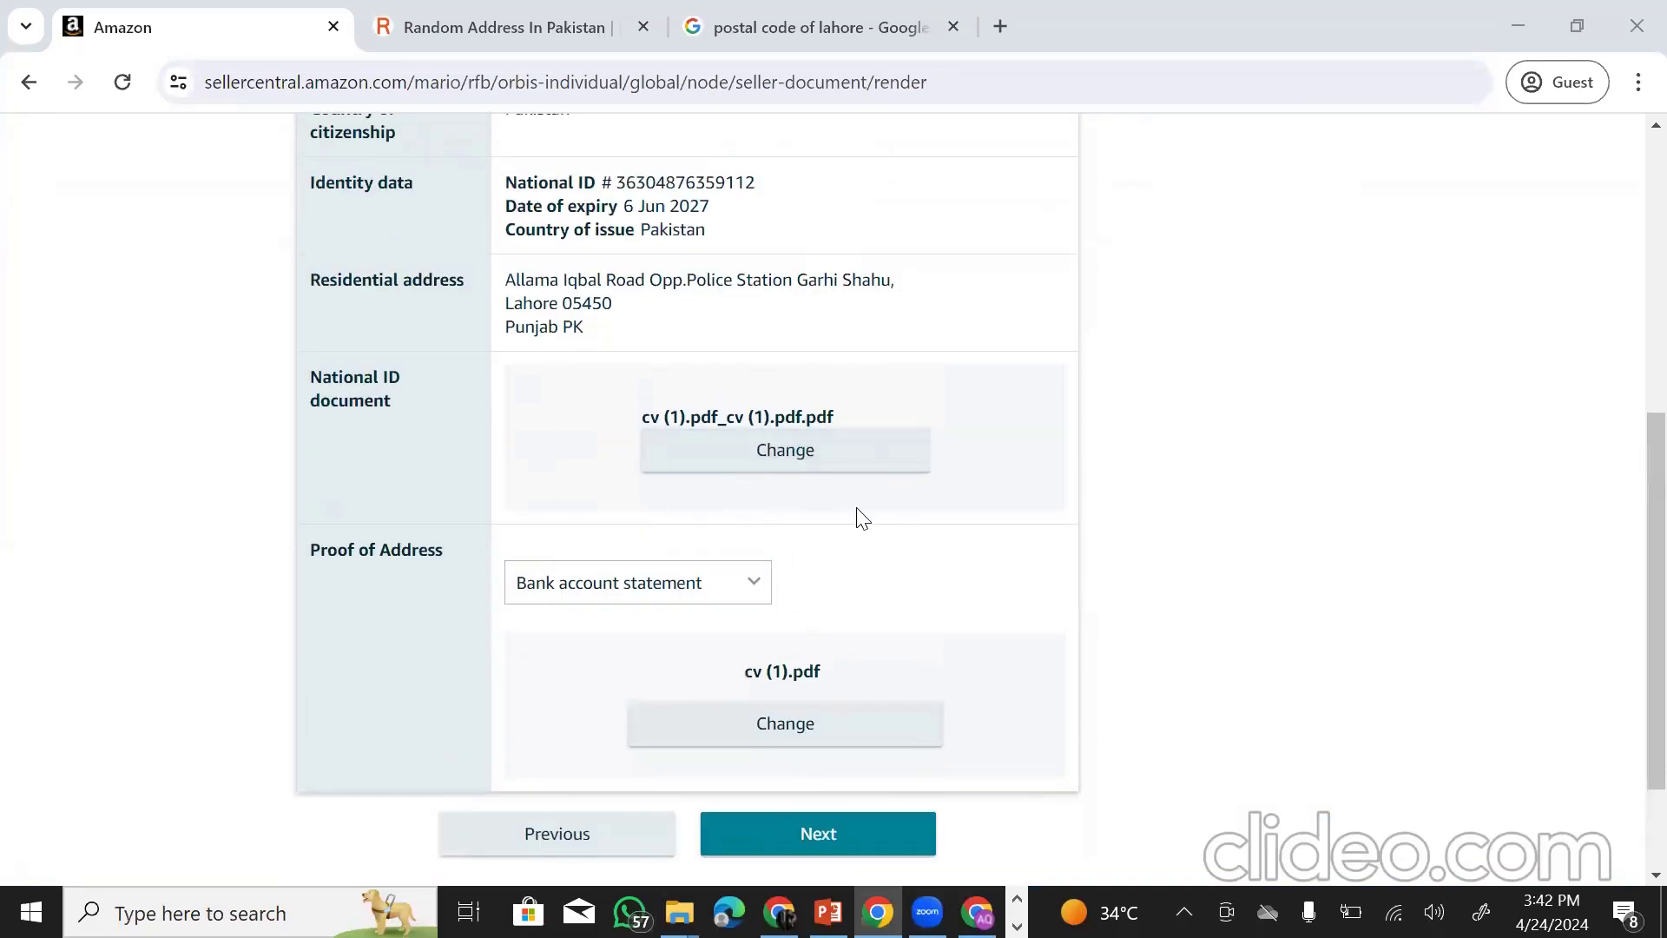
scroll(862, 517, up, 3)
scroll(710, 514, up, 3)
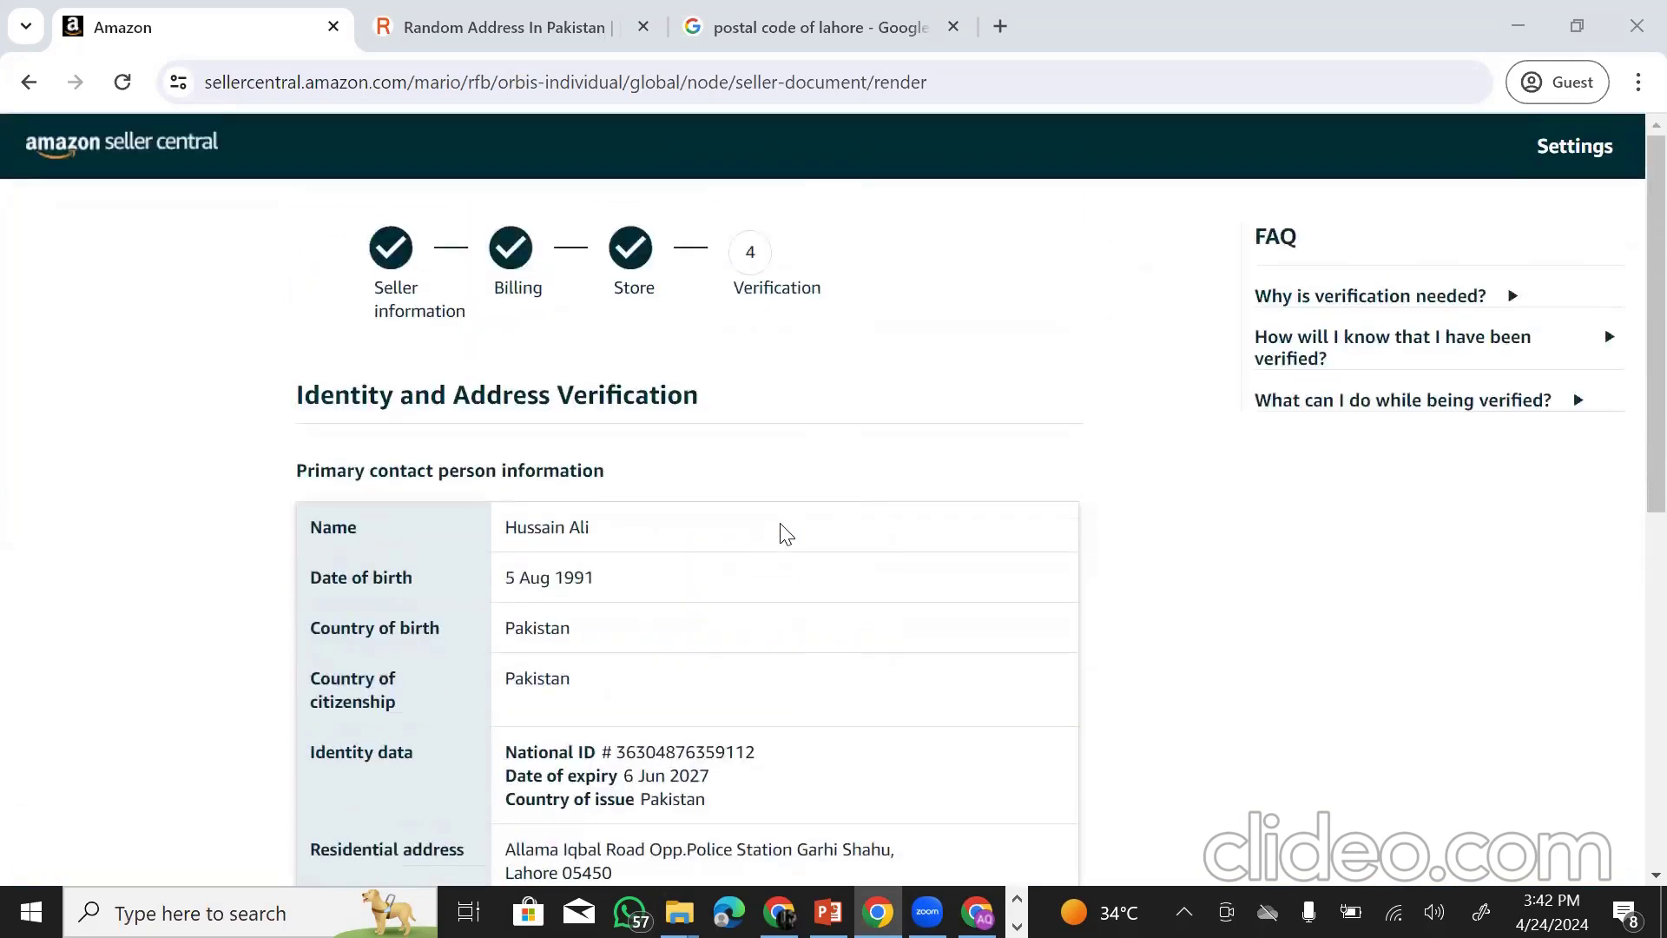
scroll(841, 581, down, 8)
click(840, 698)
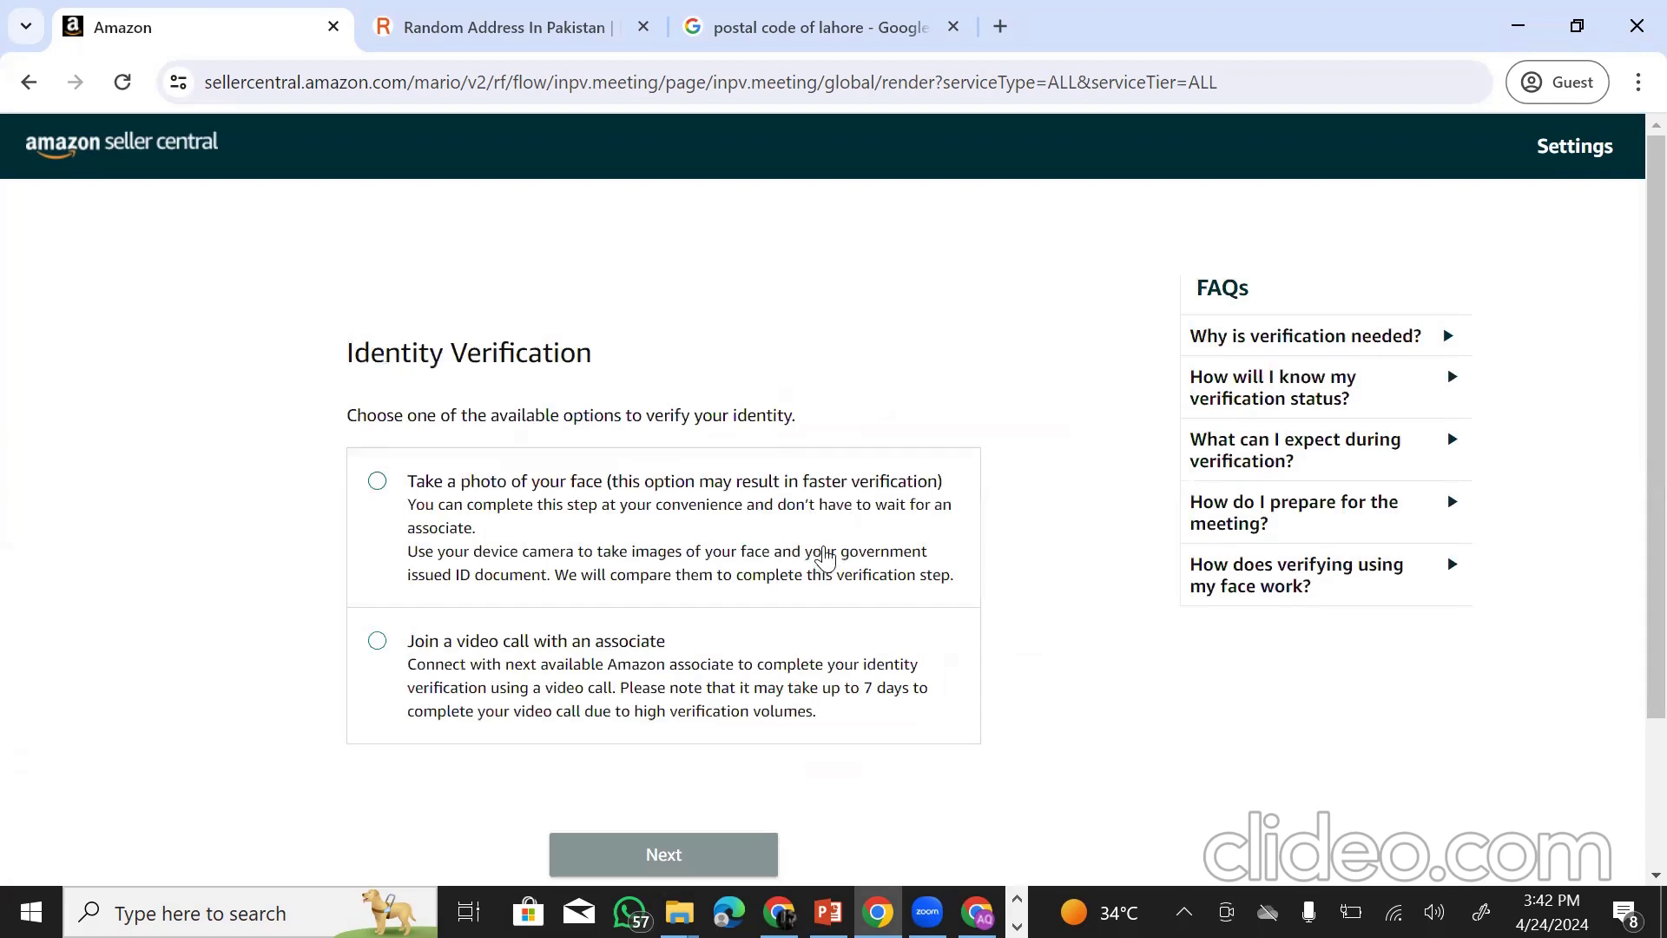
- Choose the video call with an associate instead of a face photo and continue to call setup
scroll(824, 559, down, 2)
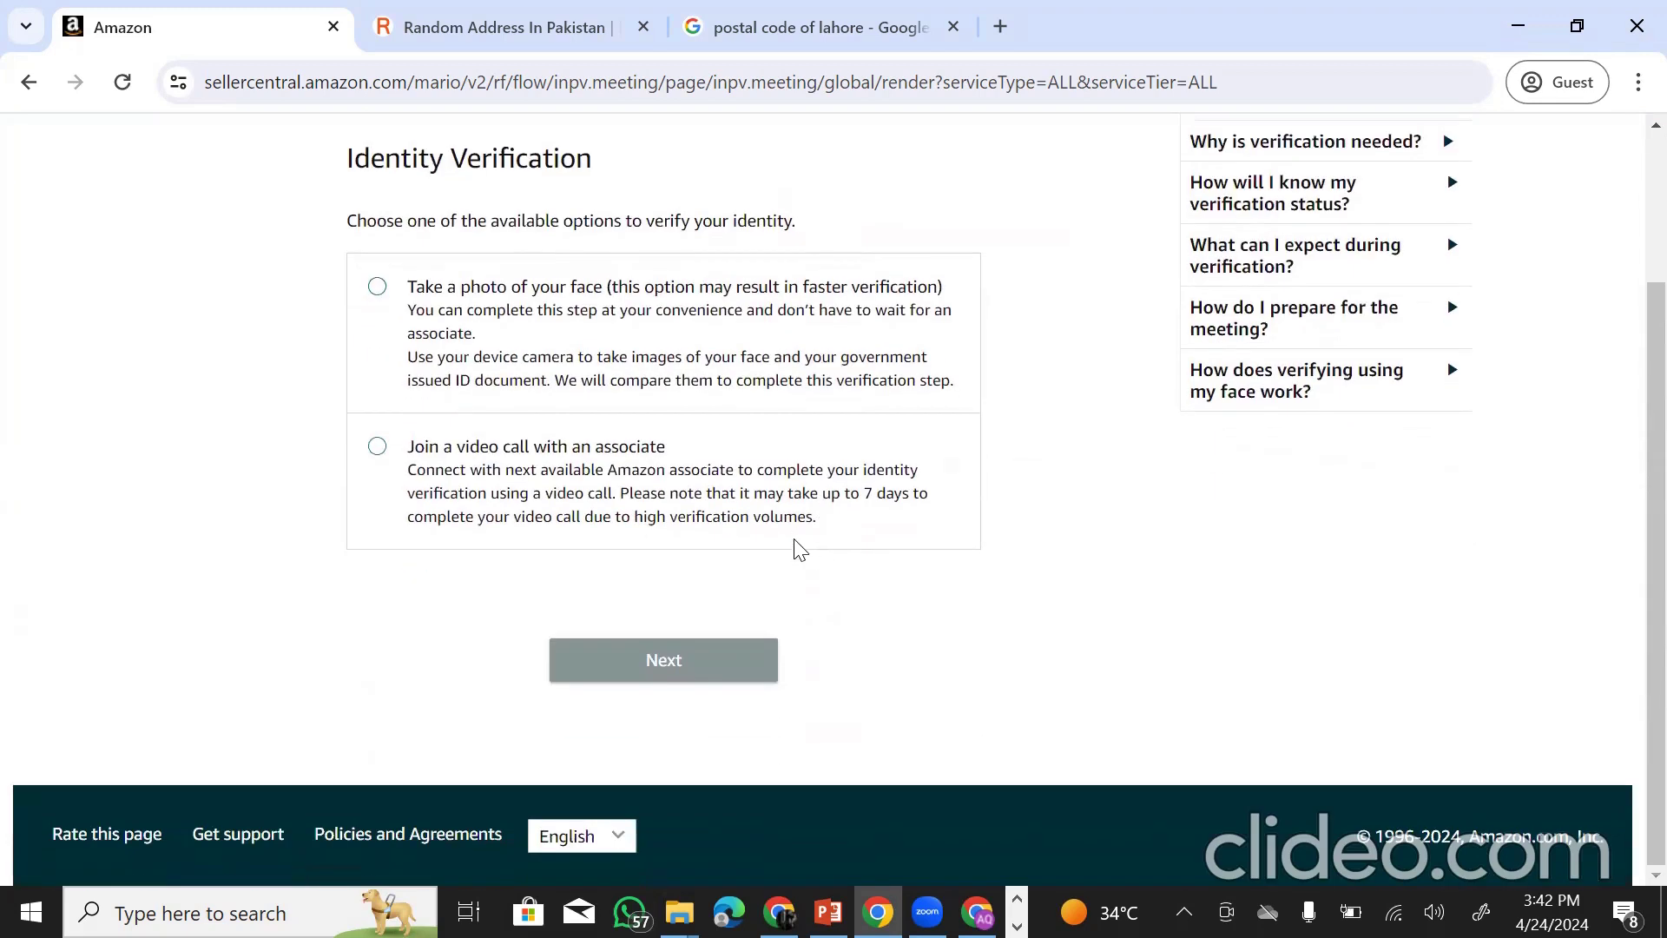
scroll(643, 525, up, 2)
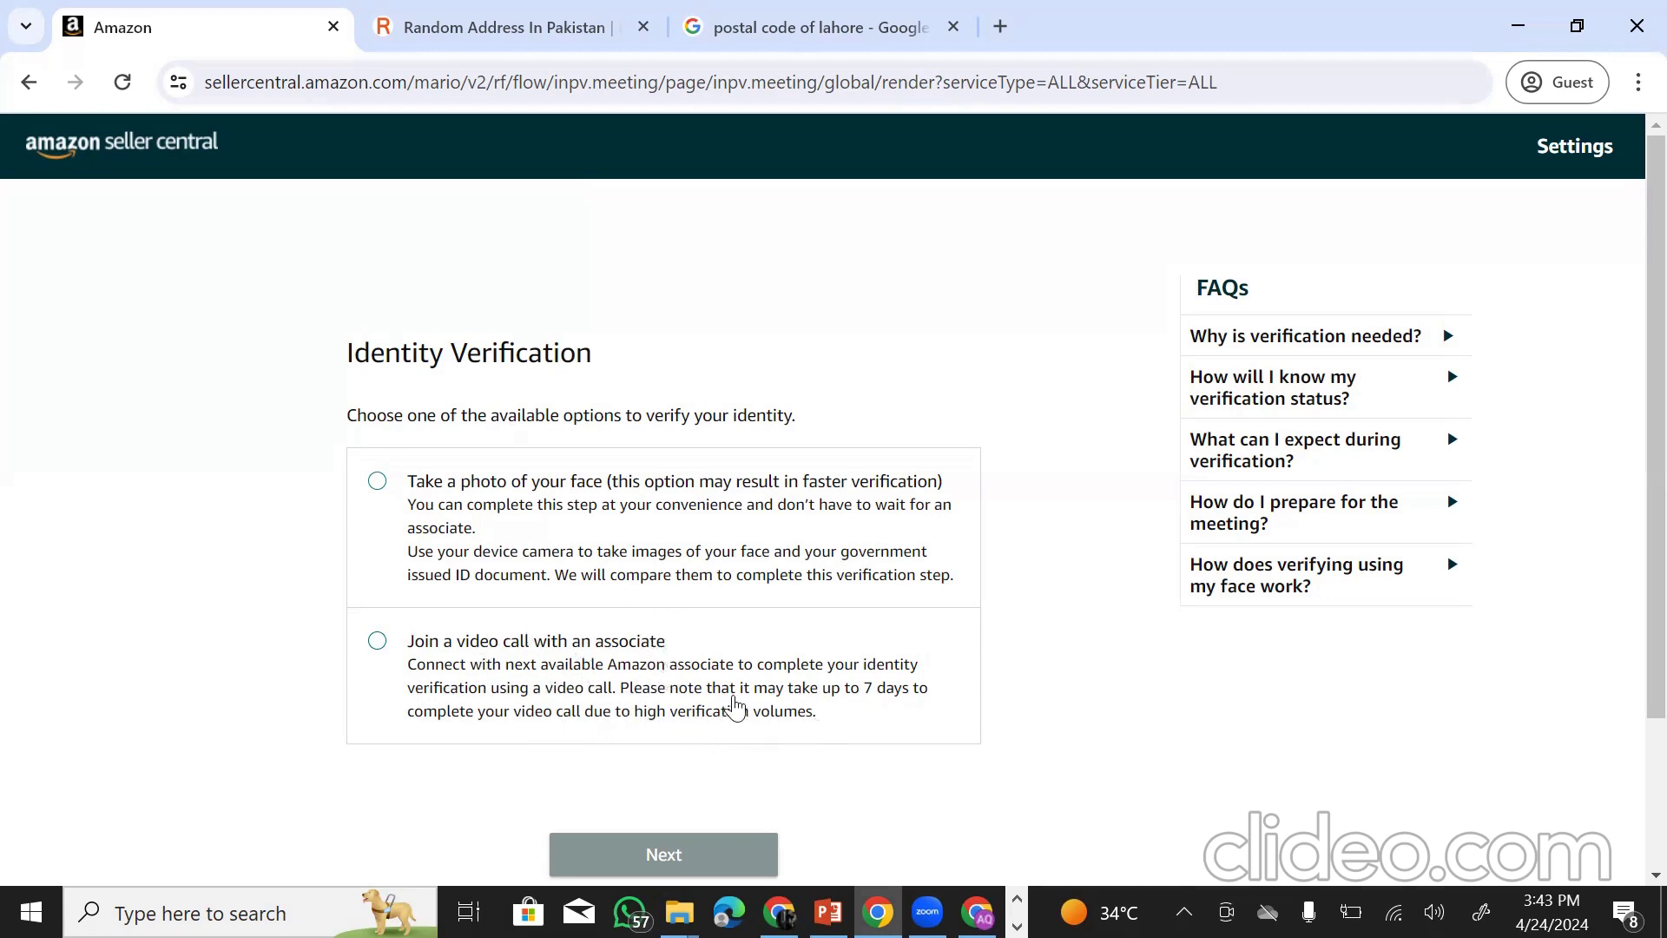
scroll(461, 589, down, 1)
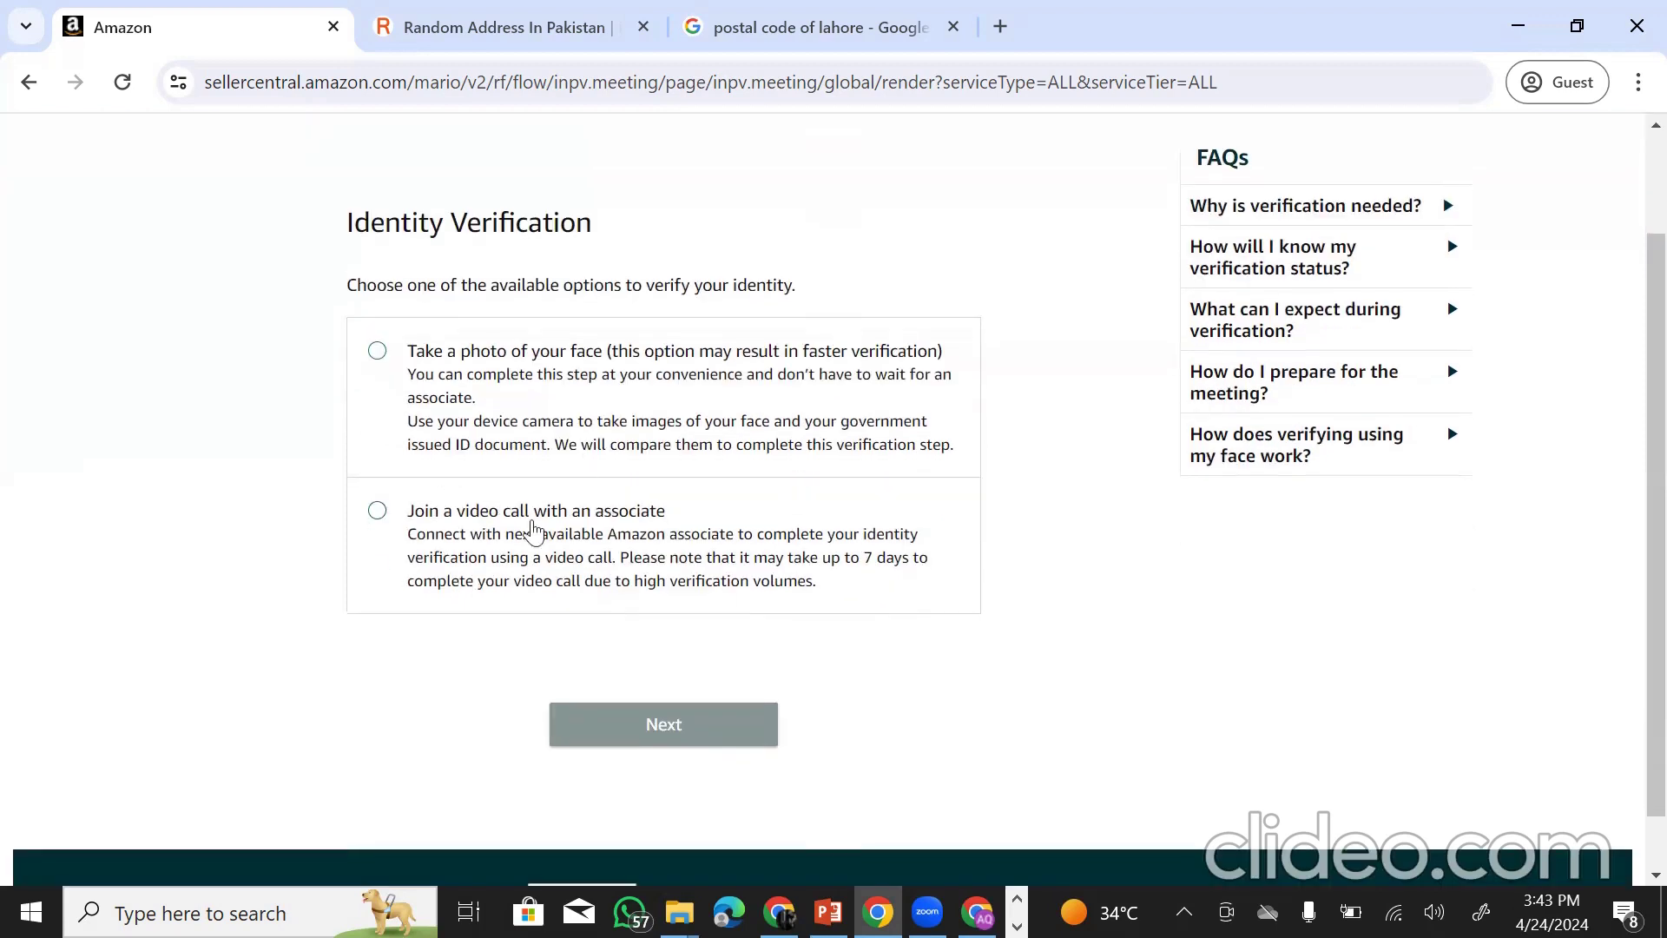
click(378, 351)
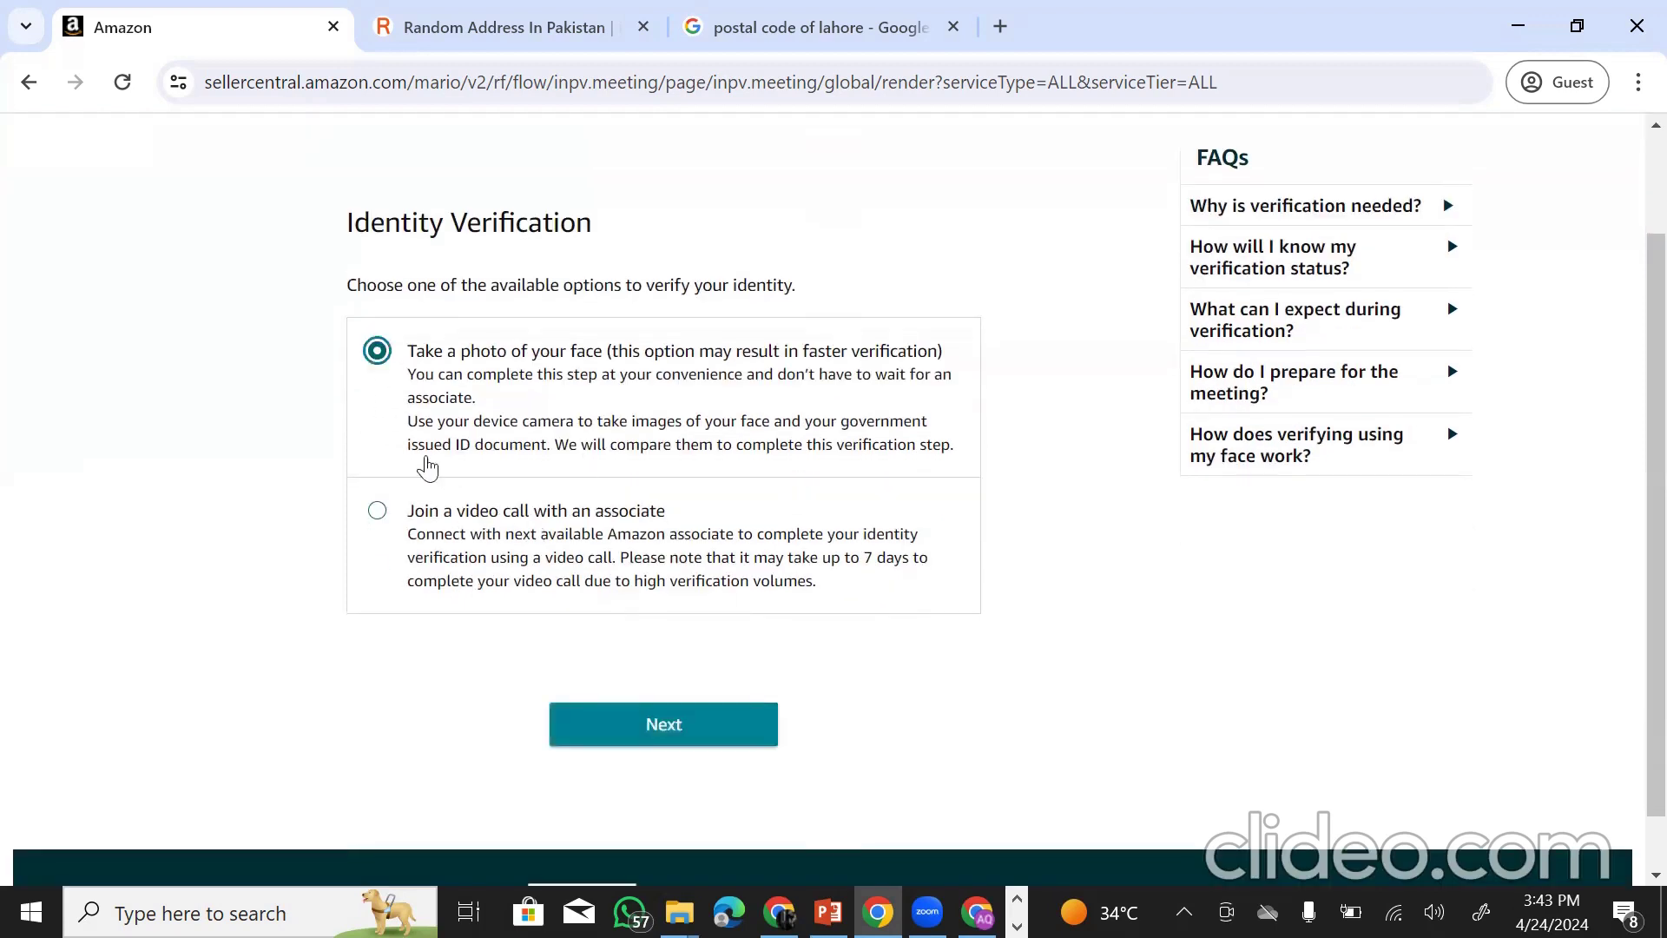
click(382, 514)
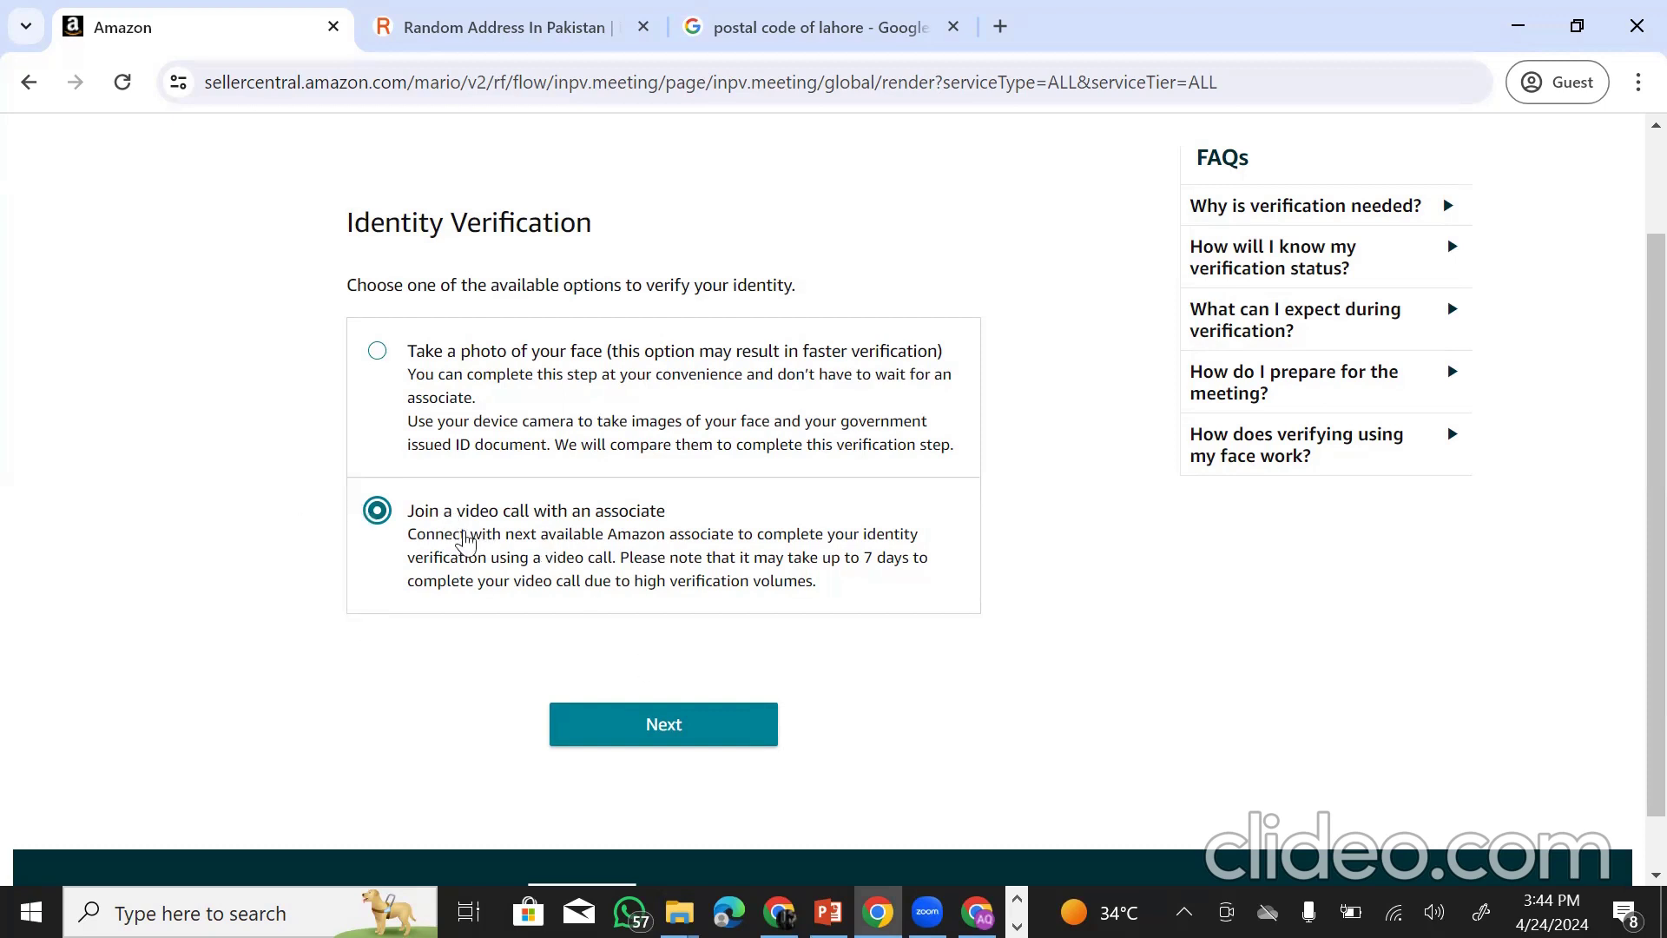
click(692, 726)
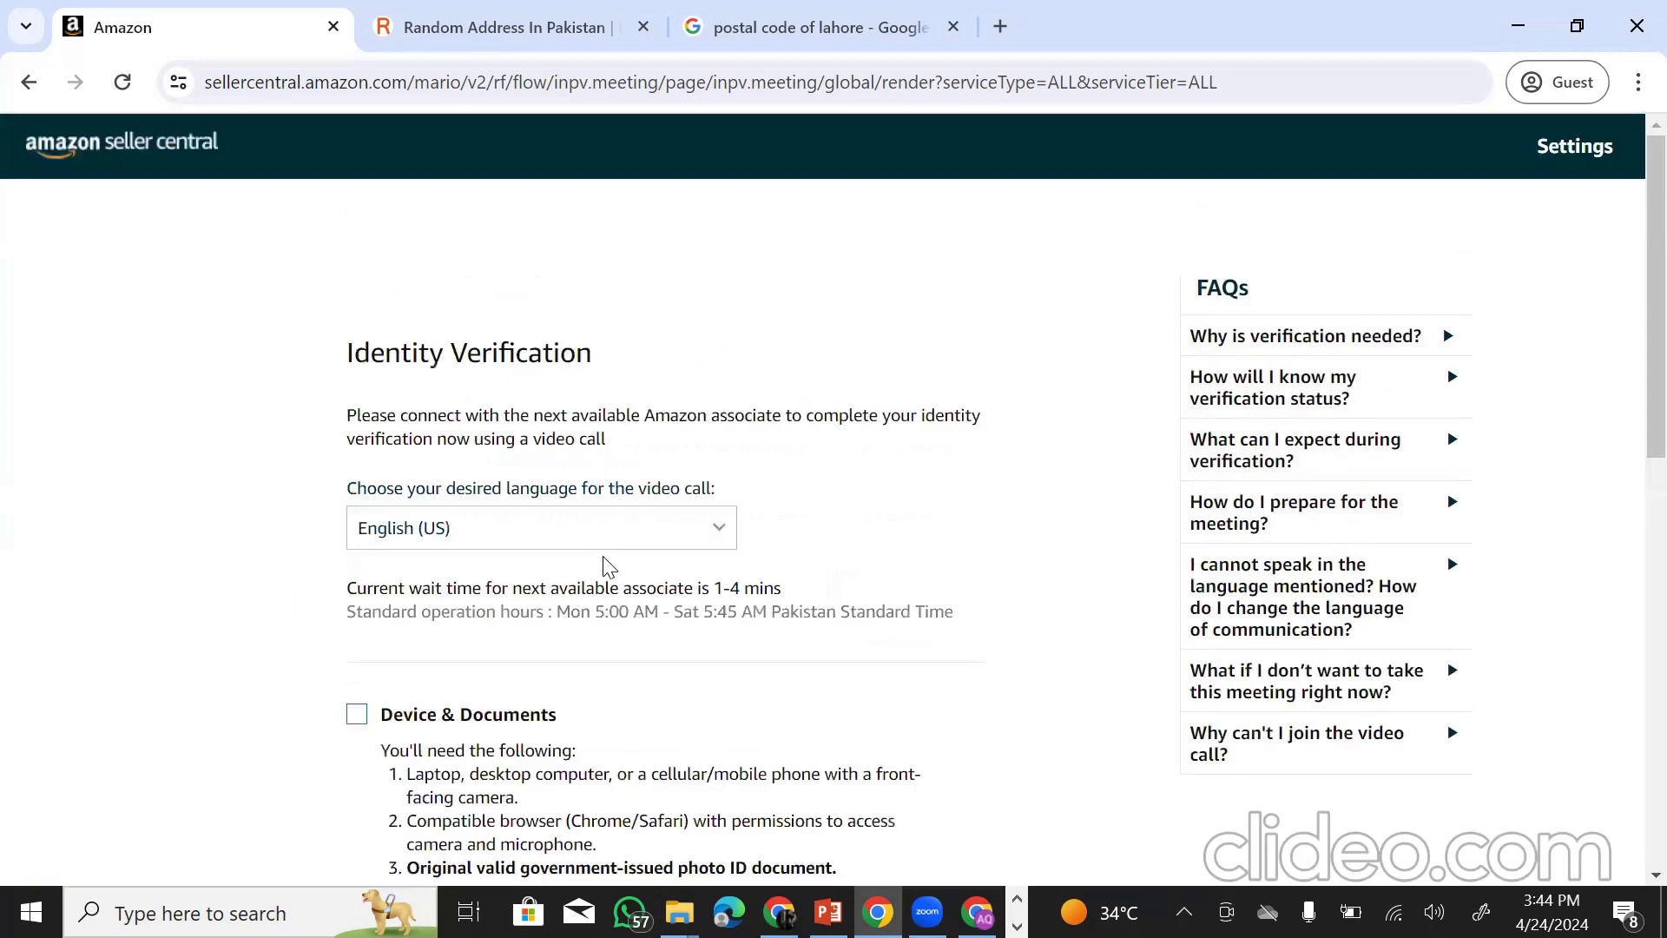
key(ctrl+shift+Tab)
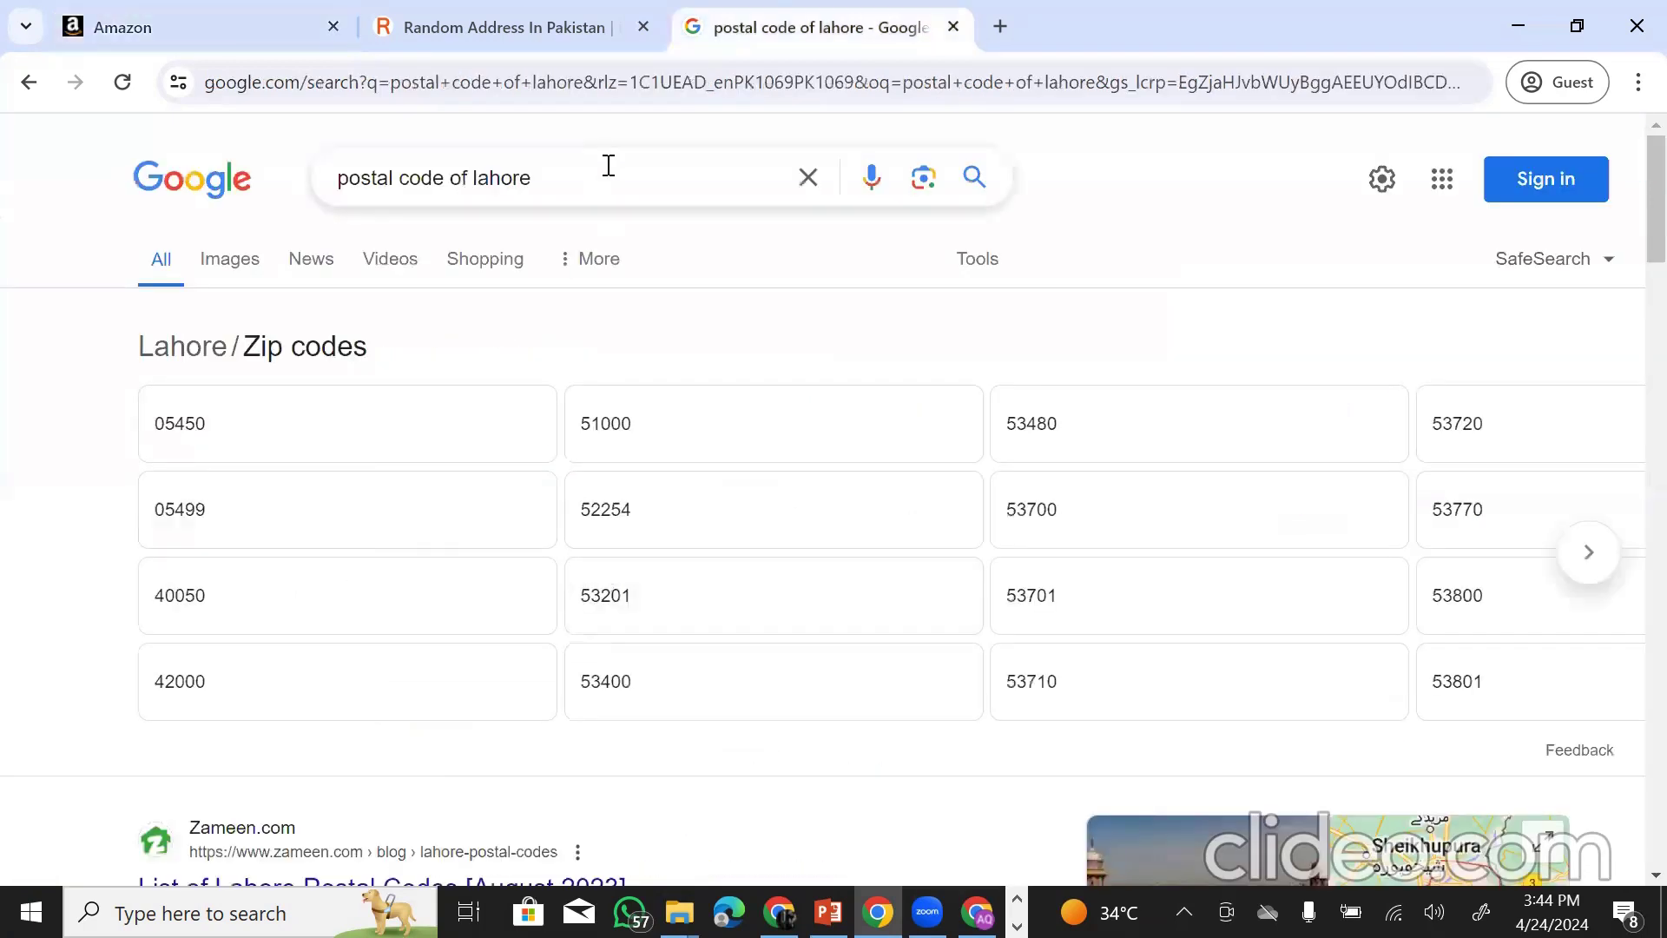
click(221, 34)
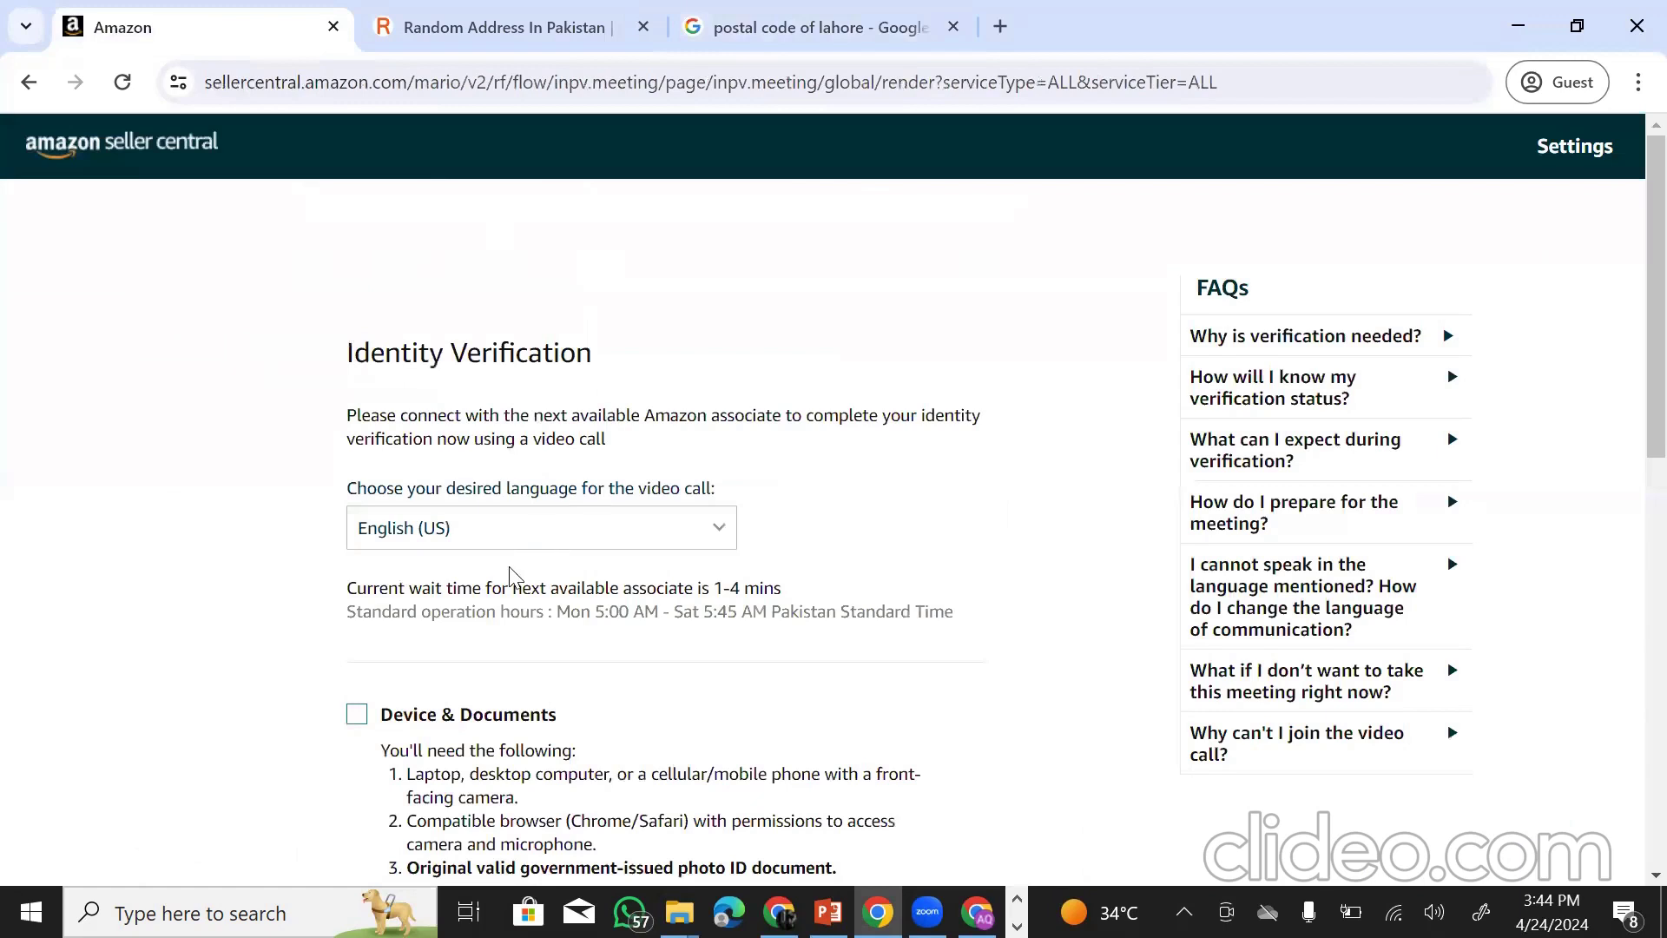
scroll(555, 680, down, 3)
scroll(477, 507, up, 2)
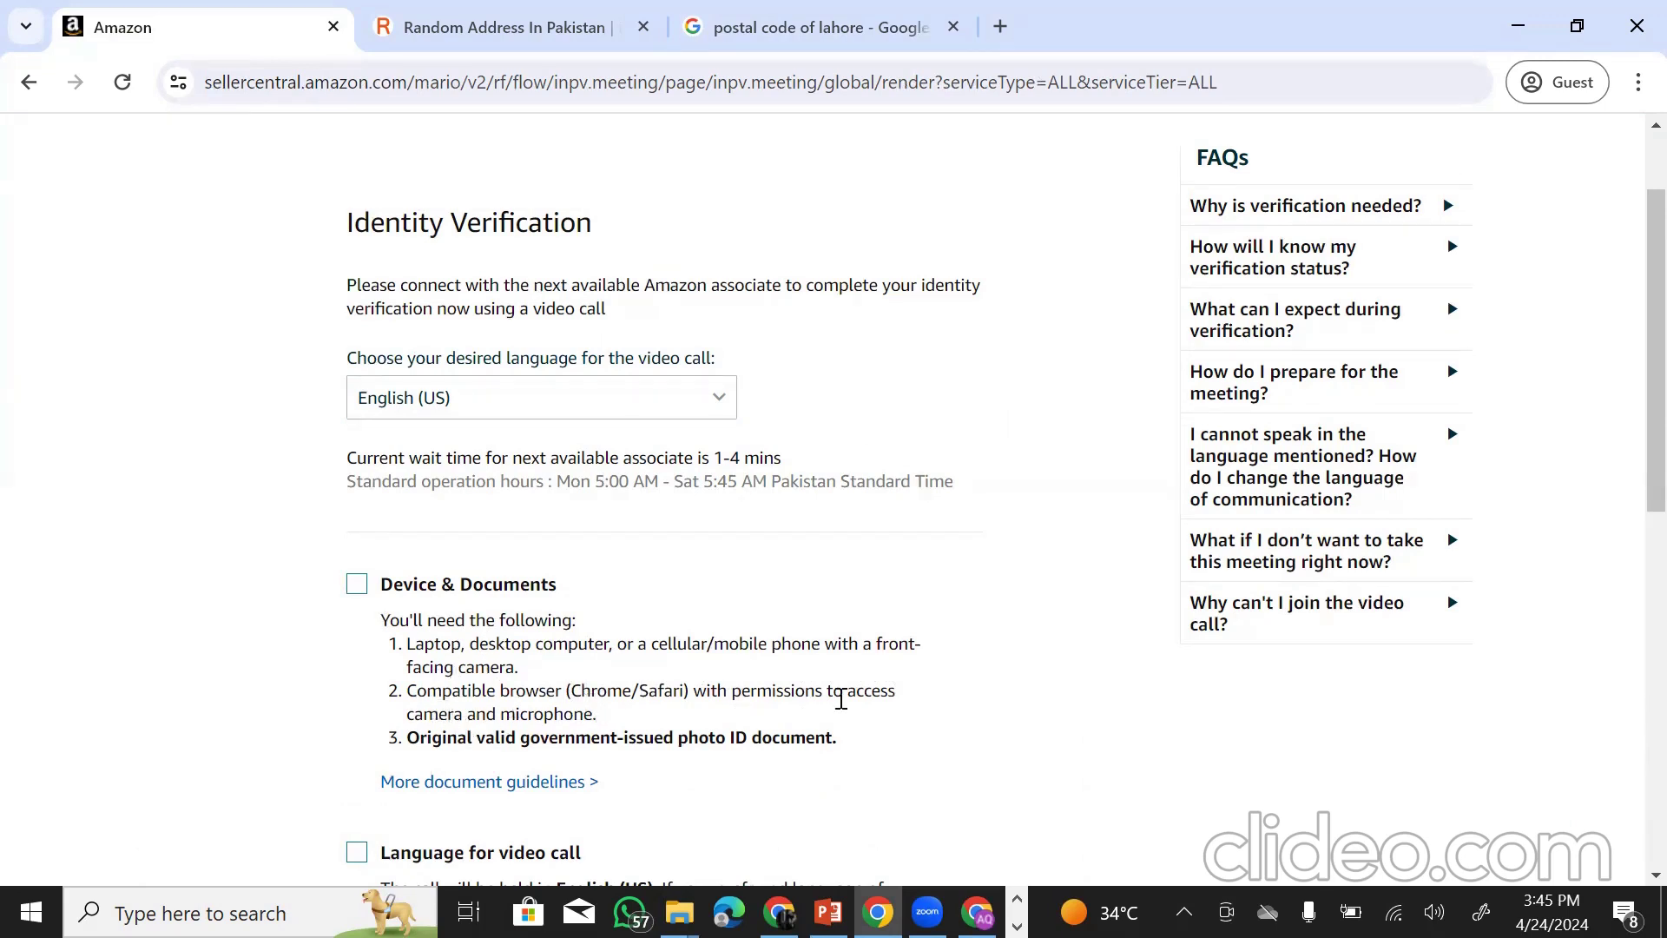
scroll(625, 733, down, 3)
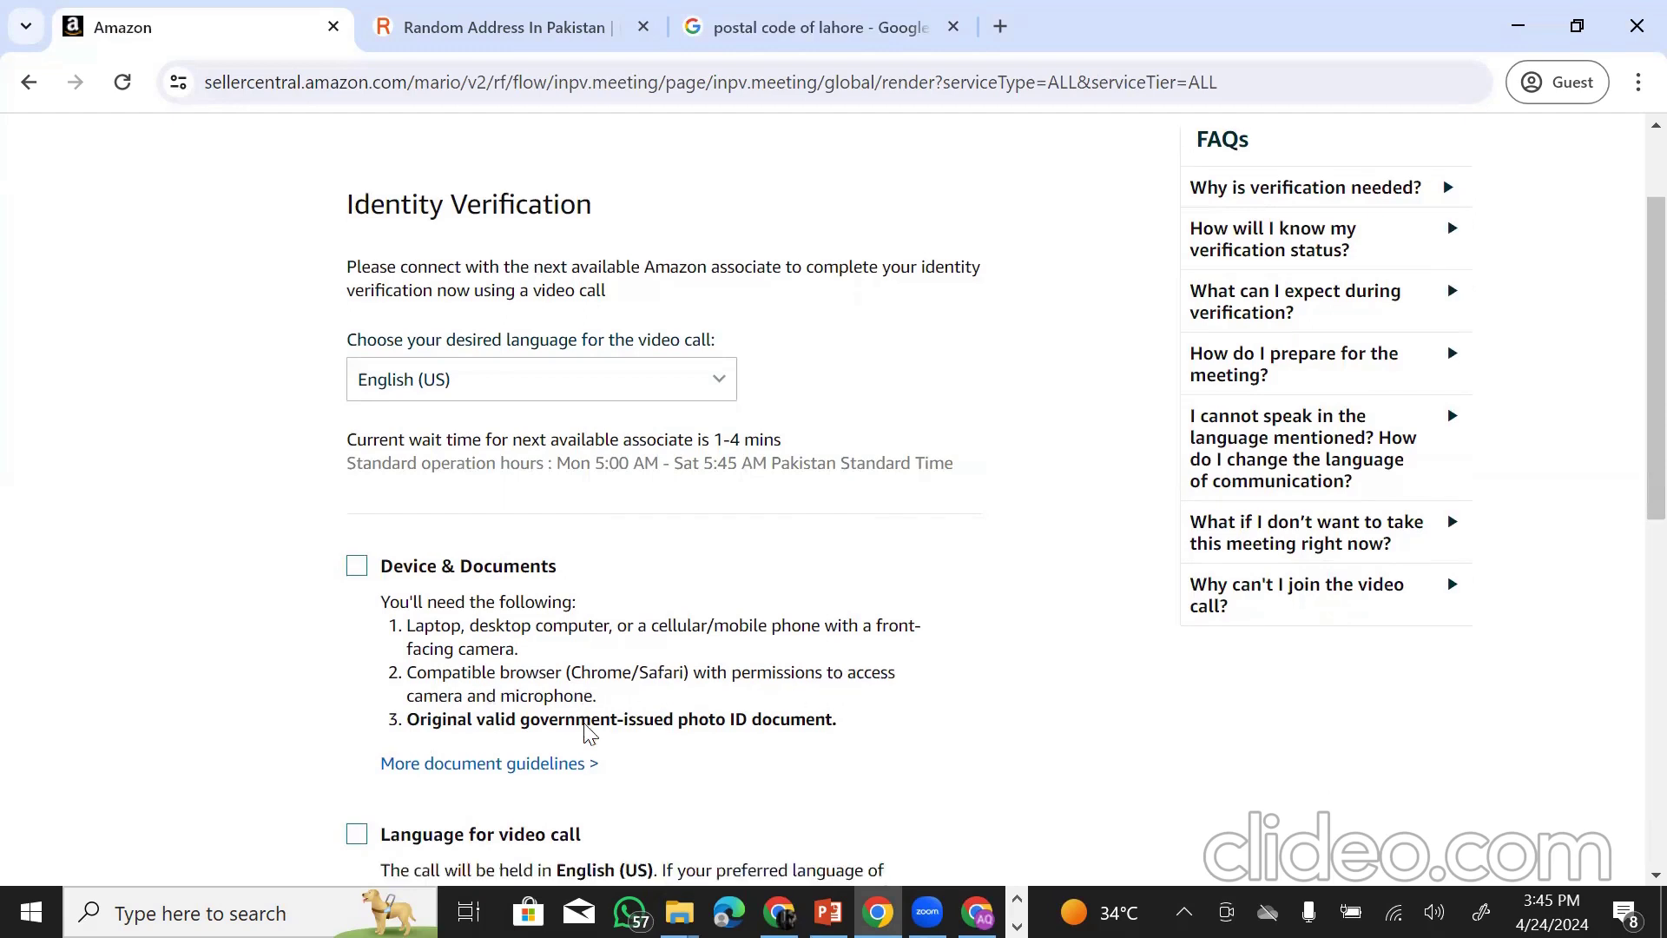
scroll(586, 736, down, 3)
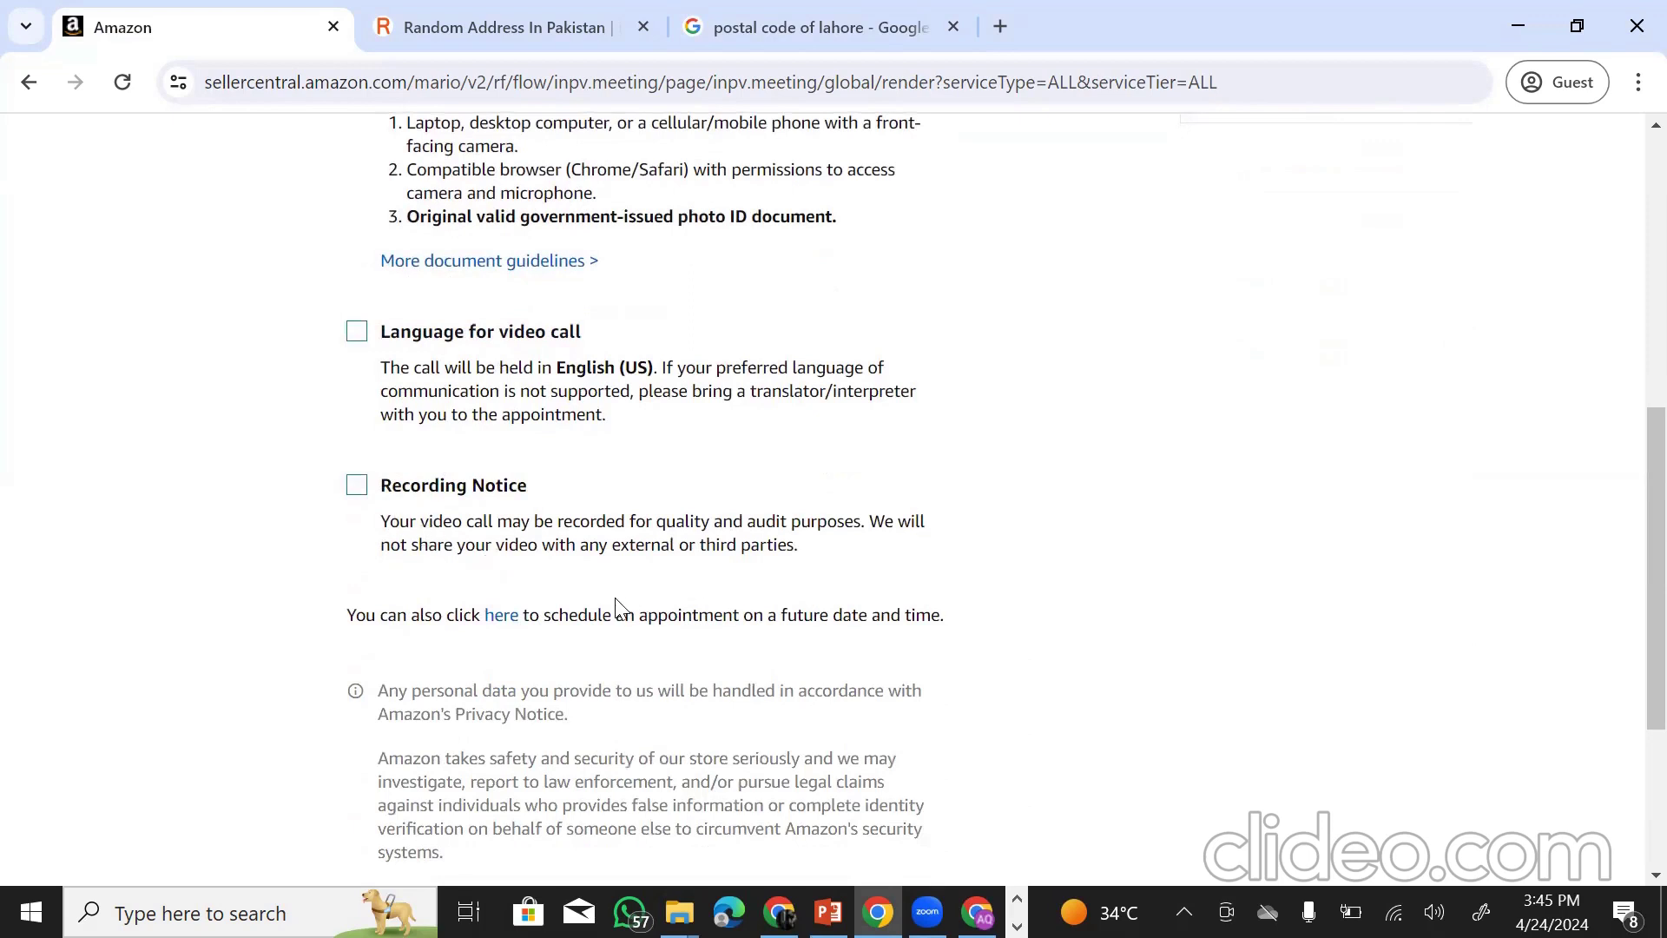
scroll(619, 613, down, 3)
scroll(521, 491, up, 6)
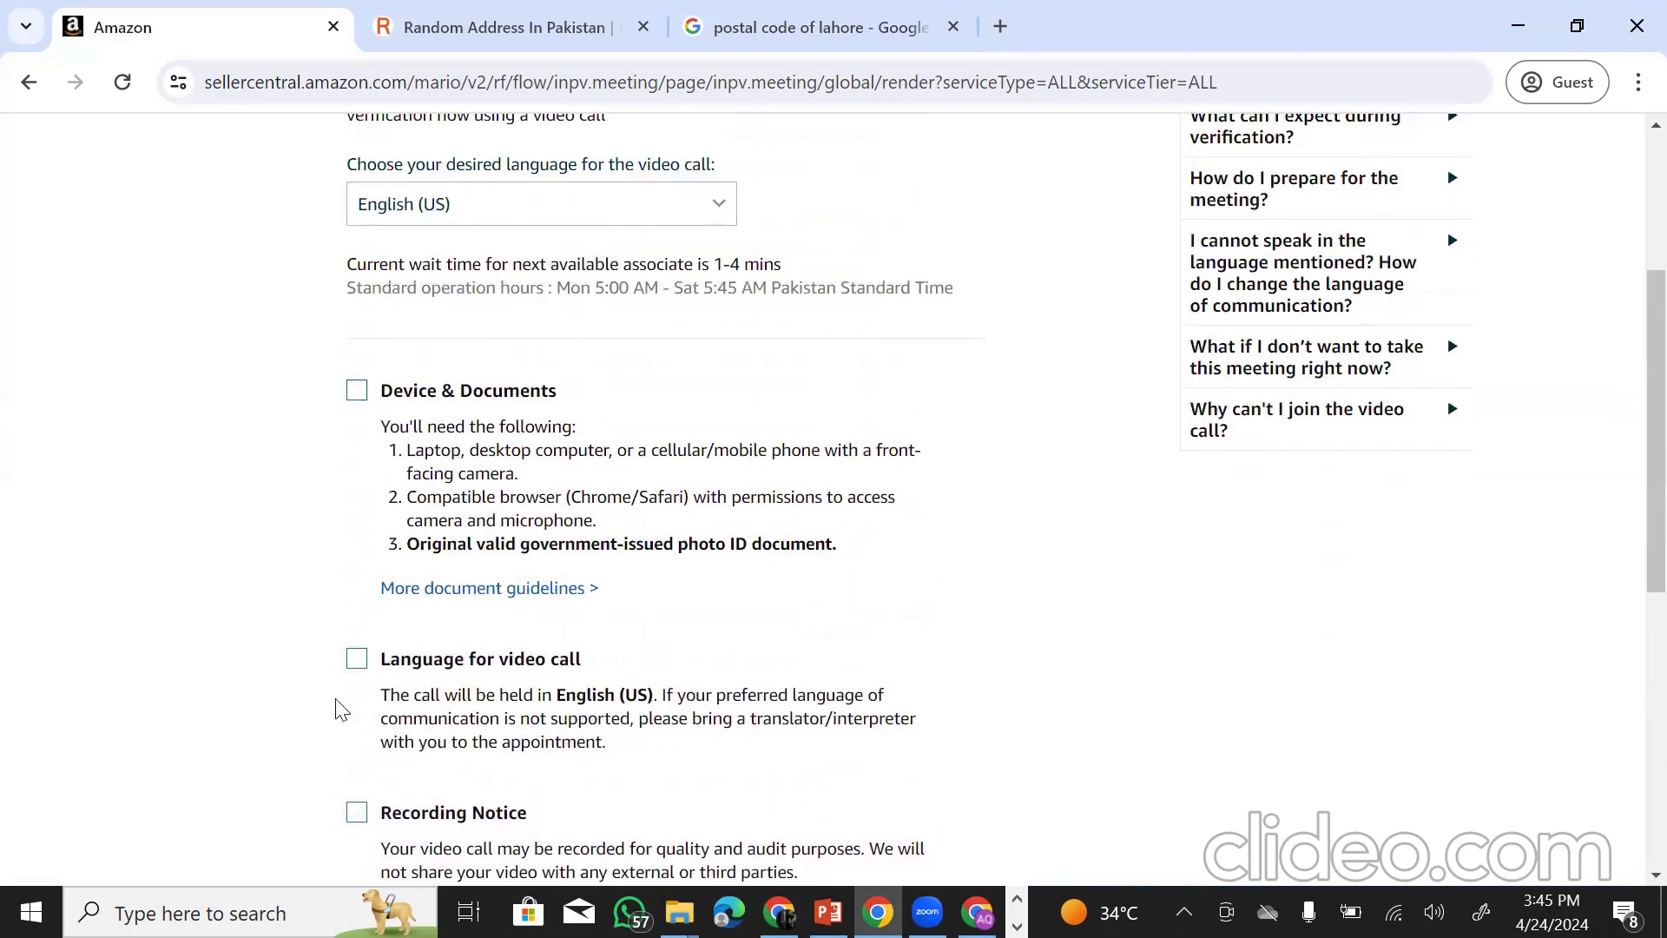
scroll(633, 699, down, 6)
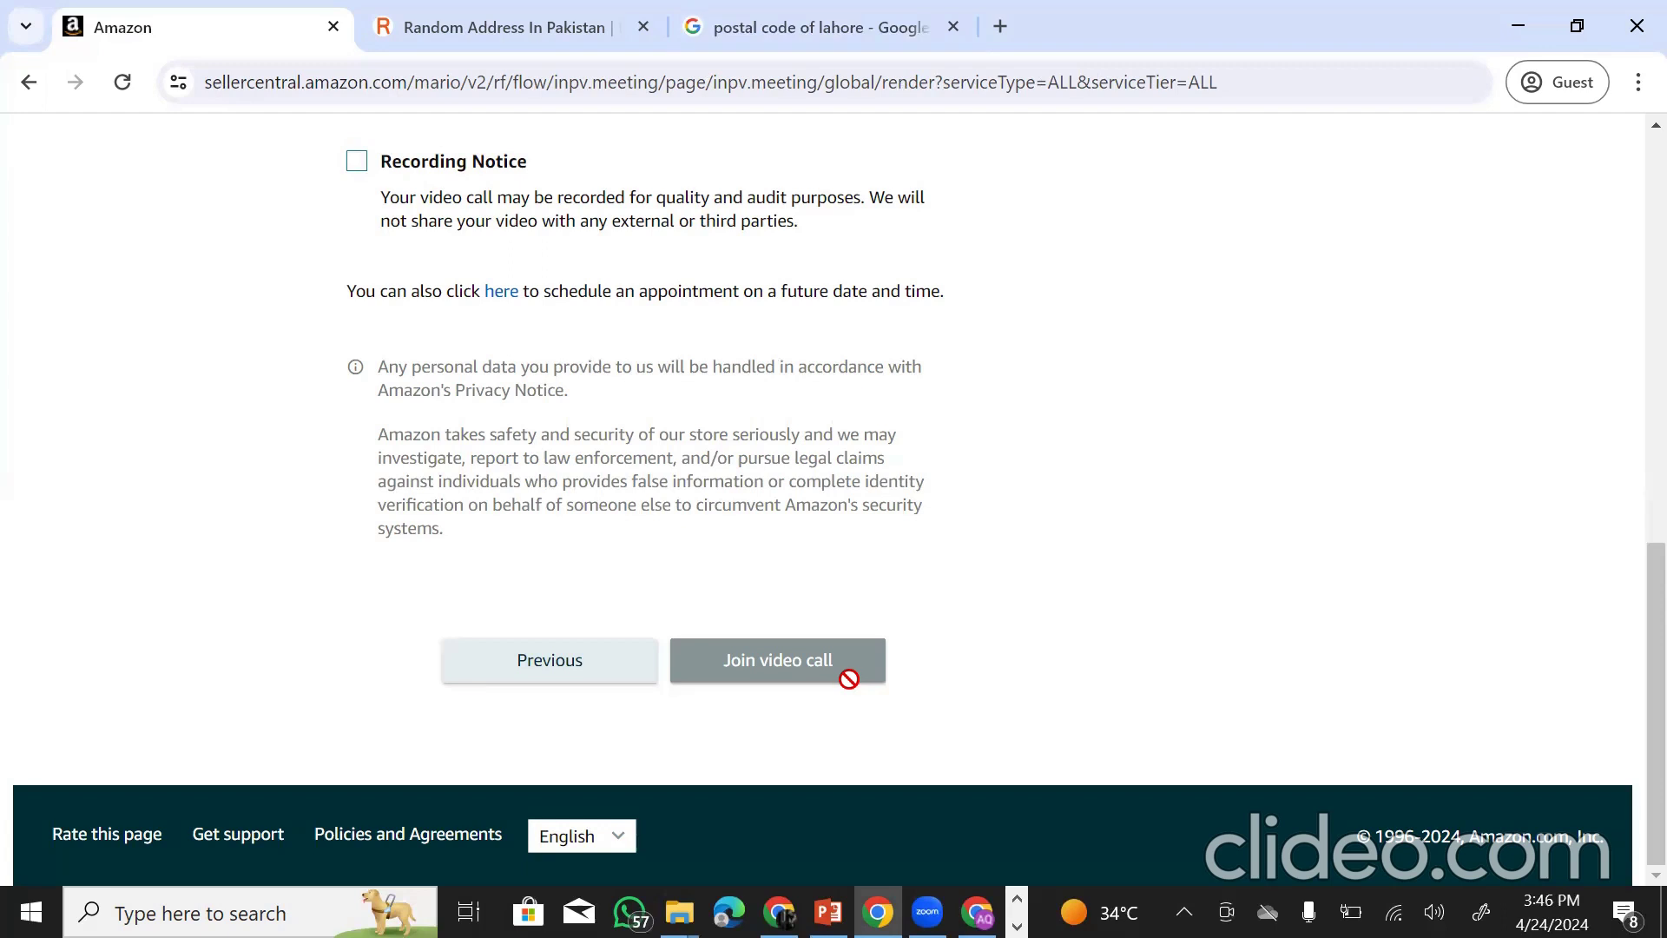
scroll(512, 399, up, 3)
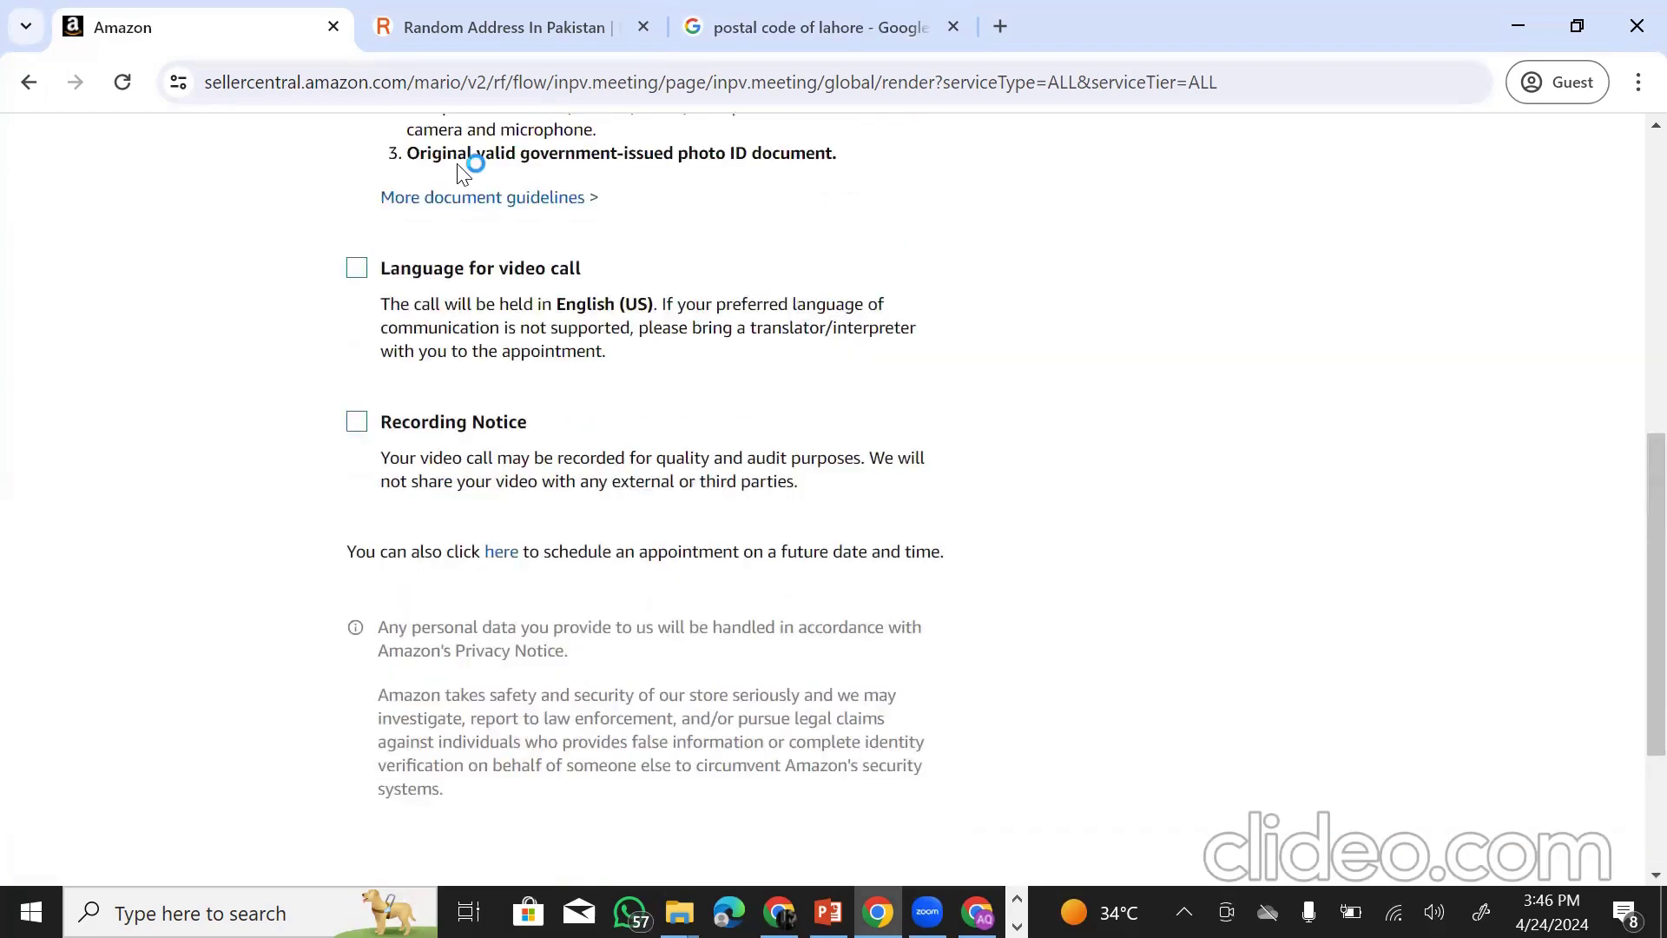
scroll(520, 304, up, 4)
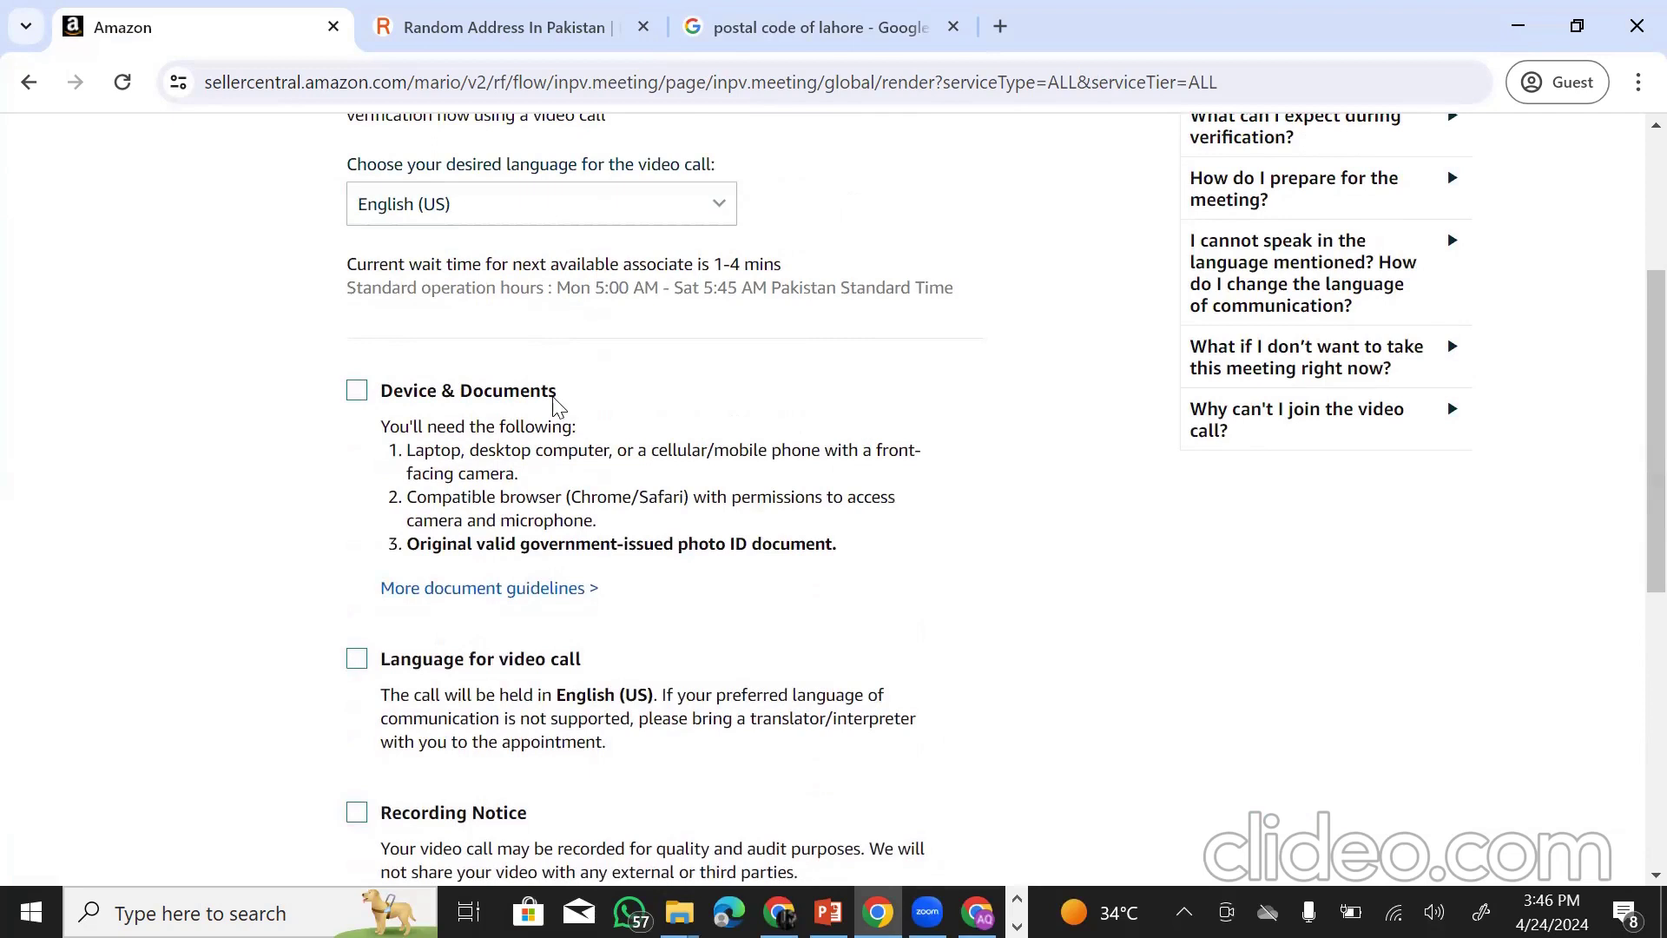